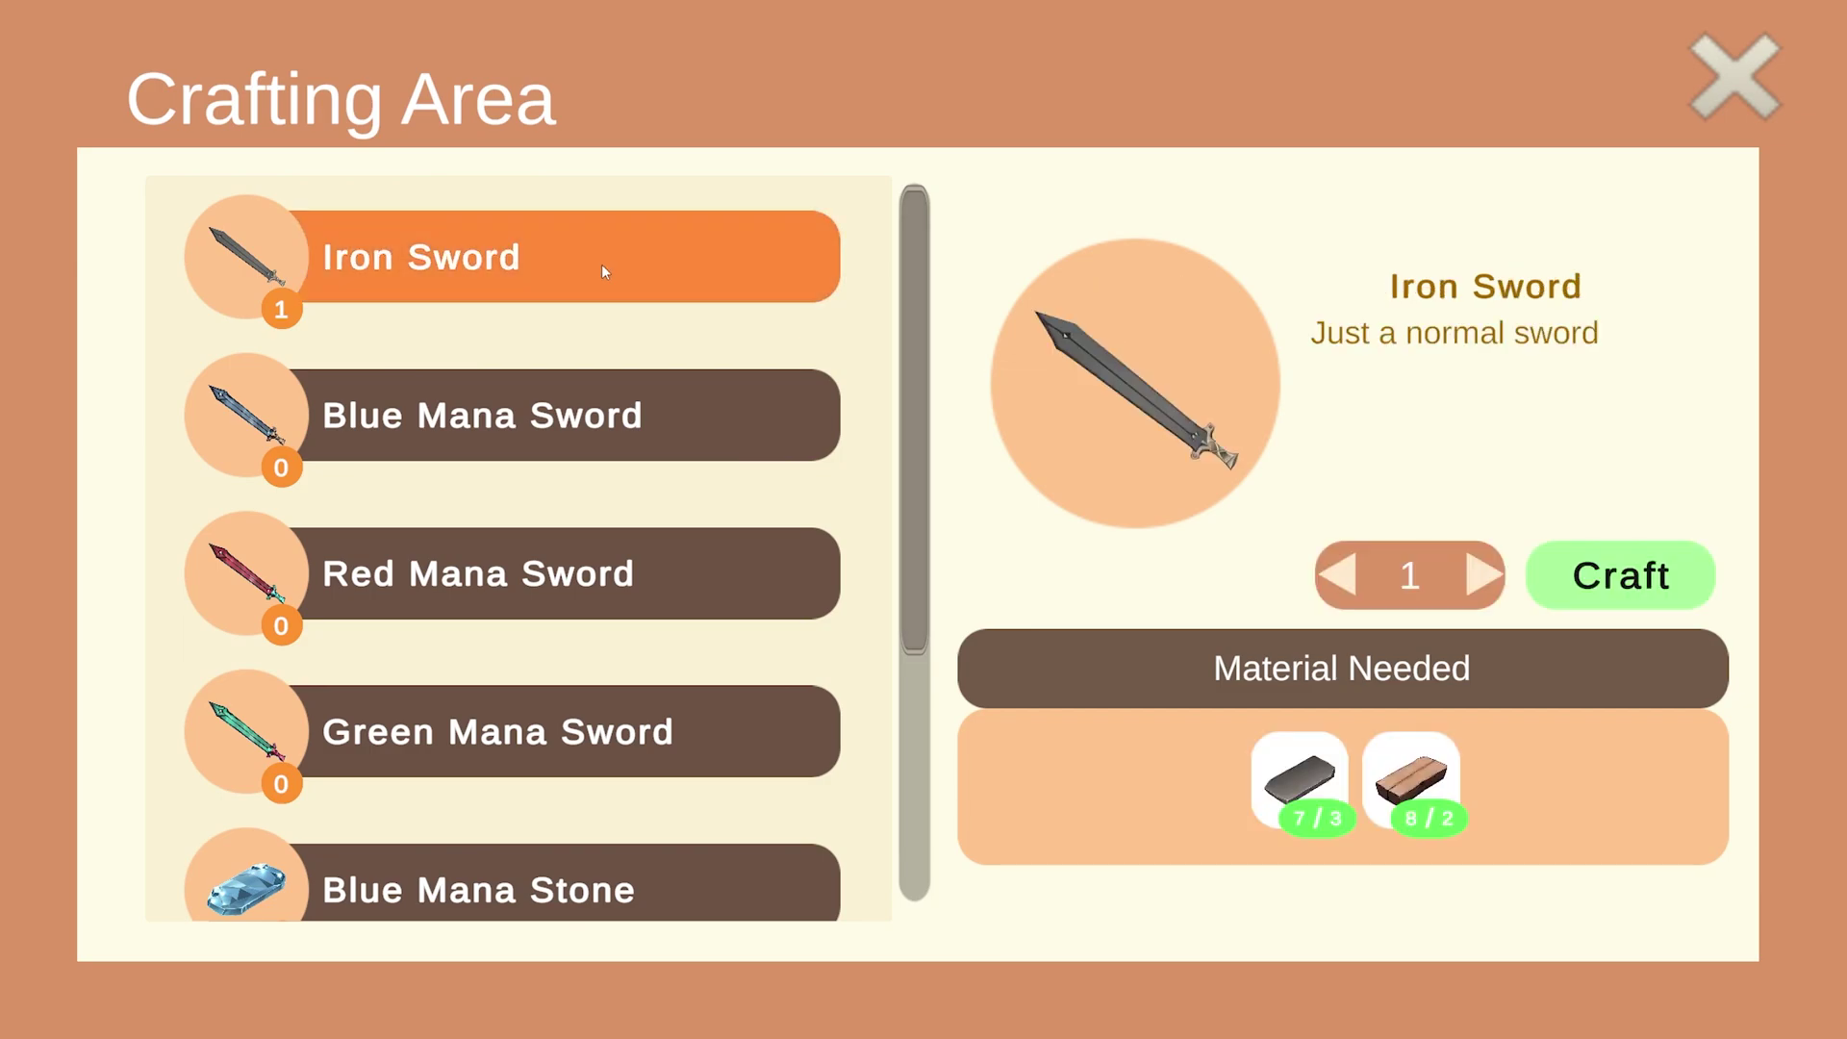
View the Blue, Red and Green Mana Sword recipes and their materials in the Crafting Area.
click(610, 407)
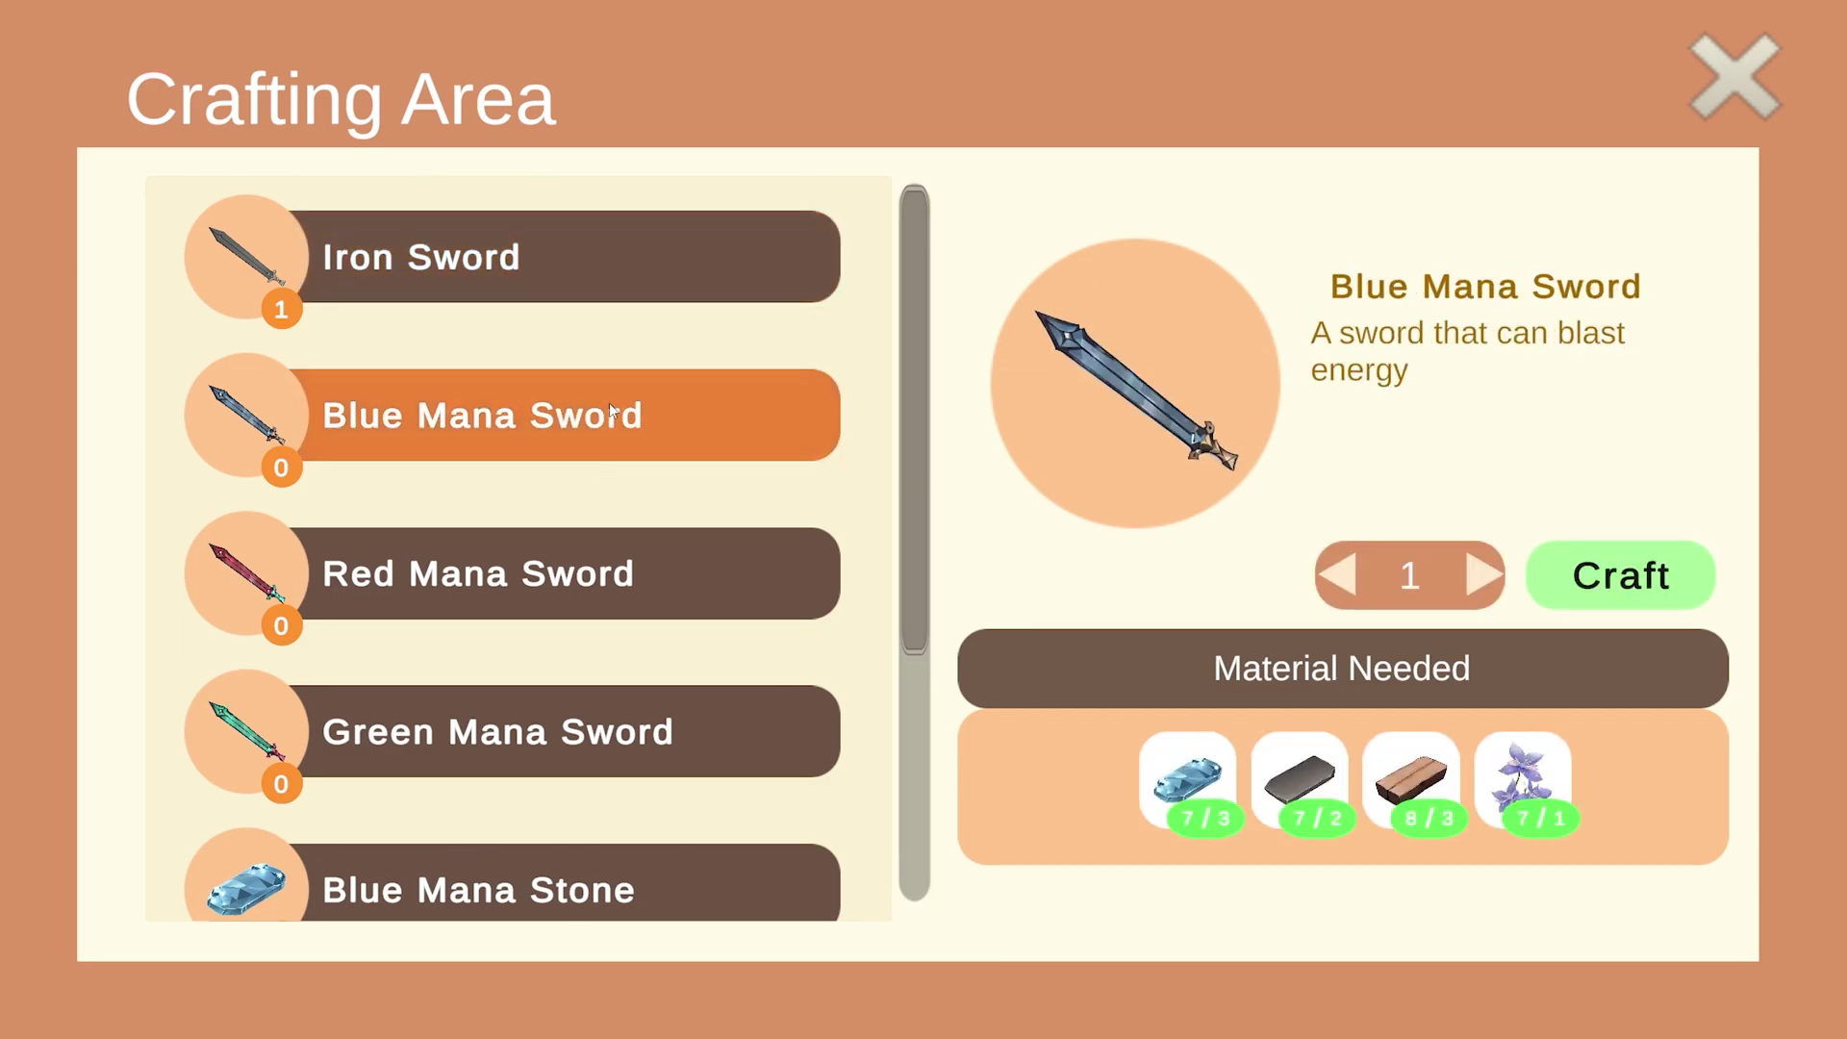
click(564, 592)
click(604, 733)
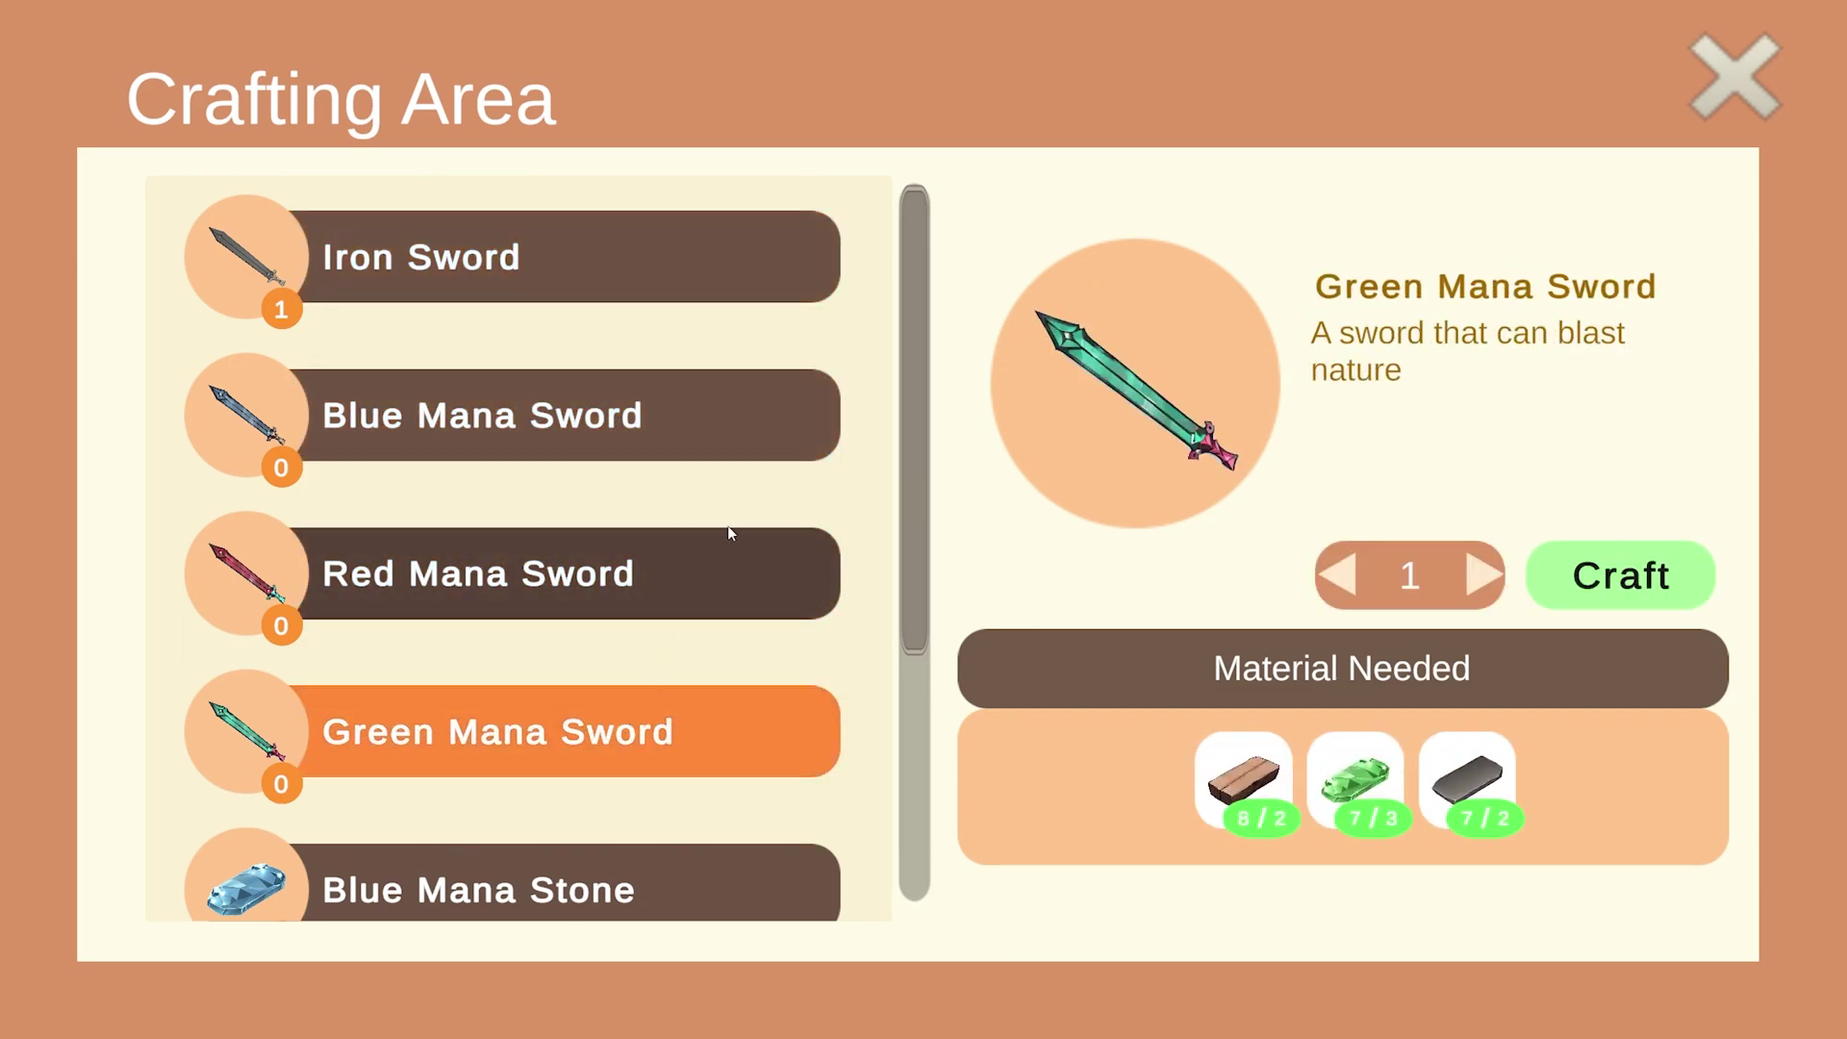
Close the crafting panel and pick up the Red and Violet Flowers from the mushrooms.
key(Escape)
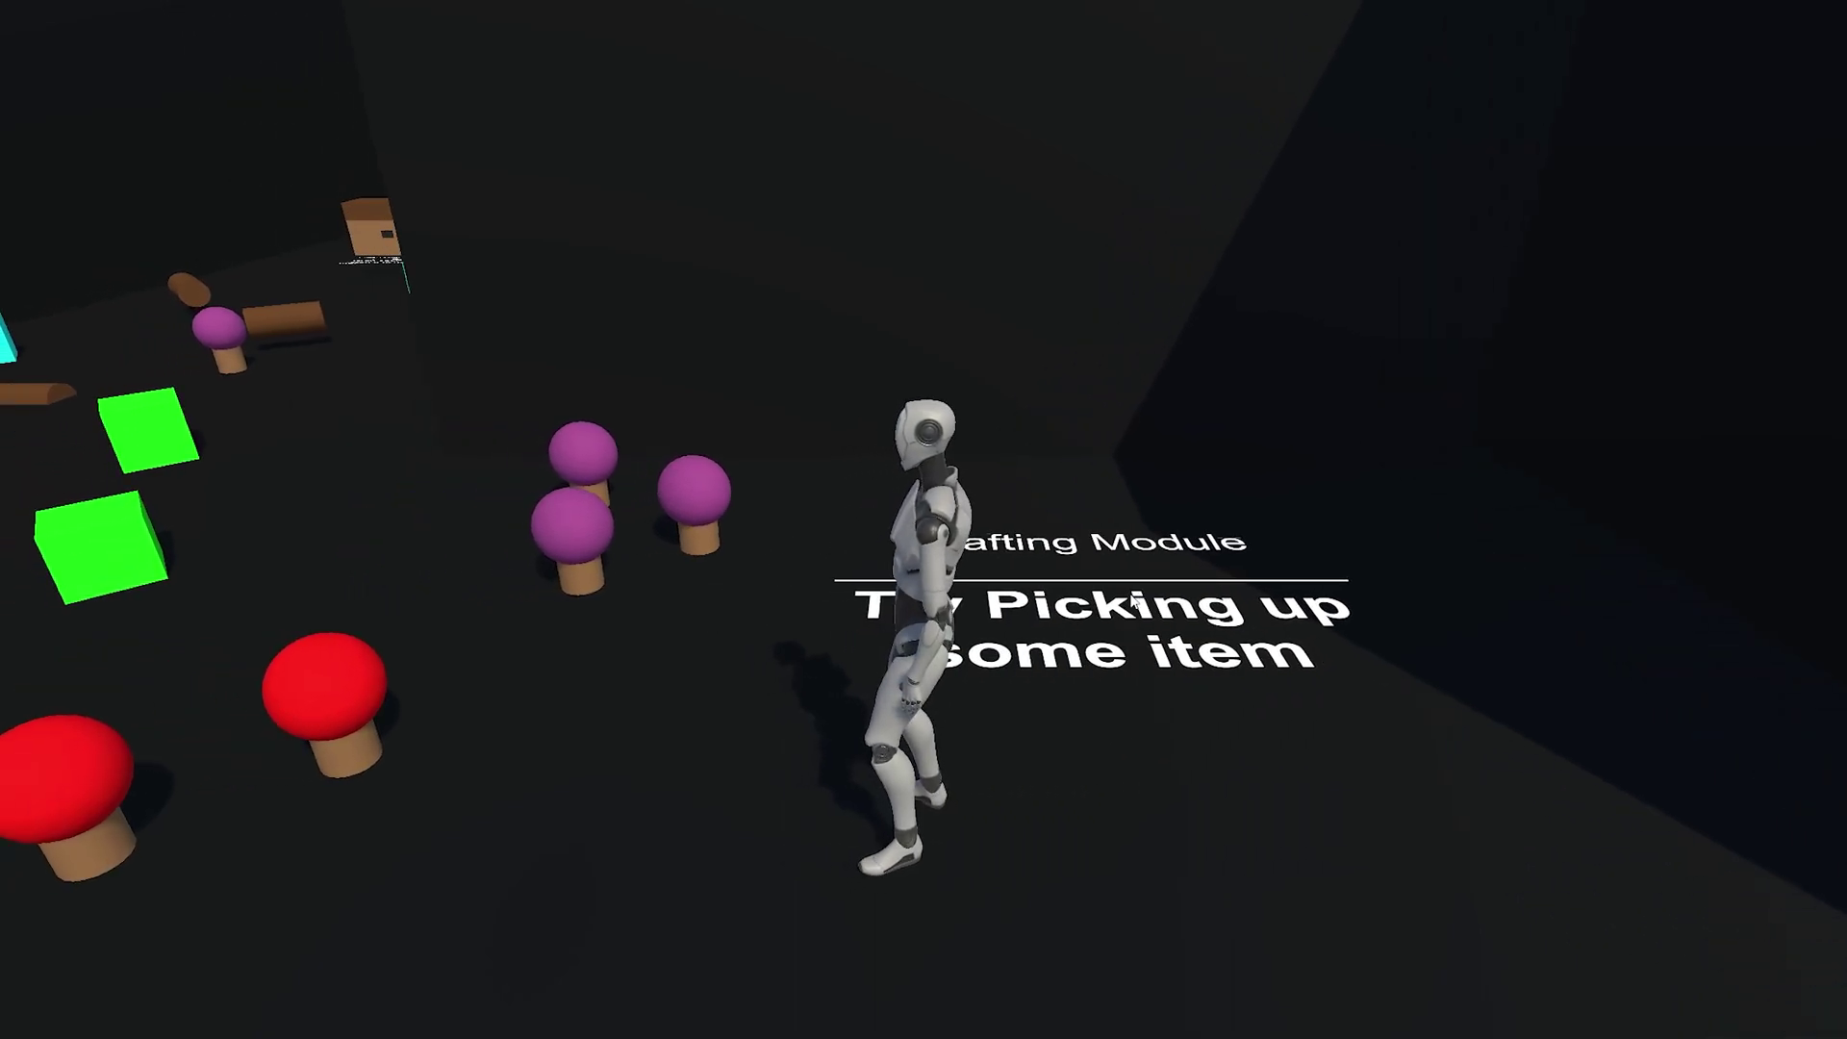
key(a)
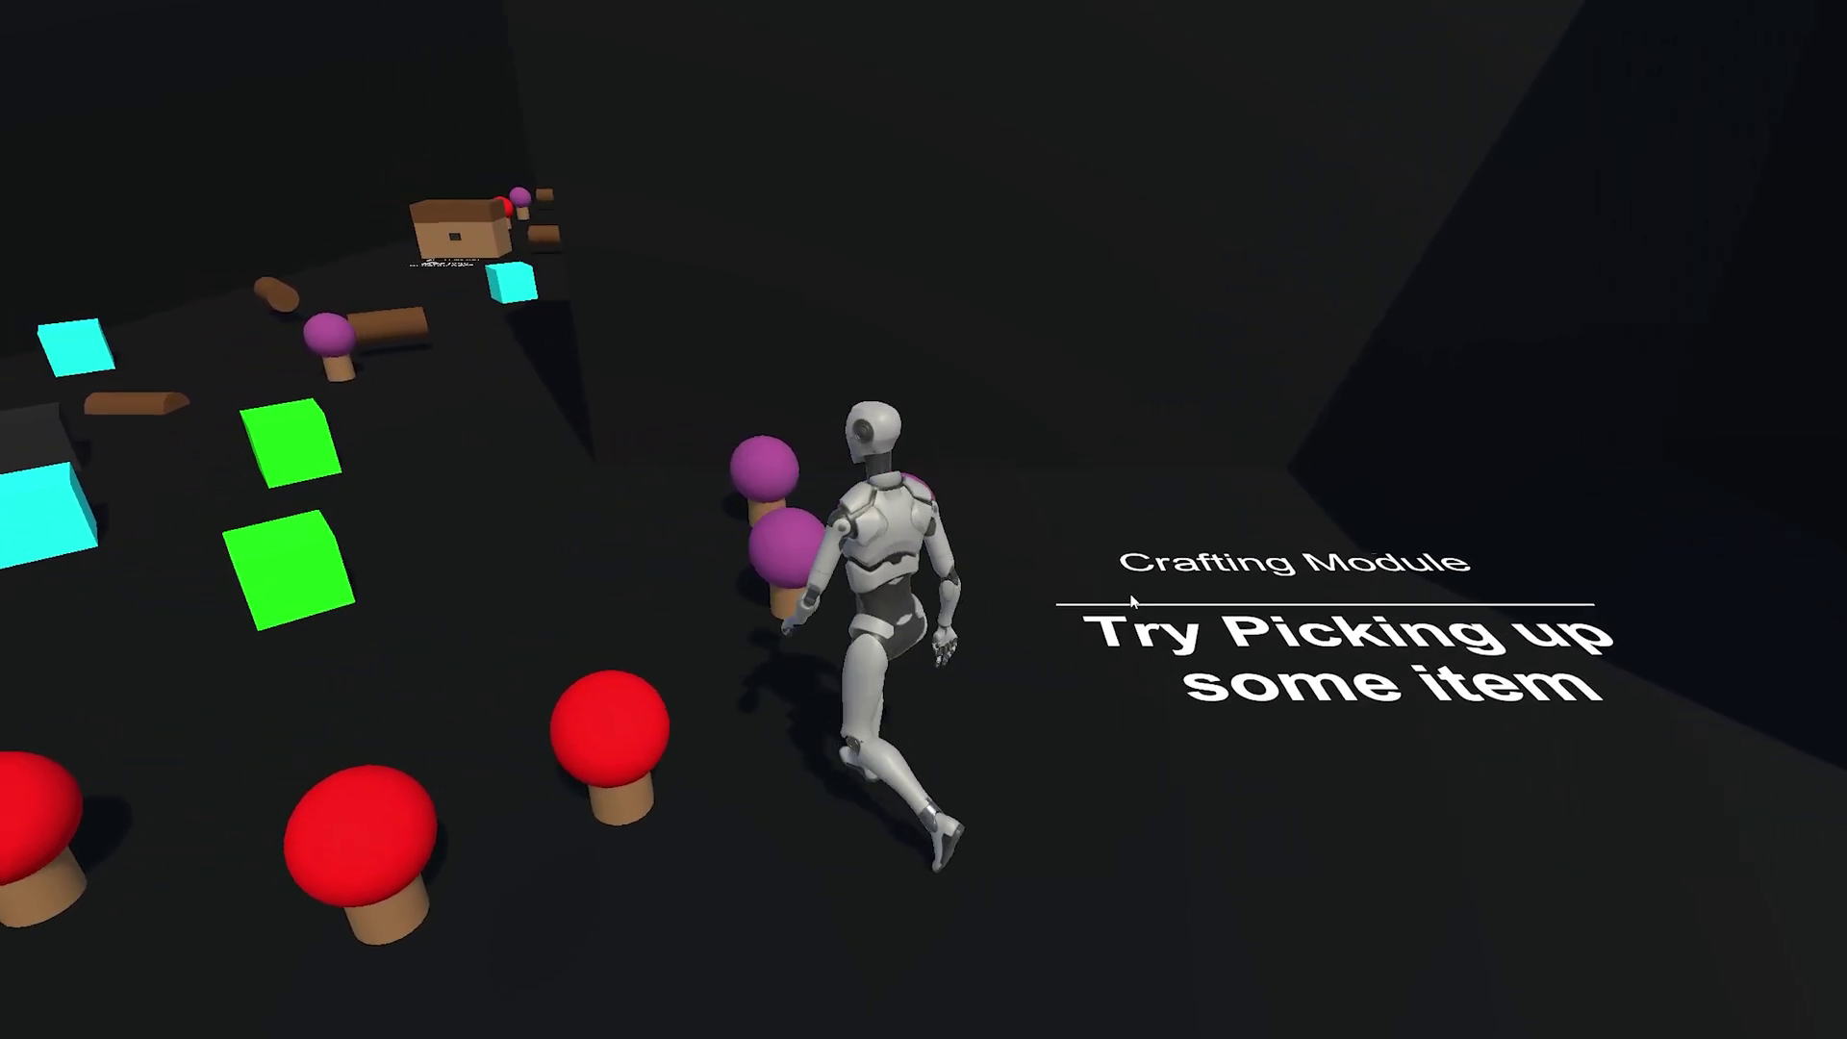
key(a)
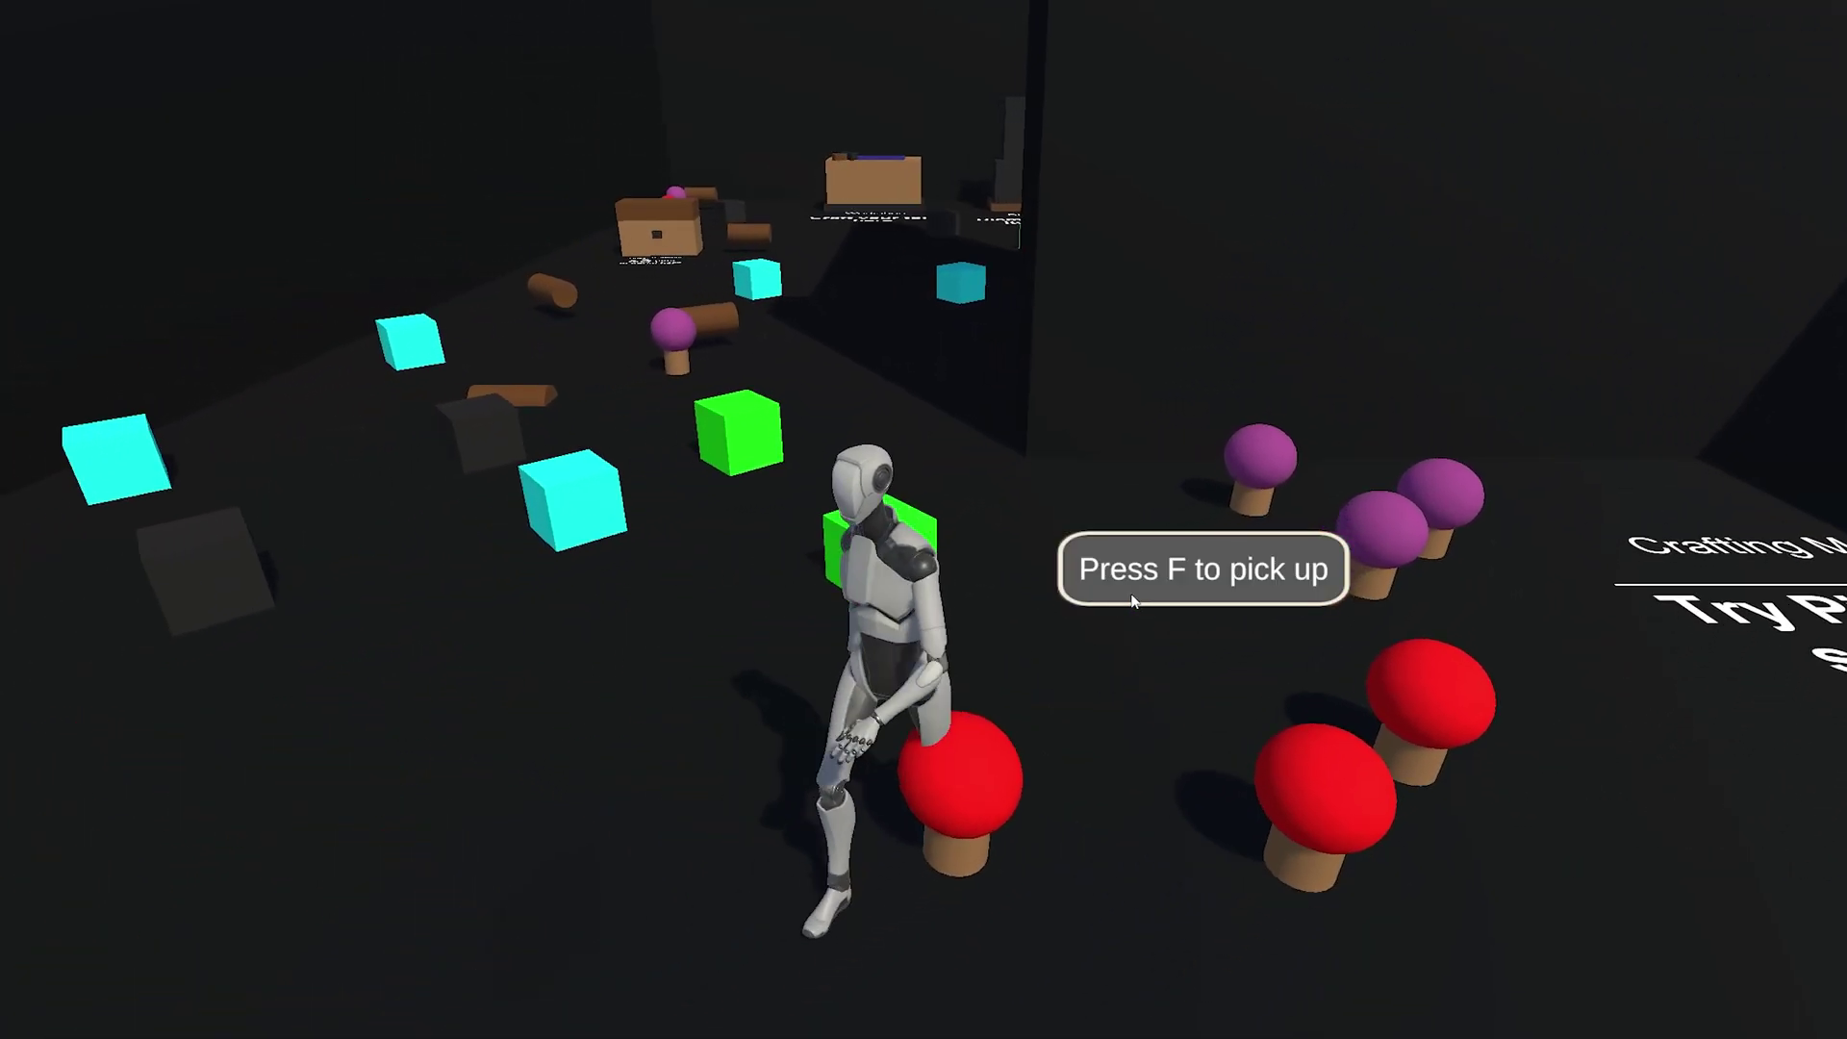
key(w)
key(f)
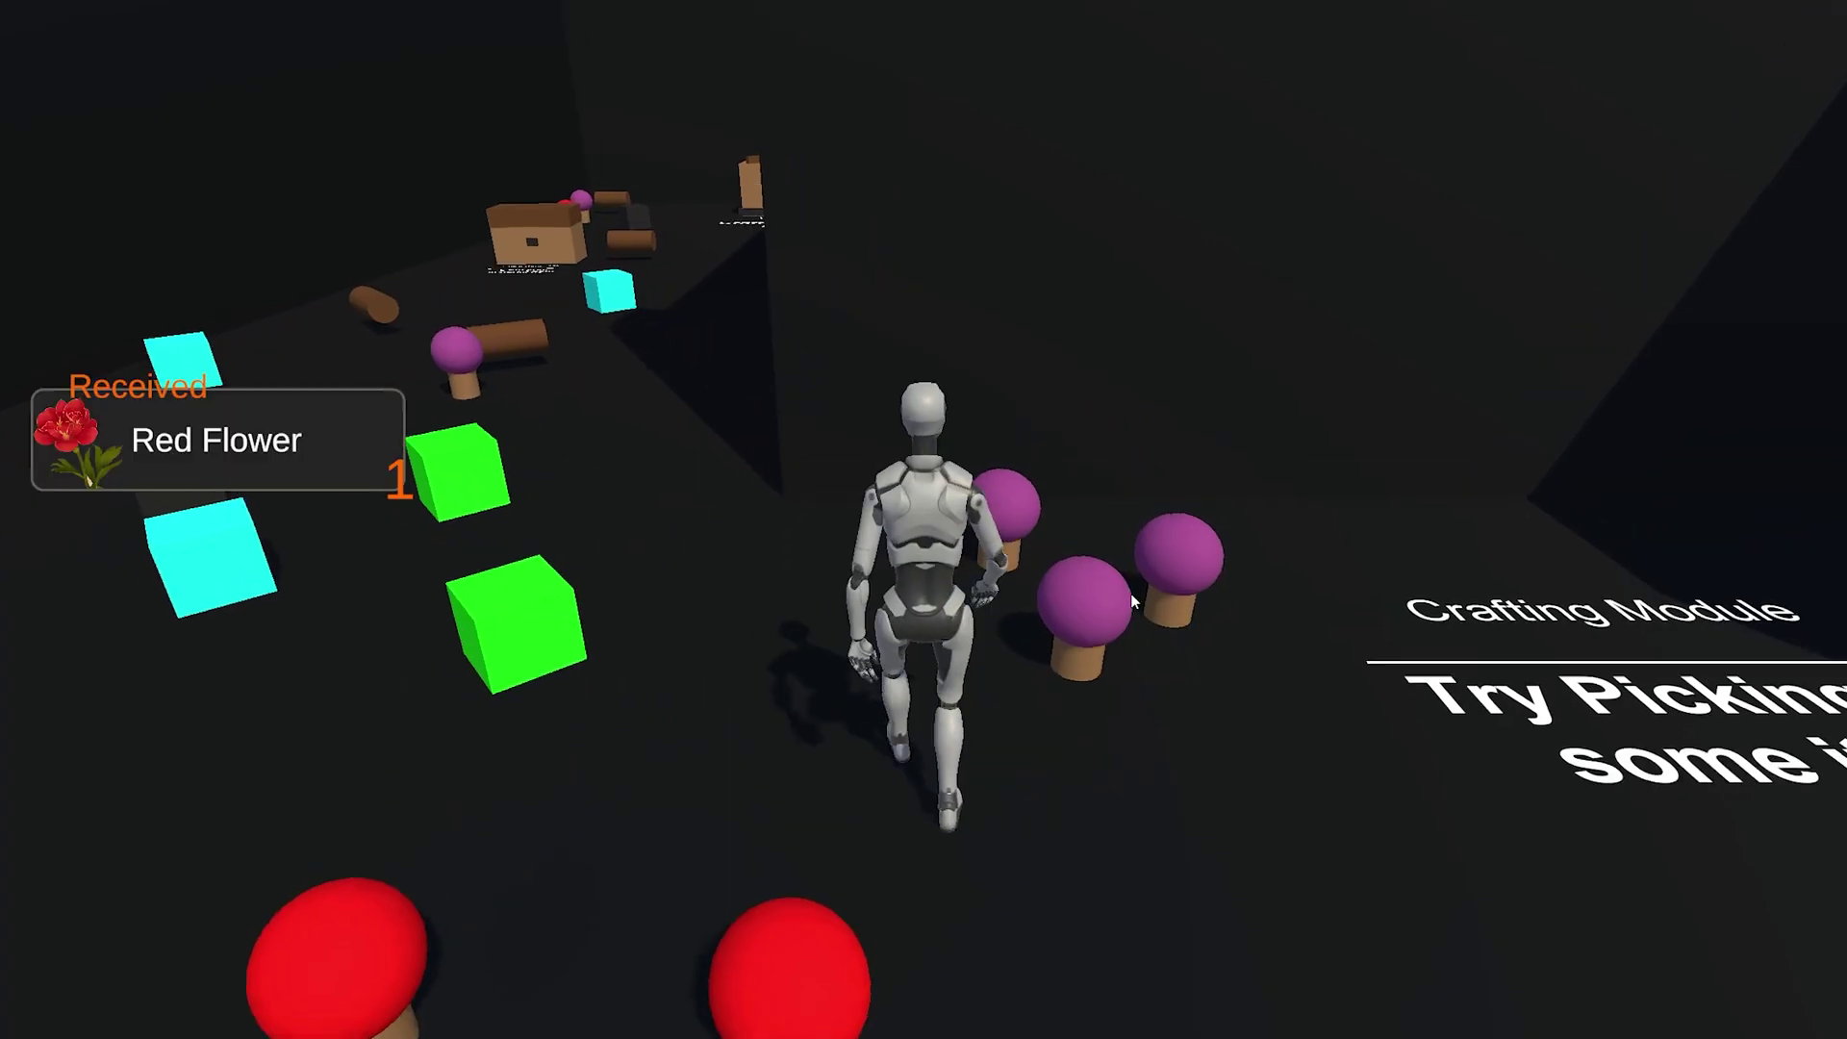
key(f)
key(f)
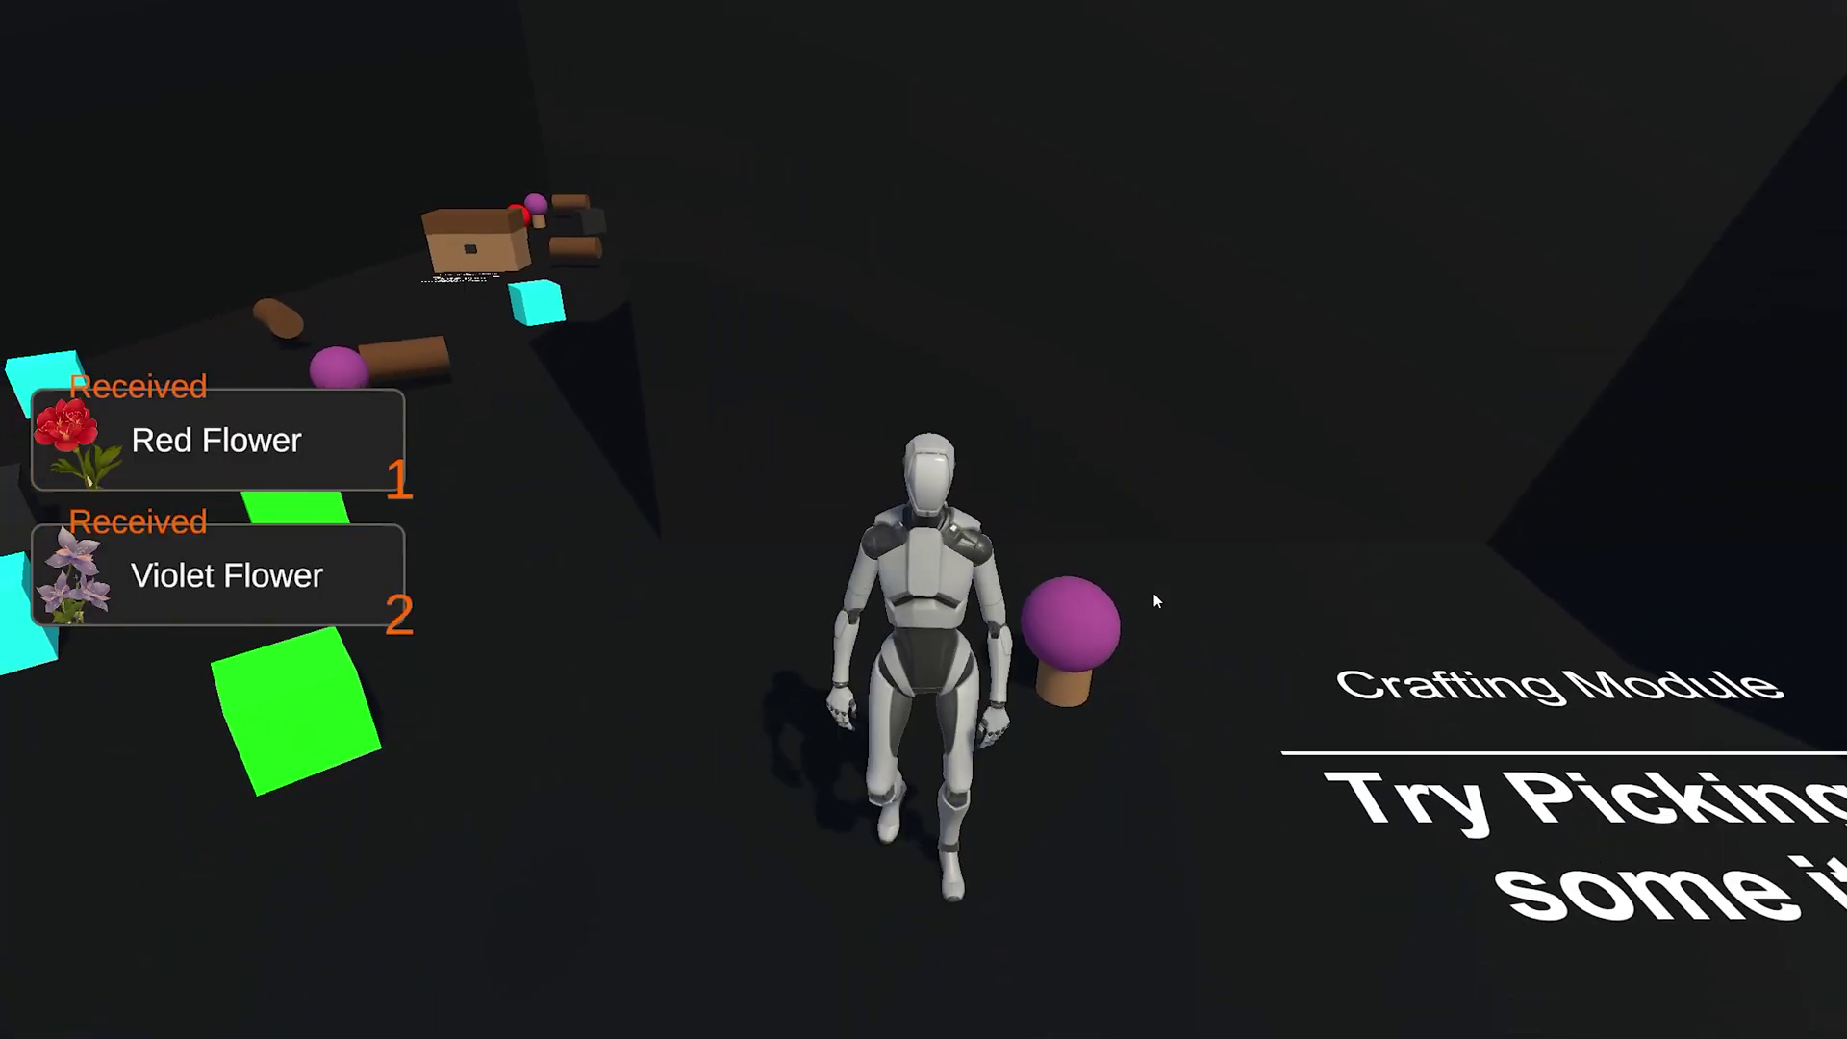
key(s)
key(f)
key(f)
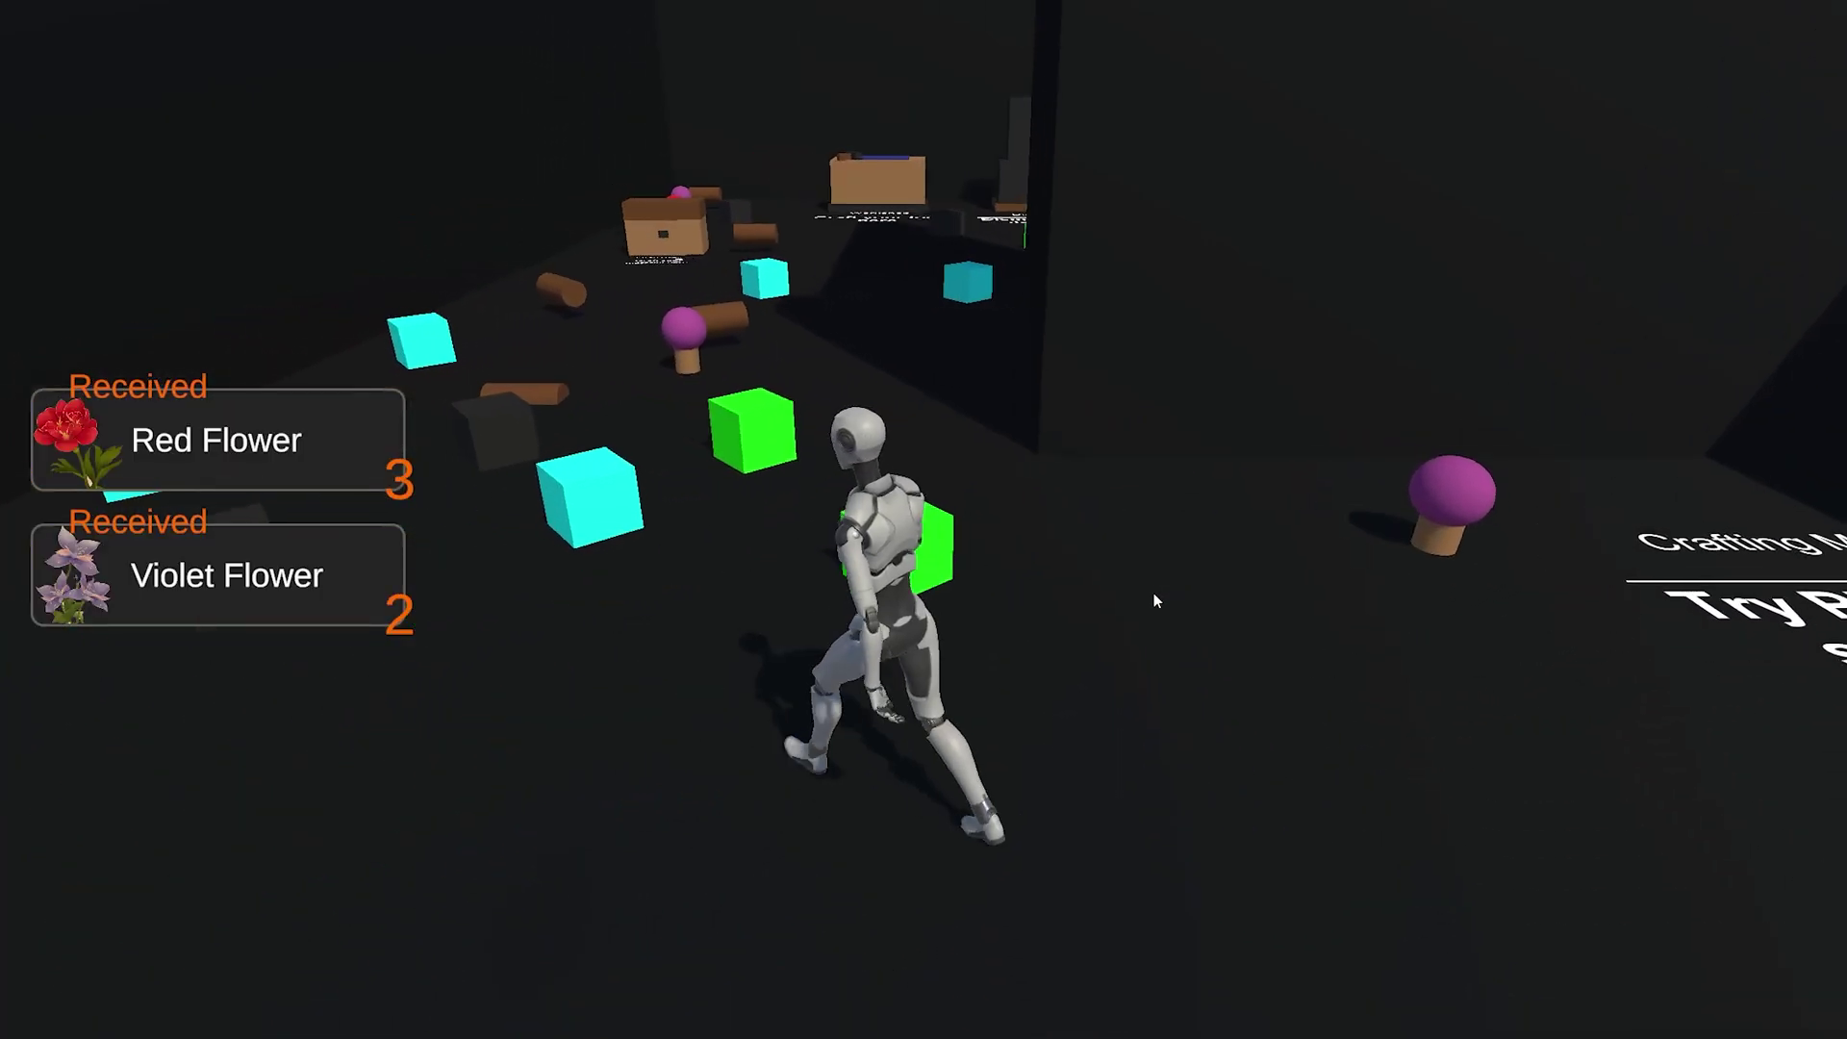
key(w)
Collect two Green Mana Stones, the Iron Ore and the Blue Mana Stone.
key(f)
key(w)
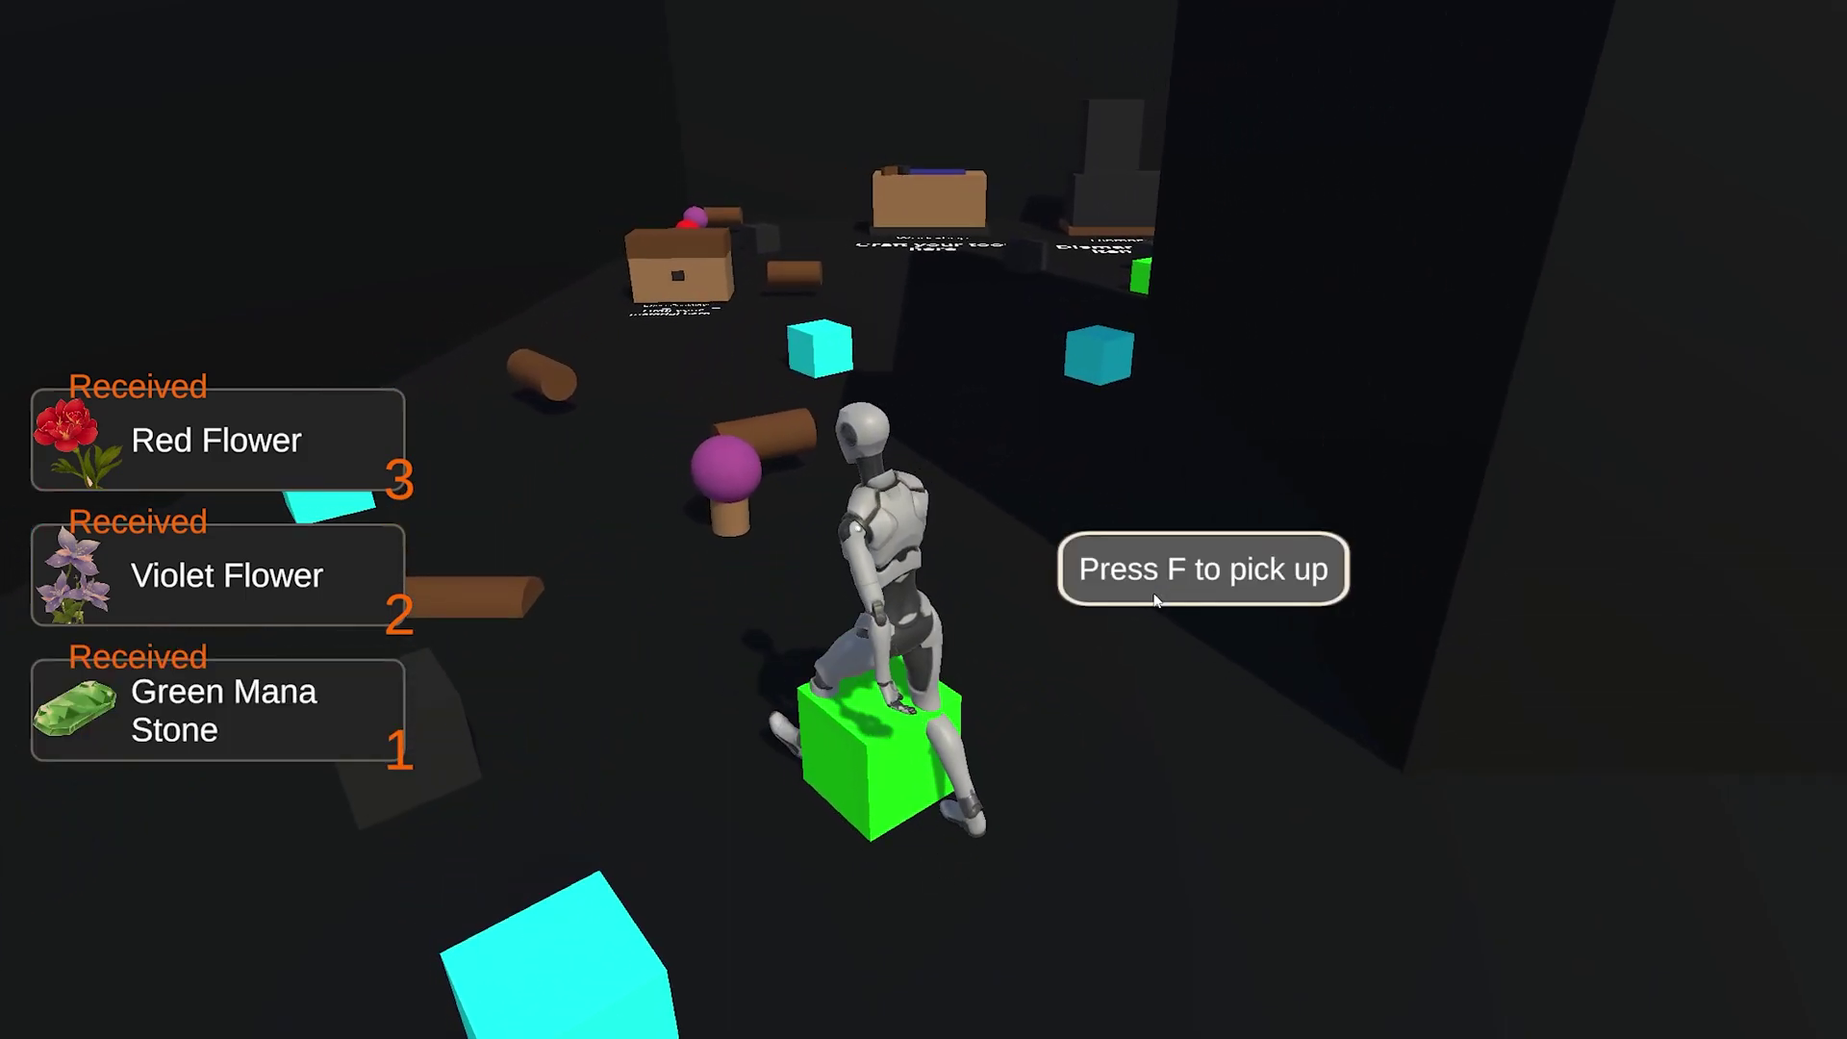
key(f)
key(w)
key(f)
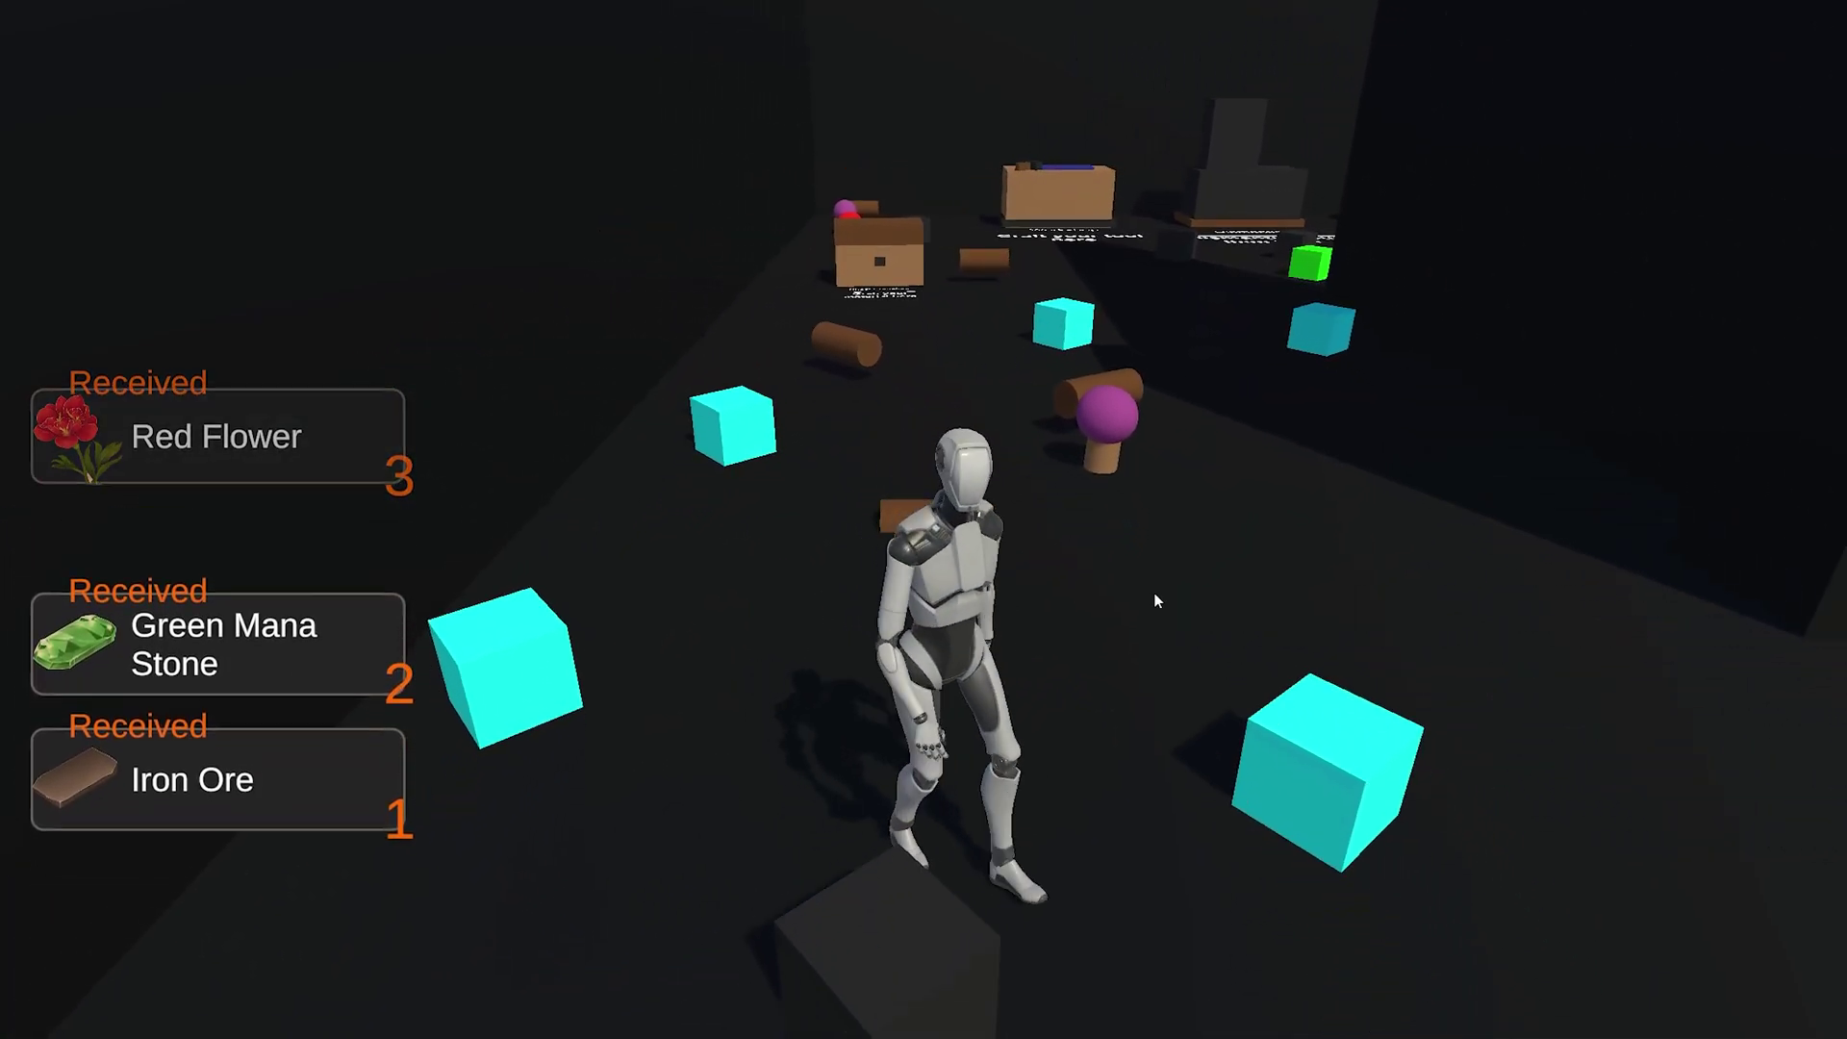
key(w)
key(s)
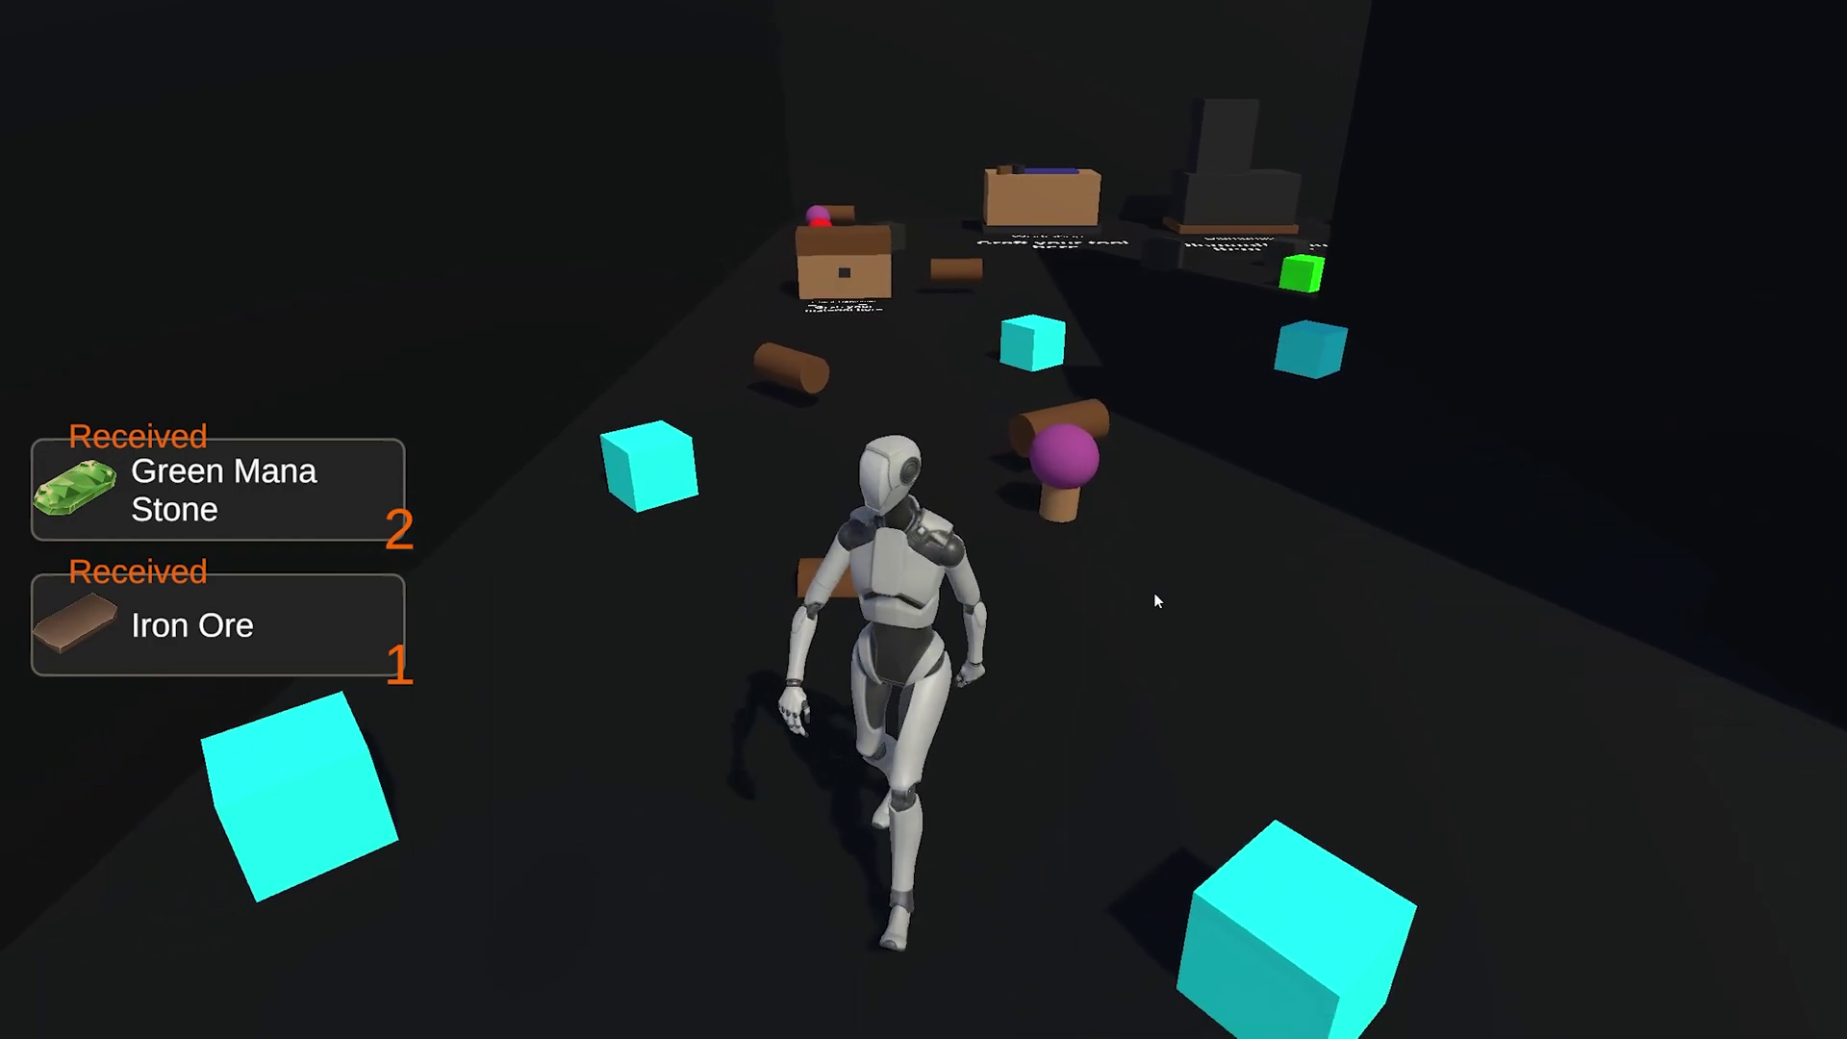
key(f)
key(w)
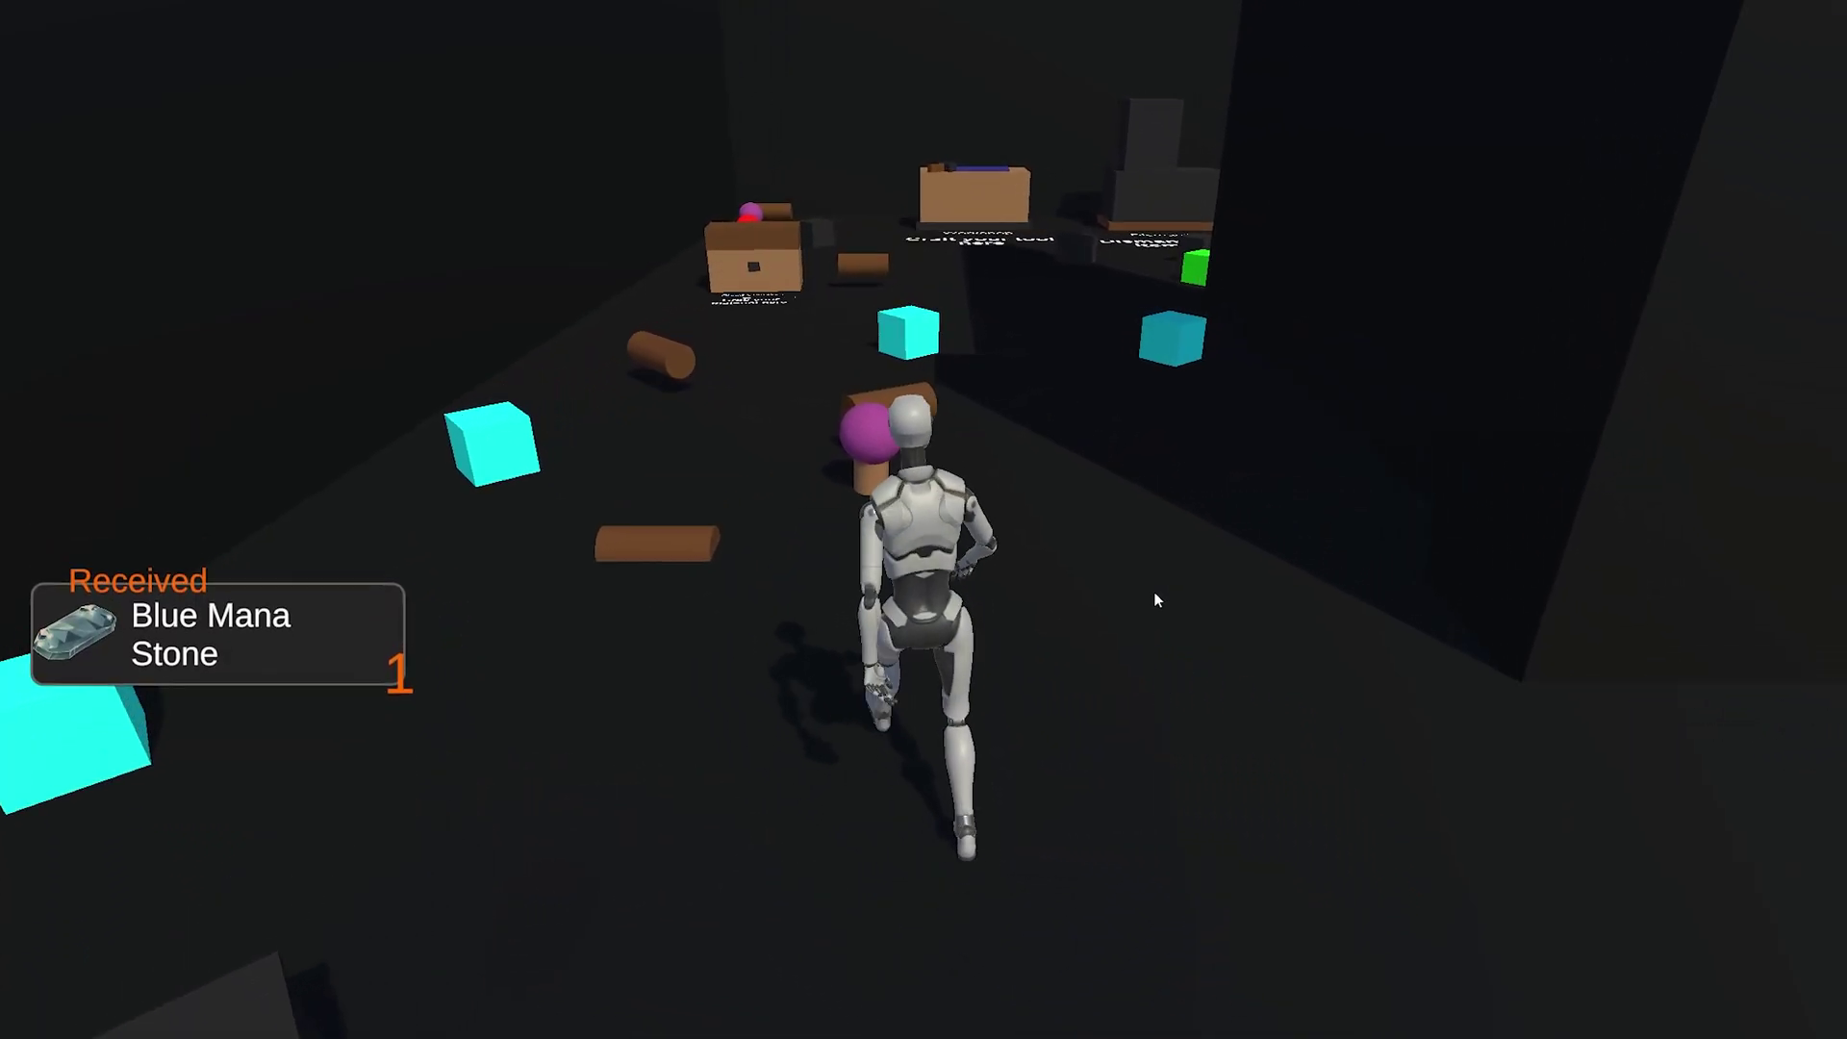
Pick up two Wood Logs and another Blue Mana Stone.
key(w)
key(f)
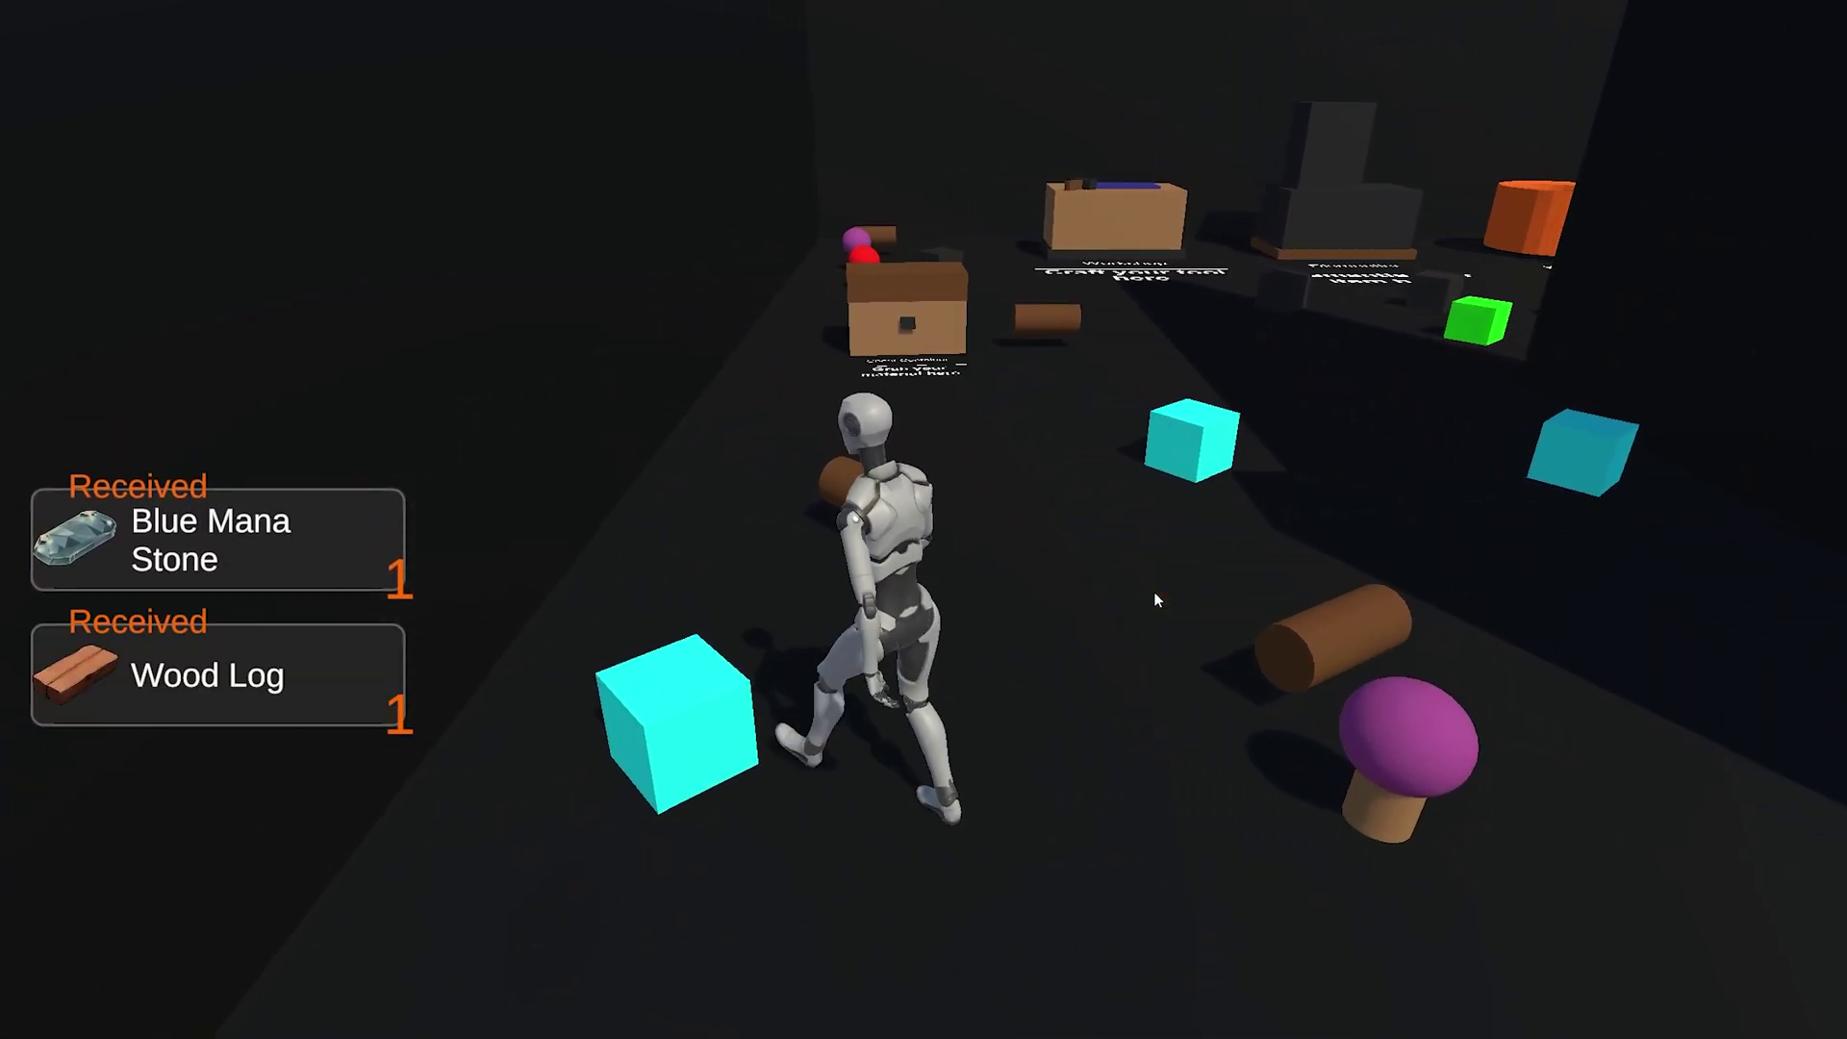
key(w)
key(f)
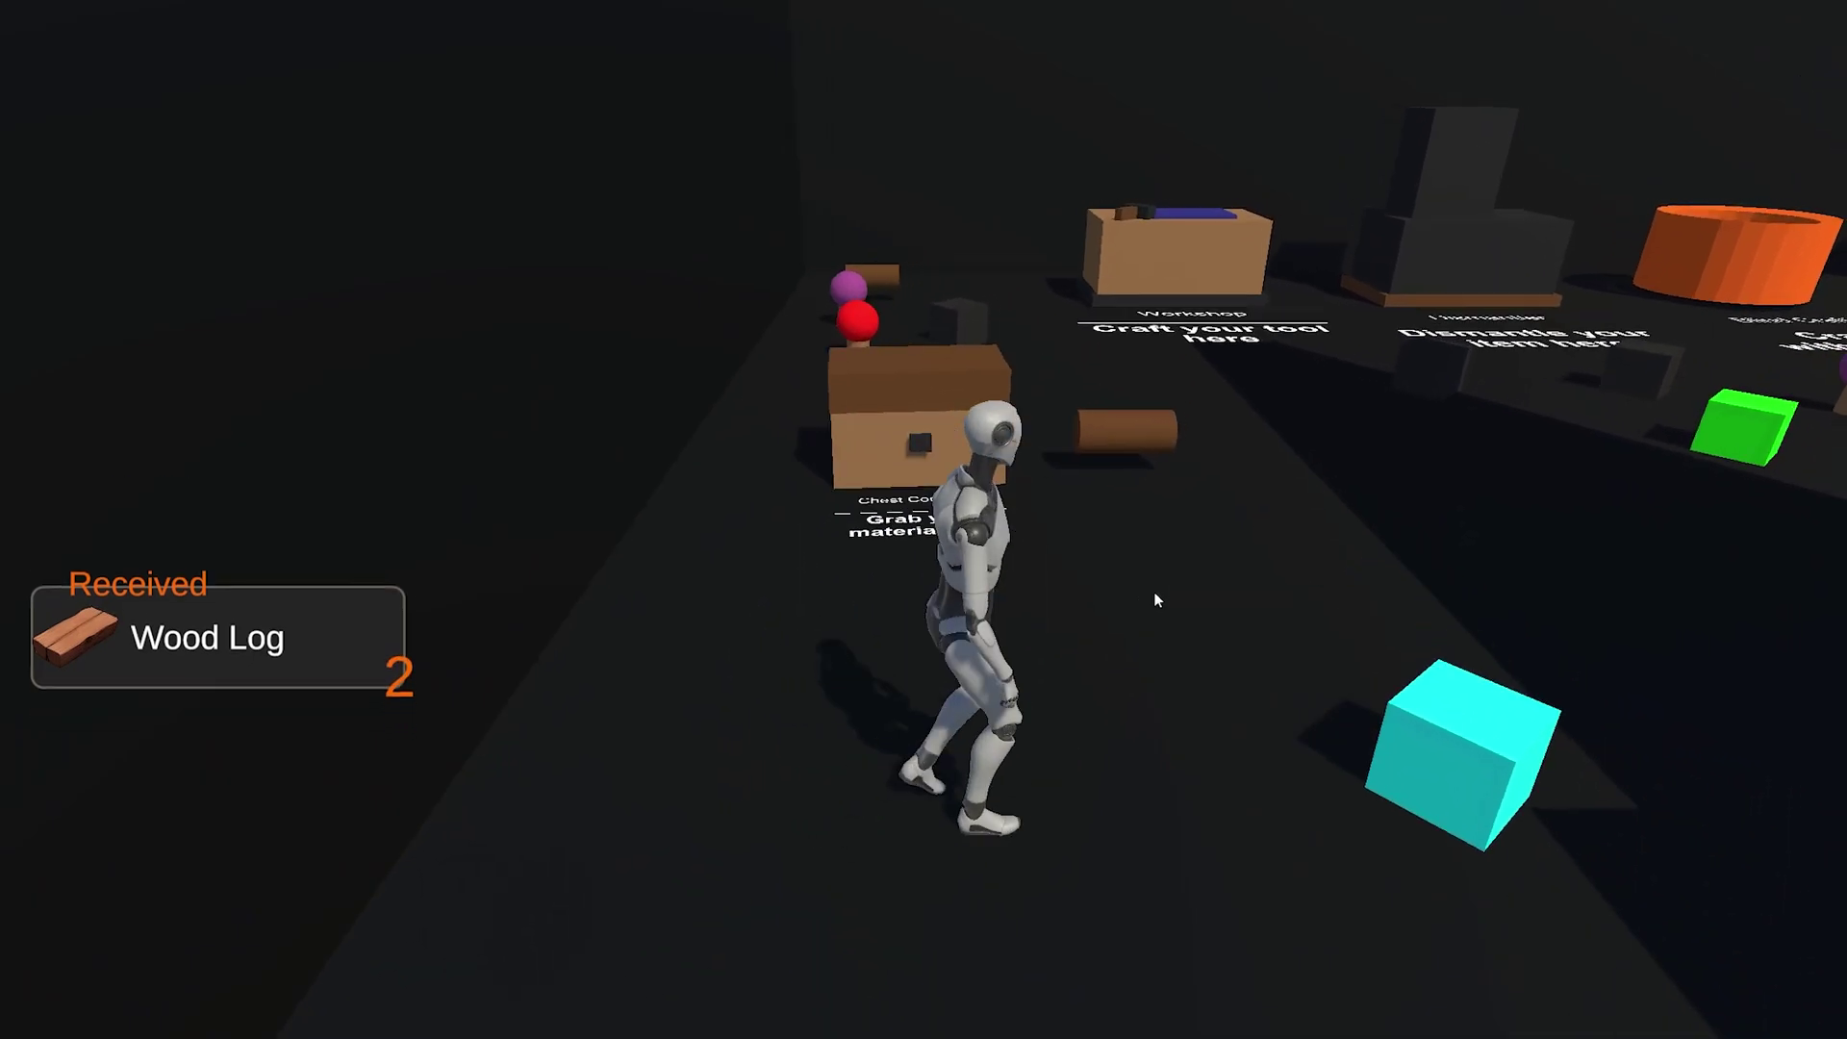
key(f)
Walk back to the chest and open its container inventory.
key(w)
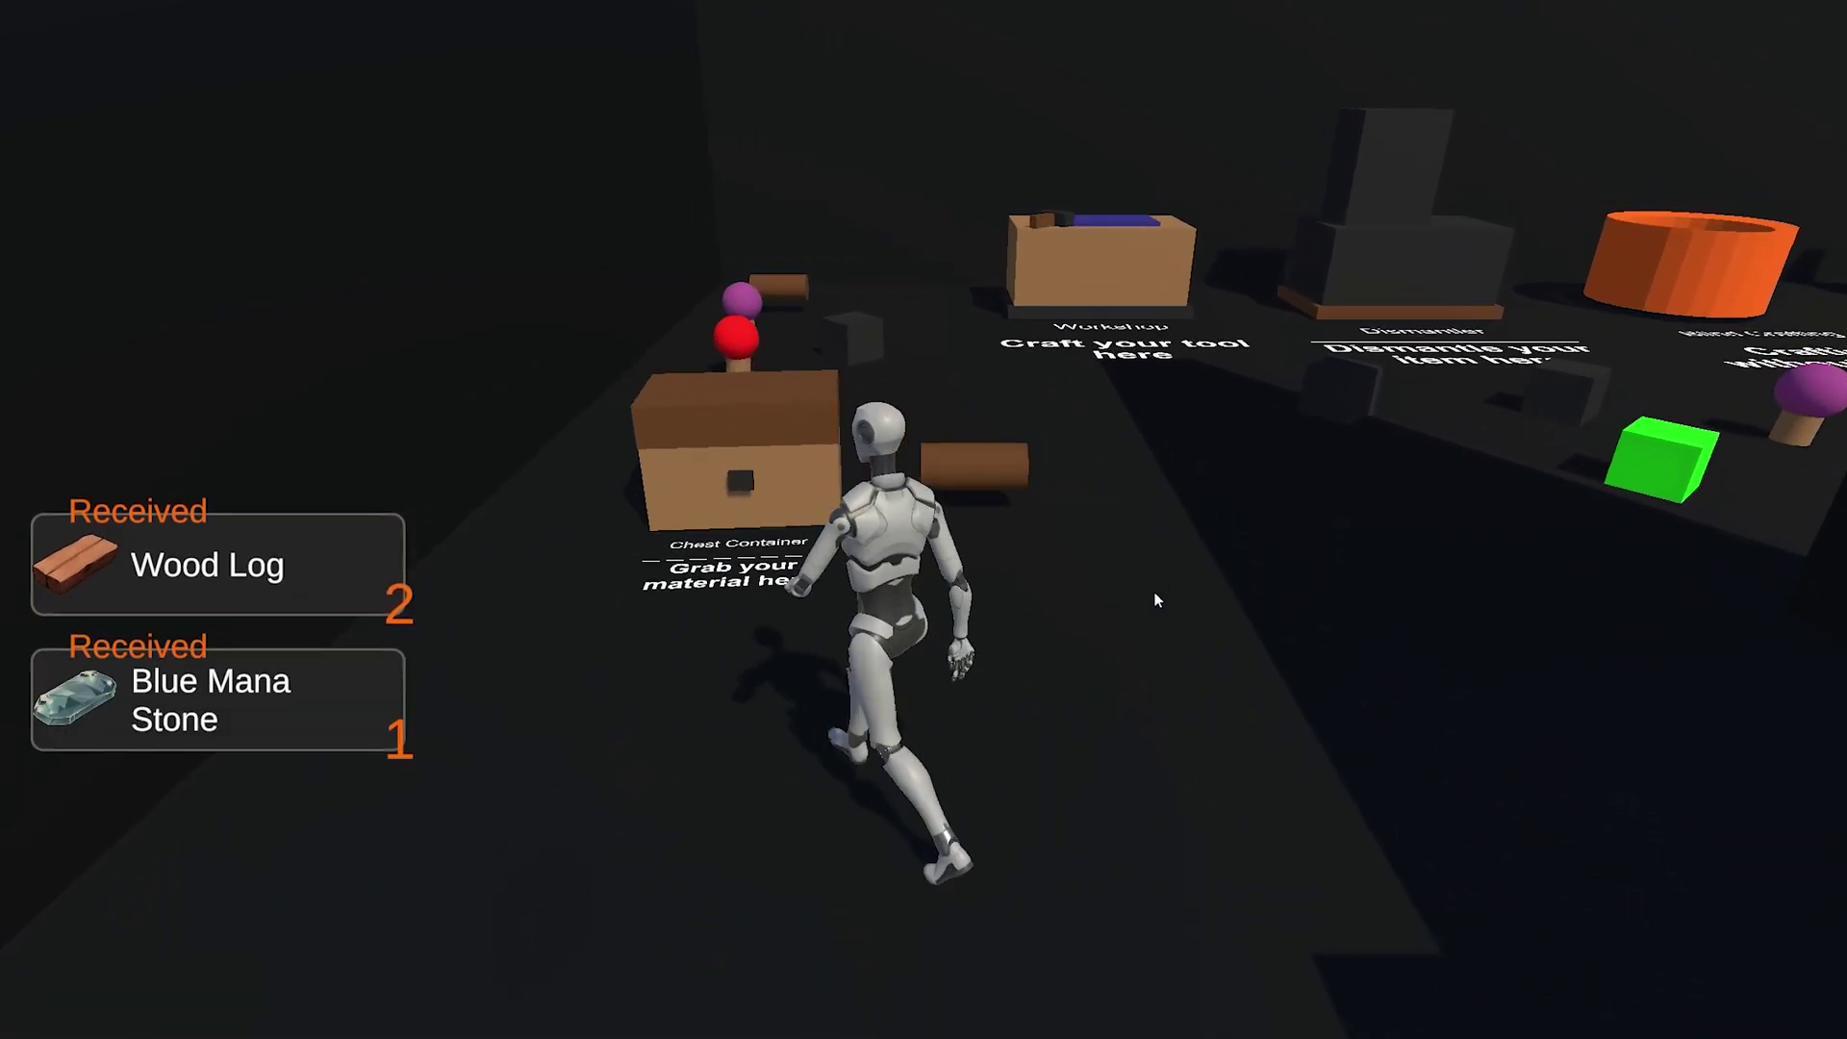
key(w)
key(f)
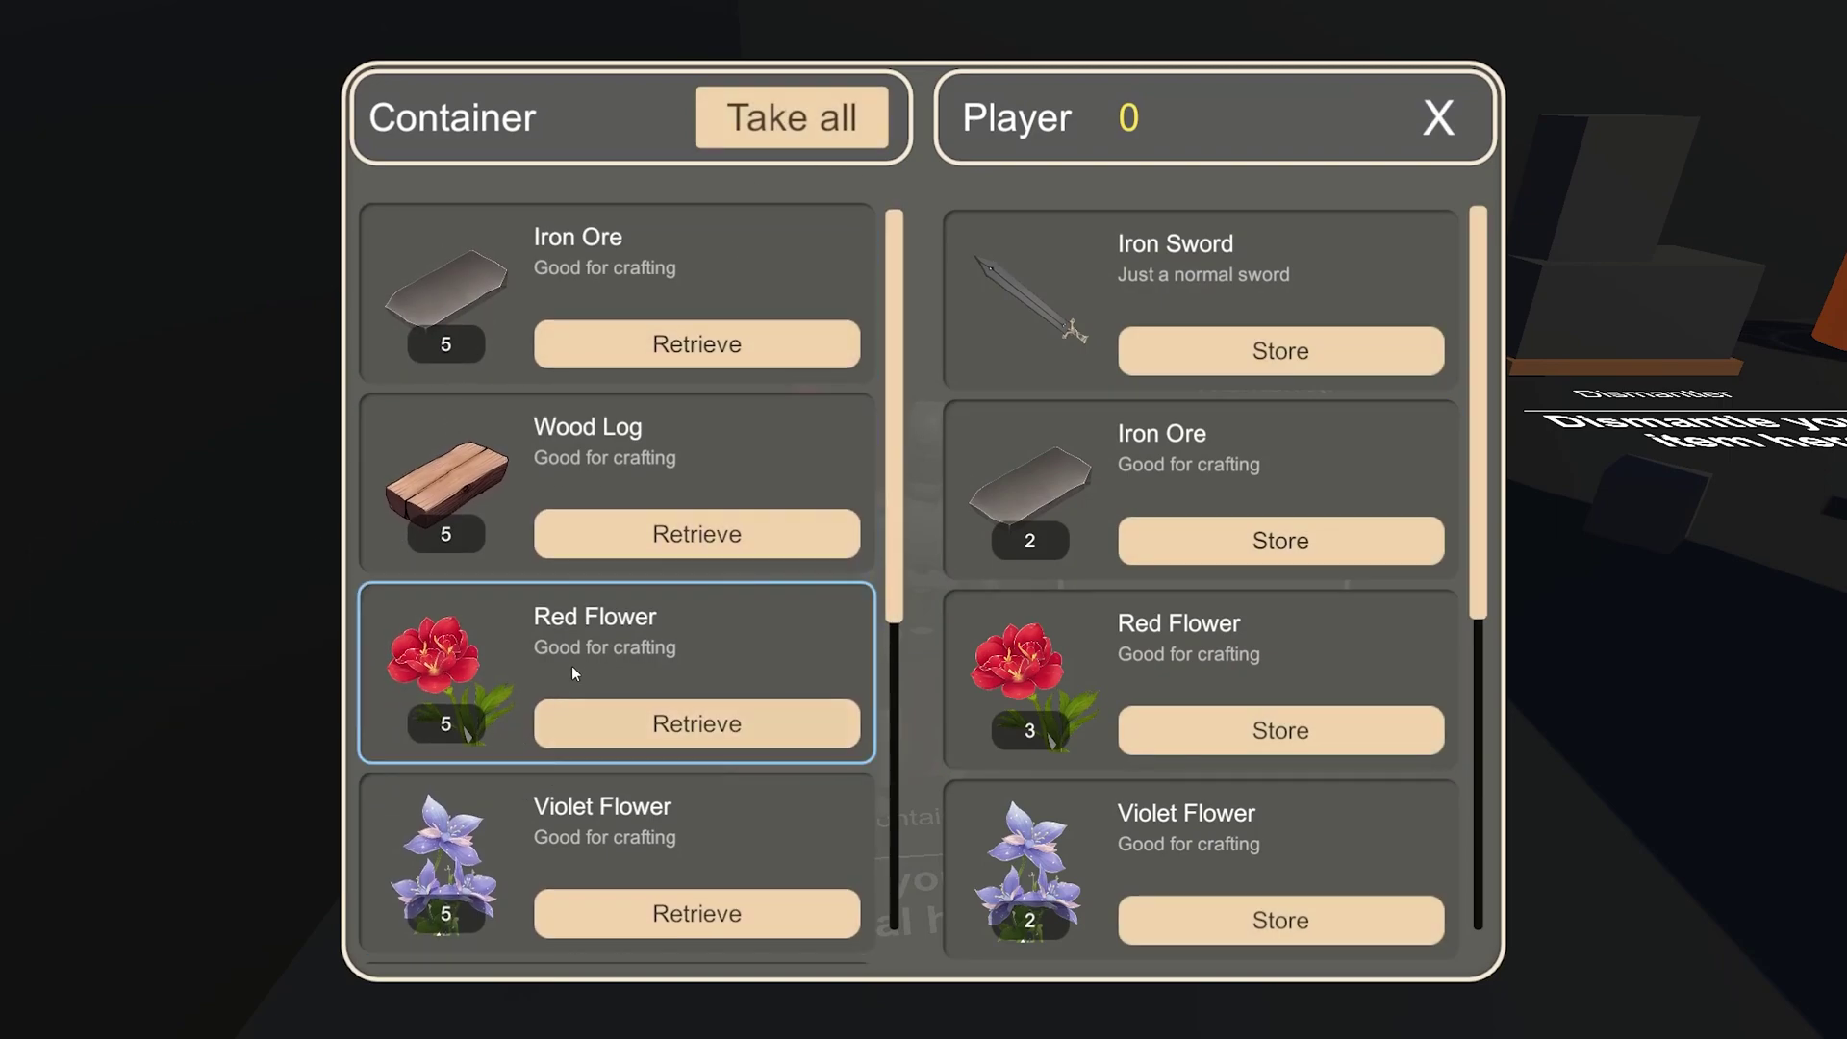
Close the chest panel, grab one more Wood Log, and open the Workshop's Crafting Area.
click(791, 130)
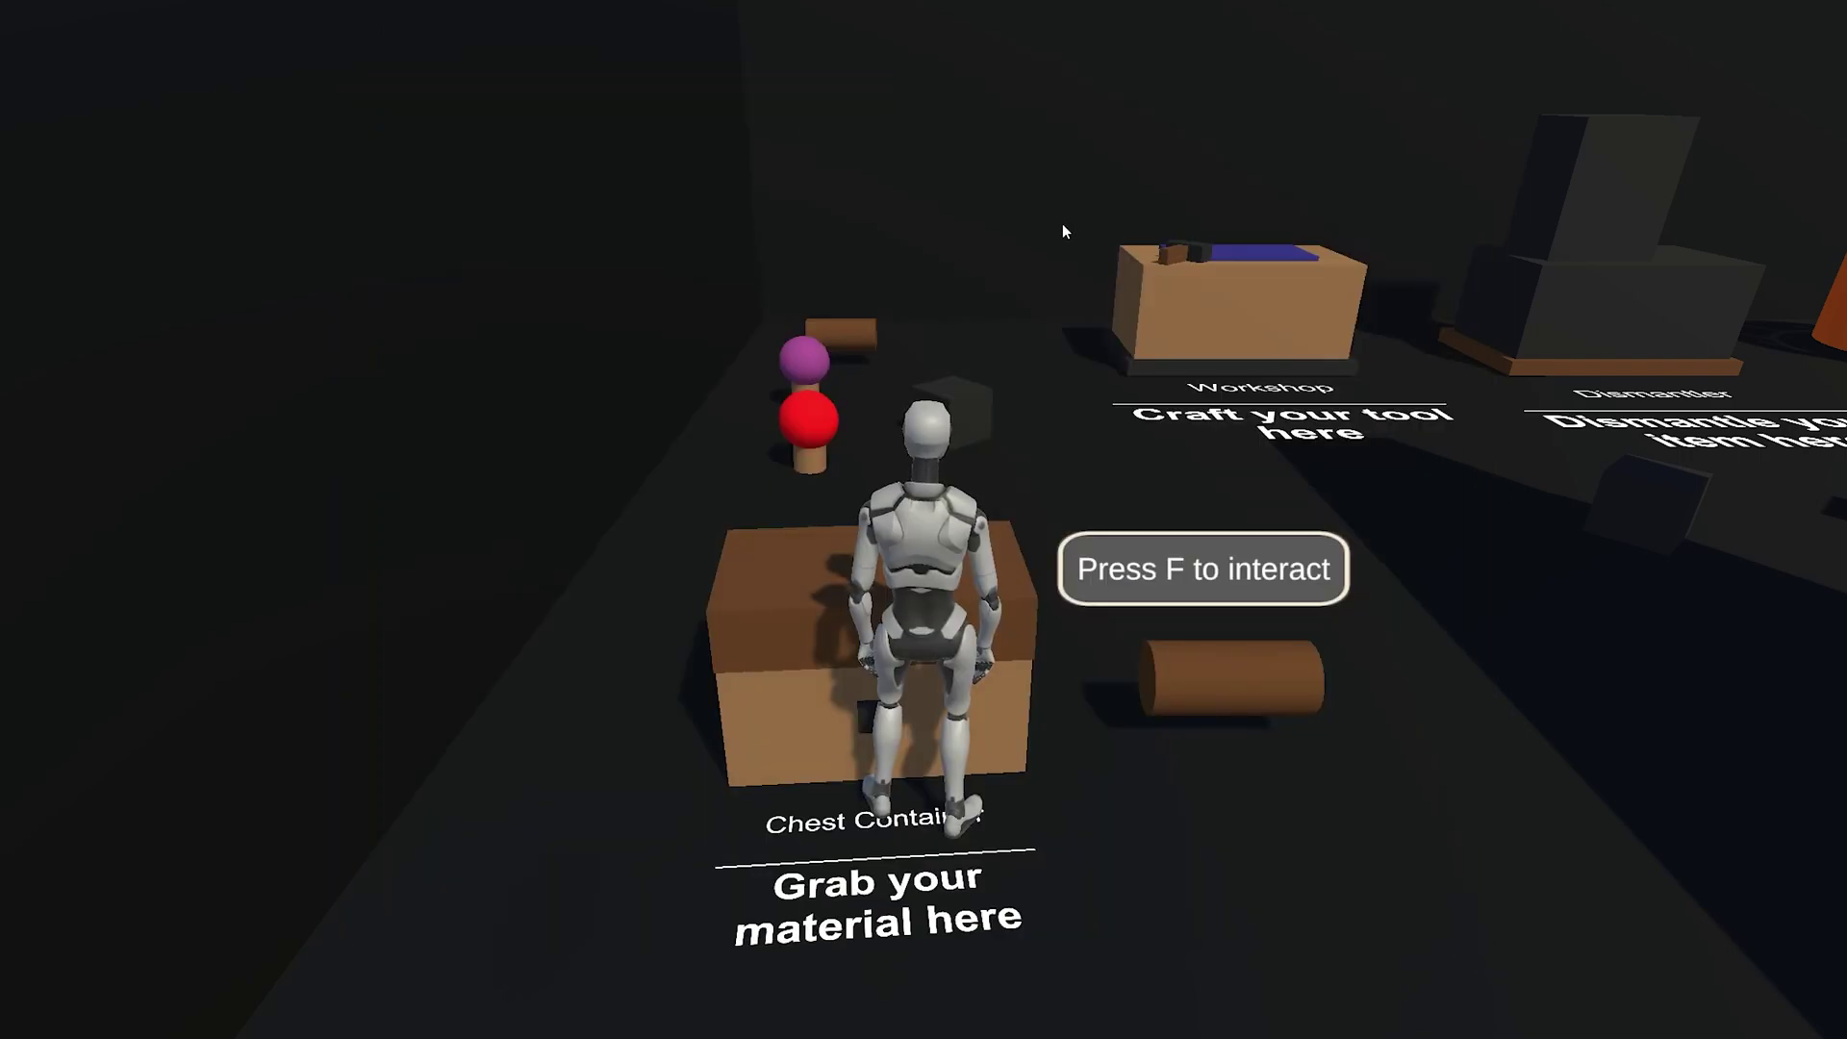
key(d)
key(f)
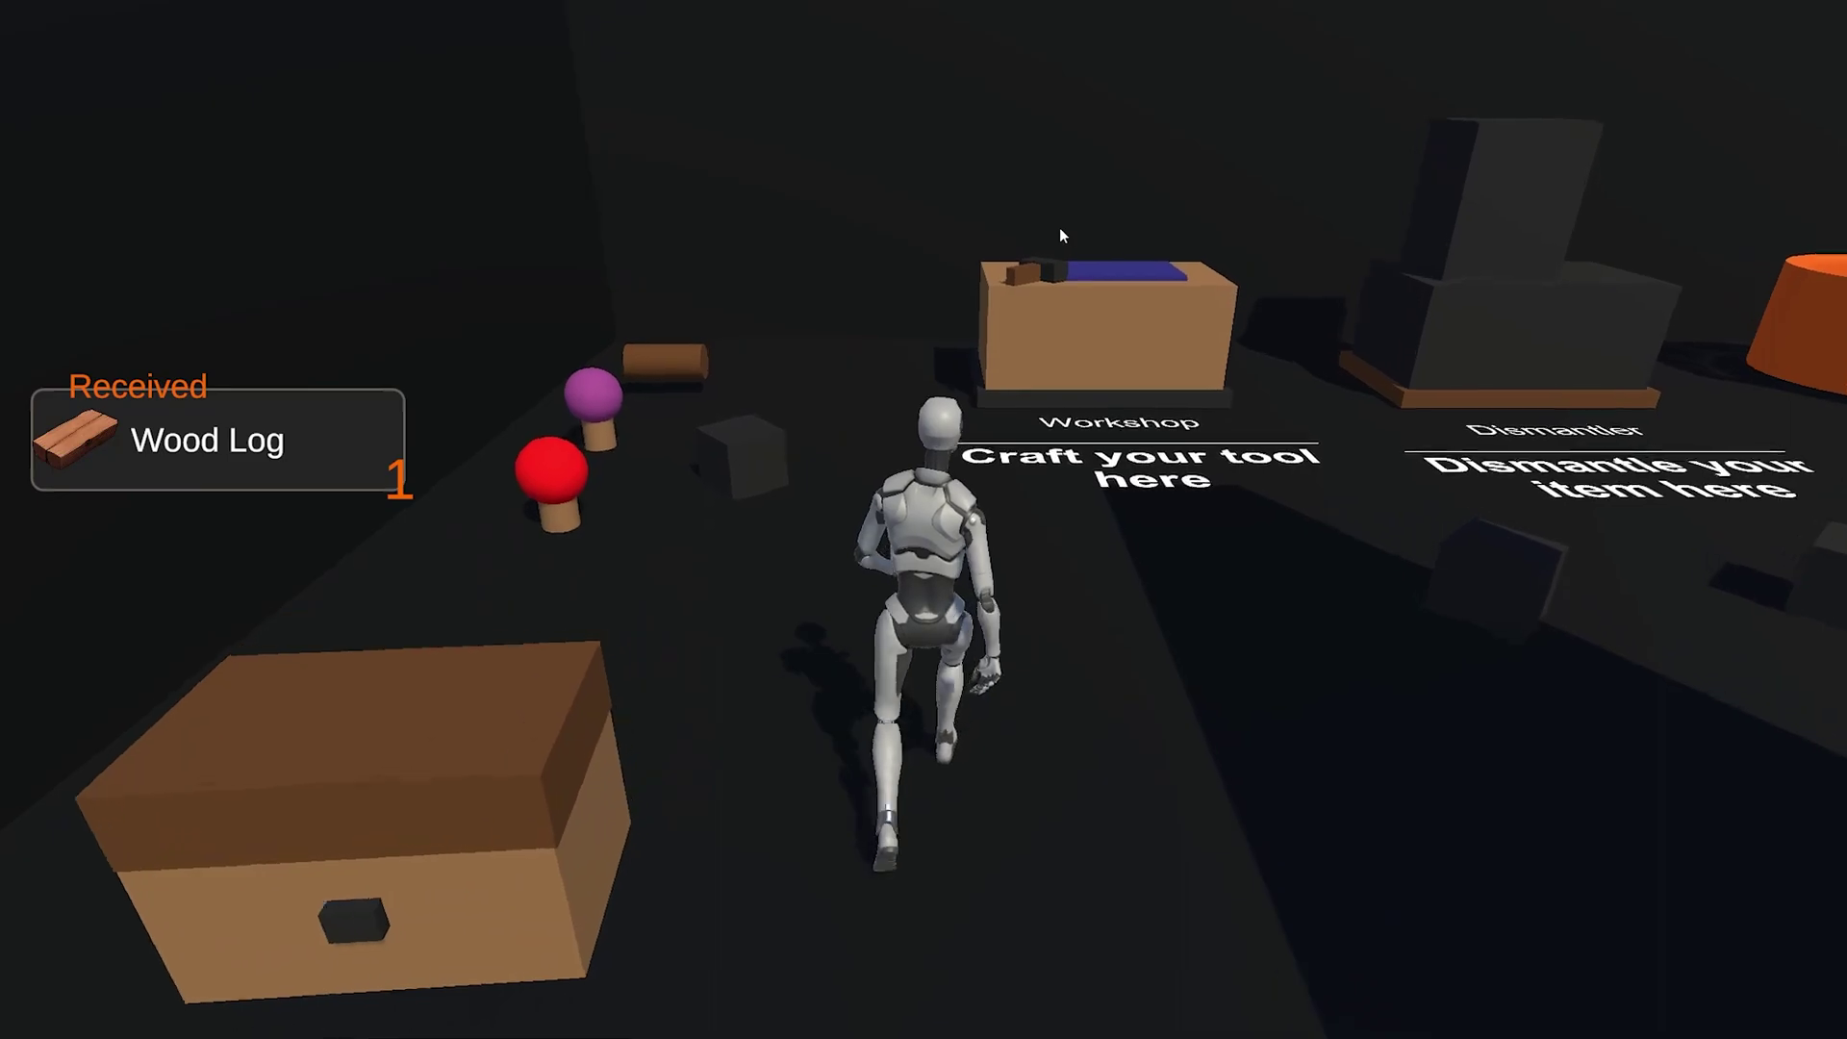
key(w)
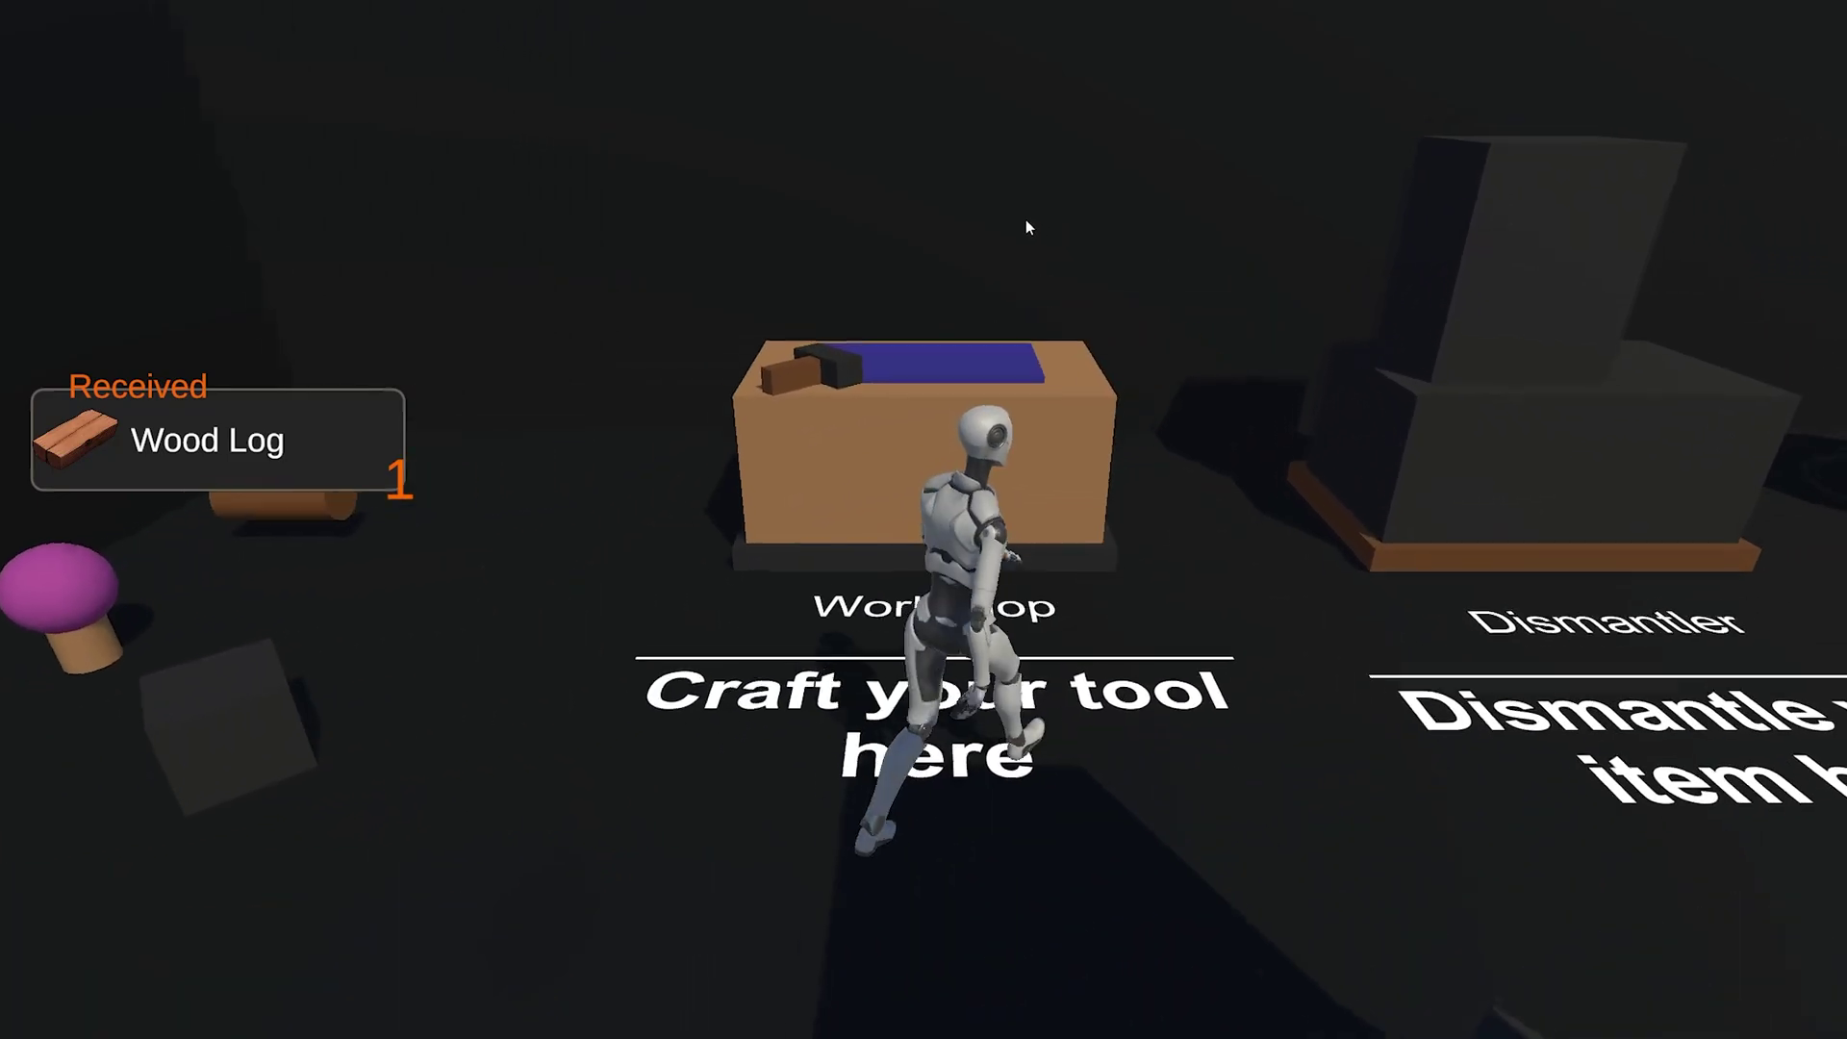
key(f)
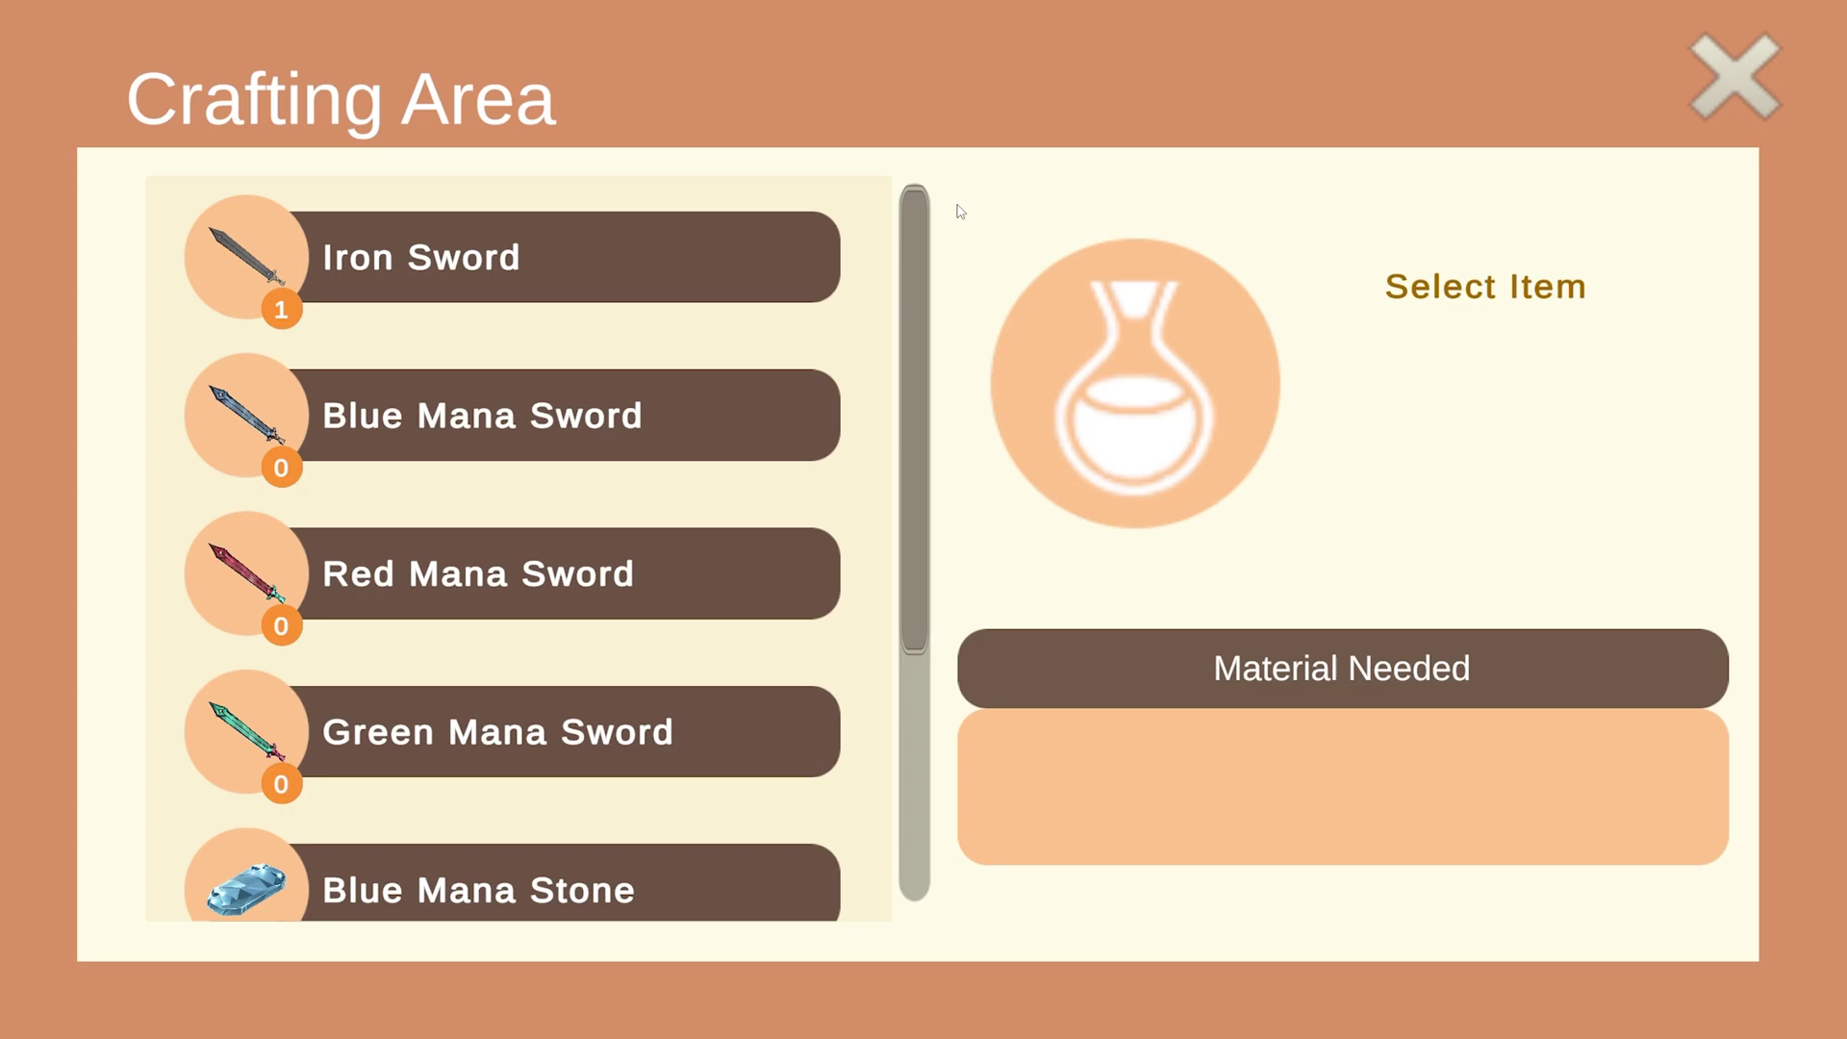
Browse the Iron, Blue, Red and Green Mana Sword recipes in turn.
scroll(683, 298, down, 3)
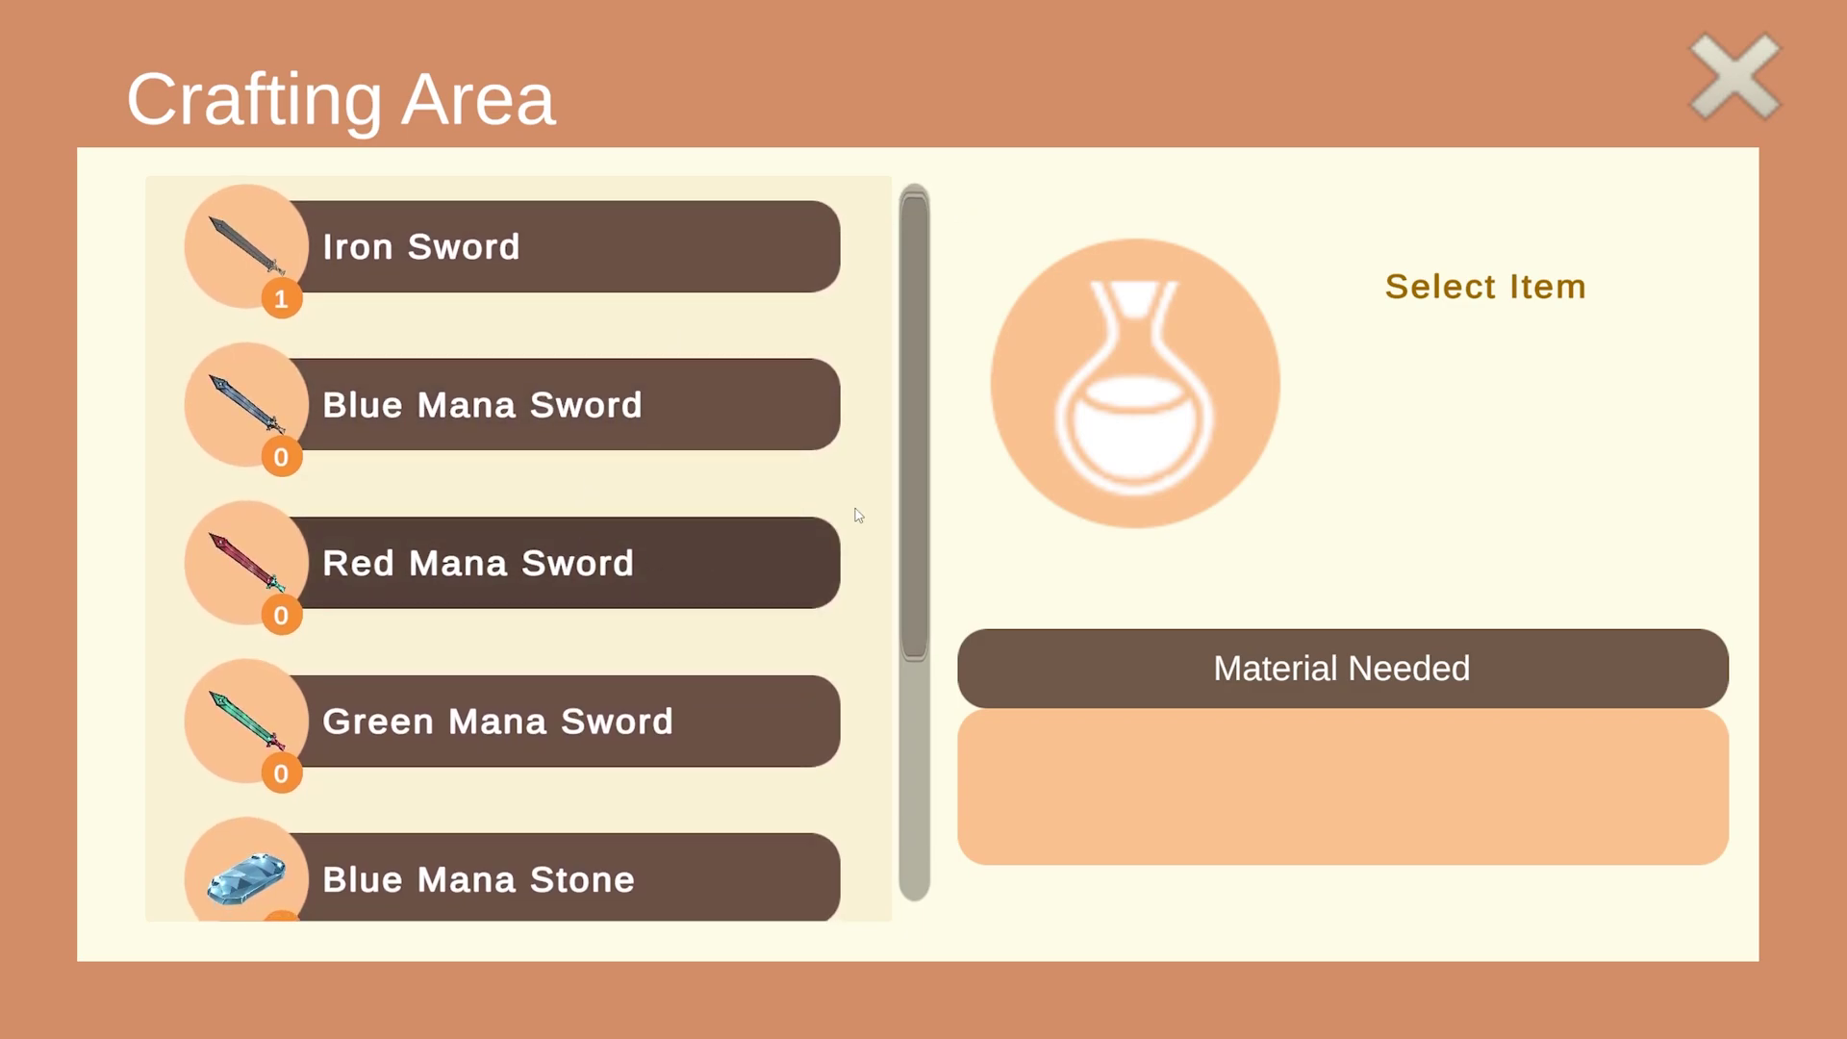
mouse_move(900, 437)
mouse_down()
mouse_move(898, 702)
mouse_move(903, 335)
mouse_move(890, 426)
mouse_up()
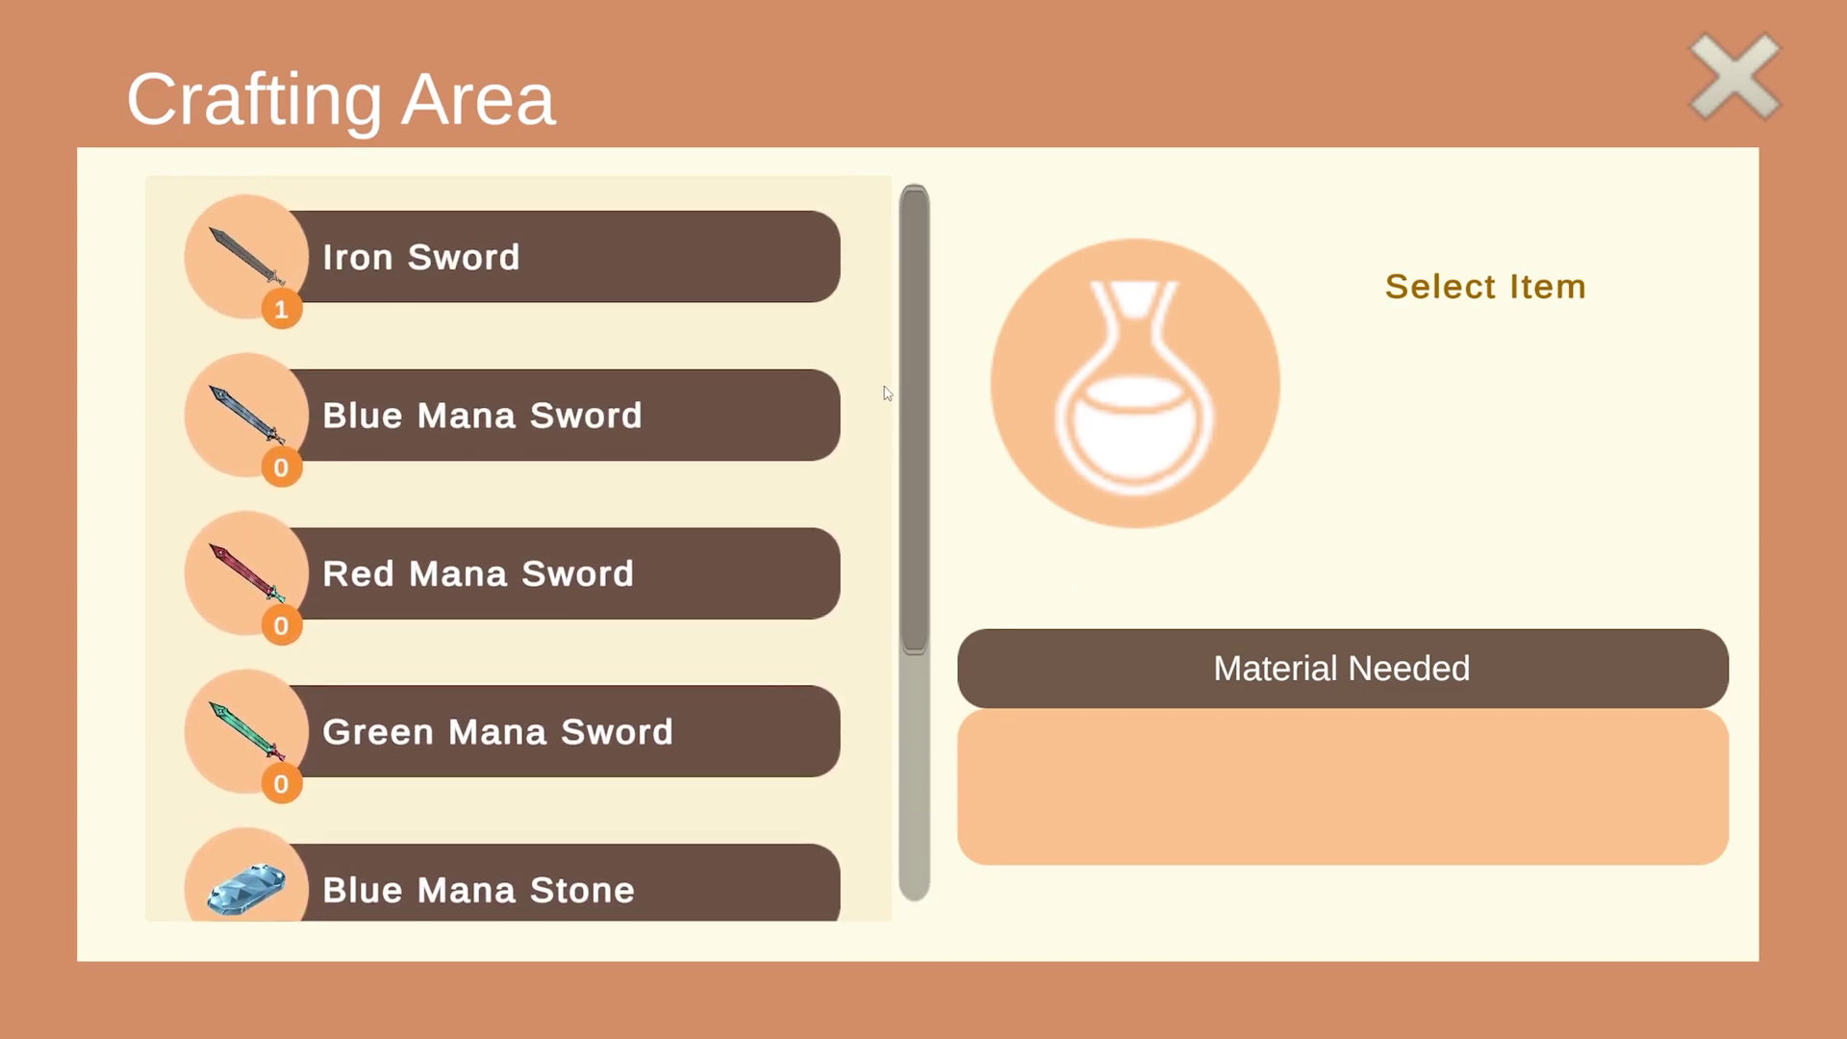
click(602, 260)
click(635, 415)
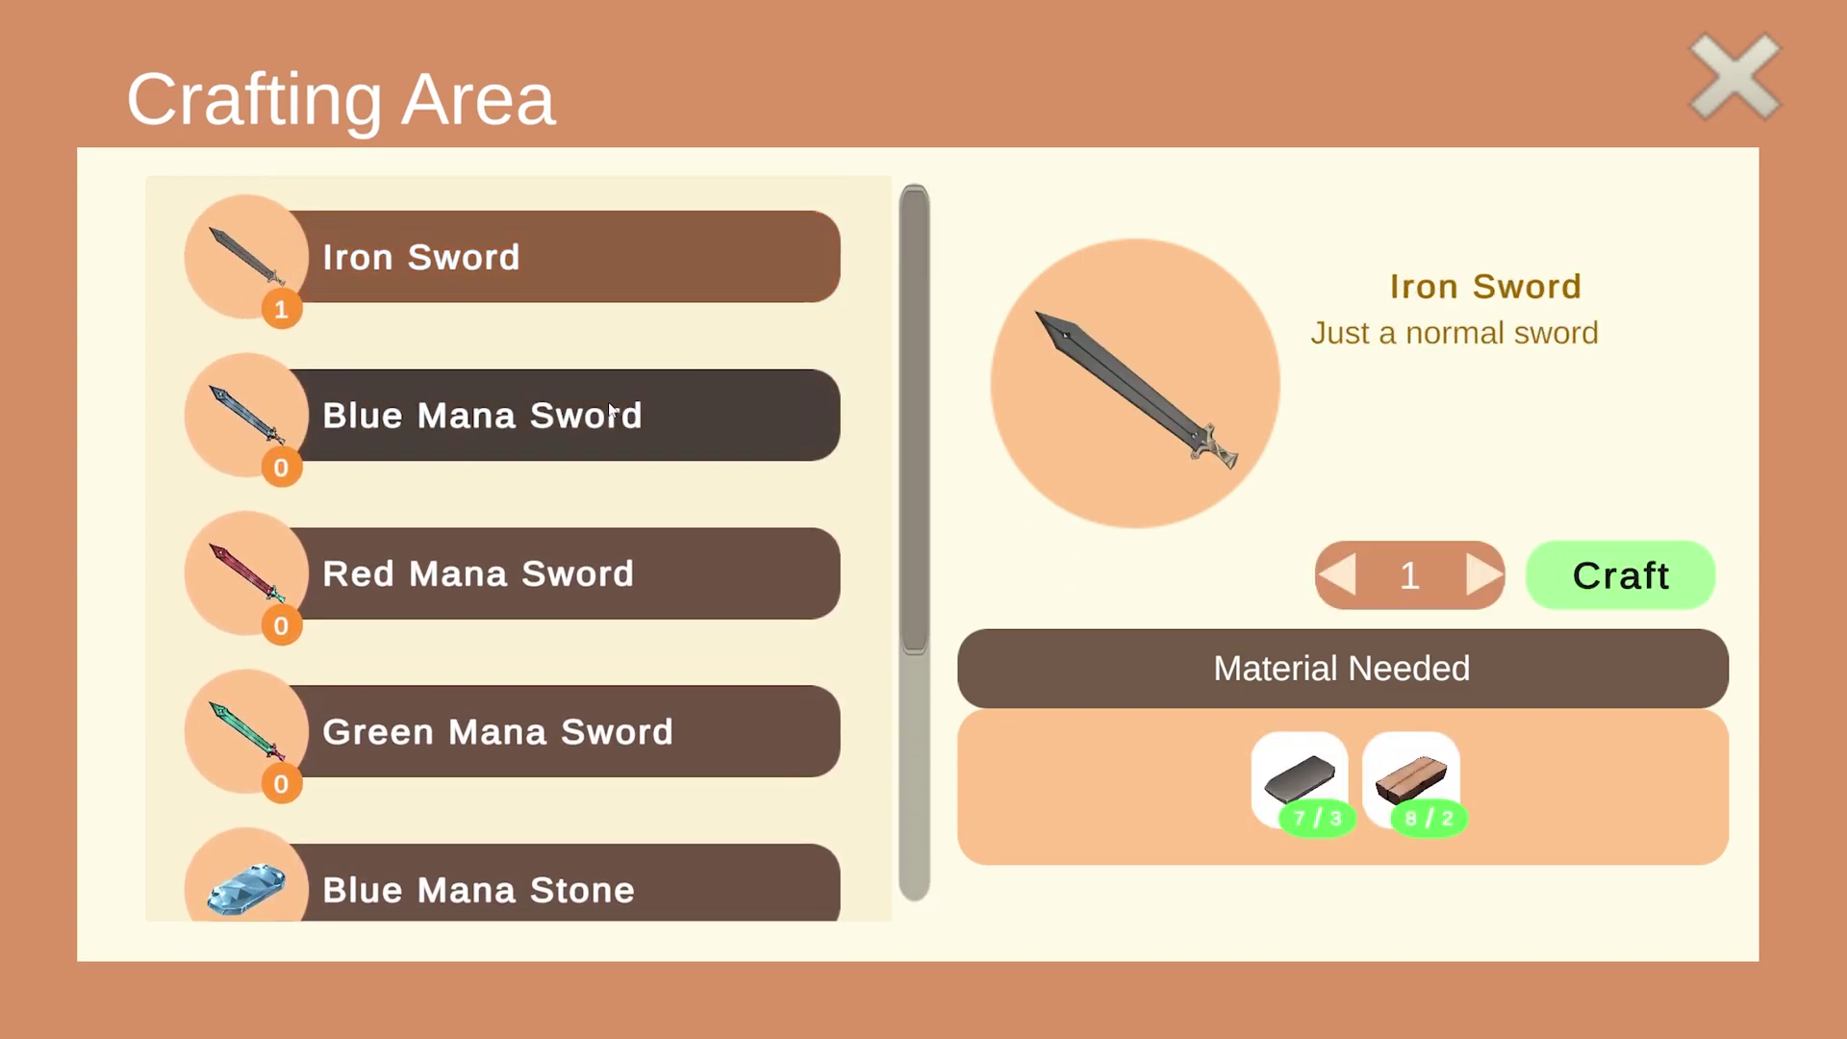
click(561, 577)
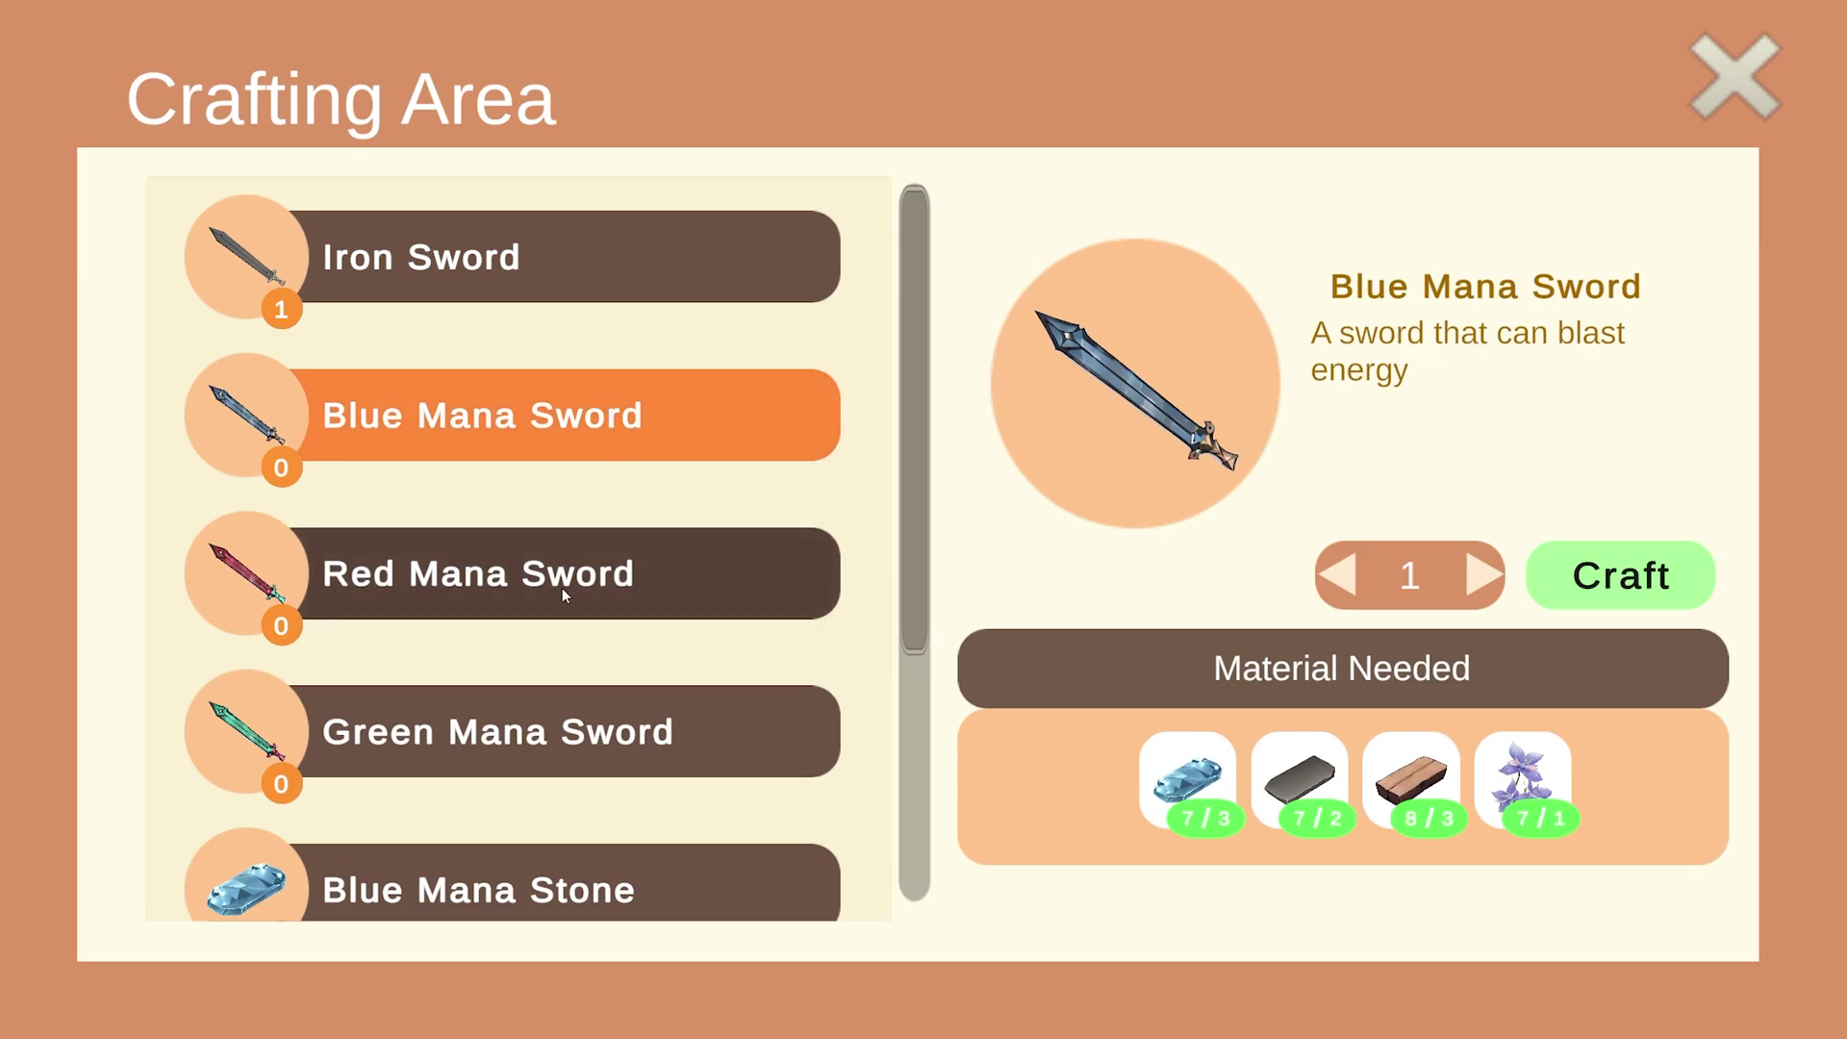
click(606, 729)
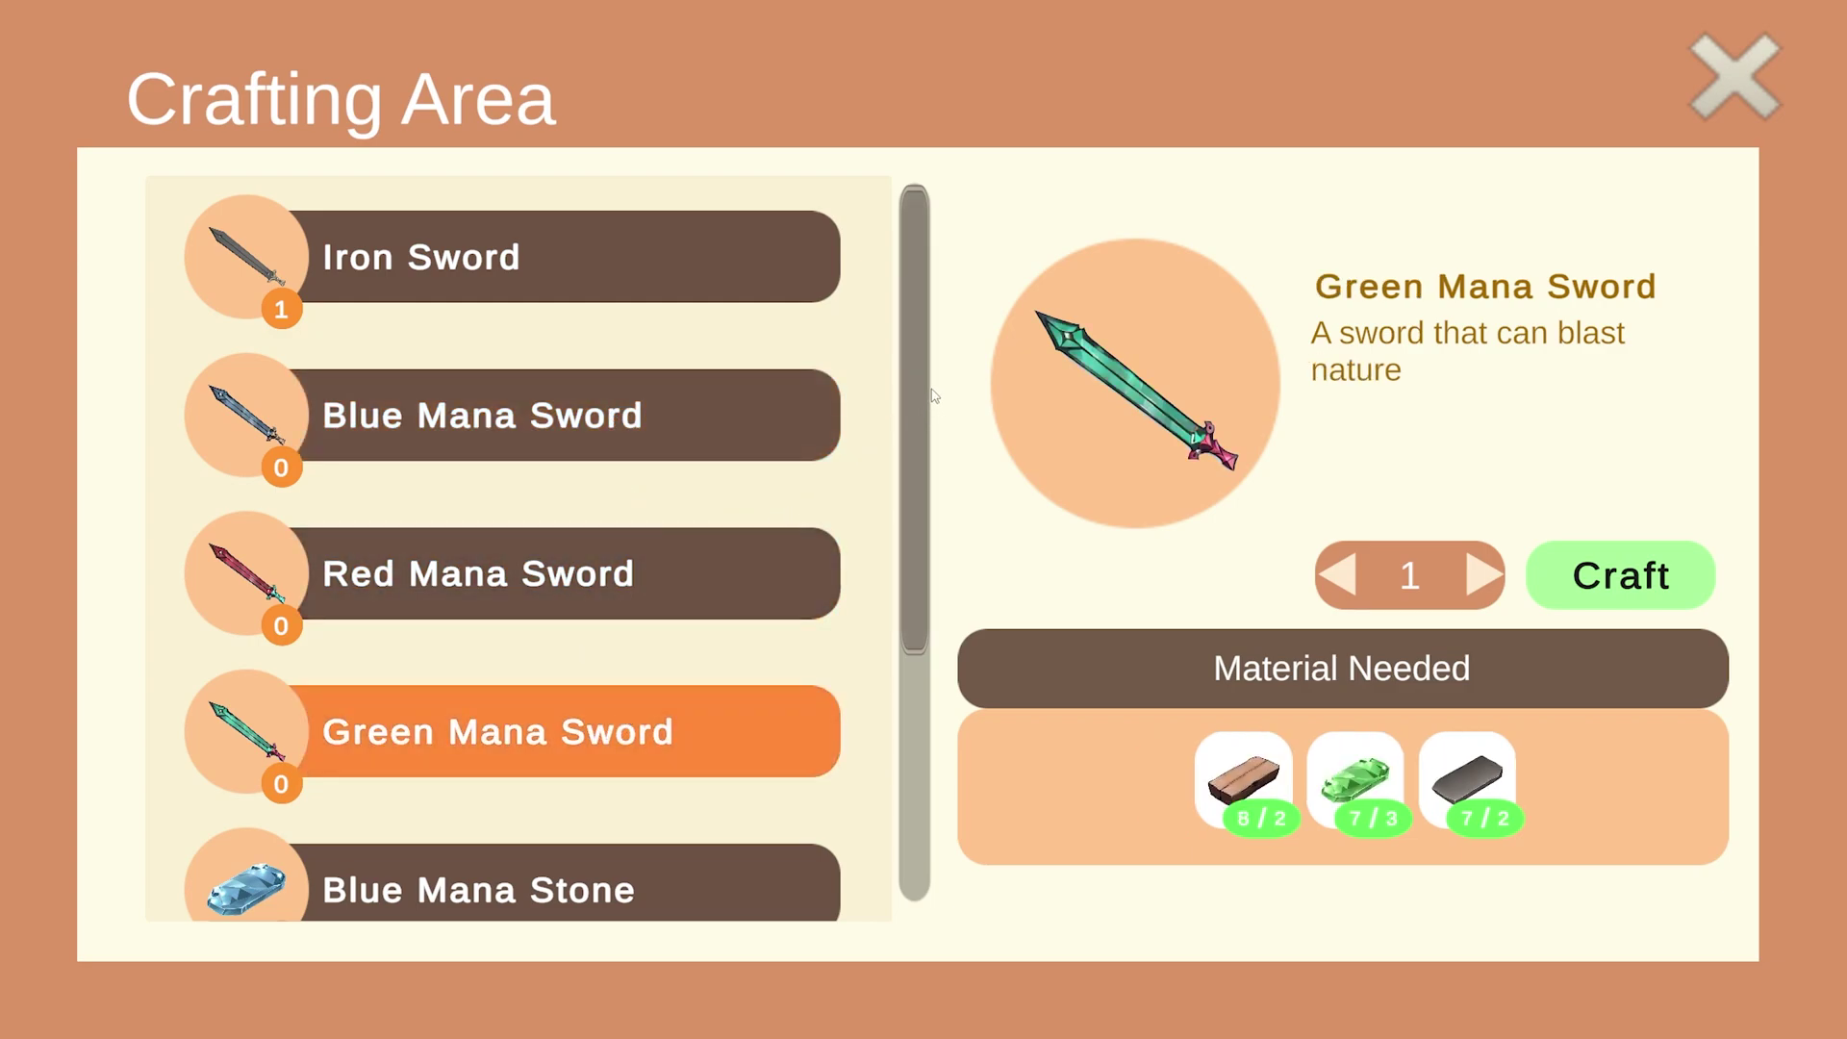
Reselect the Green Mana Sword, then settle on the Blue Mana Sword's four materials.
drag(920, 379, 892, 640)
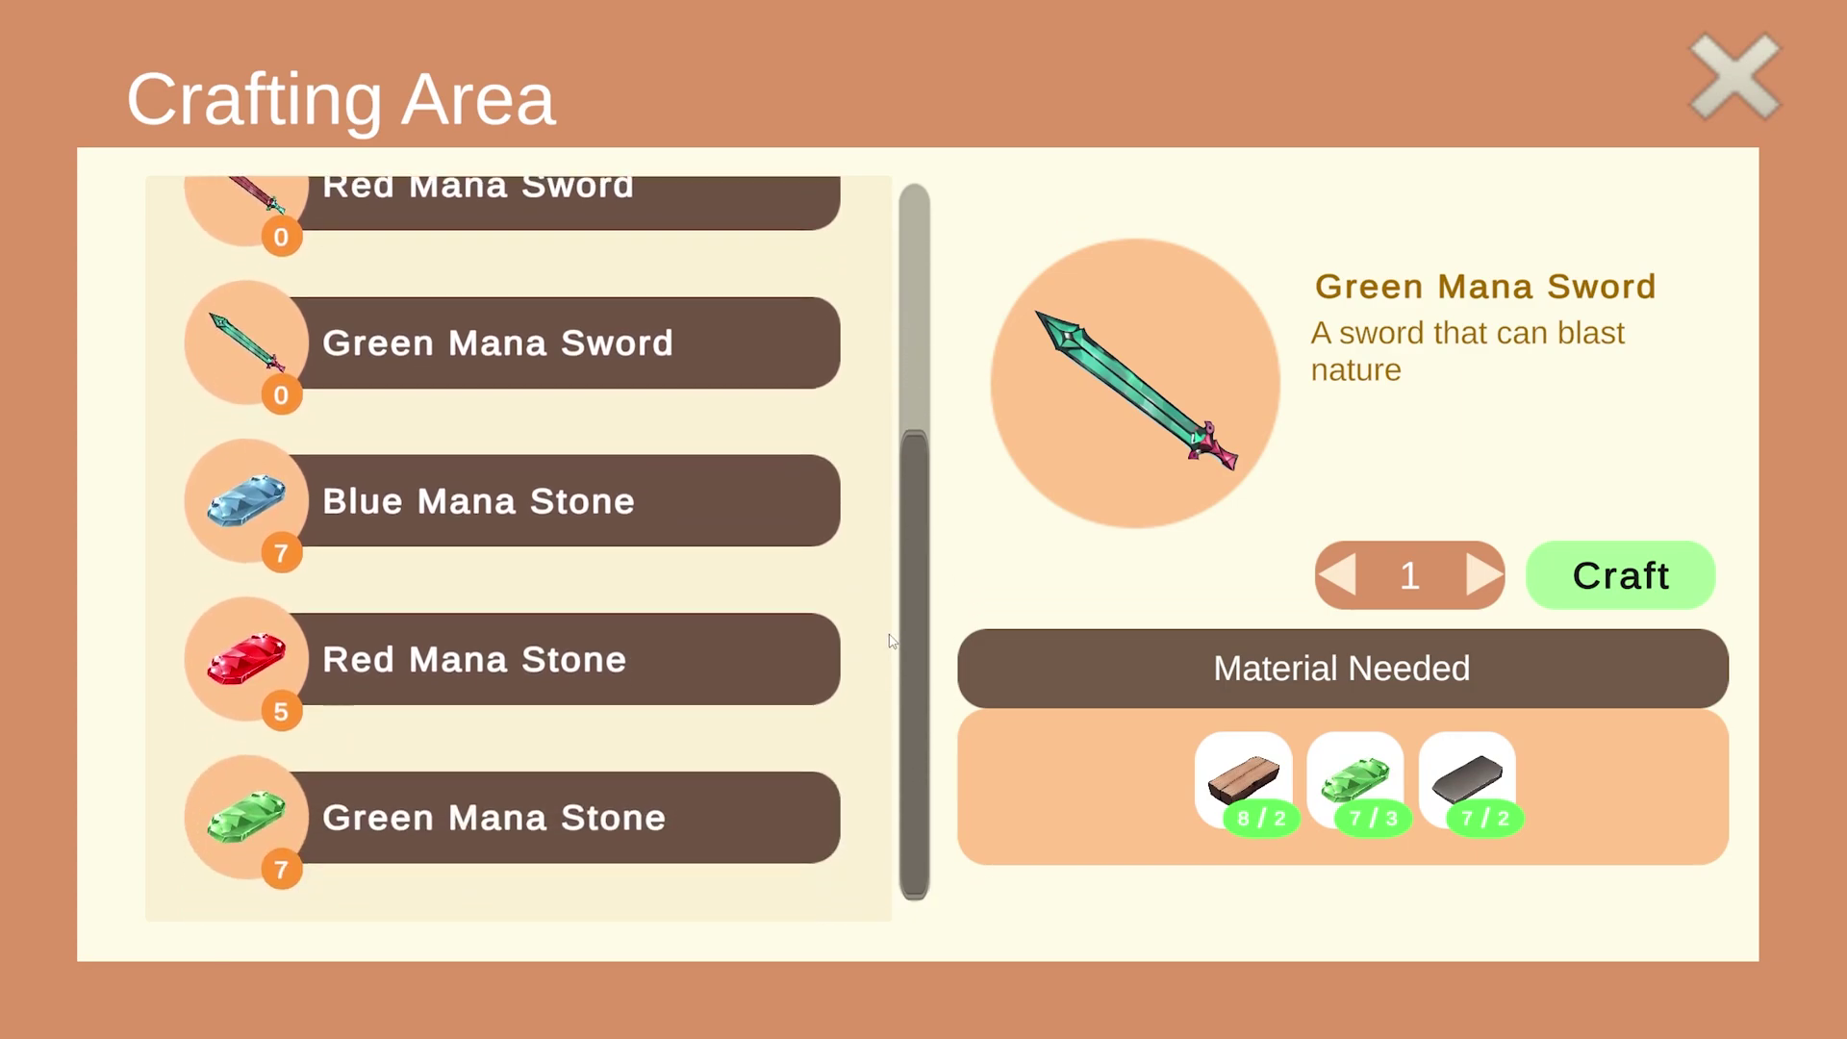
click(638, 348)
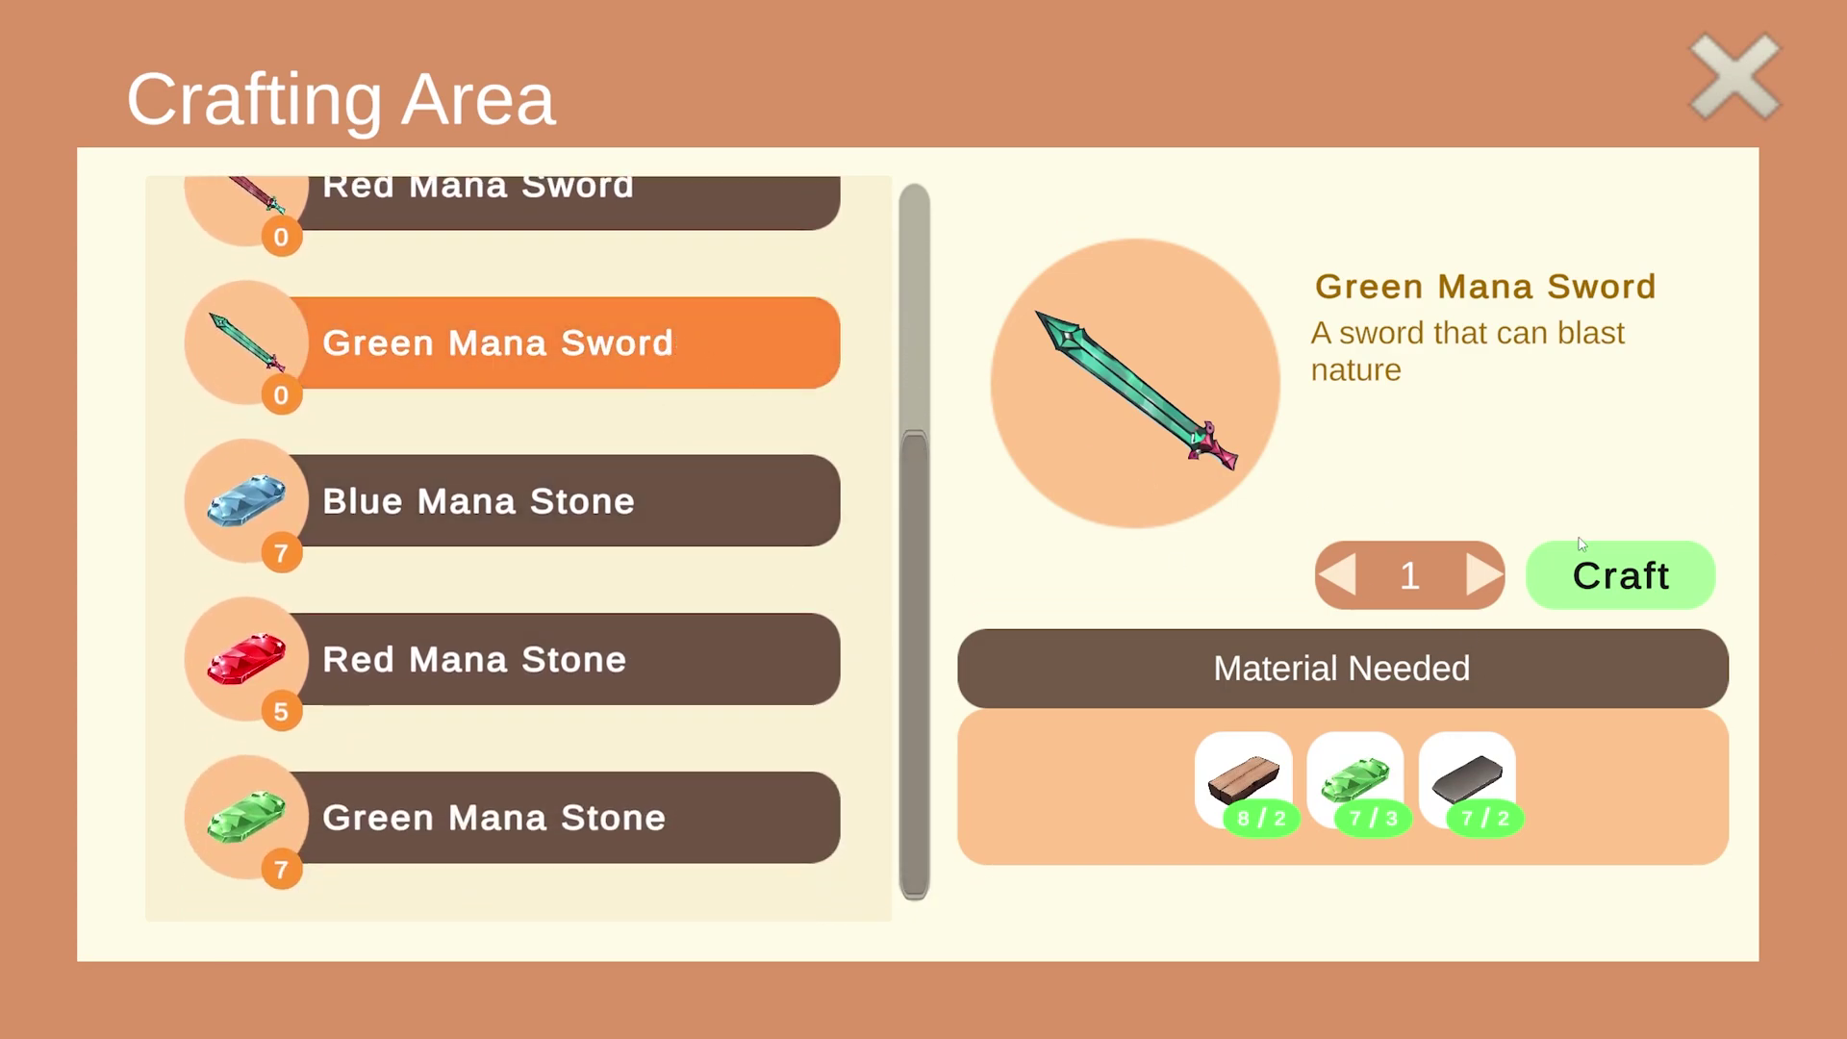
drag(908, 506, 891, 293)
click(619, 368)
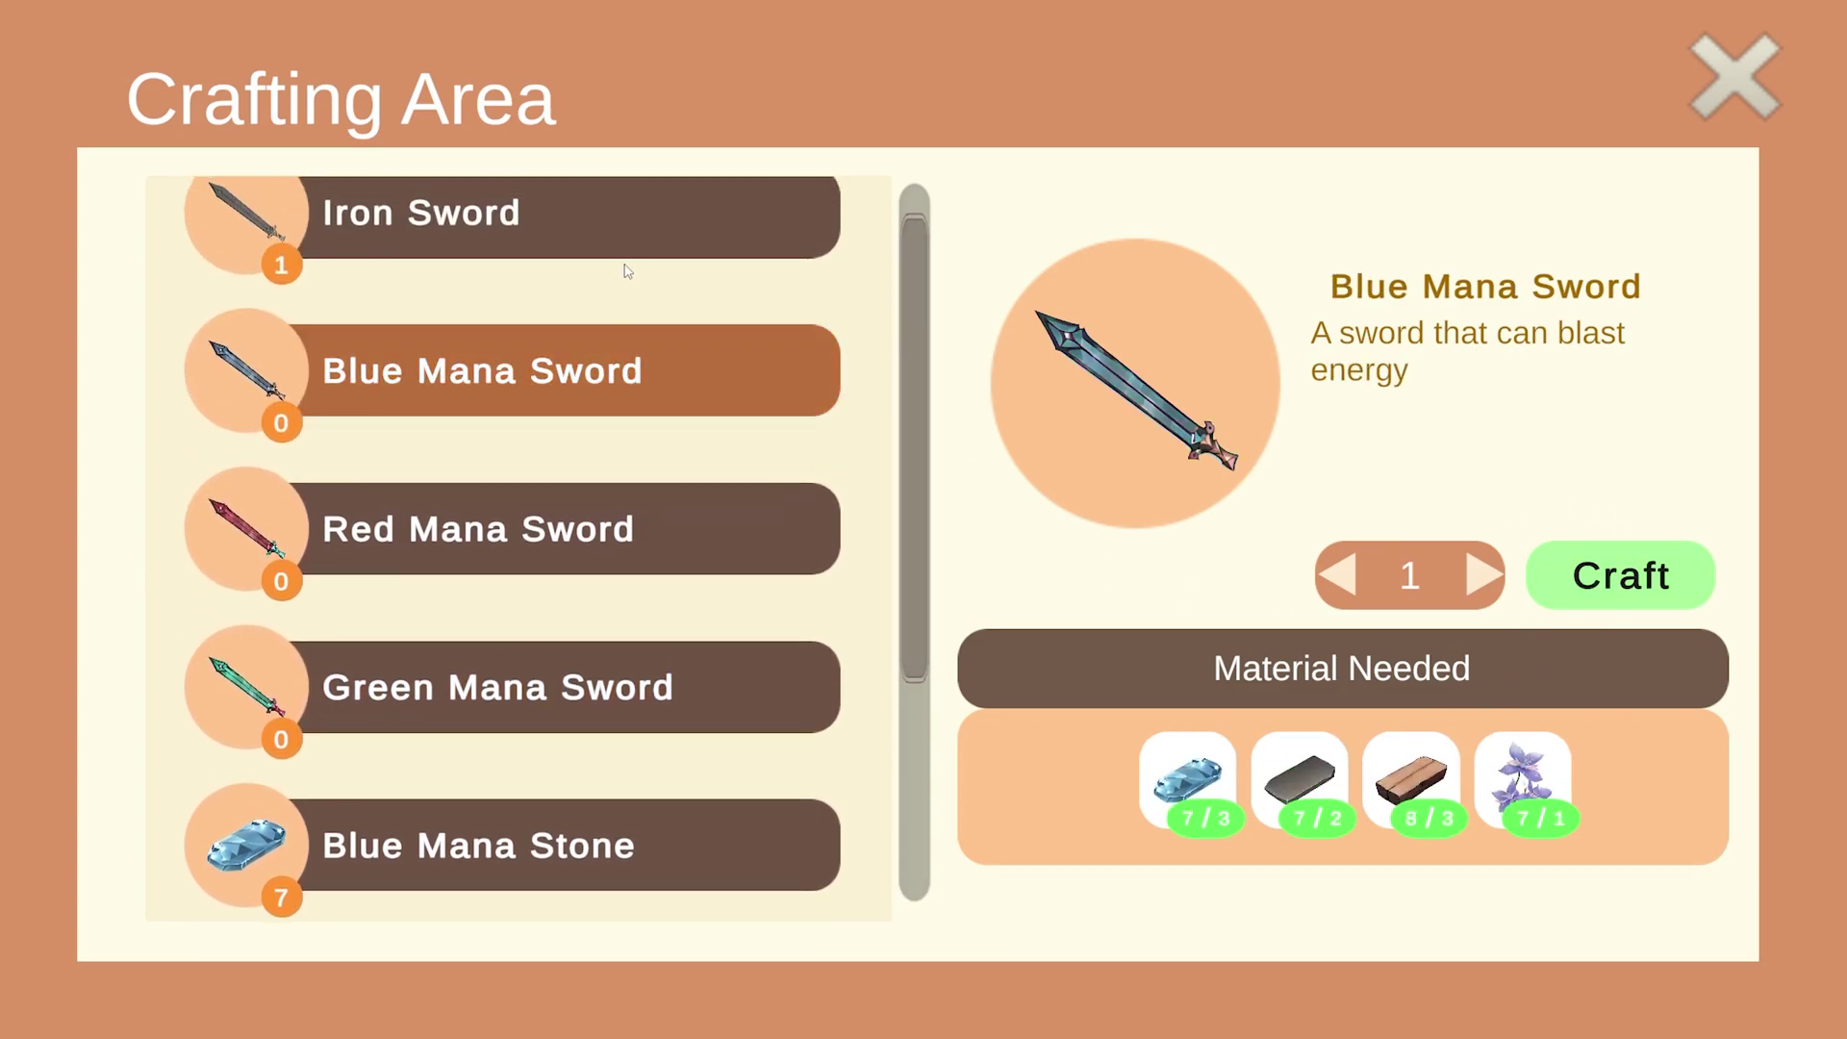
Select the Red Mana Sword recipe and try craft quantities up to 3 and back to 1.
click(640, 247)
click(652, 369)
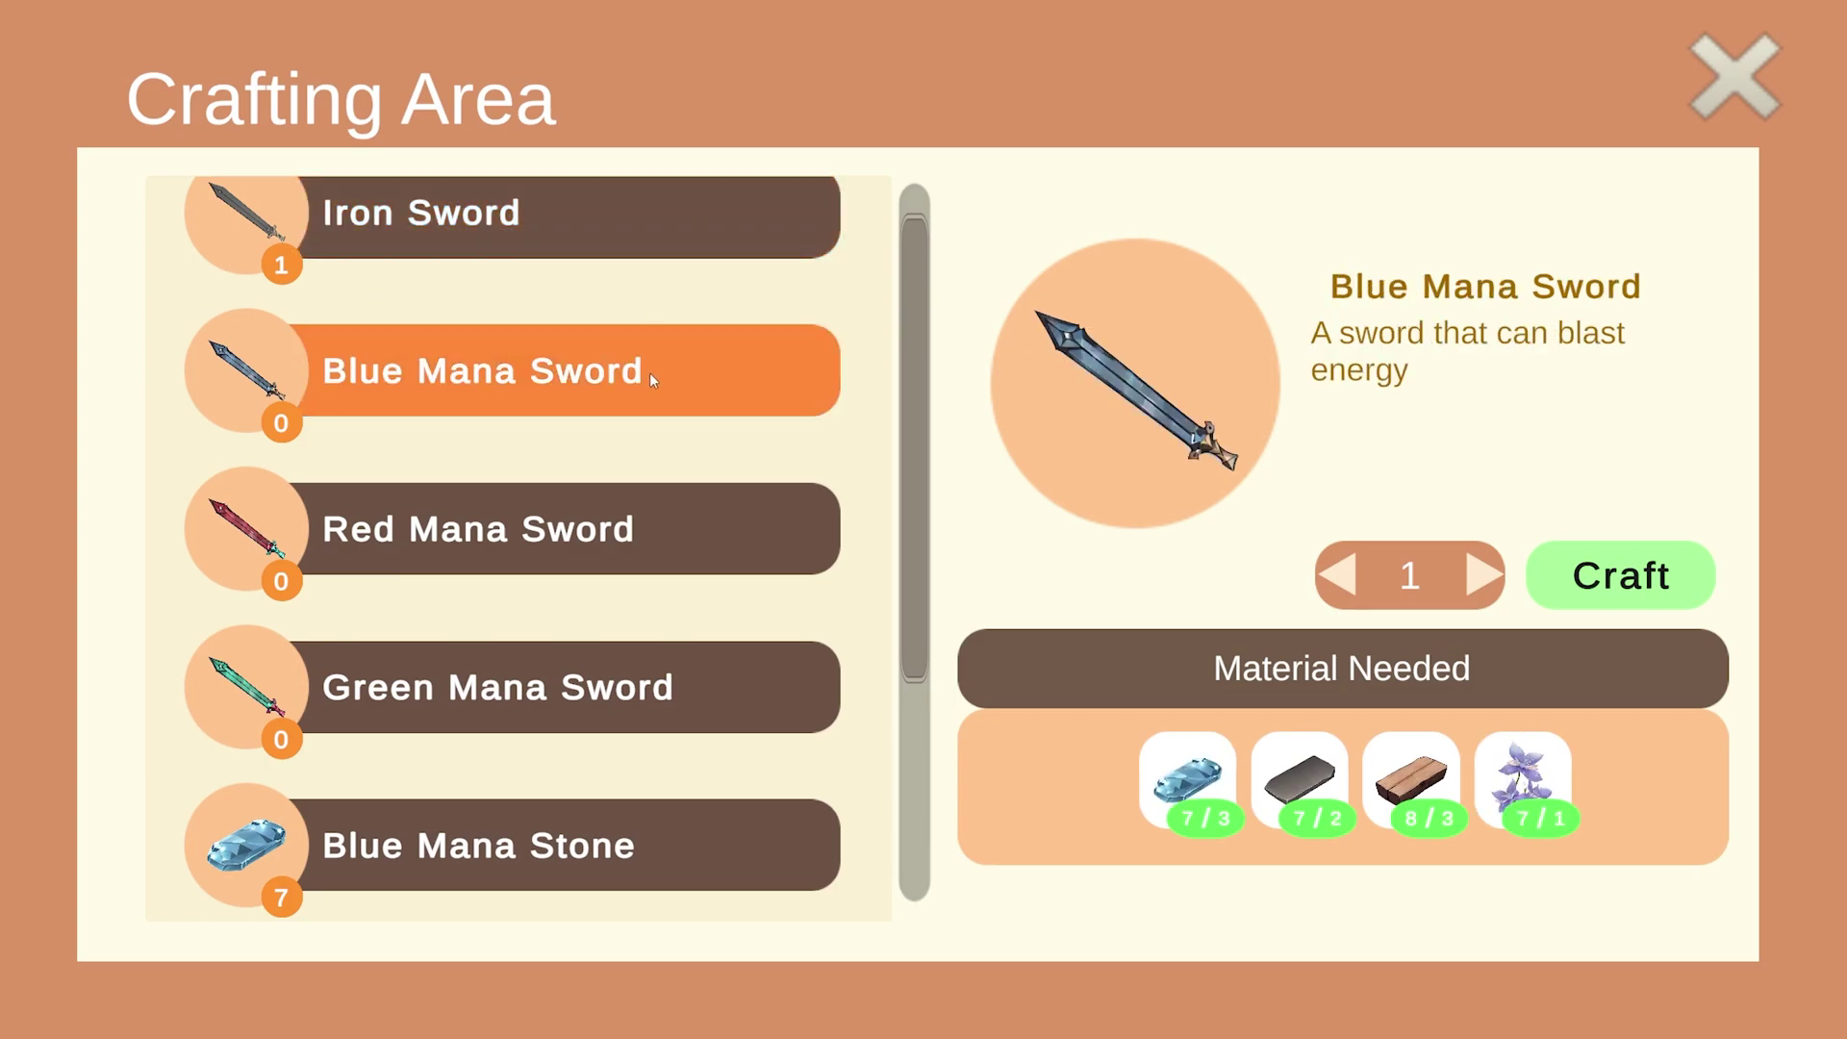
click(639, 528)
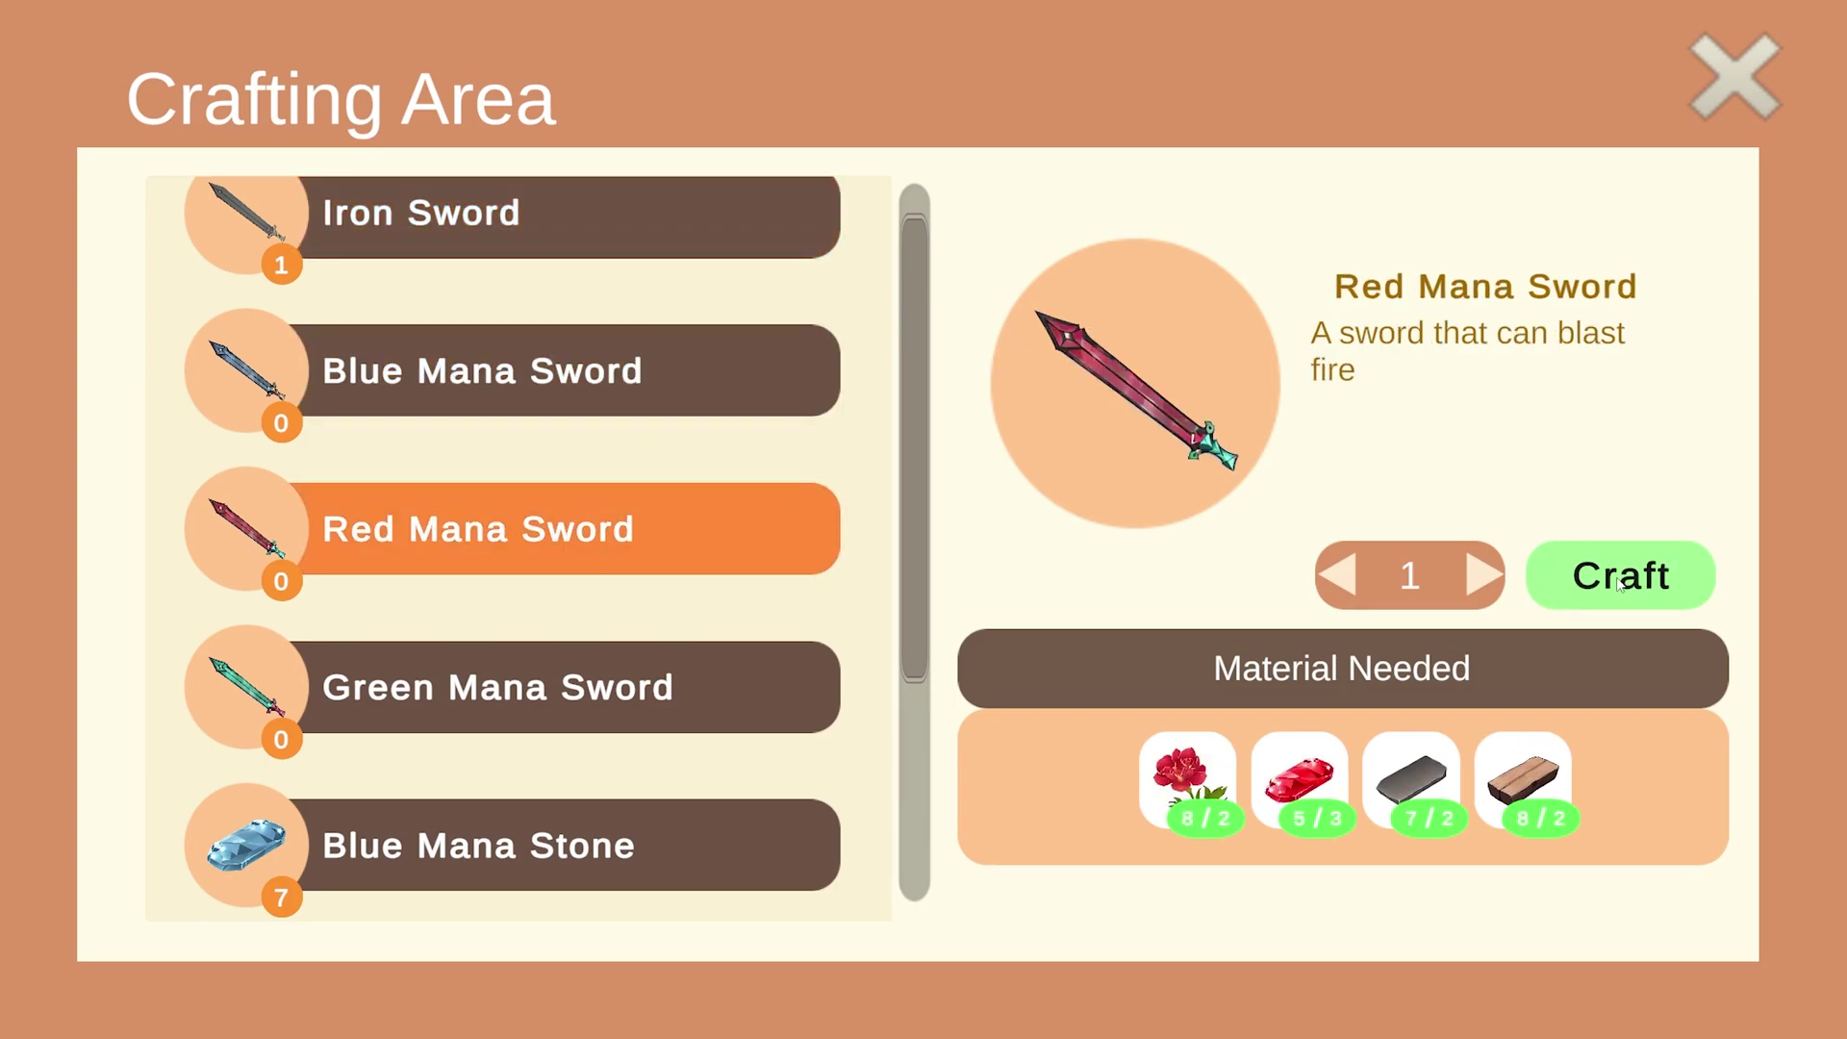
click(1492, 572)
click(1491, 574)
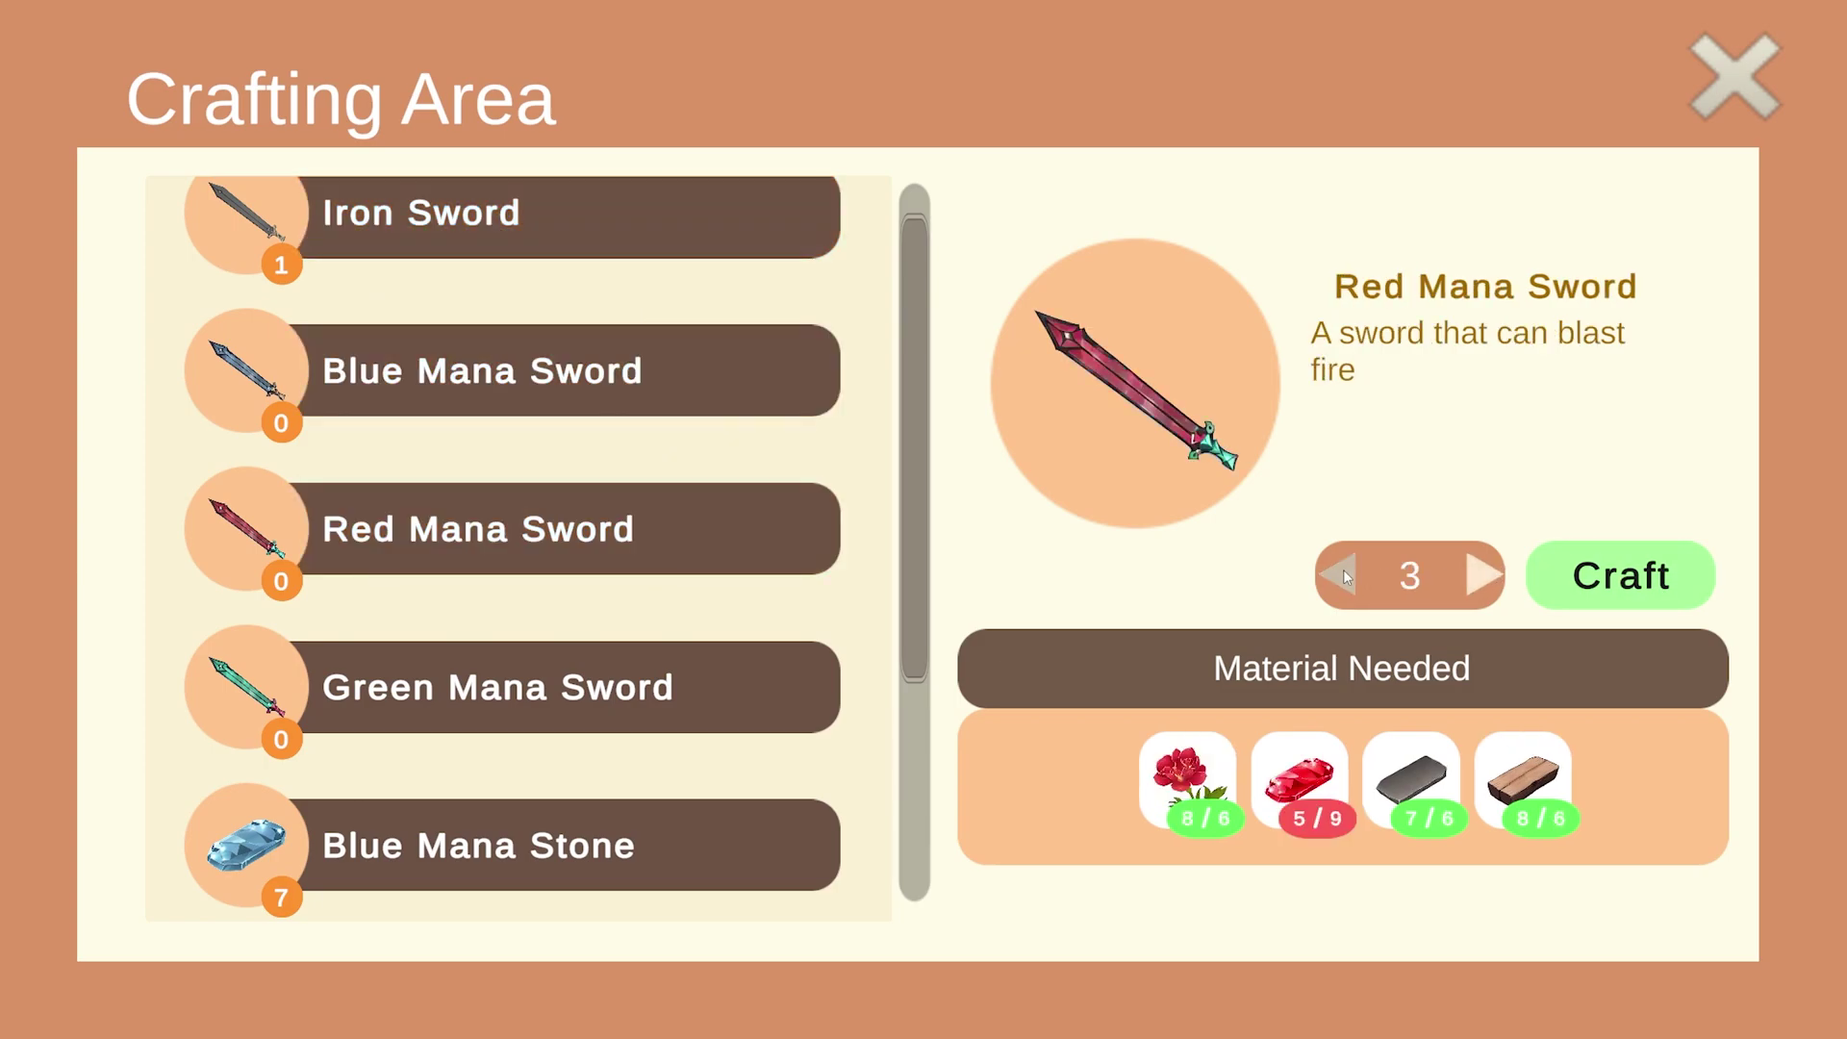
click(1343, 572)
click(1342, 573)
click(1485, 577)
click(1485, 577)
click(1337, 573)
click(1345, 574)
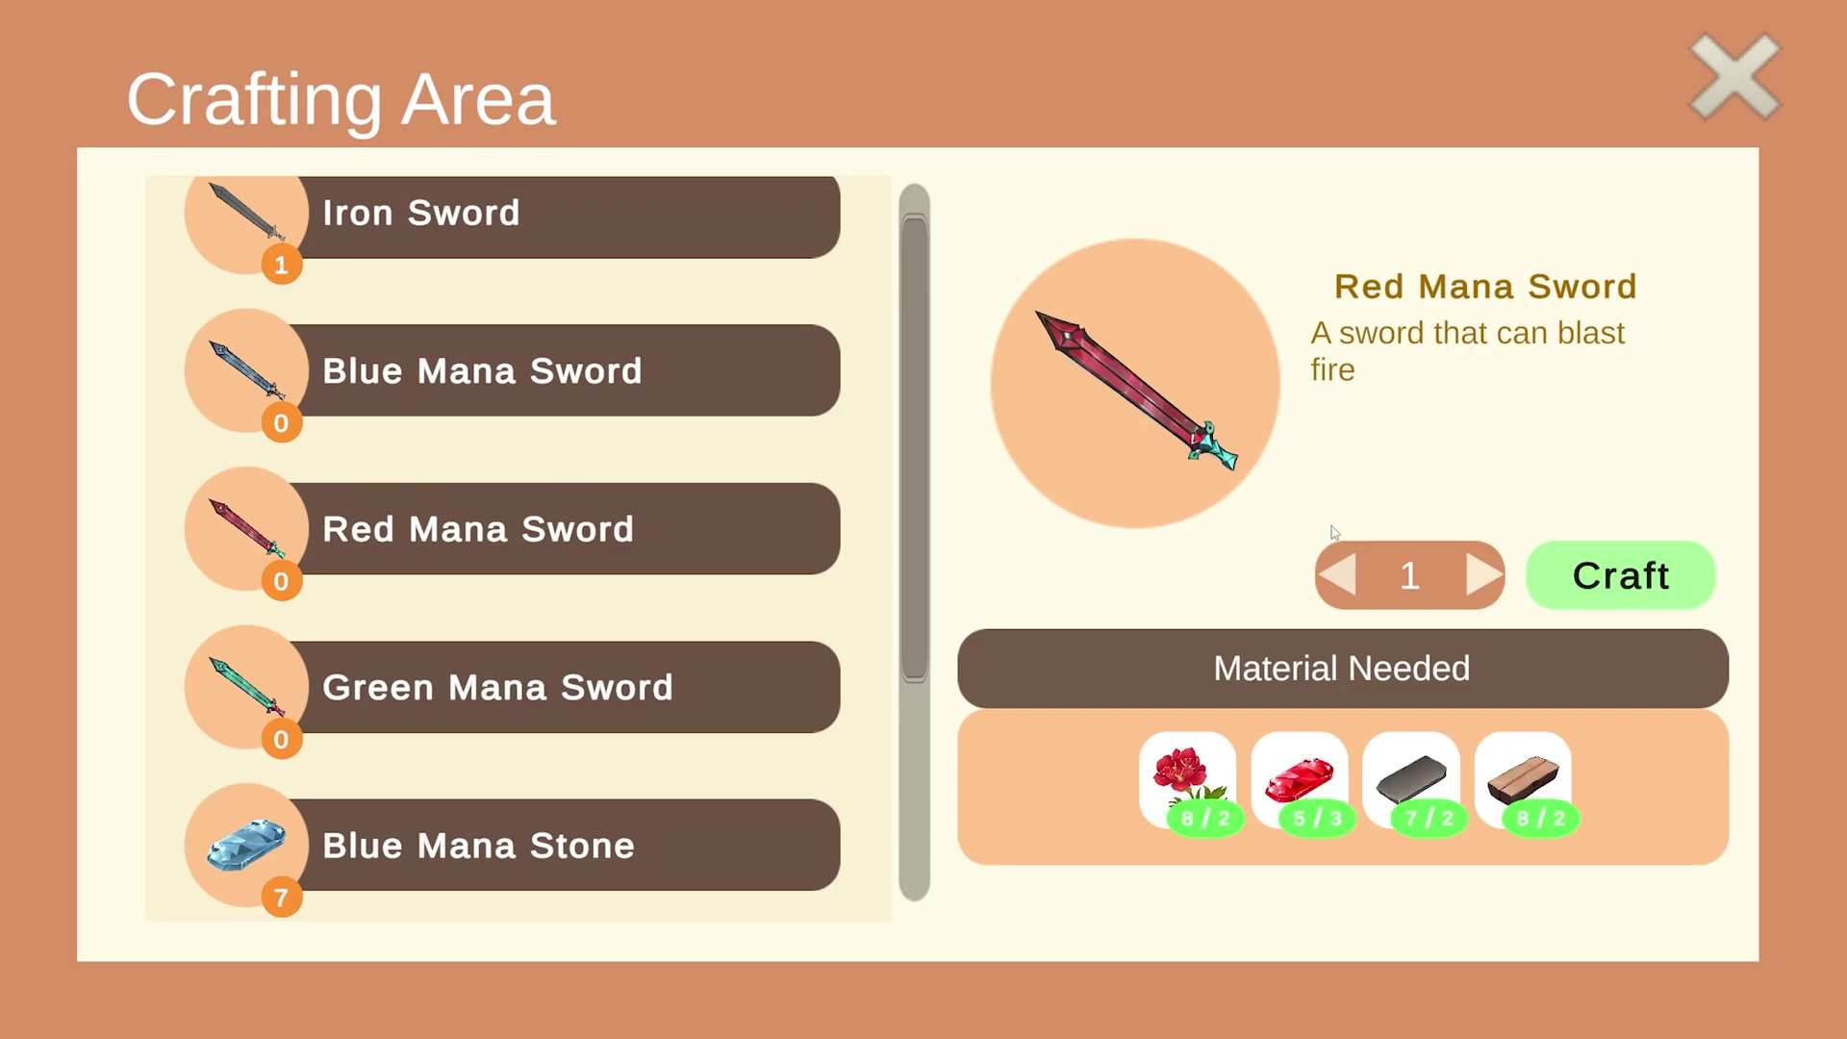
Step the quantity to 4 and back to 1, craft one Red Mana Sword, then close the panel.
click(1474, 571)
click(1474, 572)
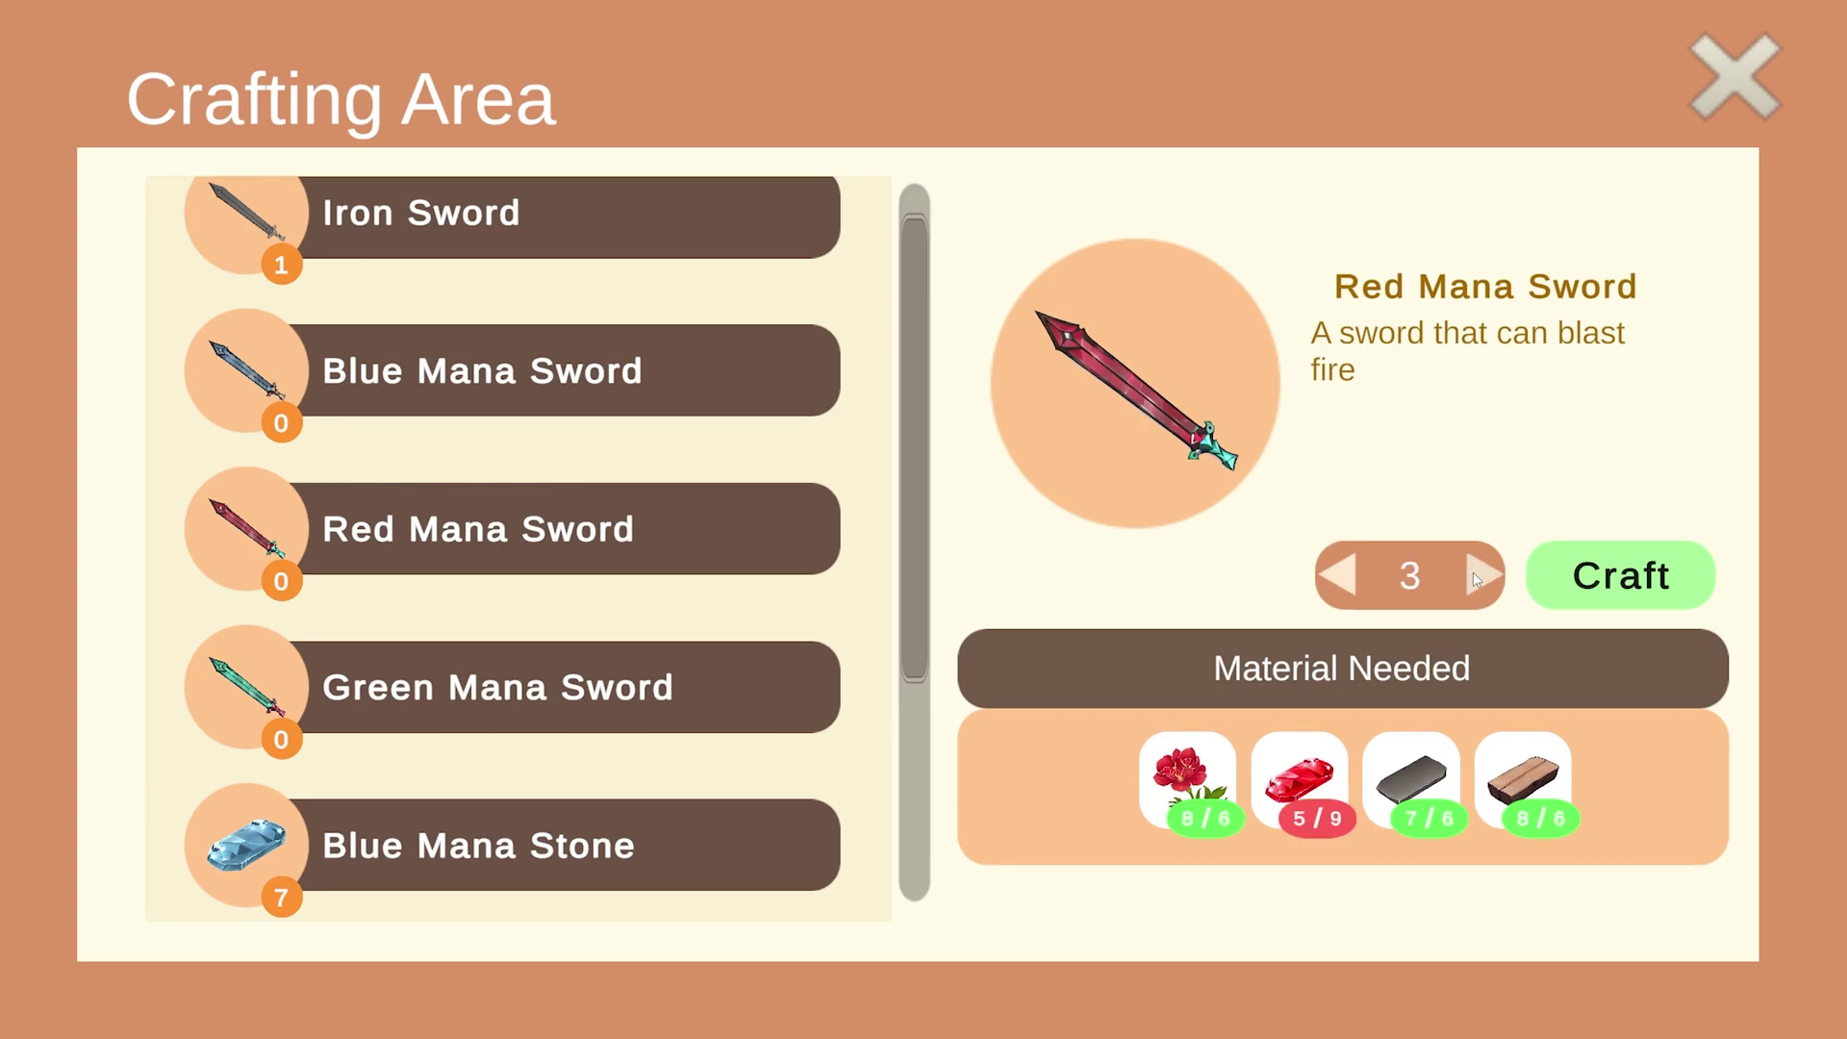
click(1474, 571)
click(1345, 579)
click(1345, 579)
click(1345, 579)
click(1596, 589)
click(1727, 86)
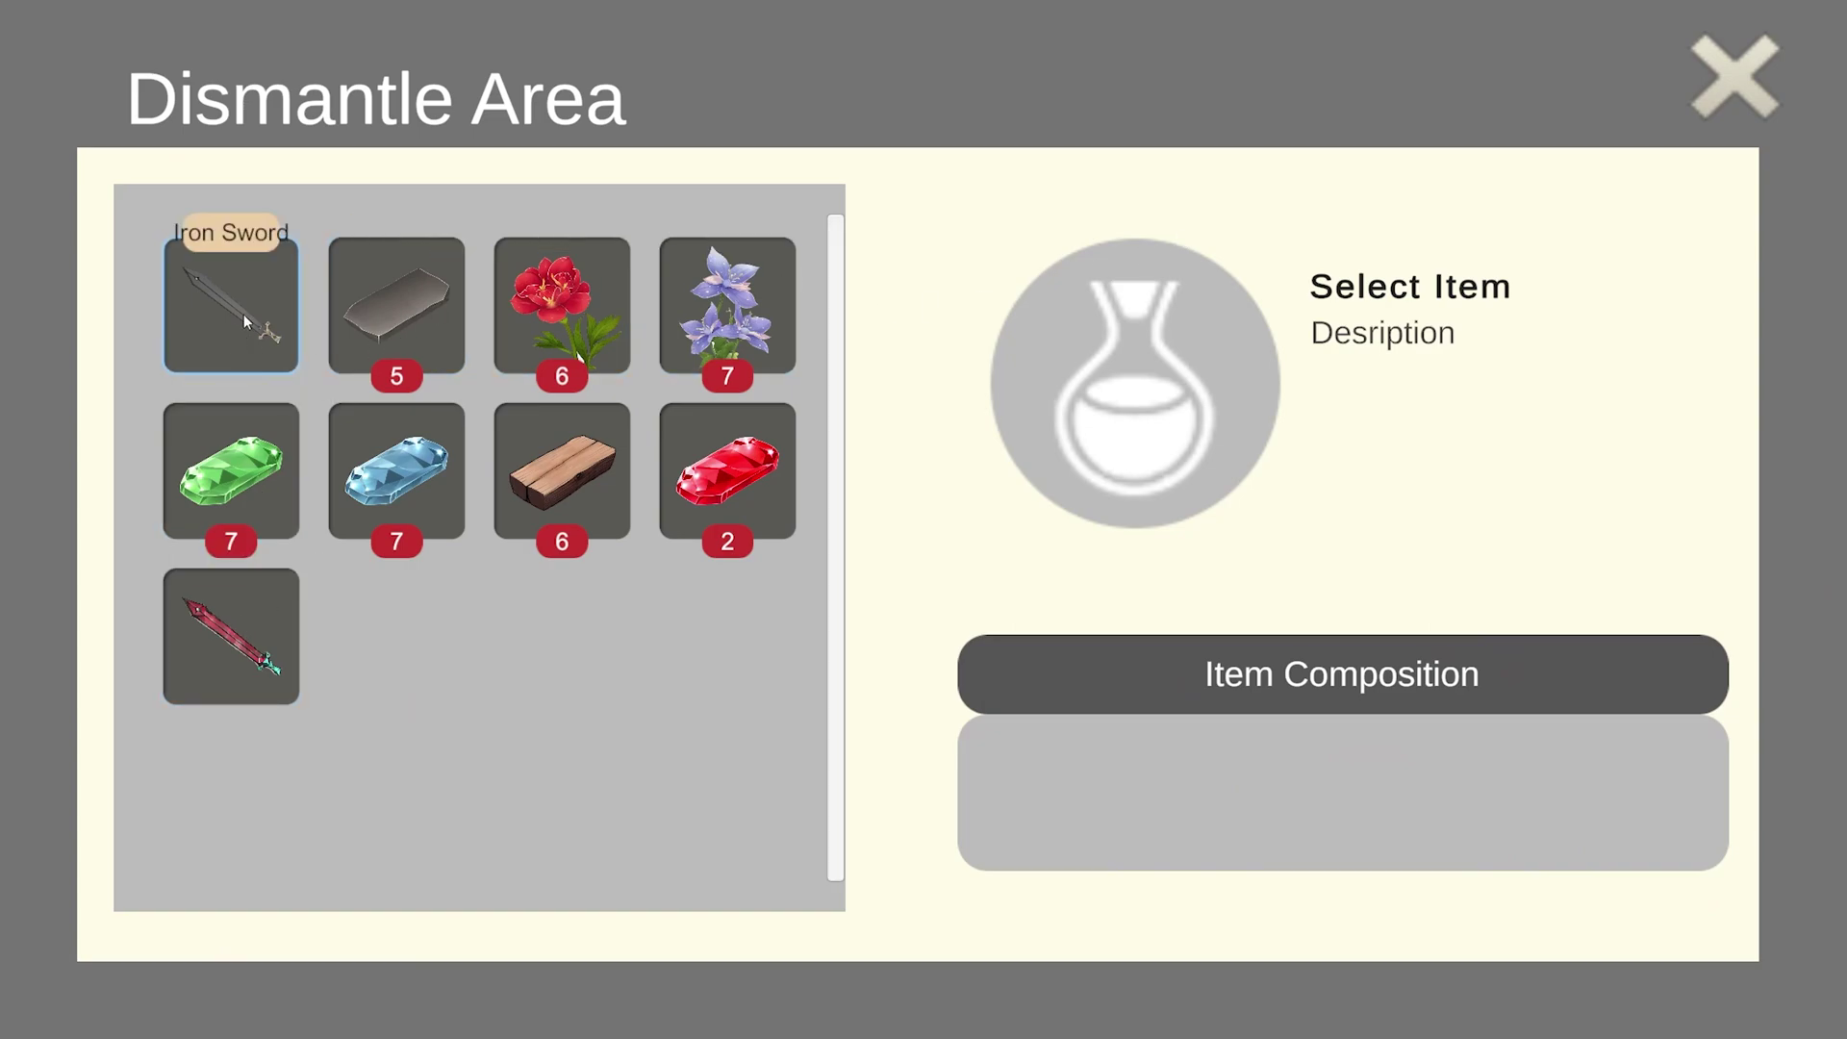
Dismantle the Red Mana Sword, select the Wood Log and raise its quantity to 2, then close.
click(251, 621)
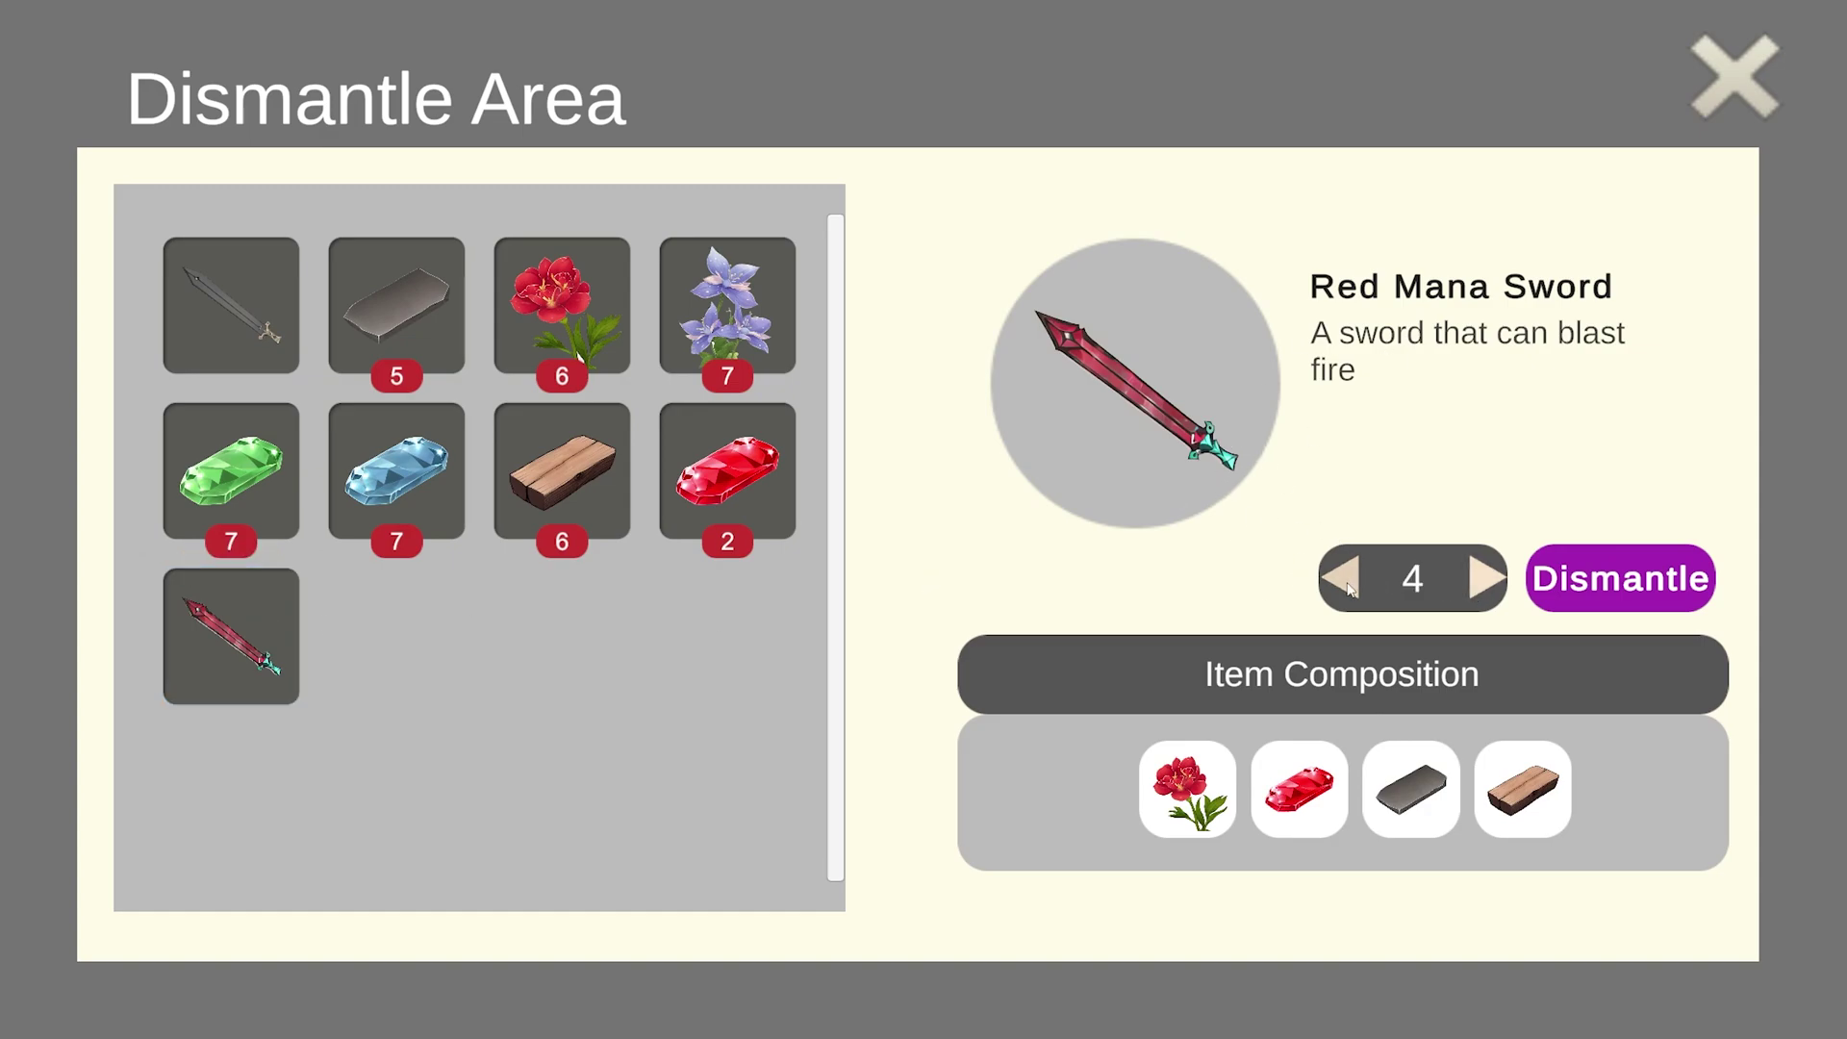
click(1611, 578)
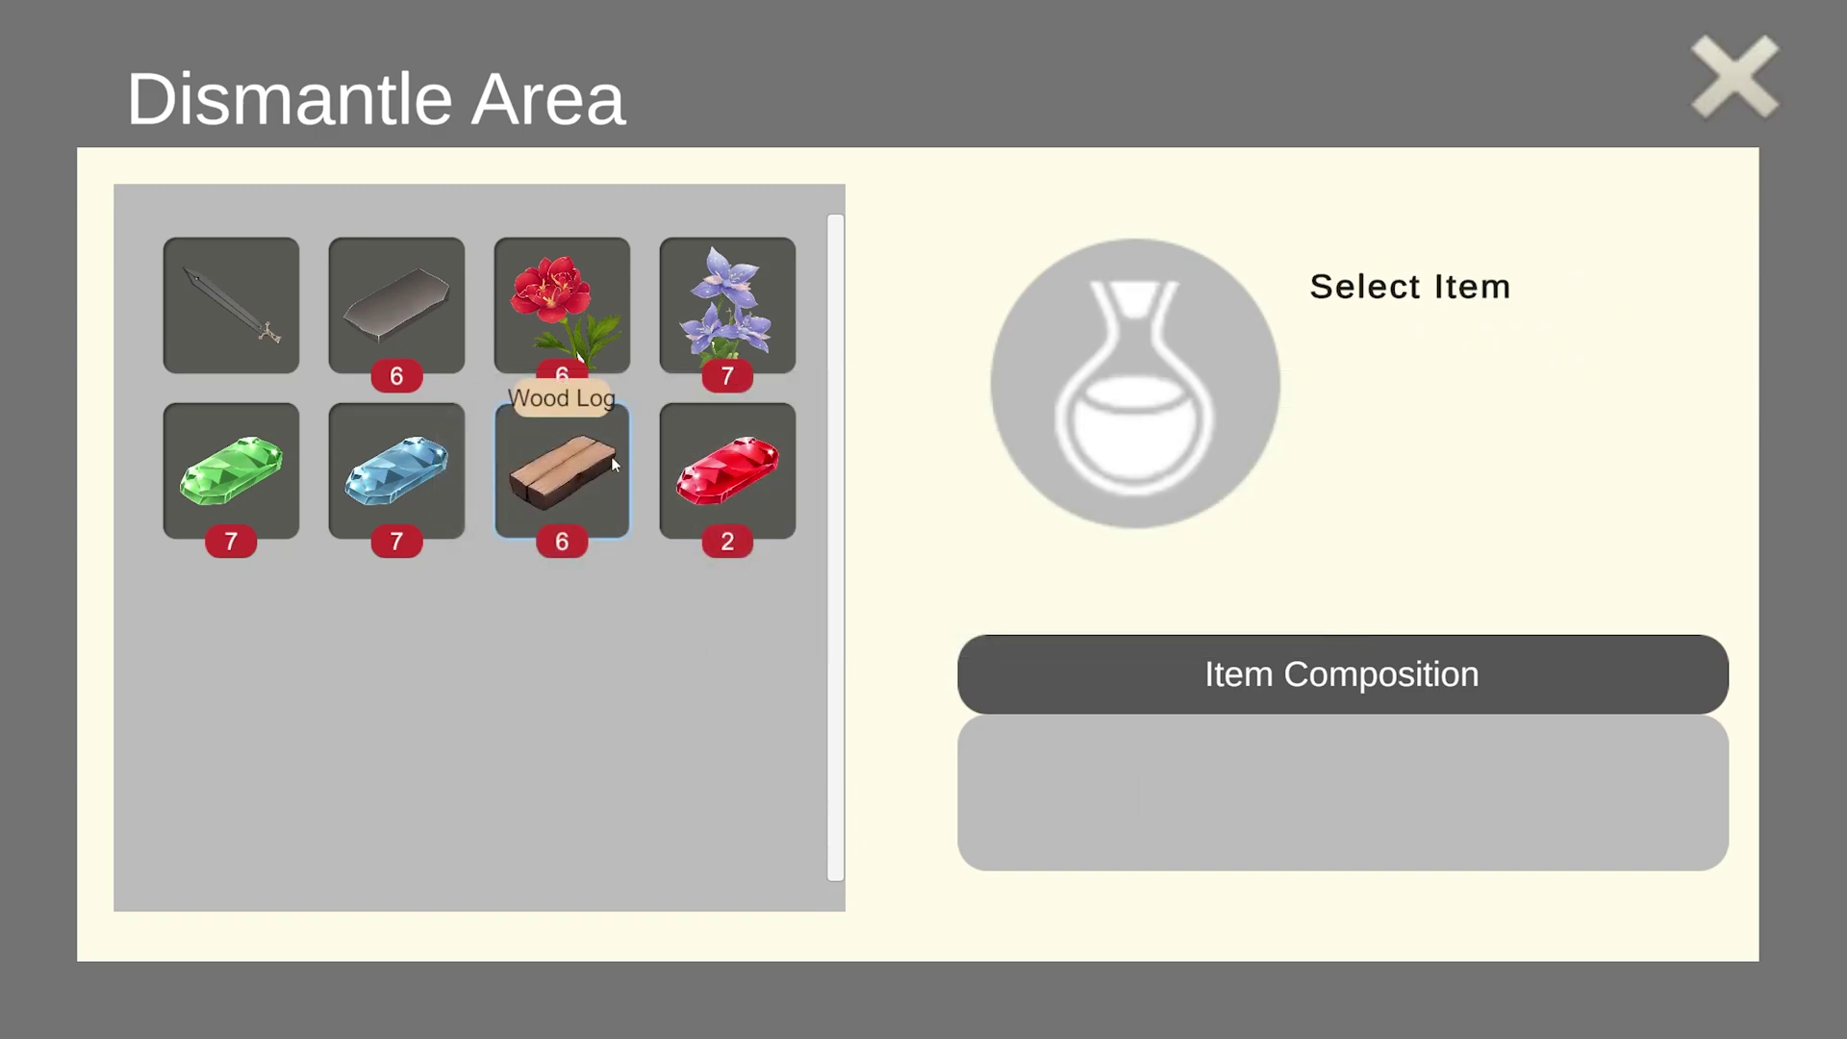
click(608, 466)
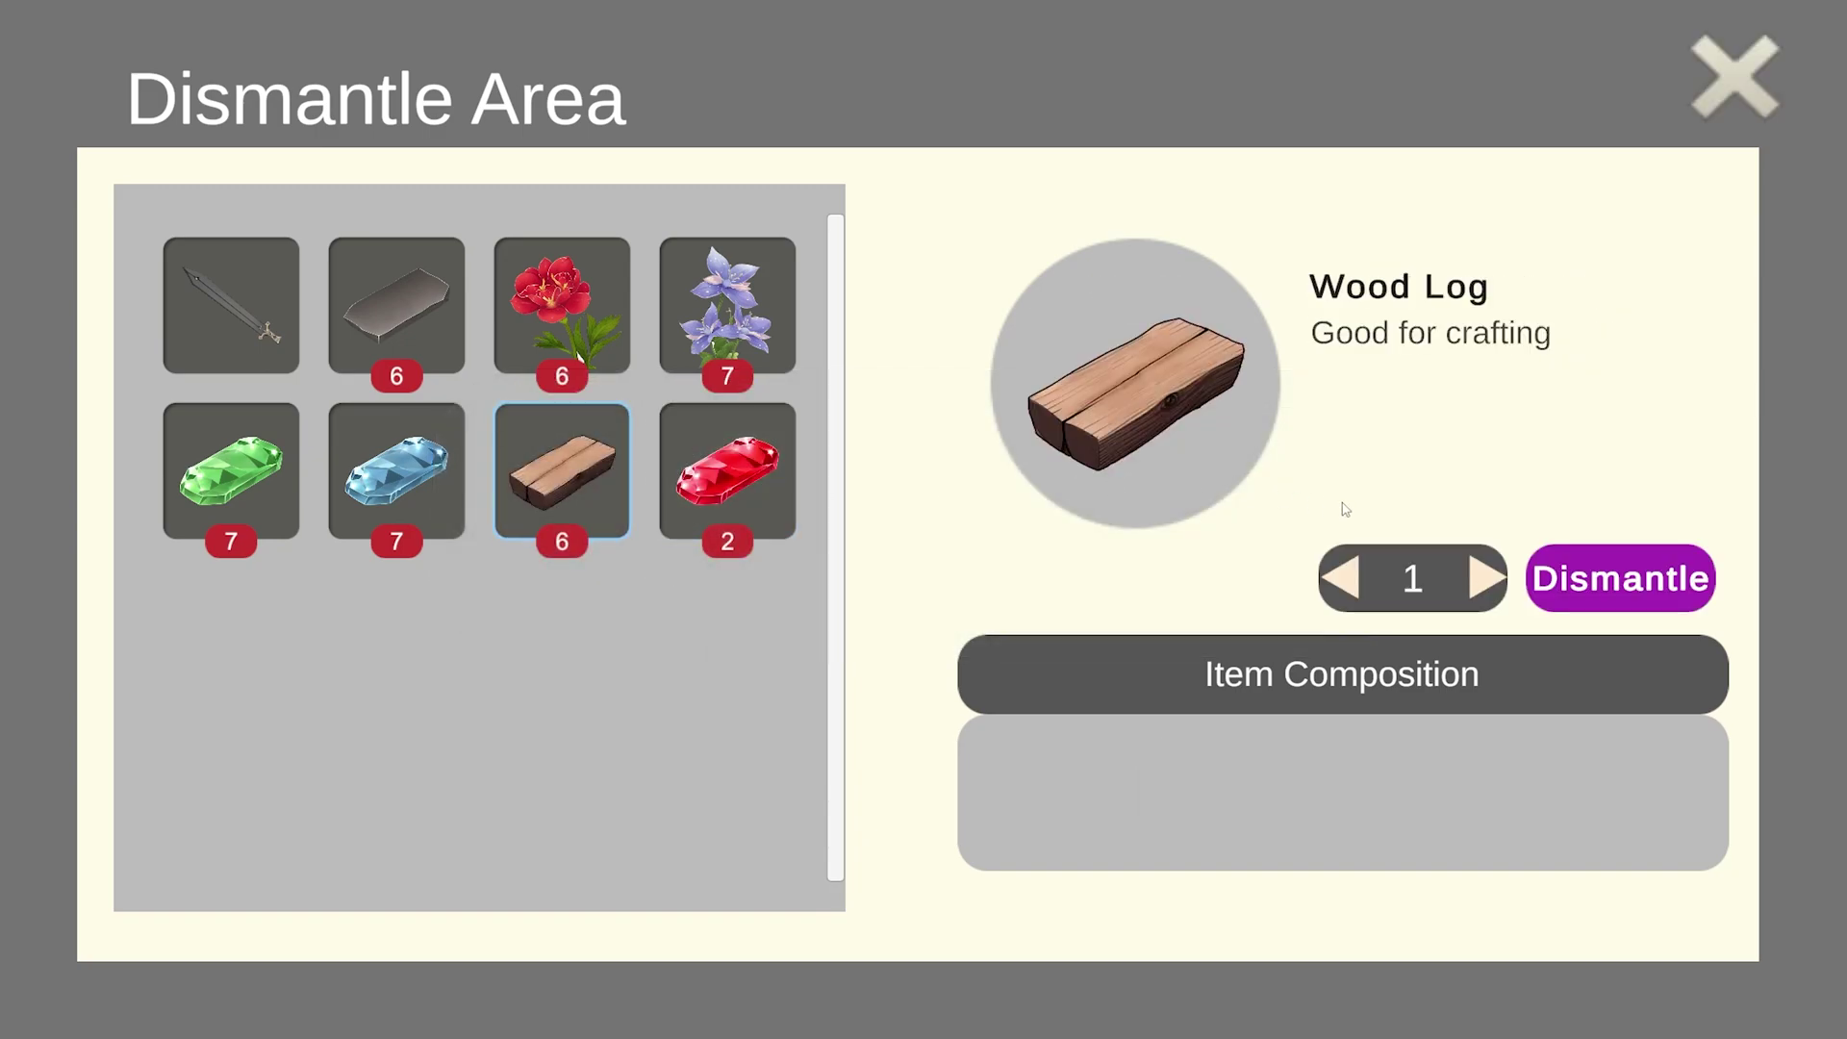
click(1488, 577)
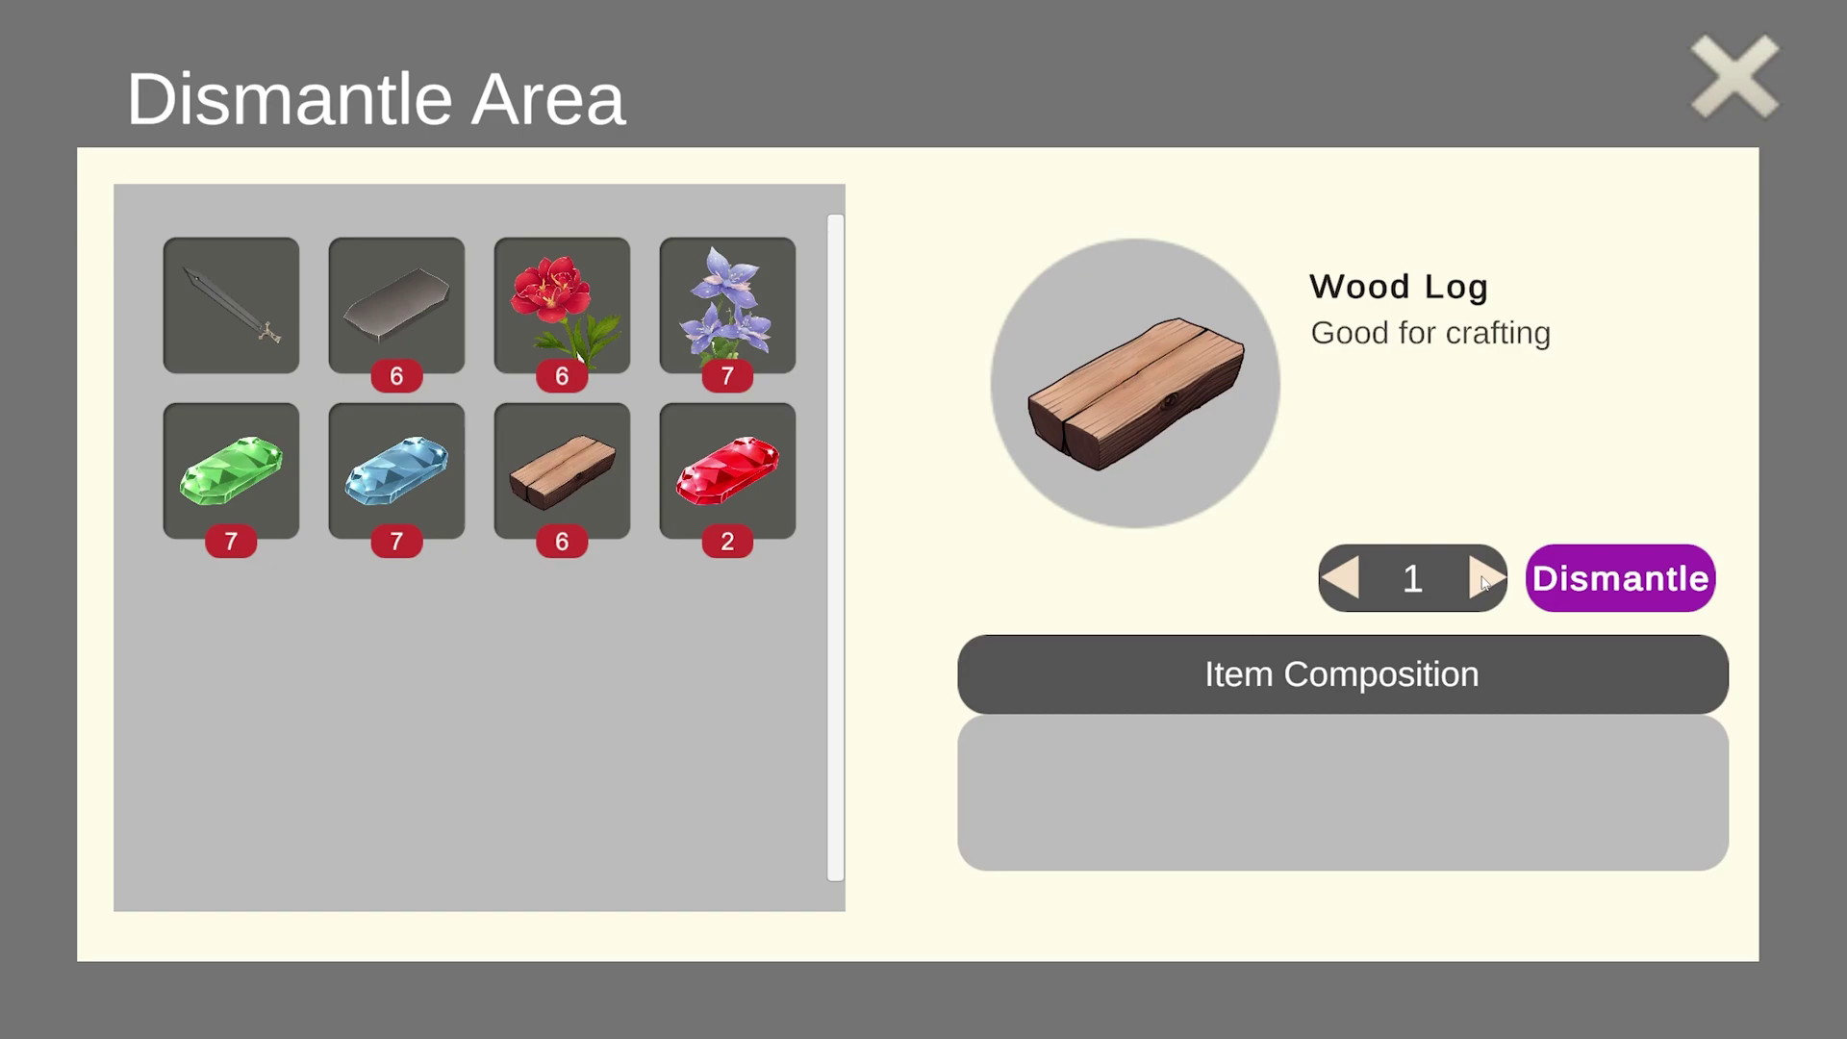
click(1498, 581)
click(1756, 86)
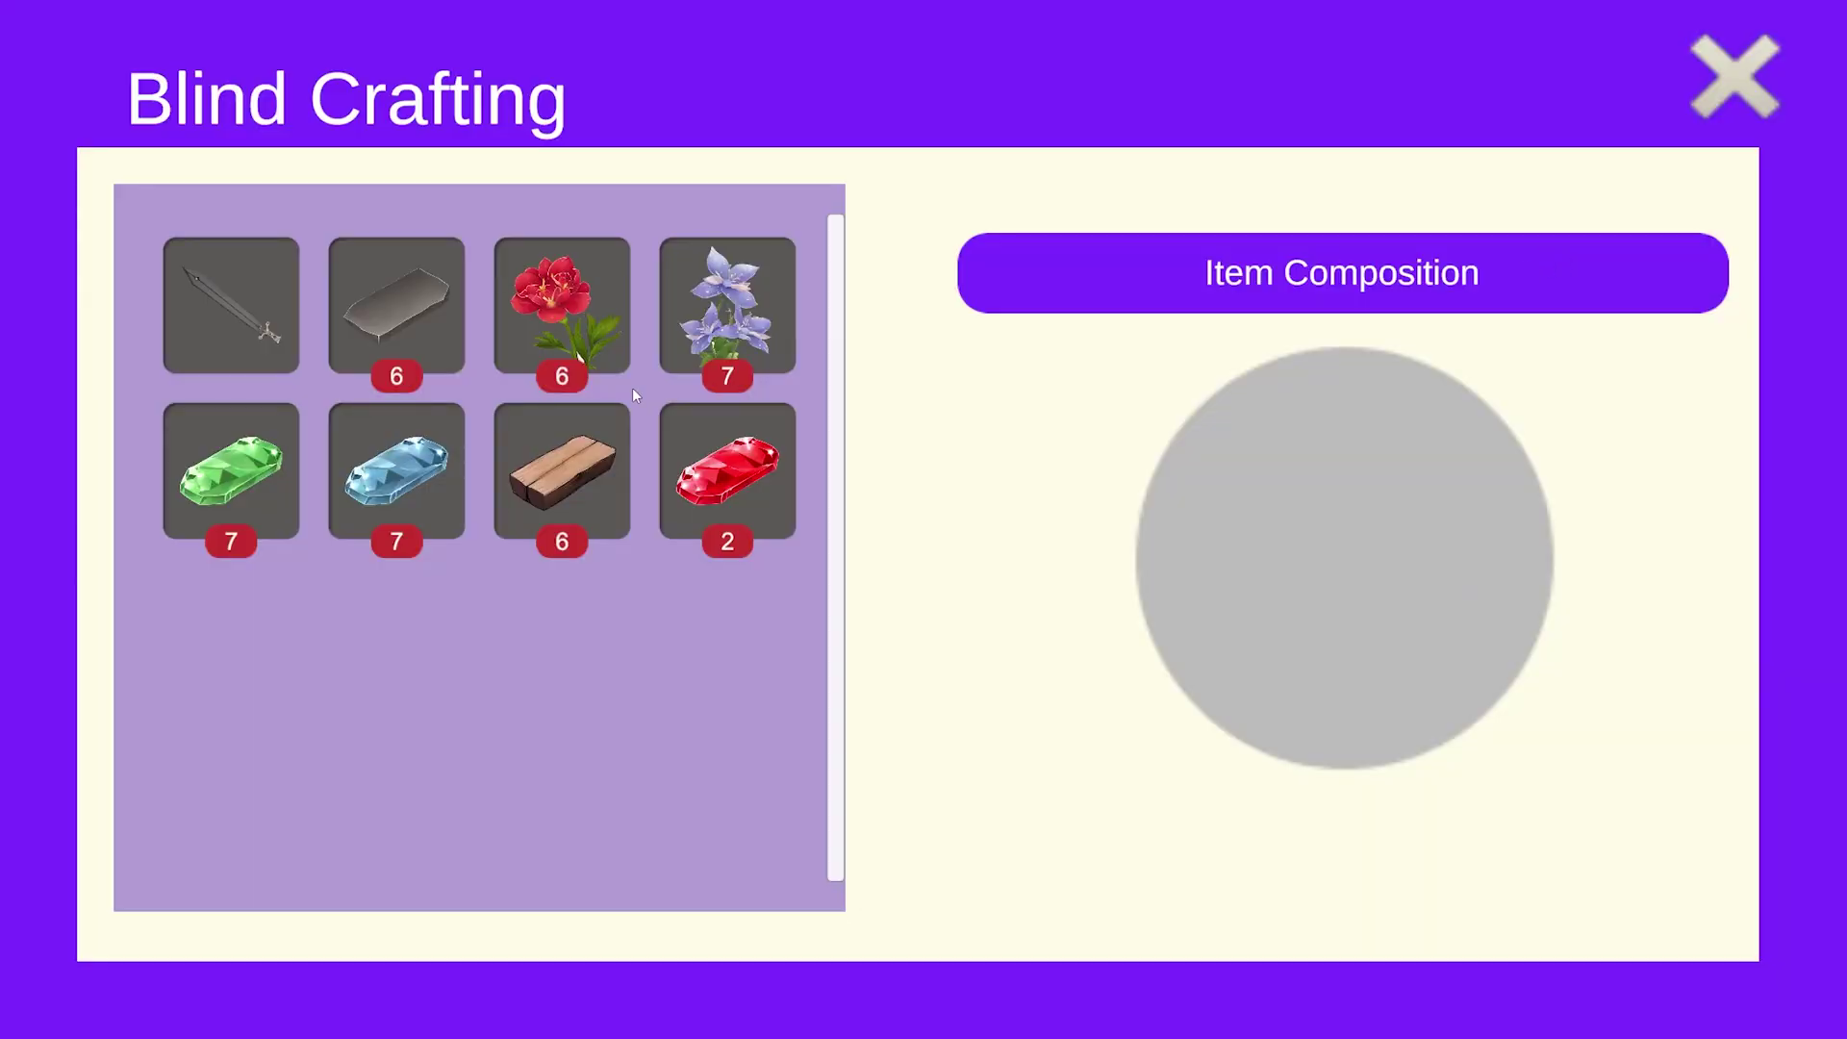
Add a red flower and wood log, then remove a red mana stone, wood log and the red flower.
click(570, 304)
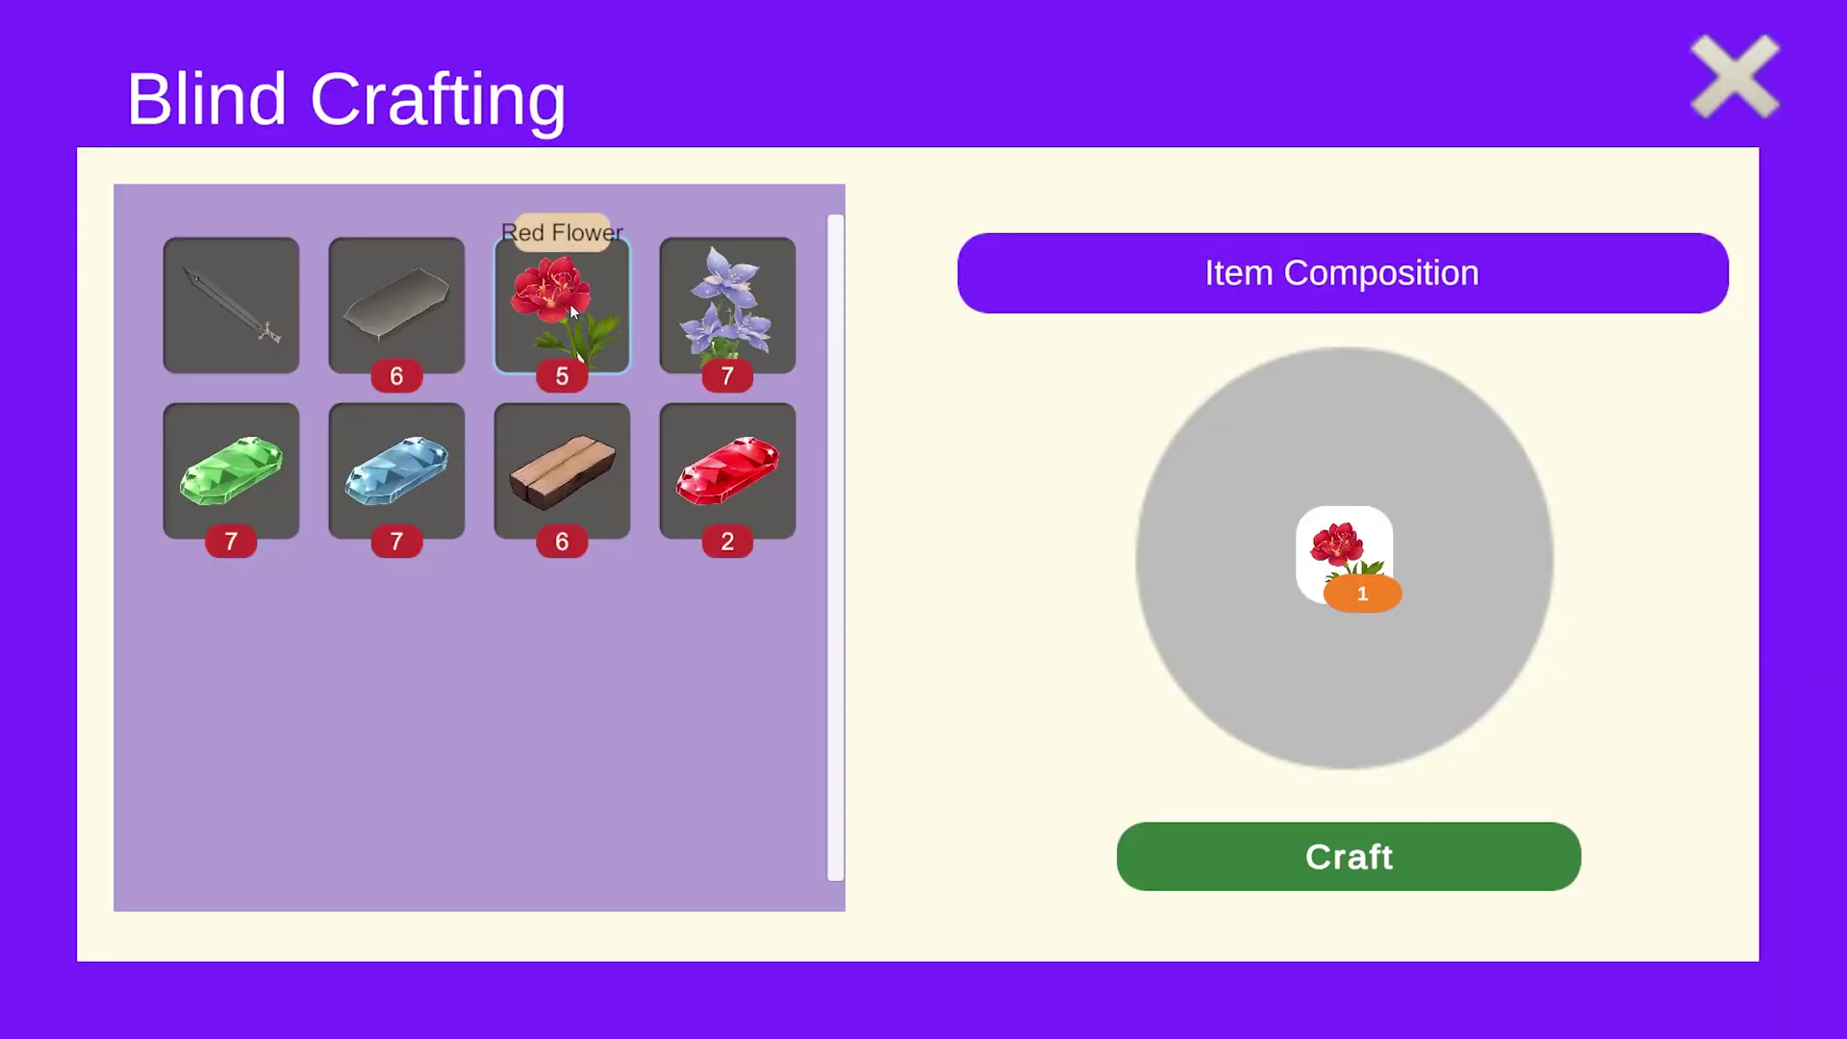
click(581, 440)
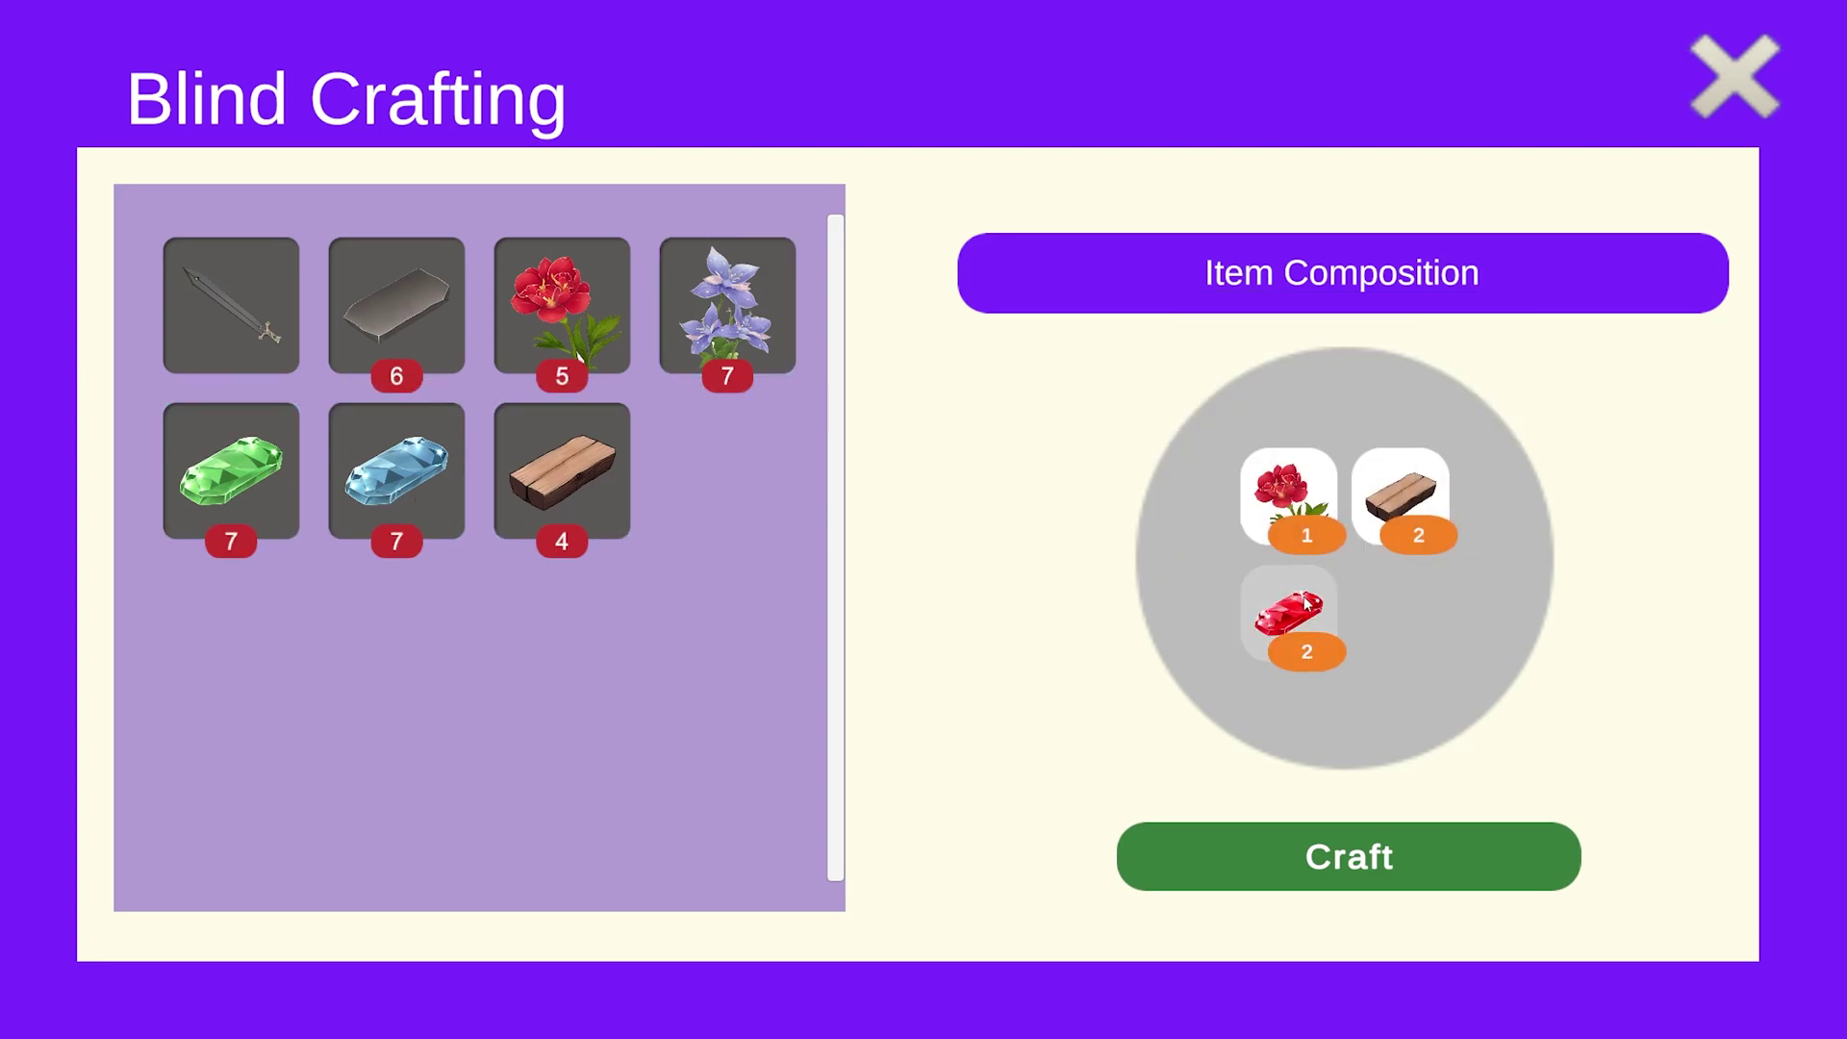
click(1304, 602)
click(1400, 496)
click(1311, 509)
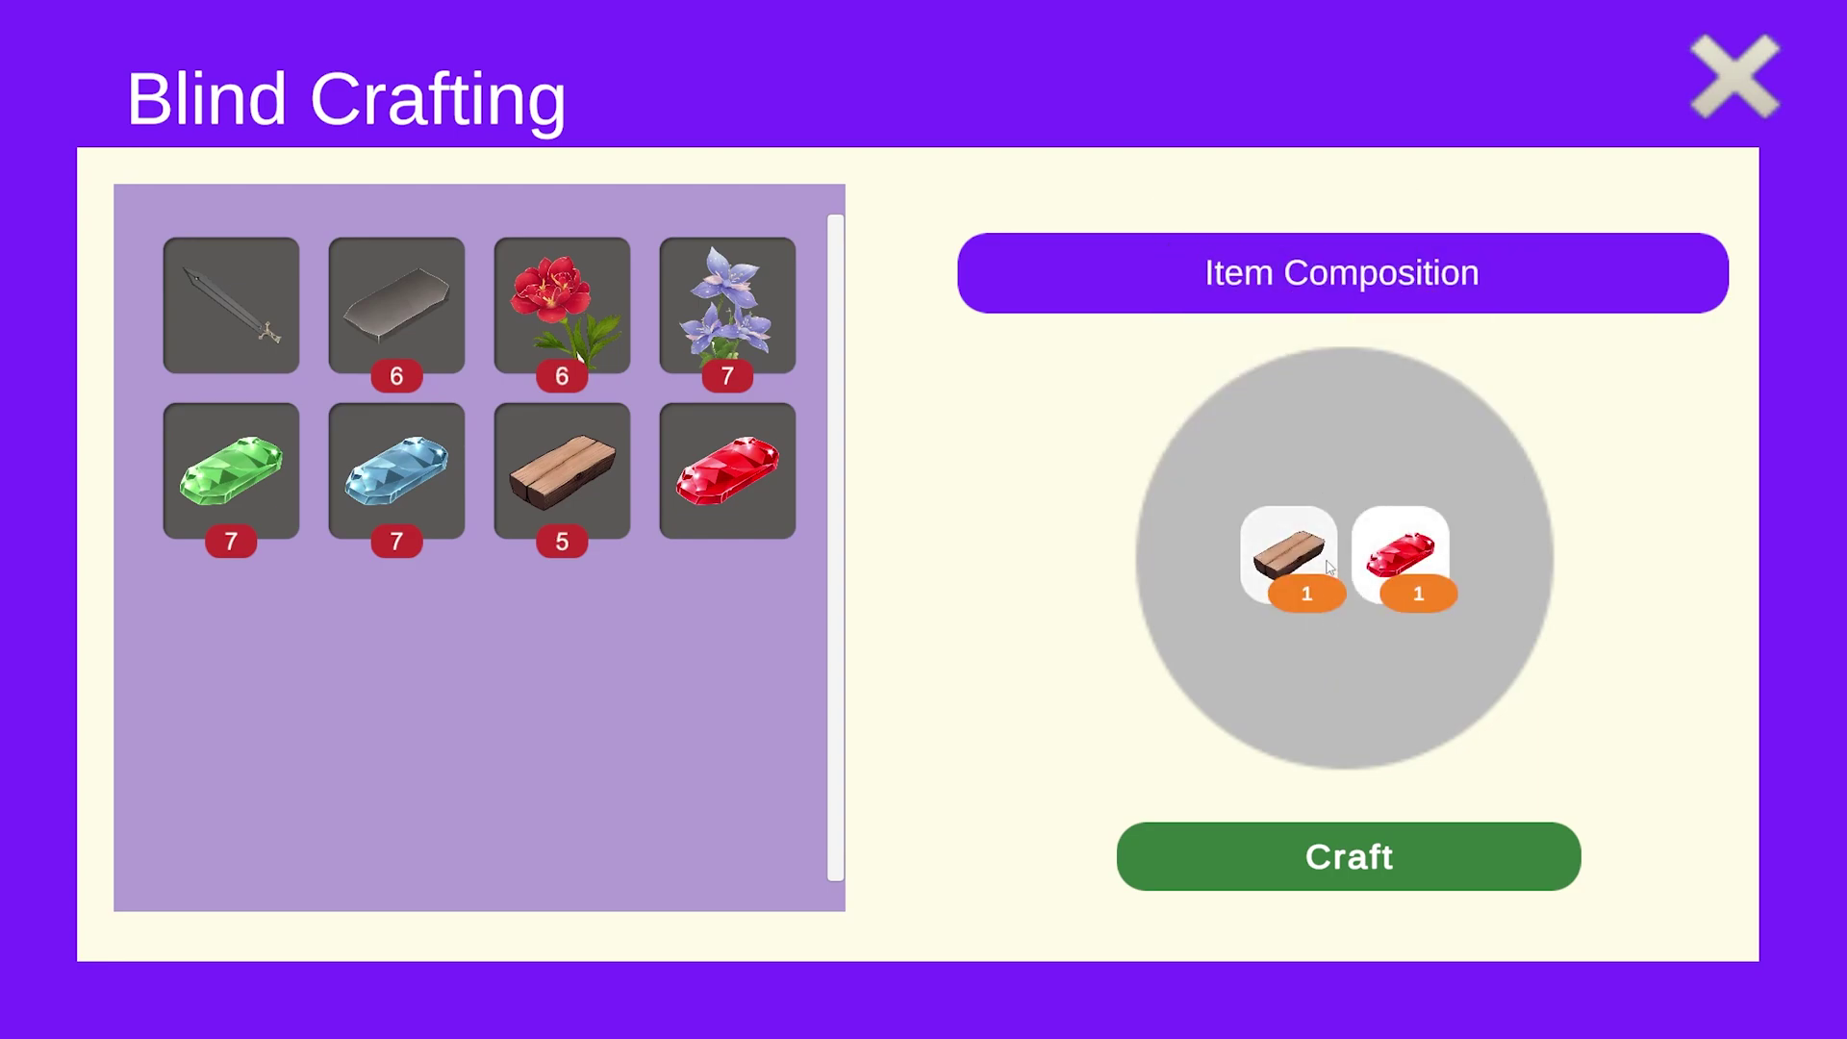
Add violet flower, blue and green mana stones, then craft the mix into Ash.
click(722, 312)
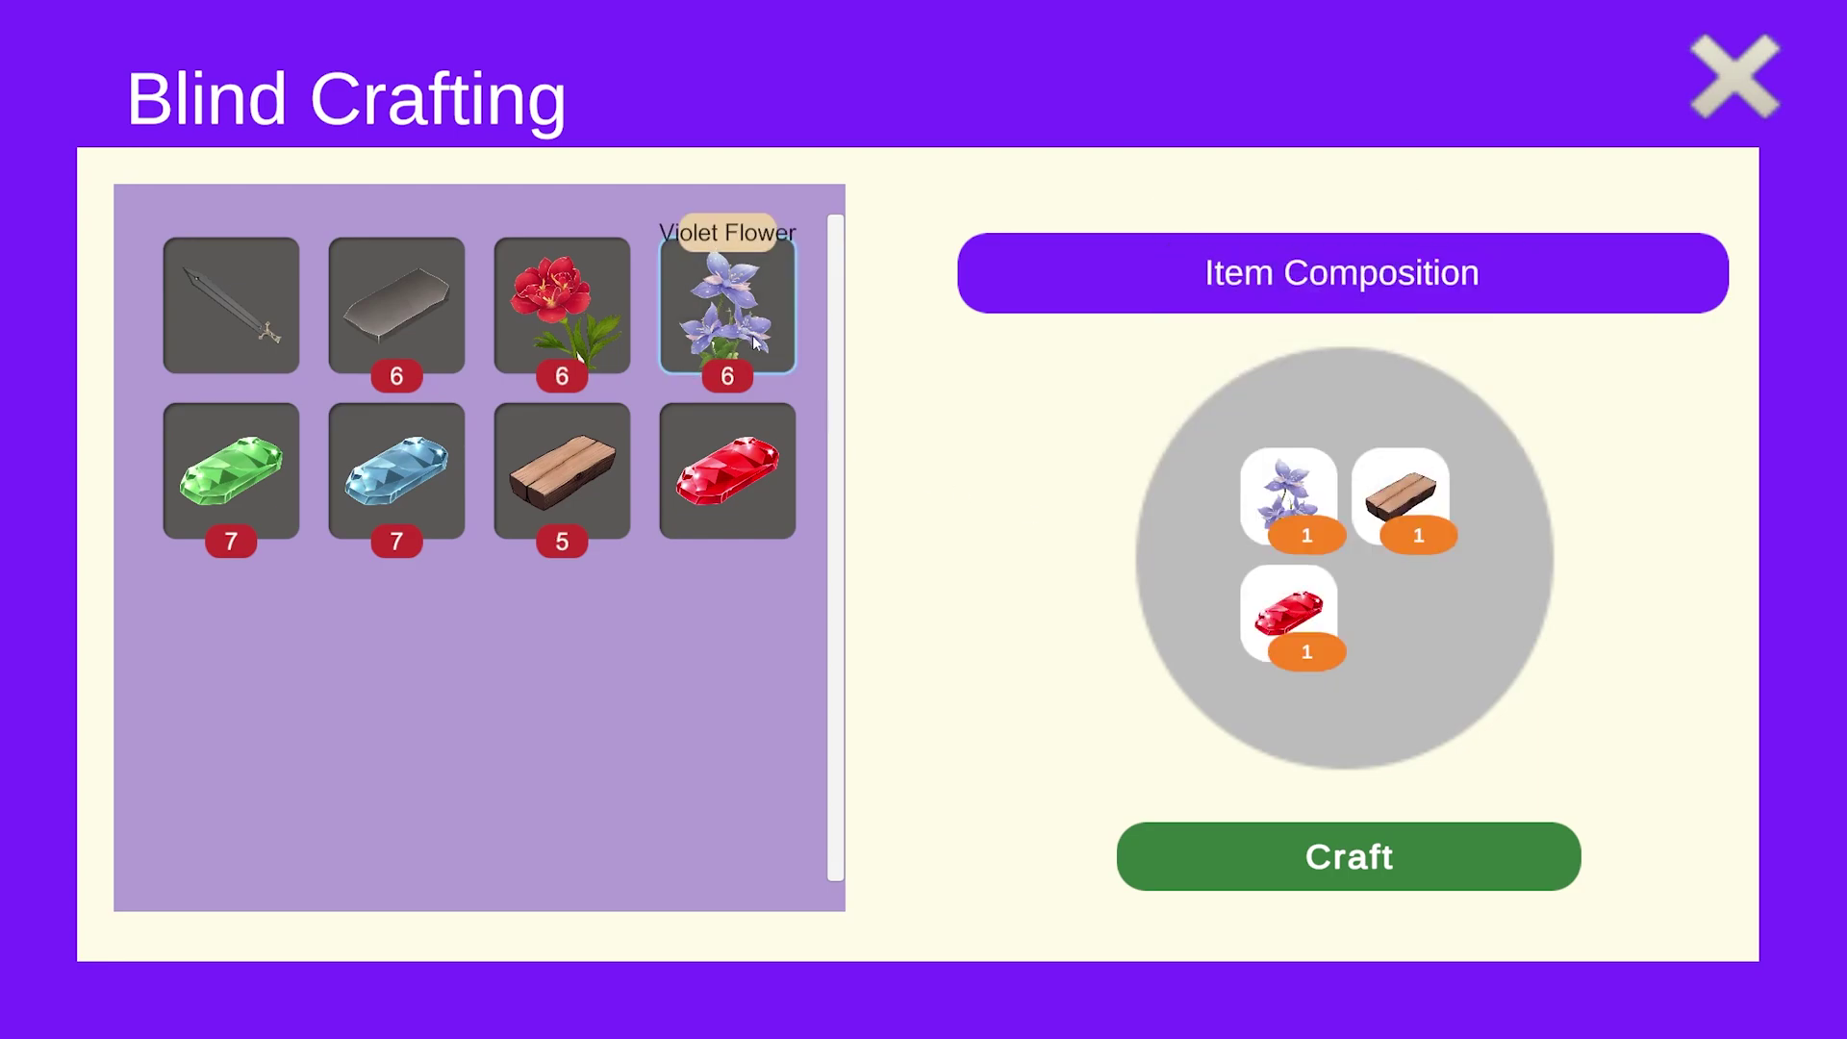
click(385, 472)
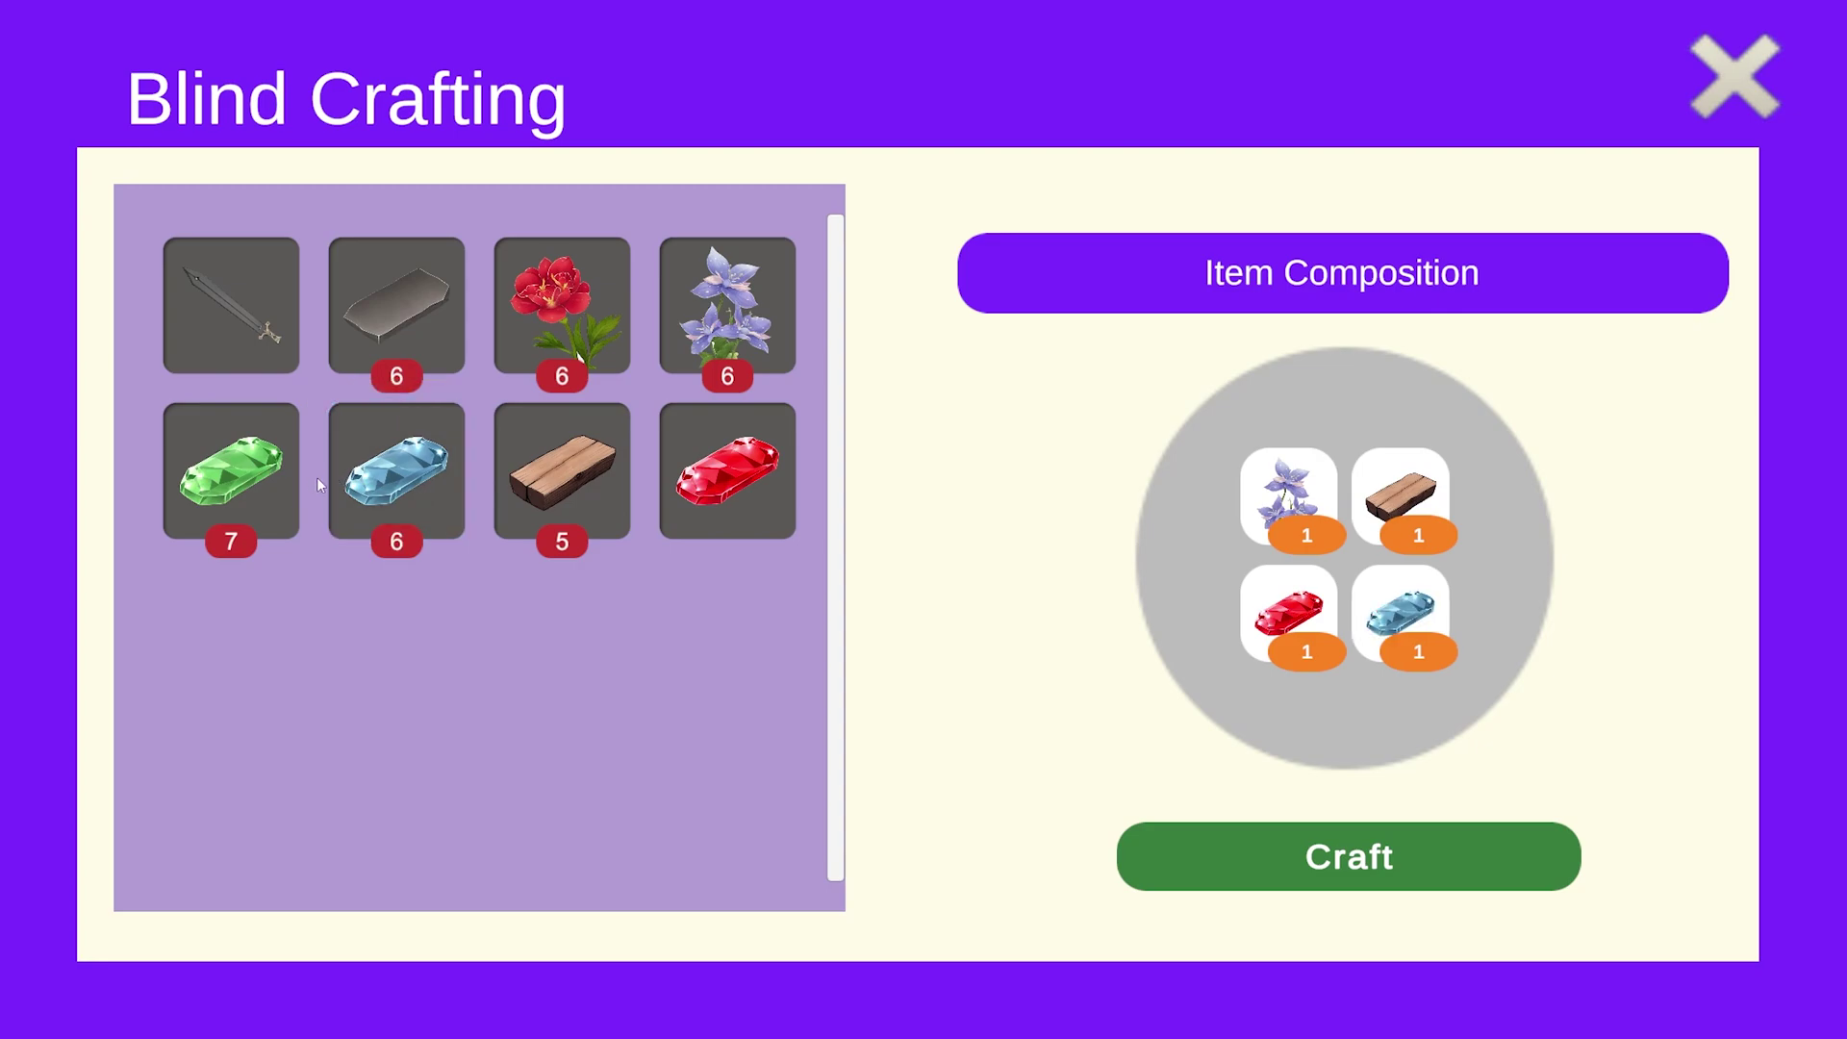
click(288, 473)
click(1392, 854)
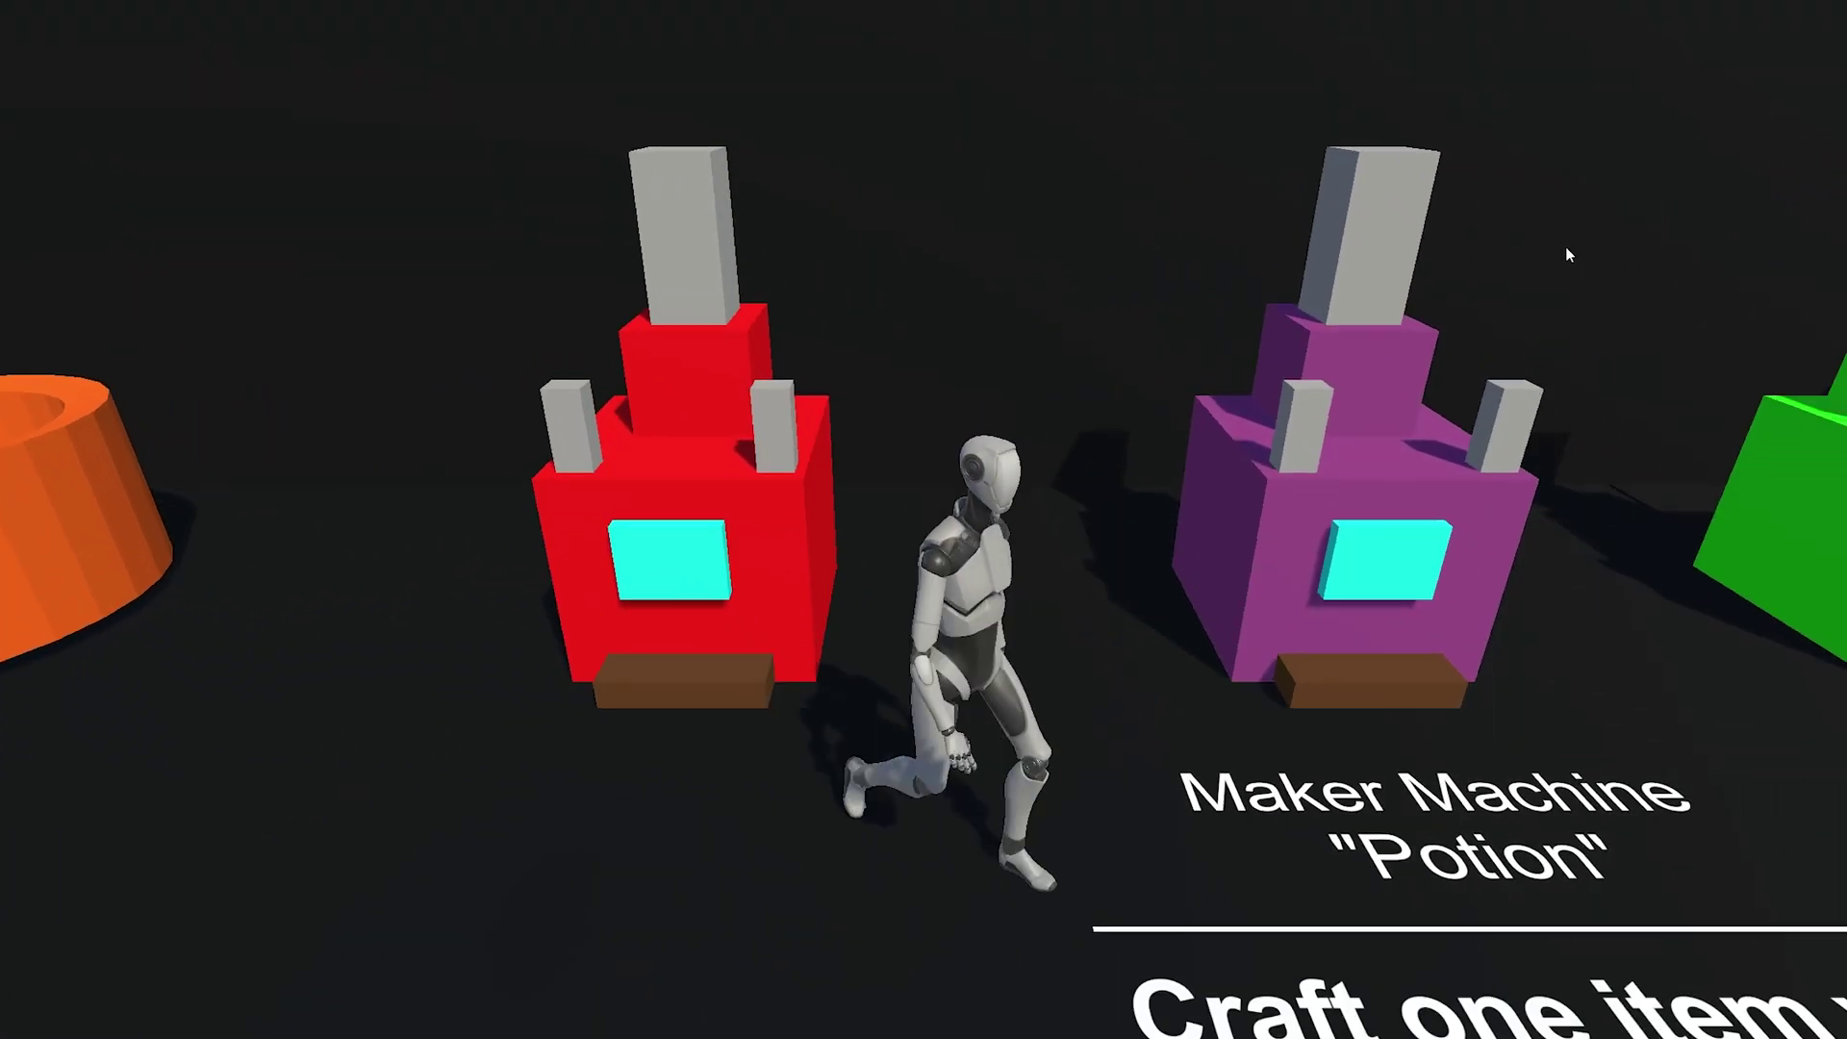
Start crafting a Violet Potion at the Potion machine.
key(w)
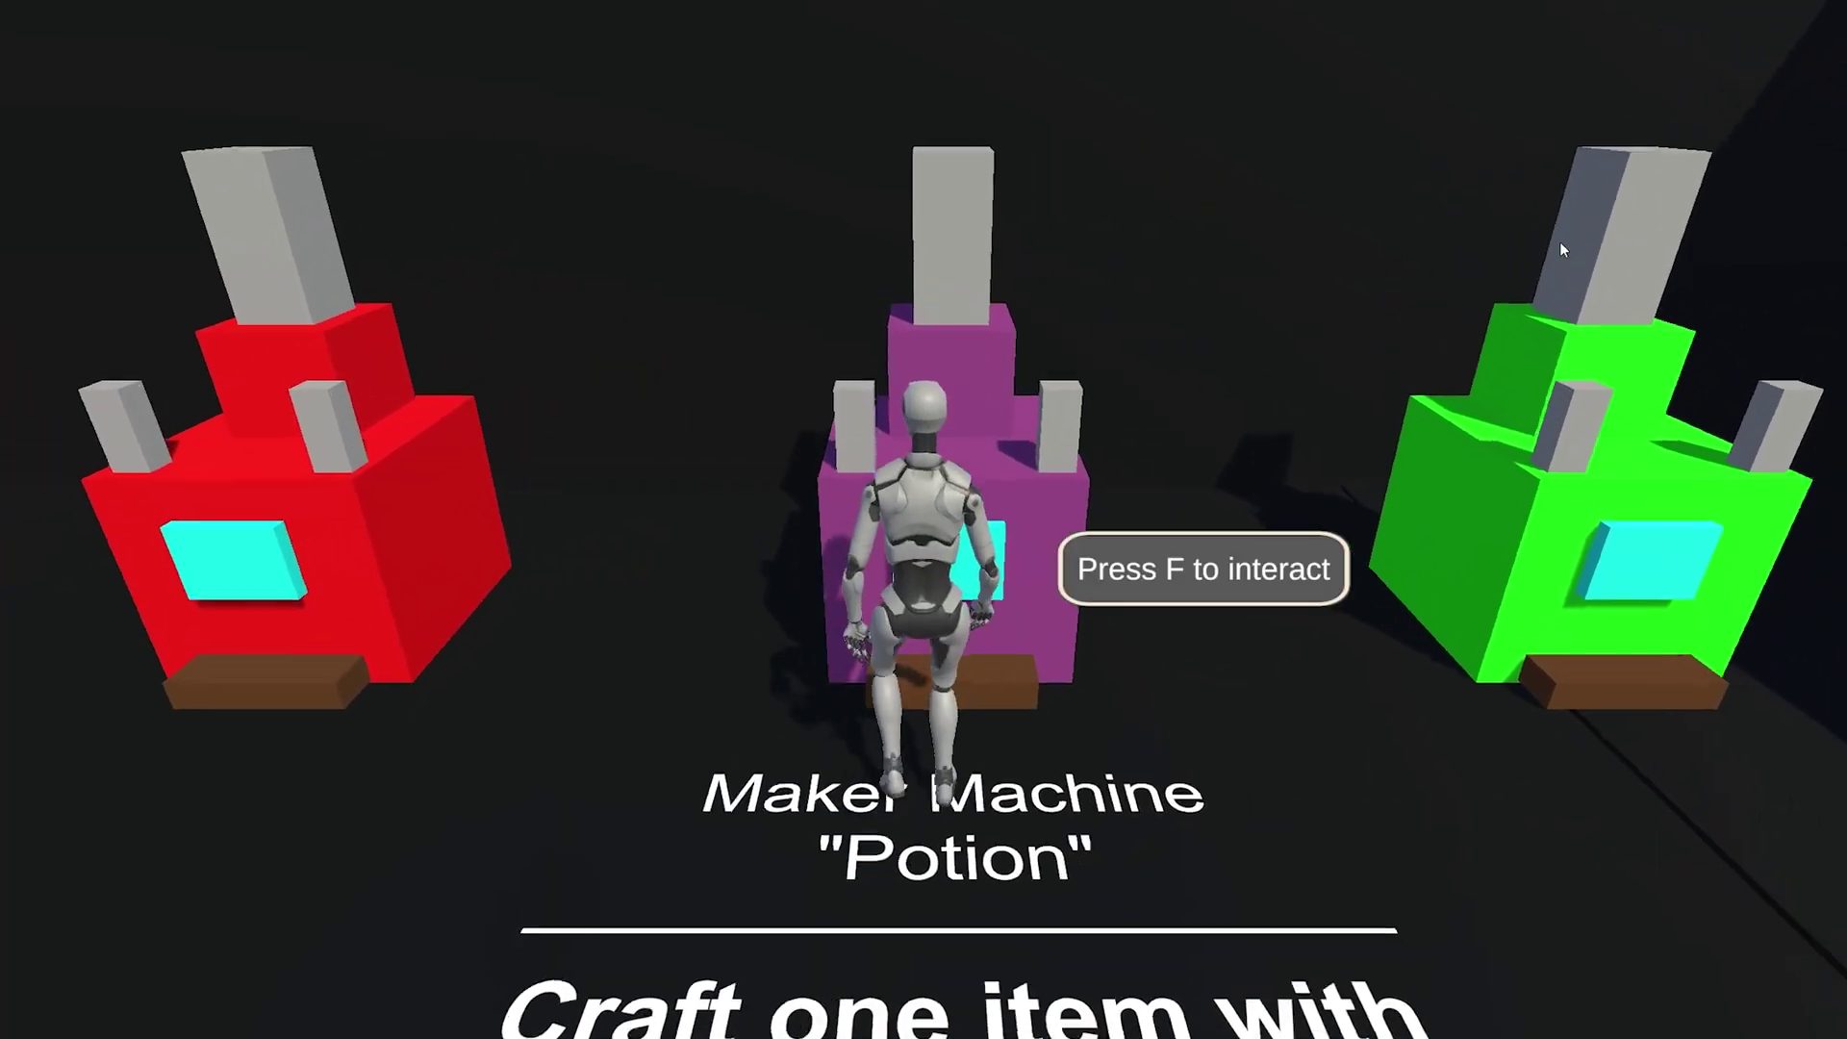
key(f)
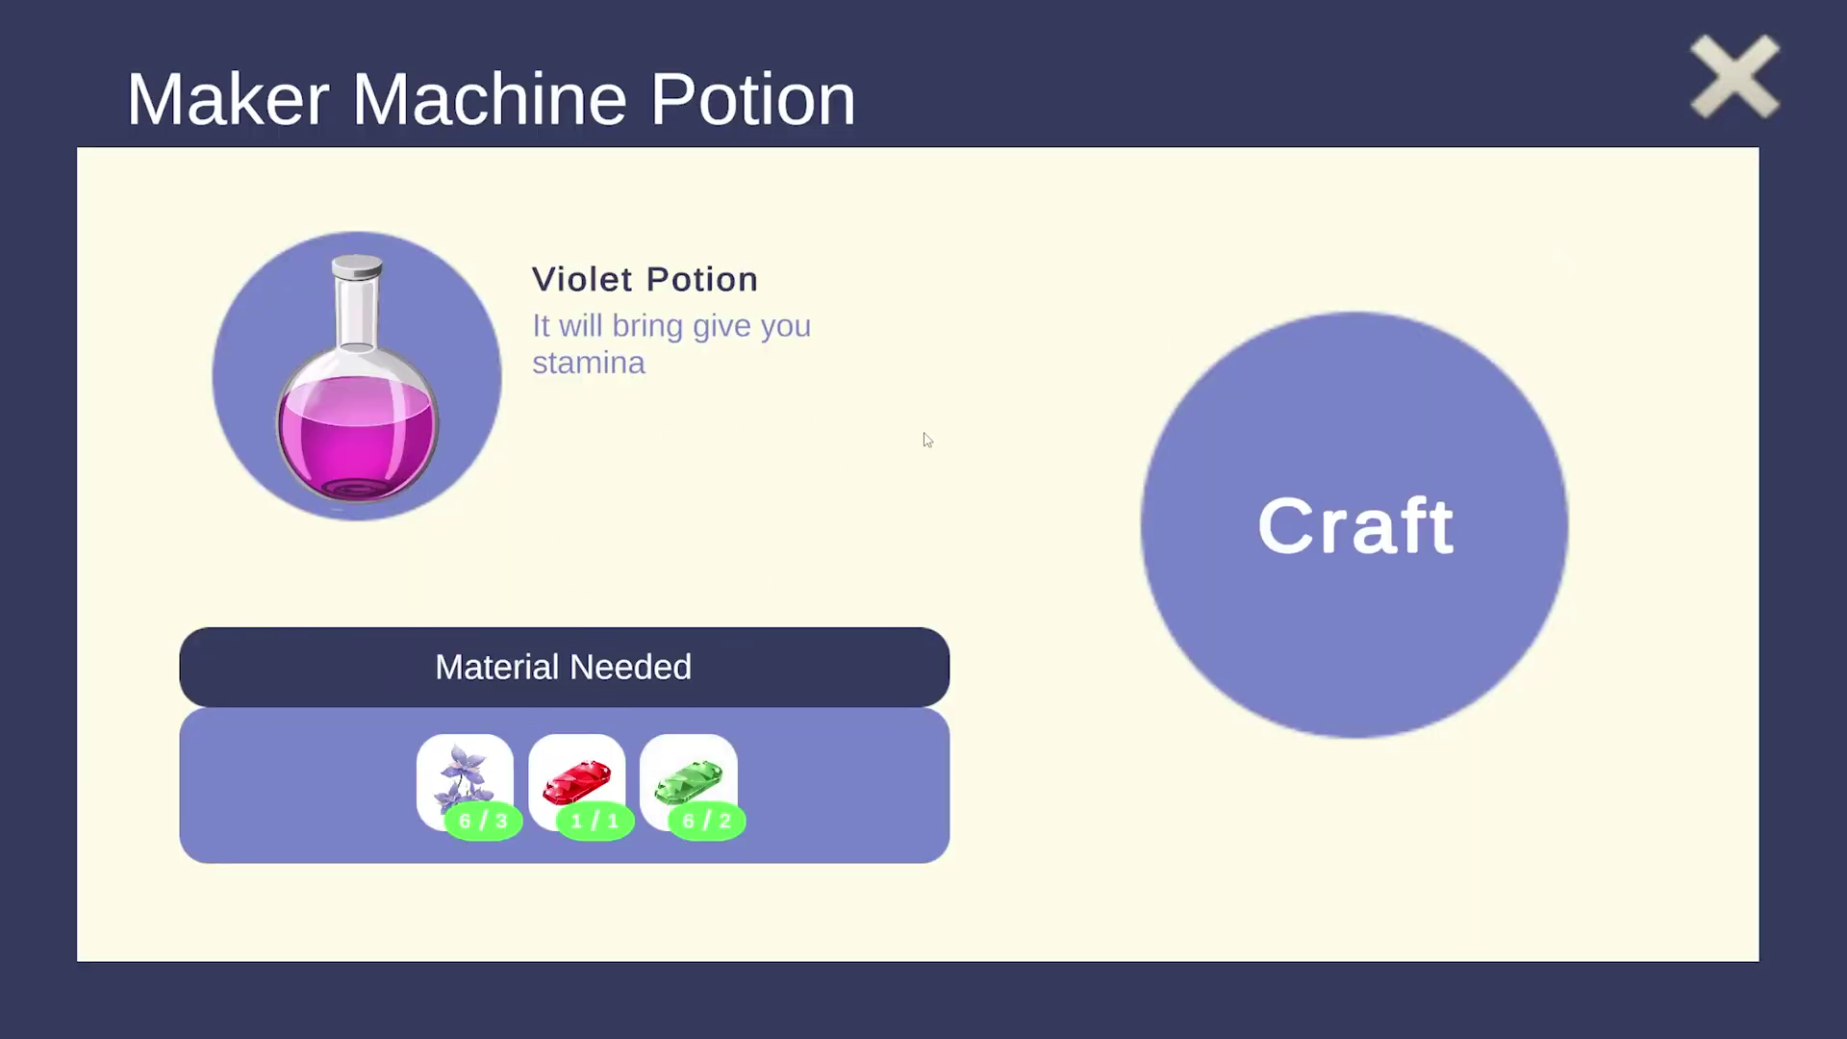
click(1273, 400)
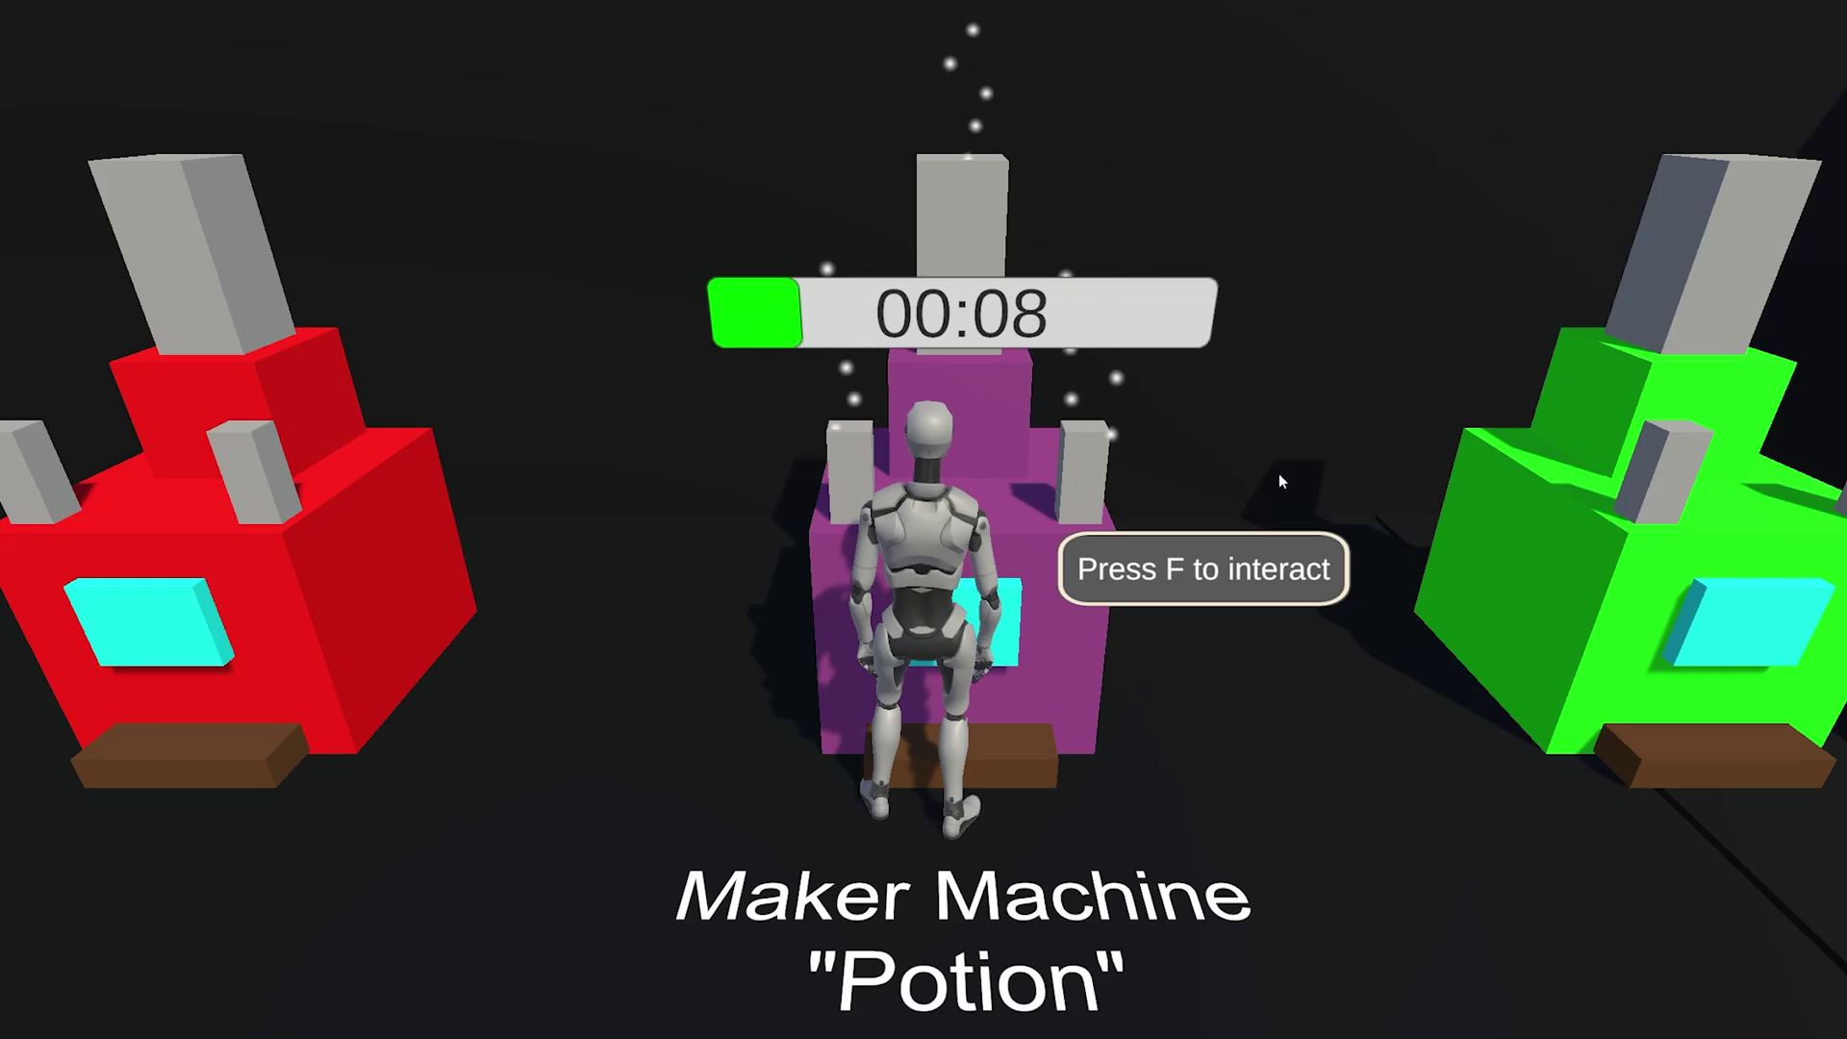
Walk to the green machine and start crafting there.
key(d)
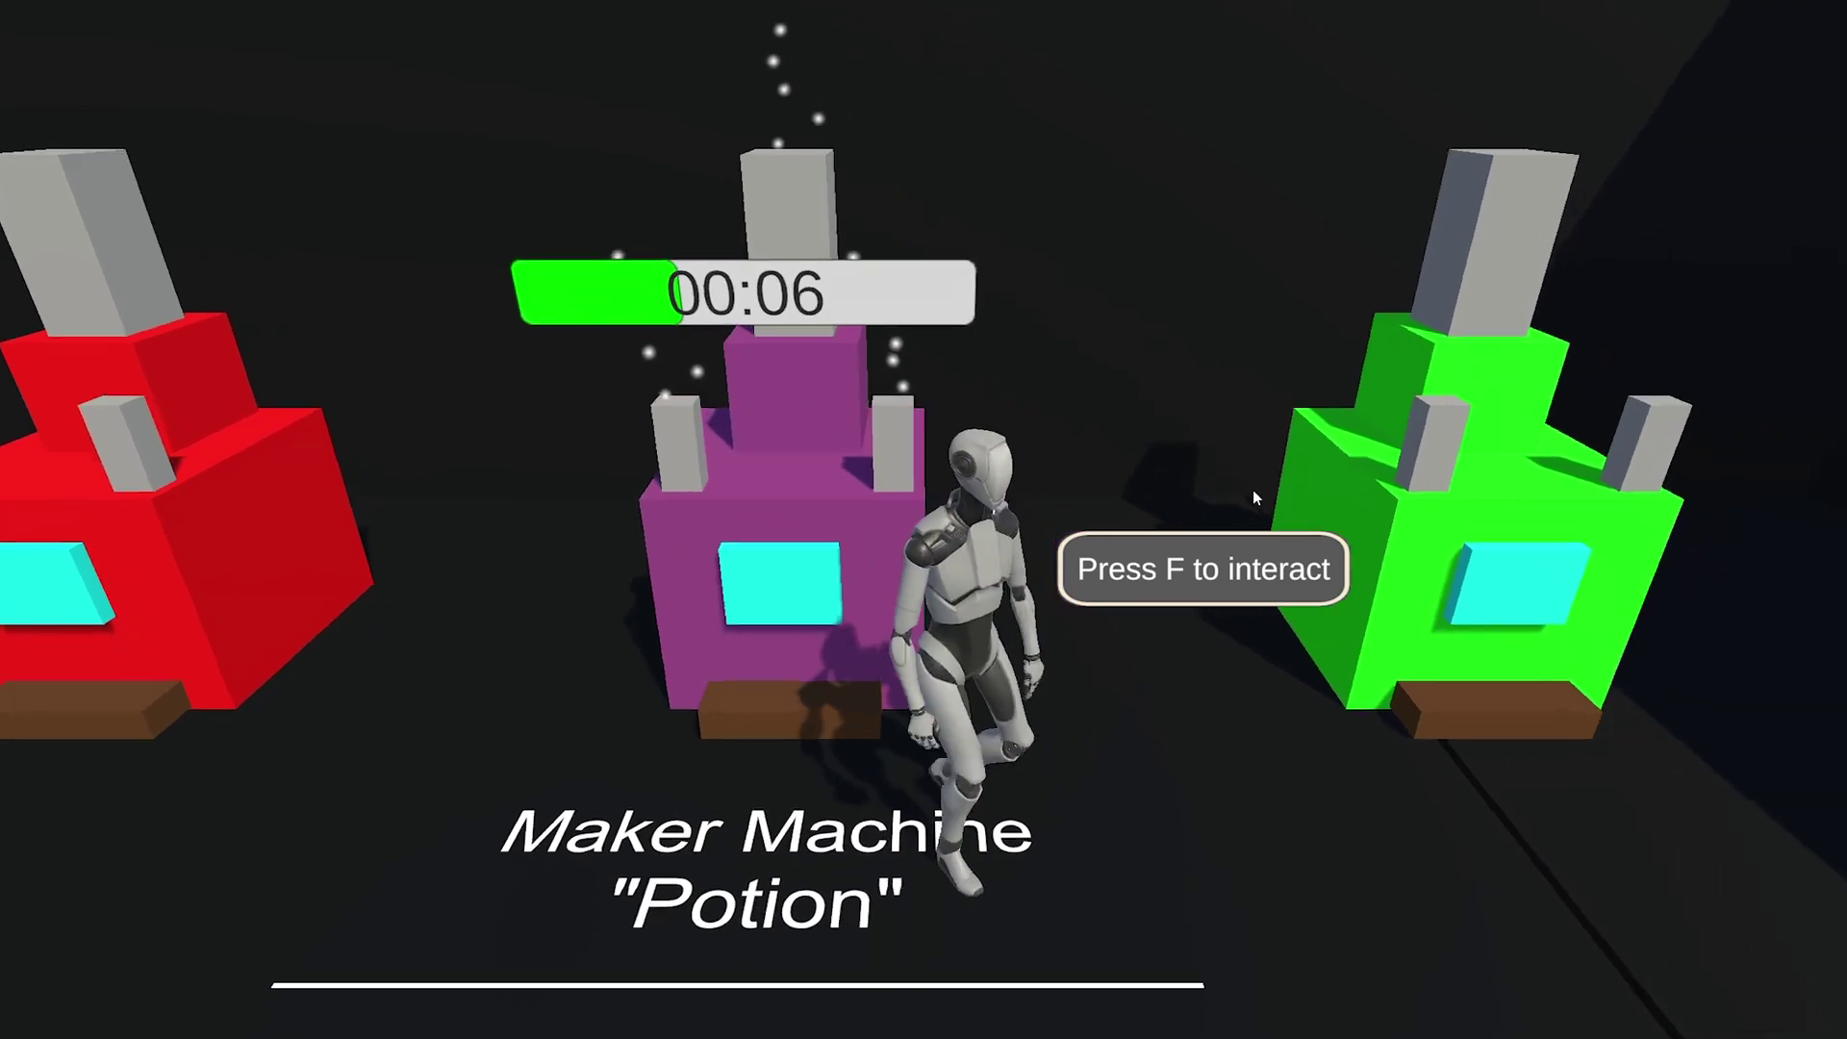
key(d)
key(w)
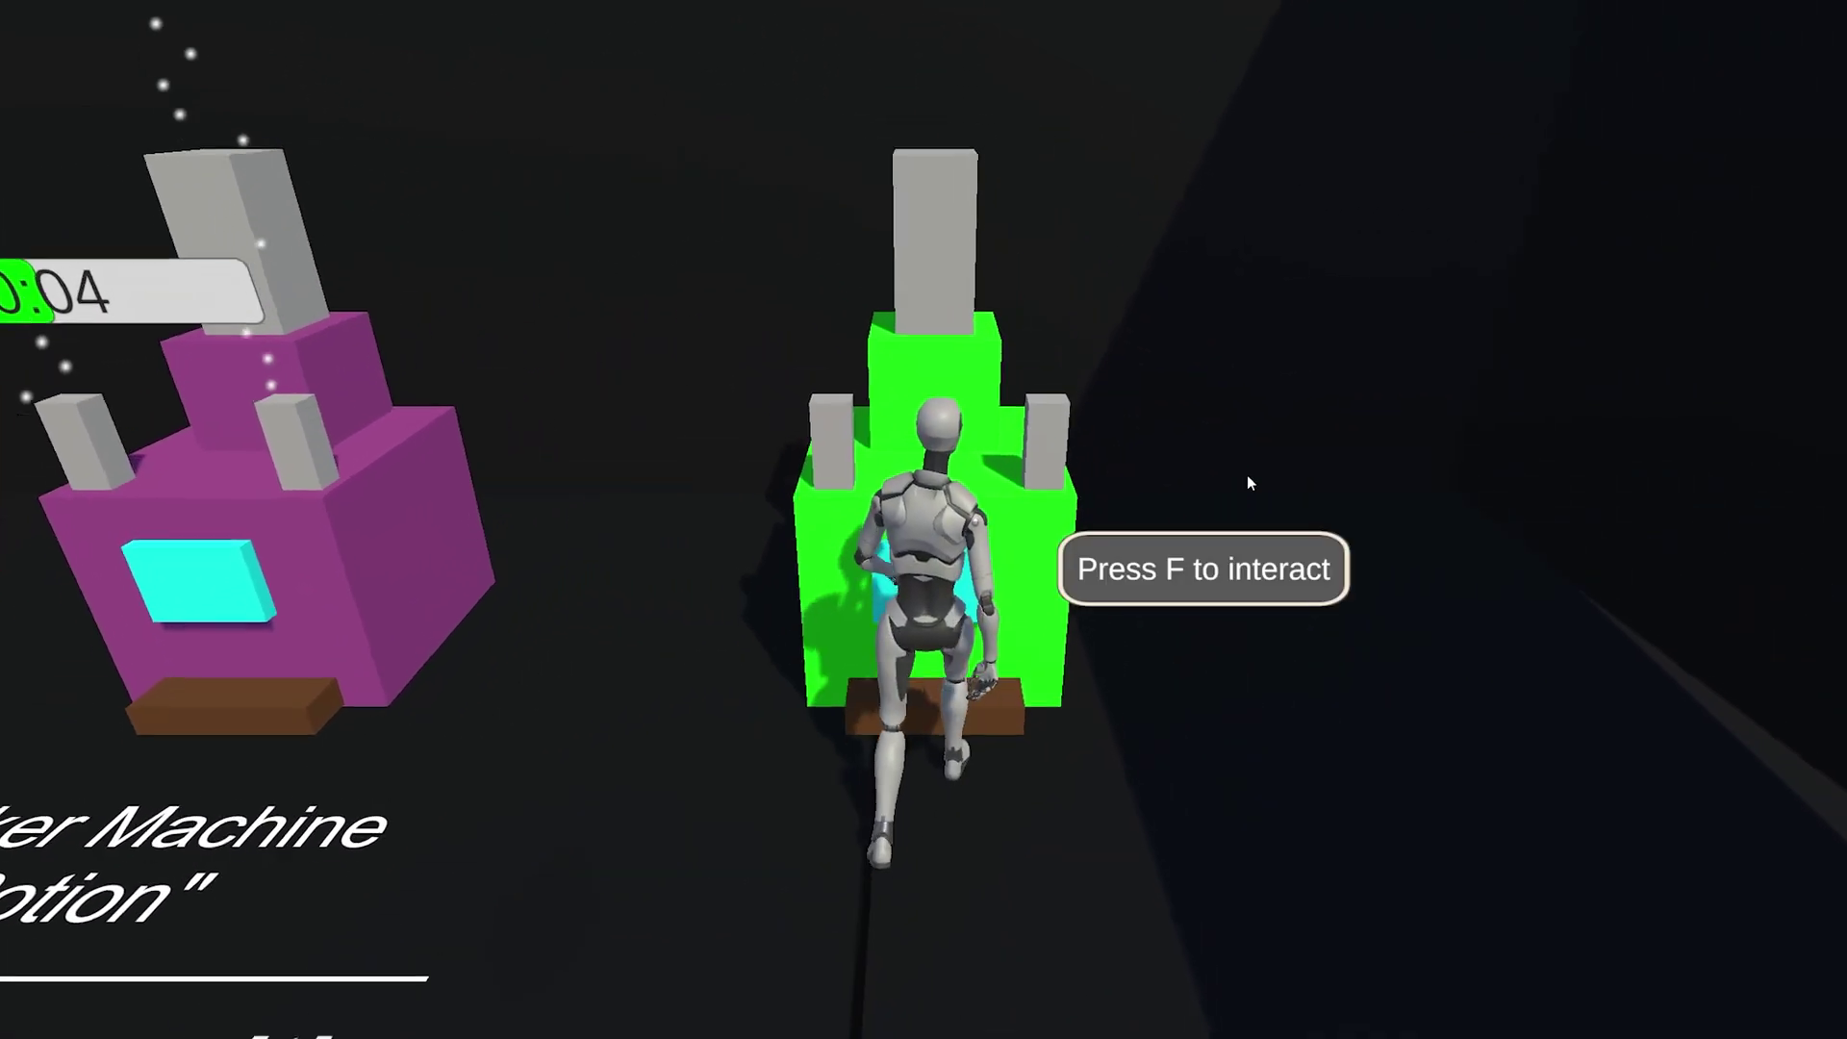
key(f)
click(1245, 481)
Try crafting at the red machine, then collect the finished Violet and Green Potions.
key(a)
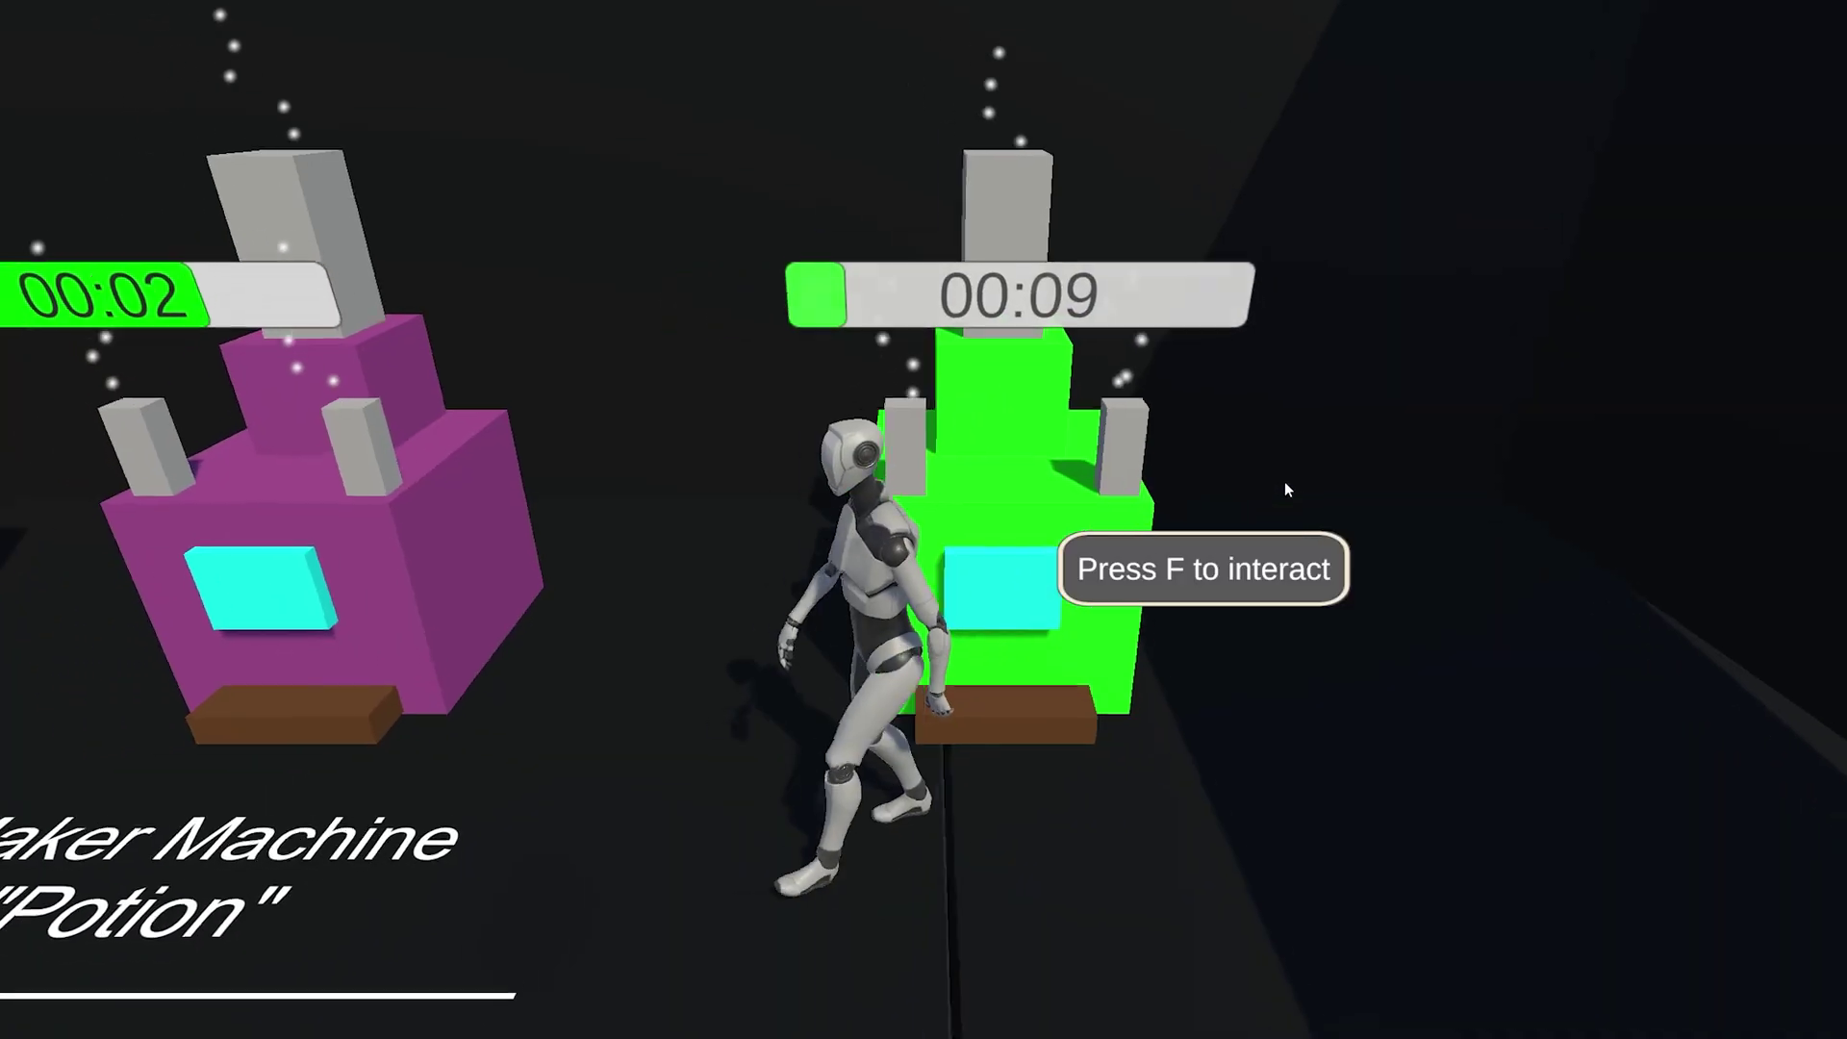
key(a)
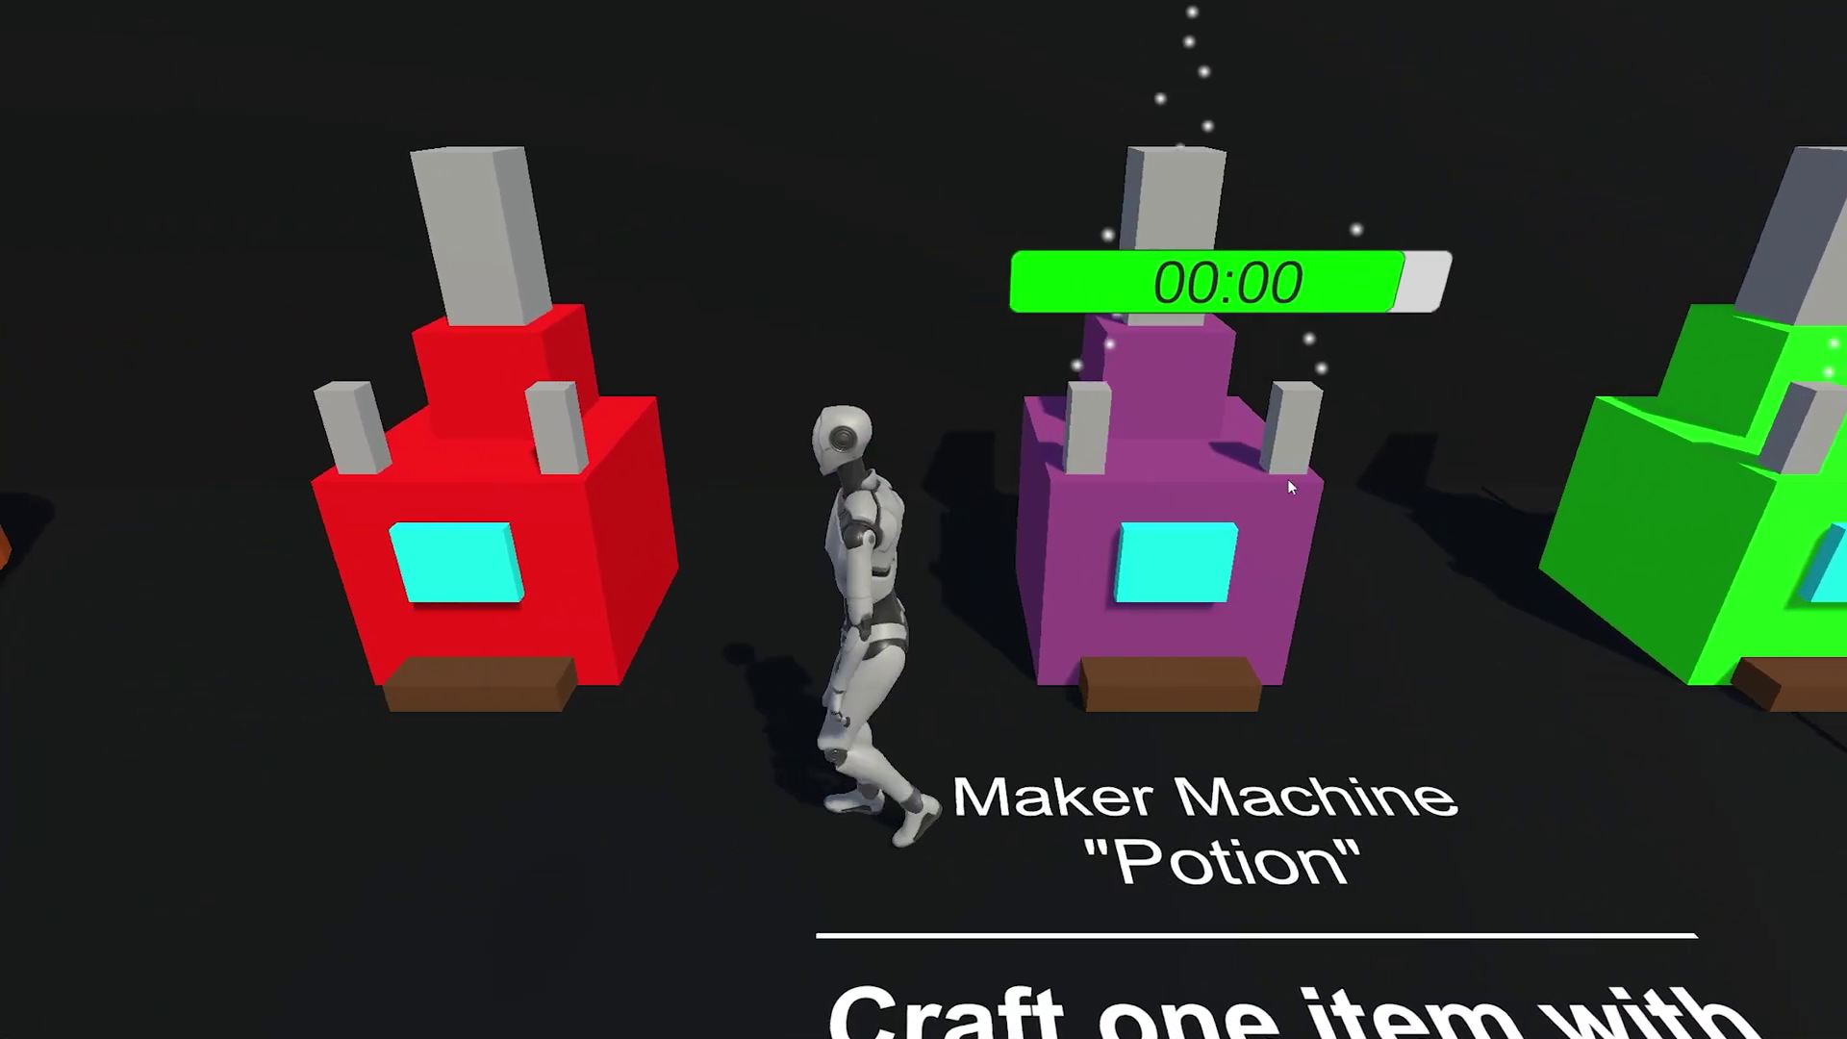
key(a)
key(f)
click(1340, 513)
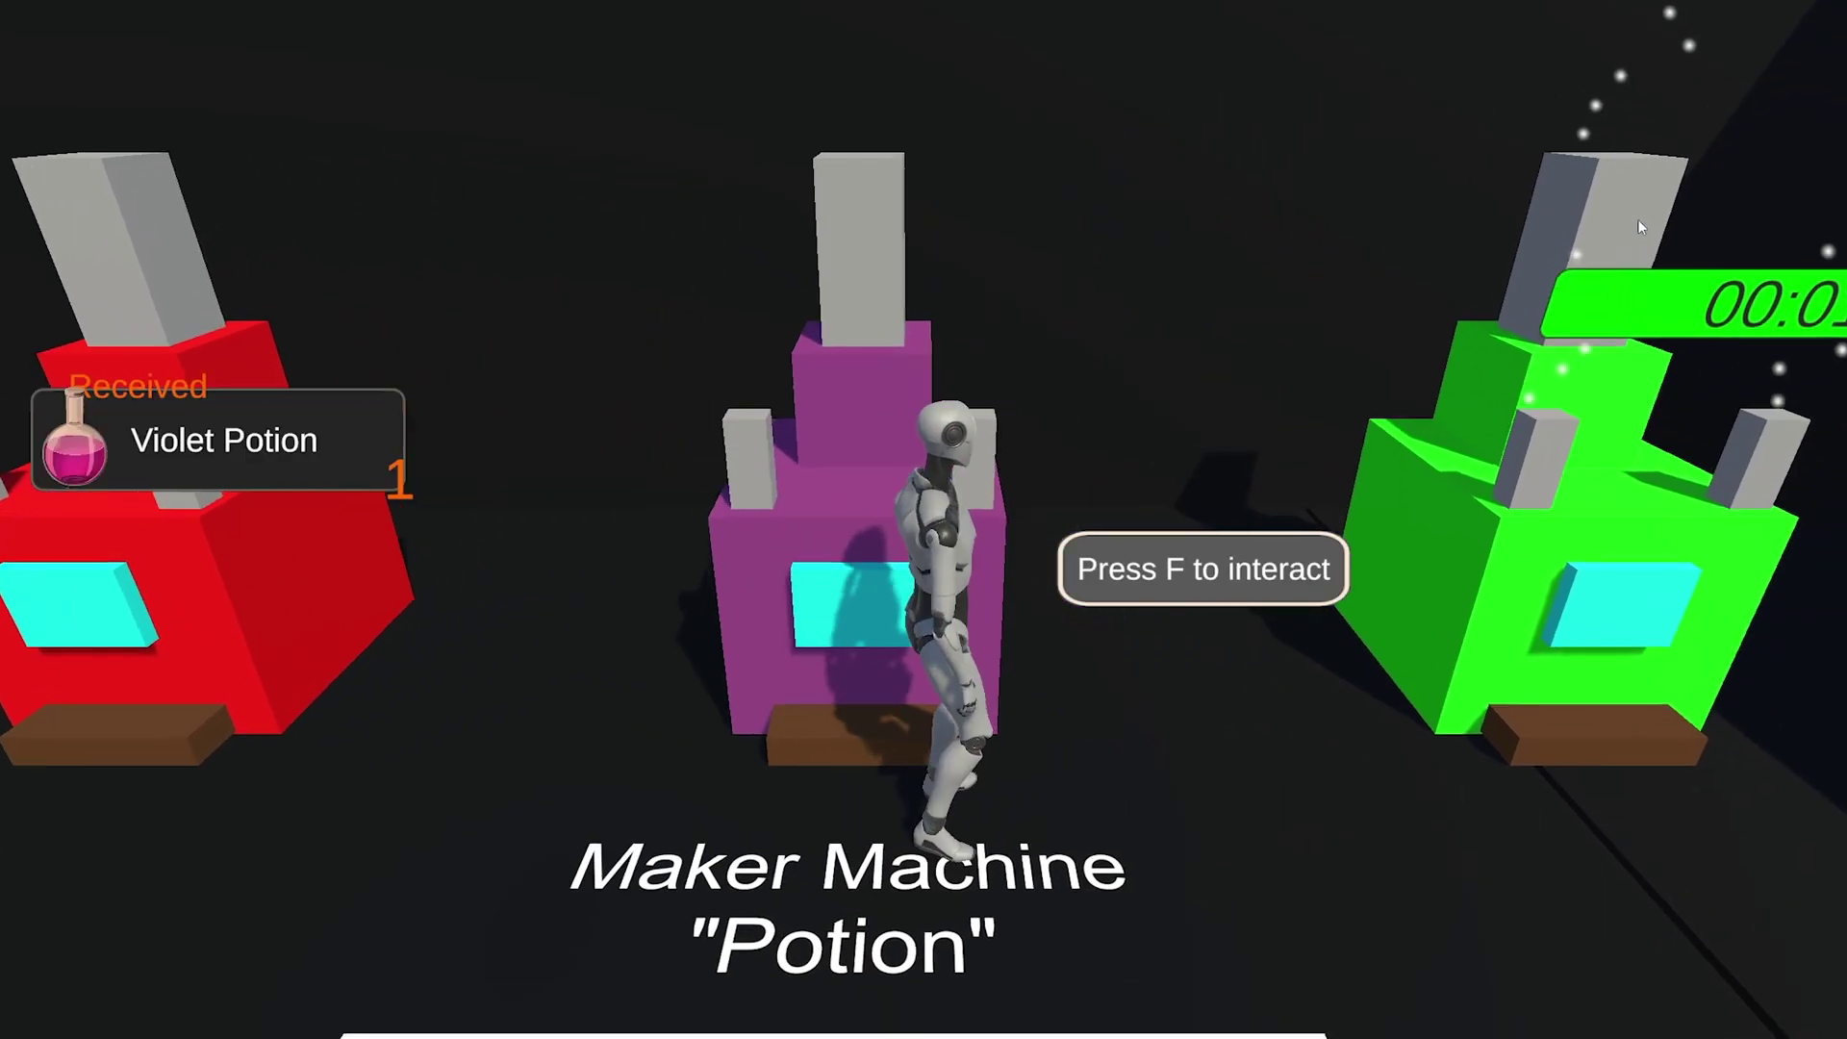
key(f)
key(f)
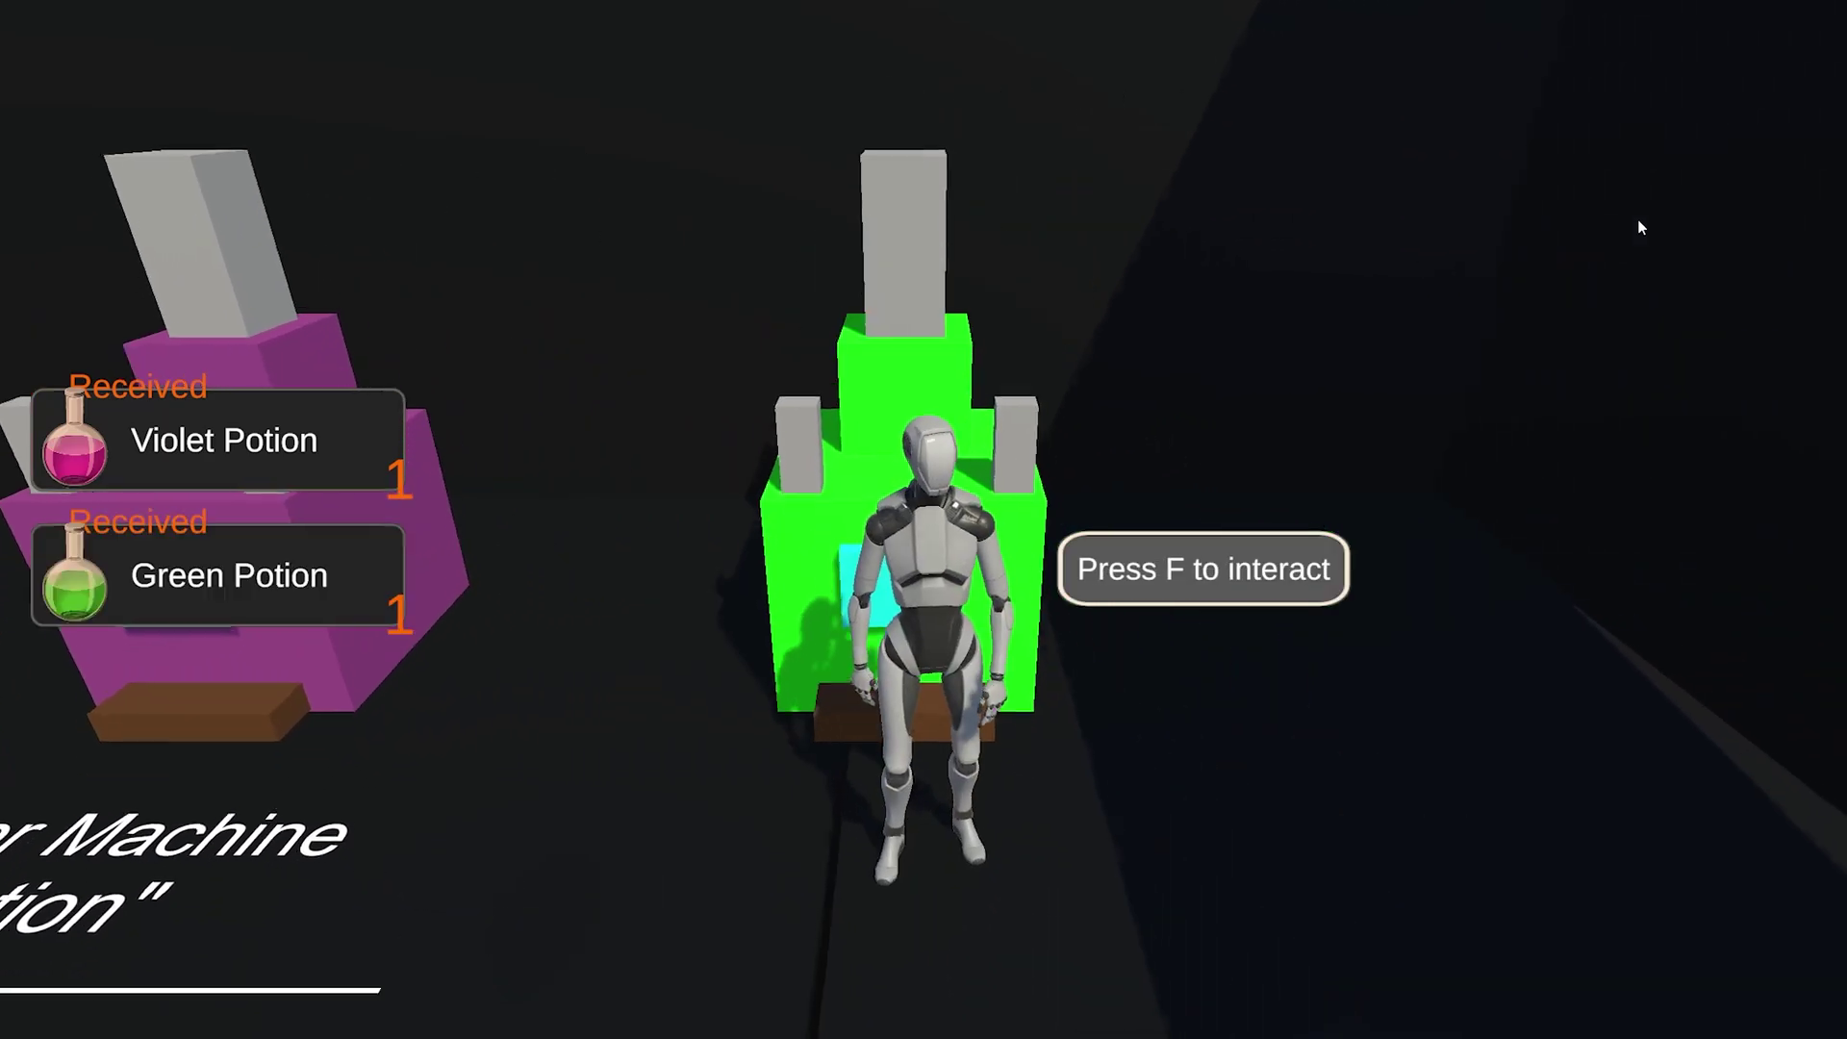
key(s)
key(s)
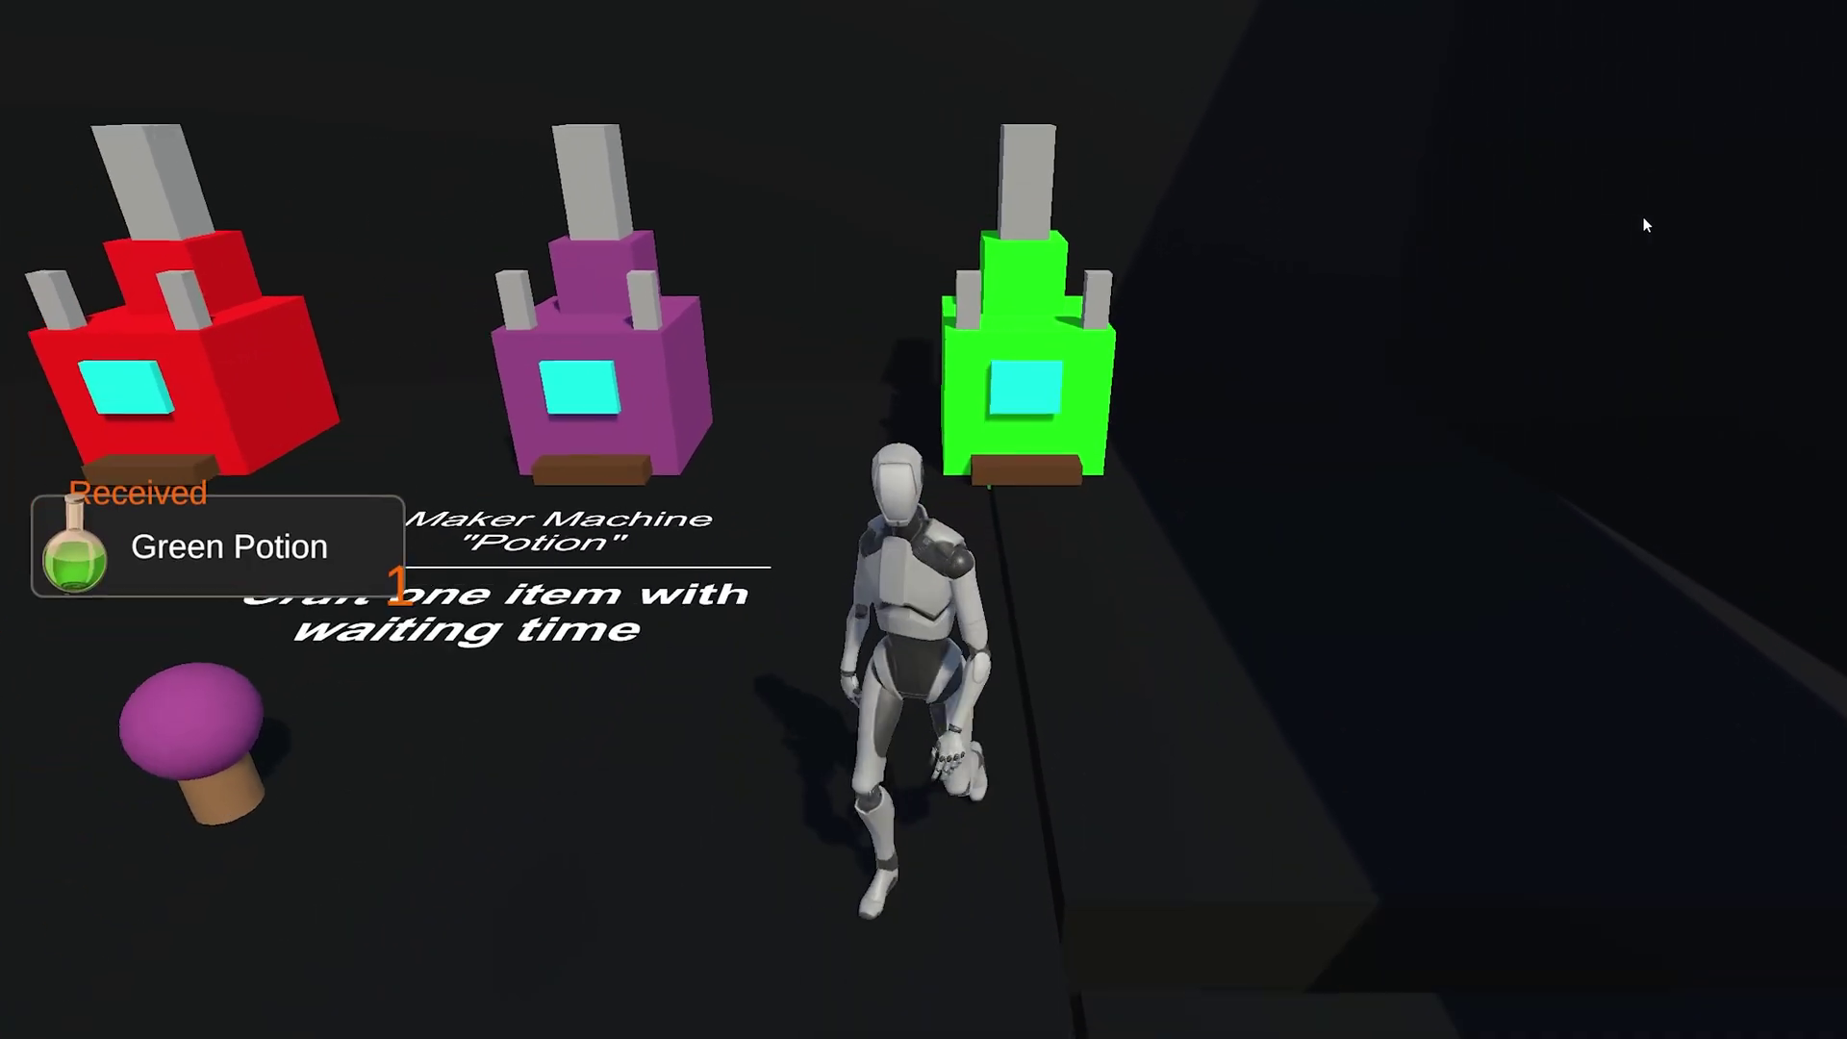
Walk over the item pickups, collecting a Green Mana Stone and a Red Mana Stone.
key(a)
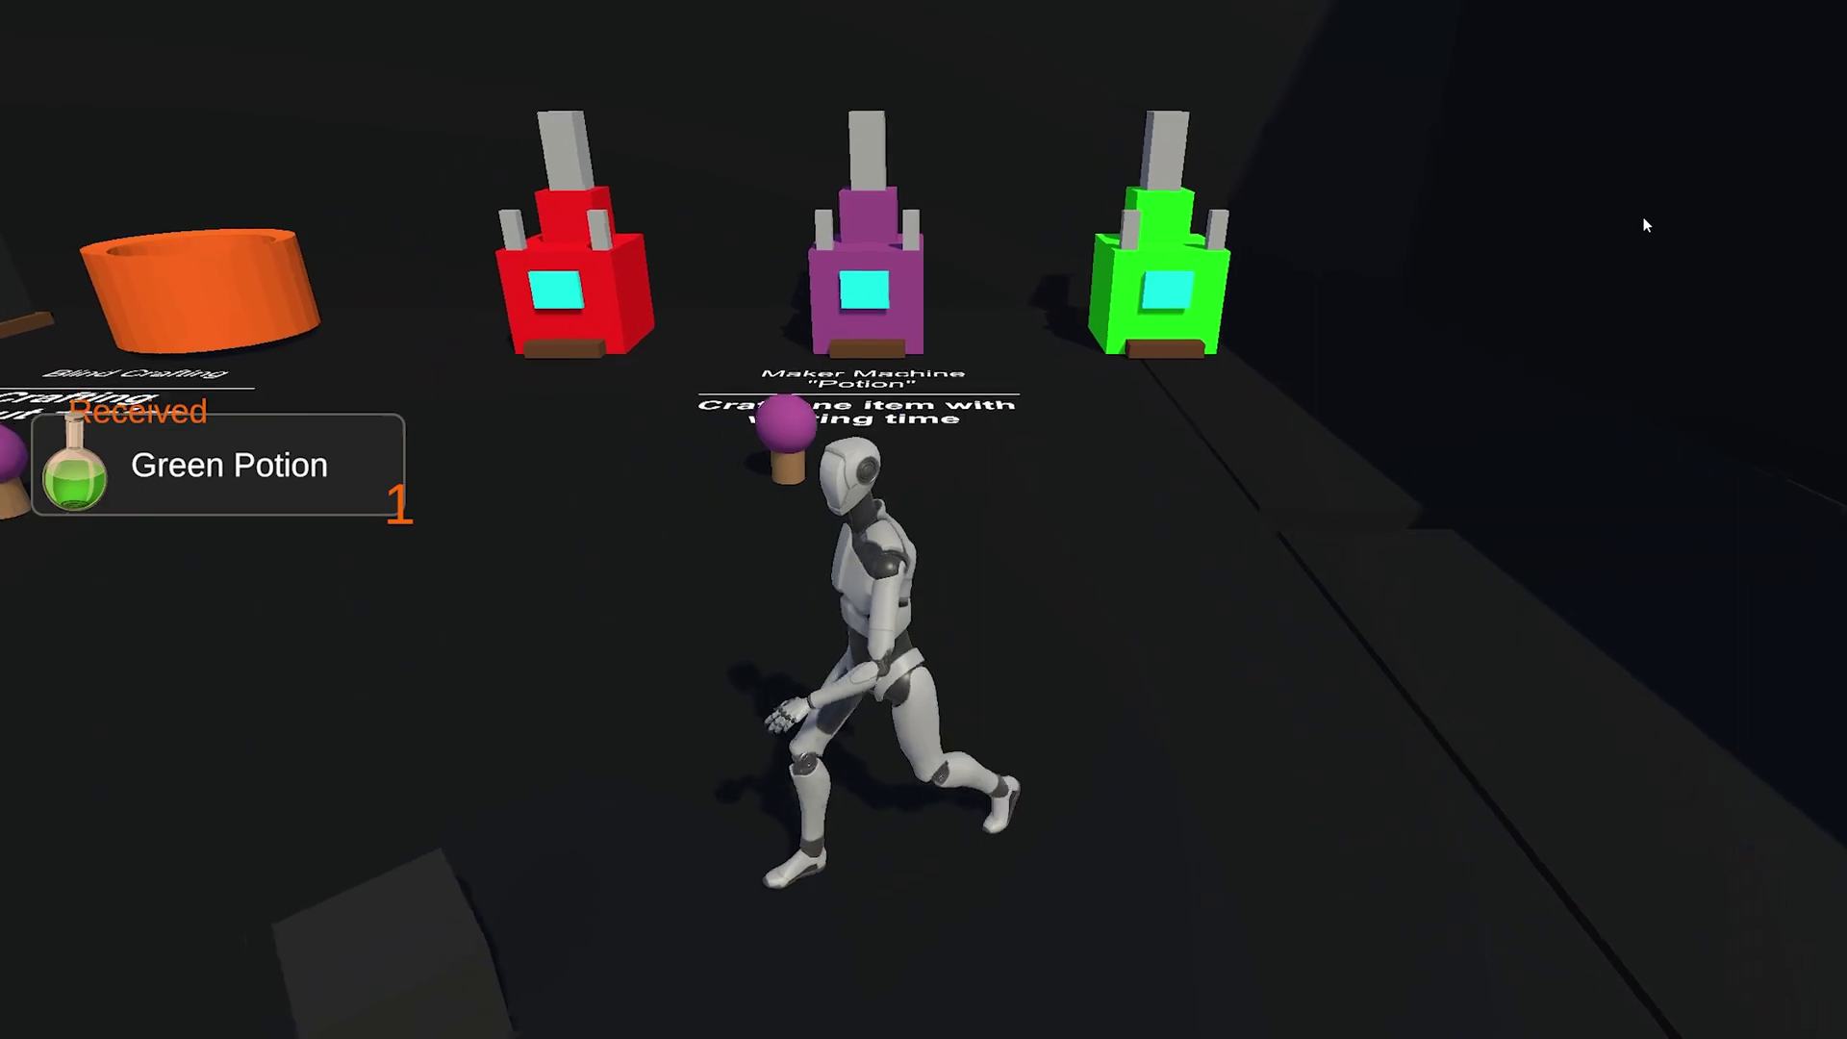
key(s)
key(f)
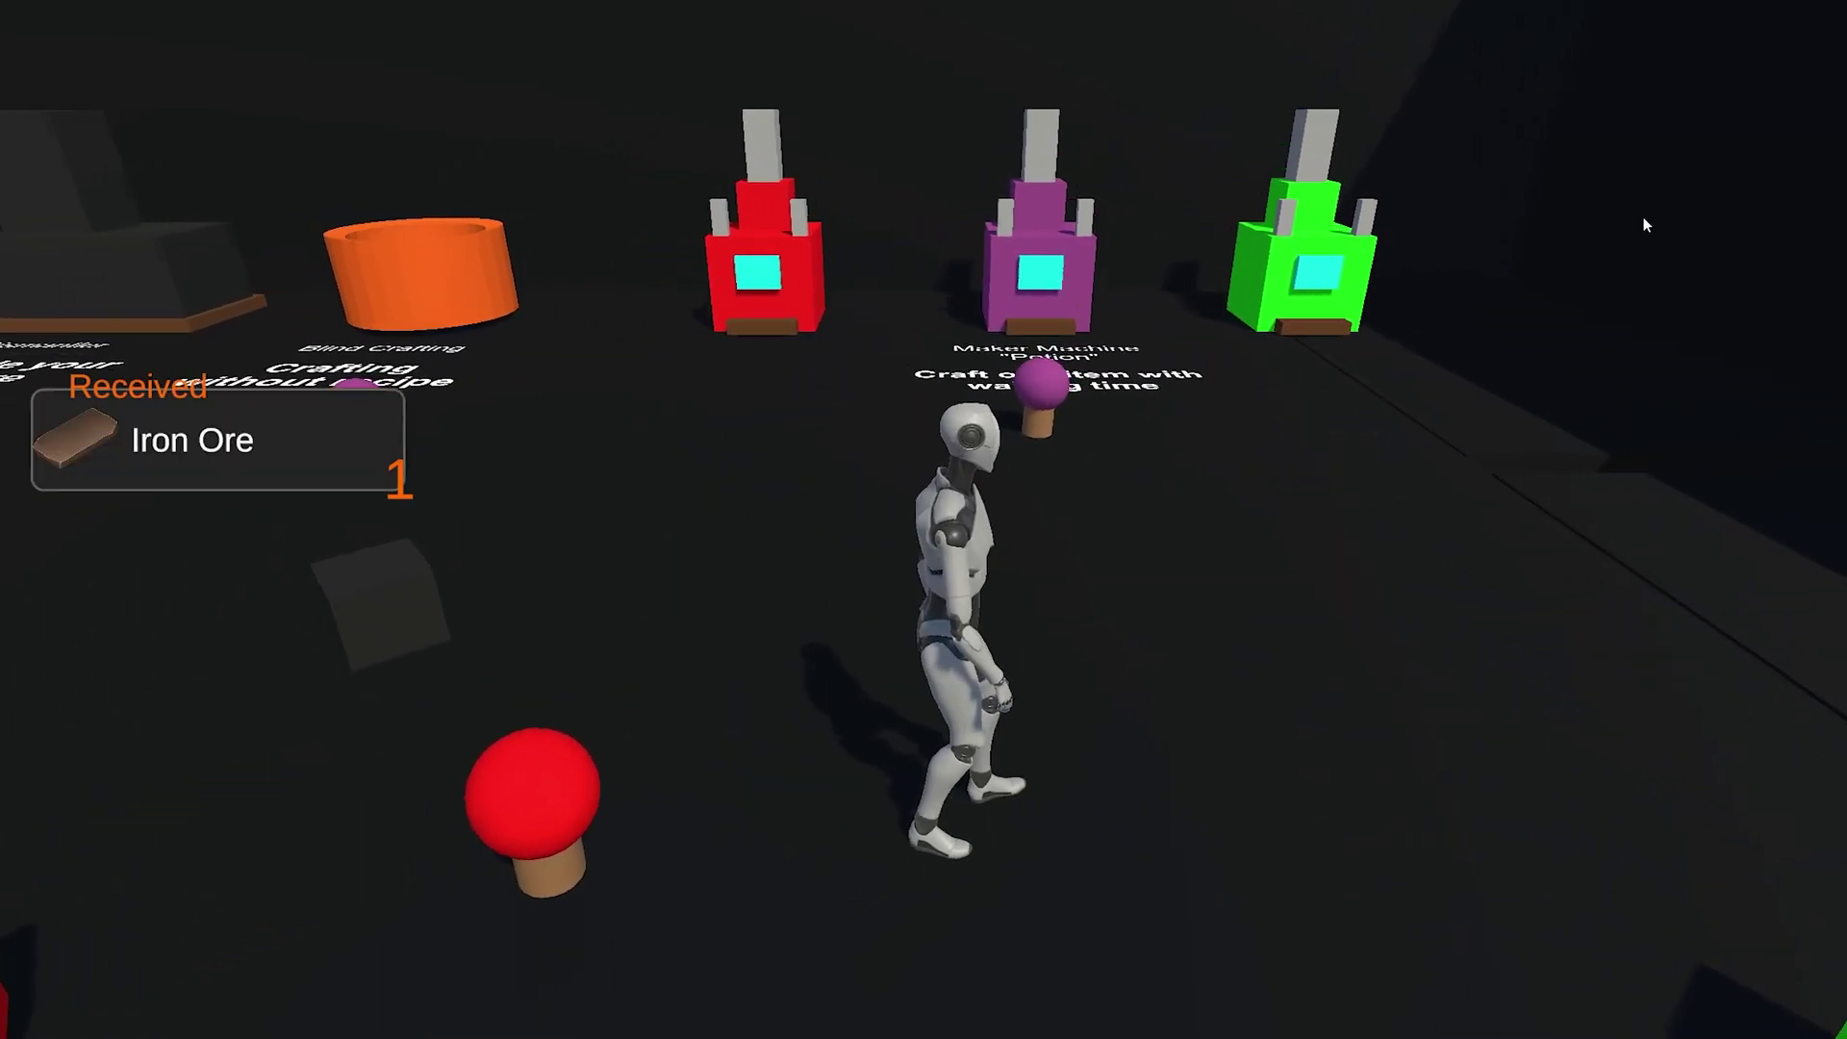
key(d)
key(a)
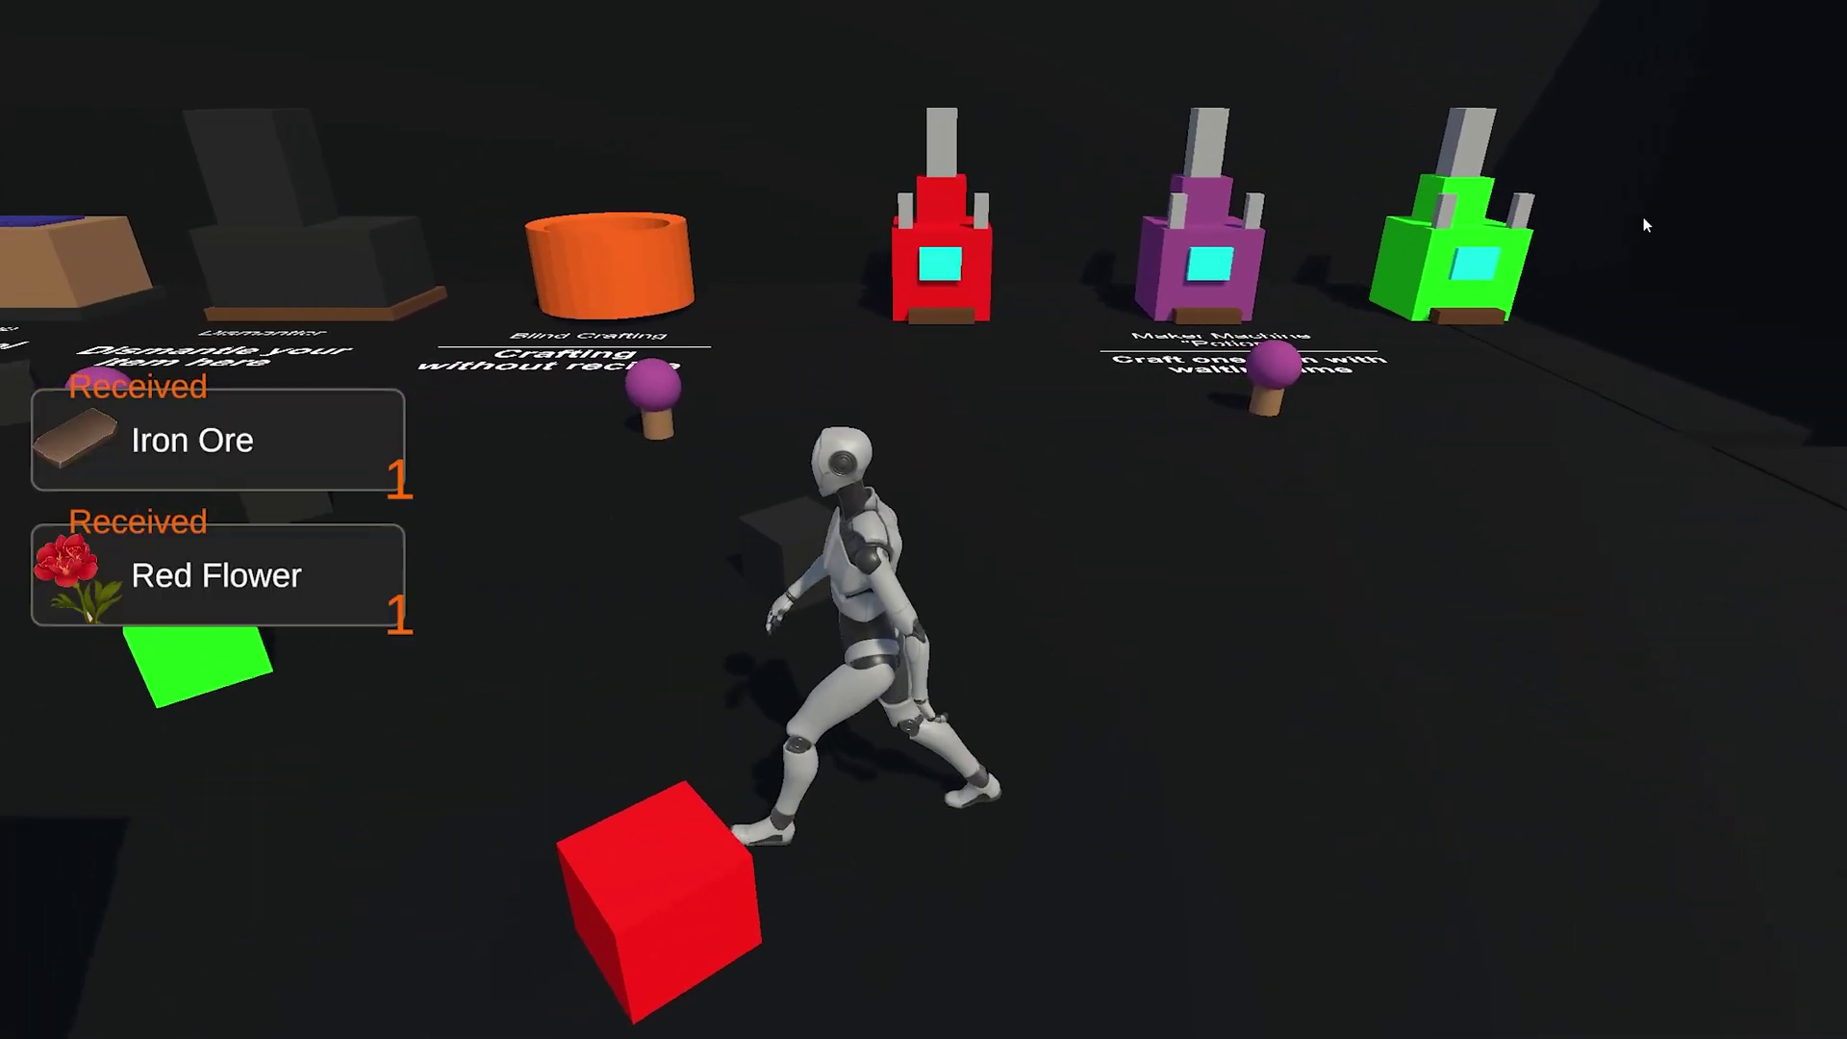
key(a)
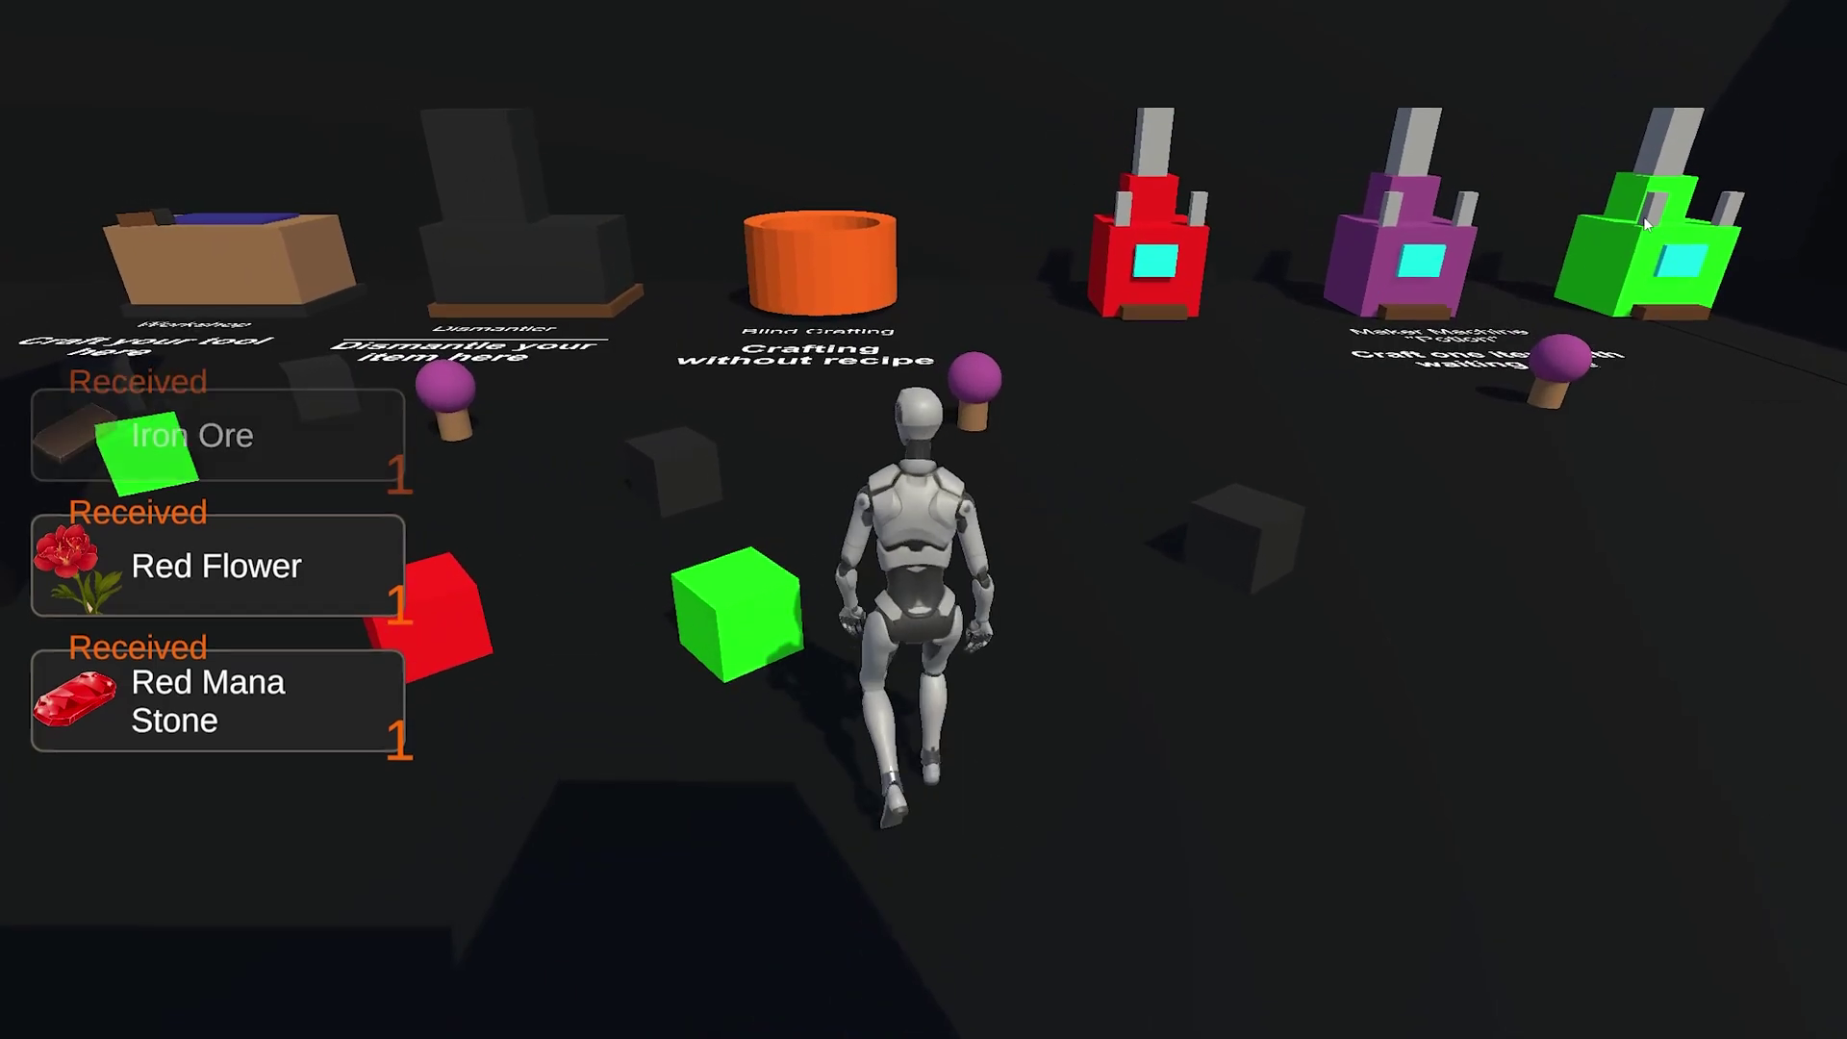
key(f)
key(a)
key(f)
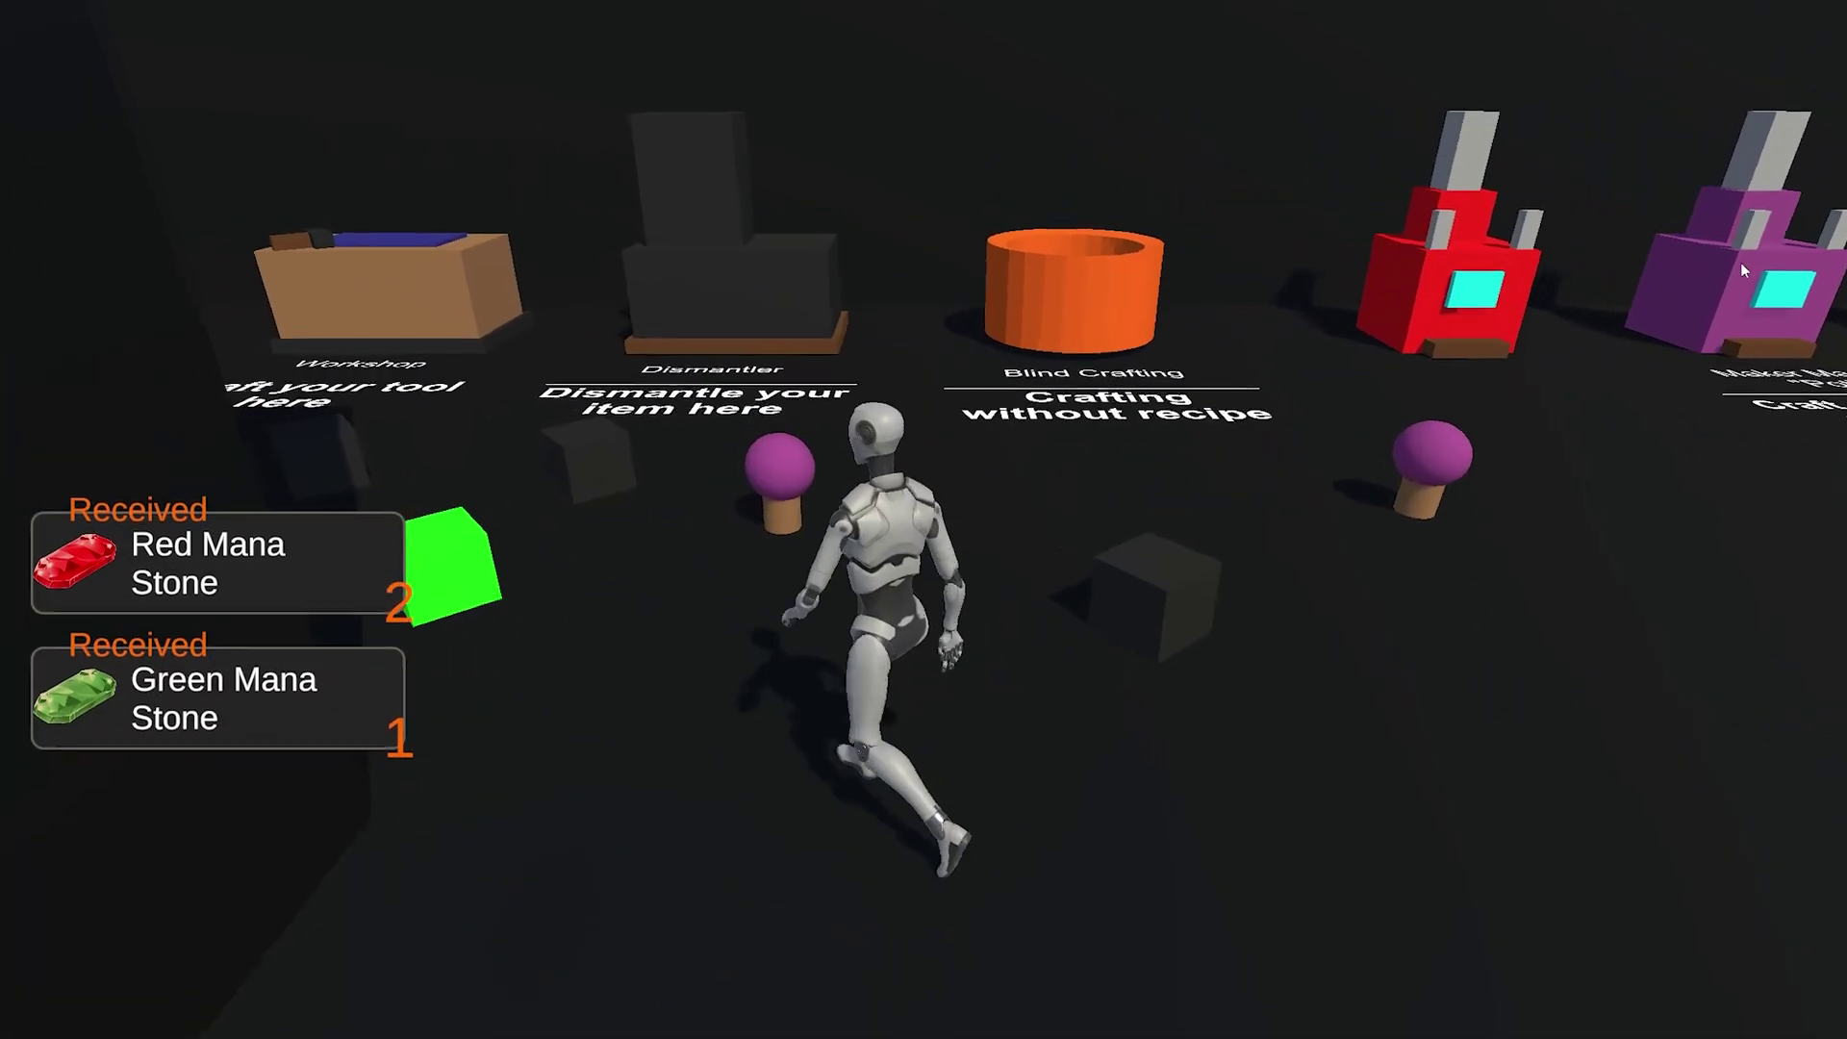
key(s)
key(d)
key(d)
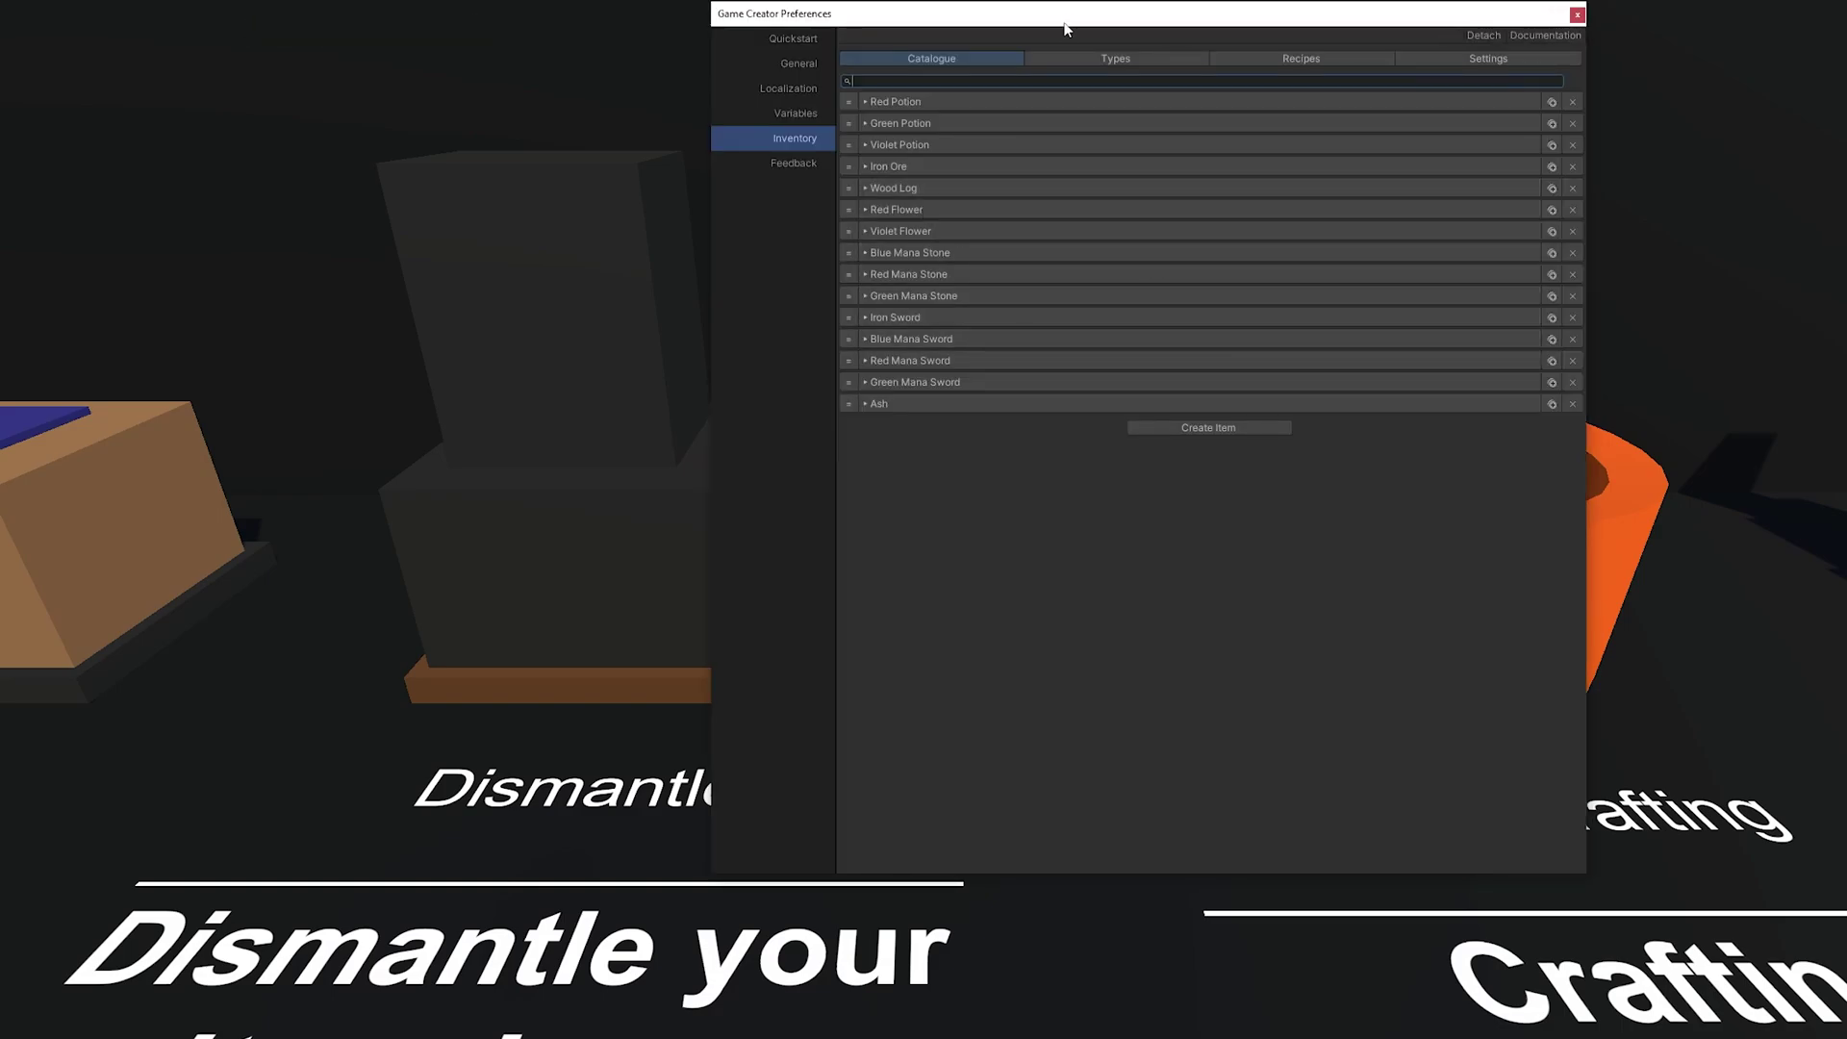
Move the Preferences window left and expand the Green Mana Sword's Crafting Recipe.
drag(1065, 29, 737, 67)
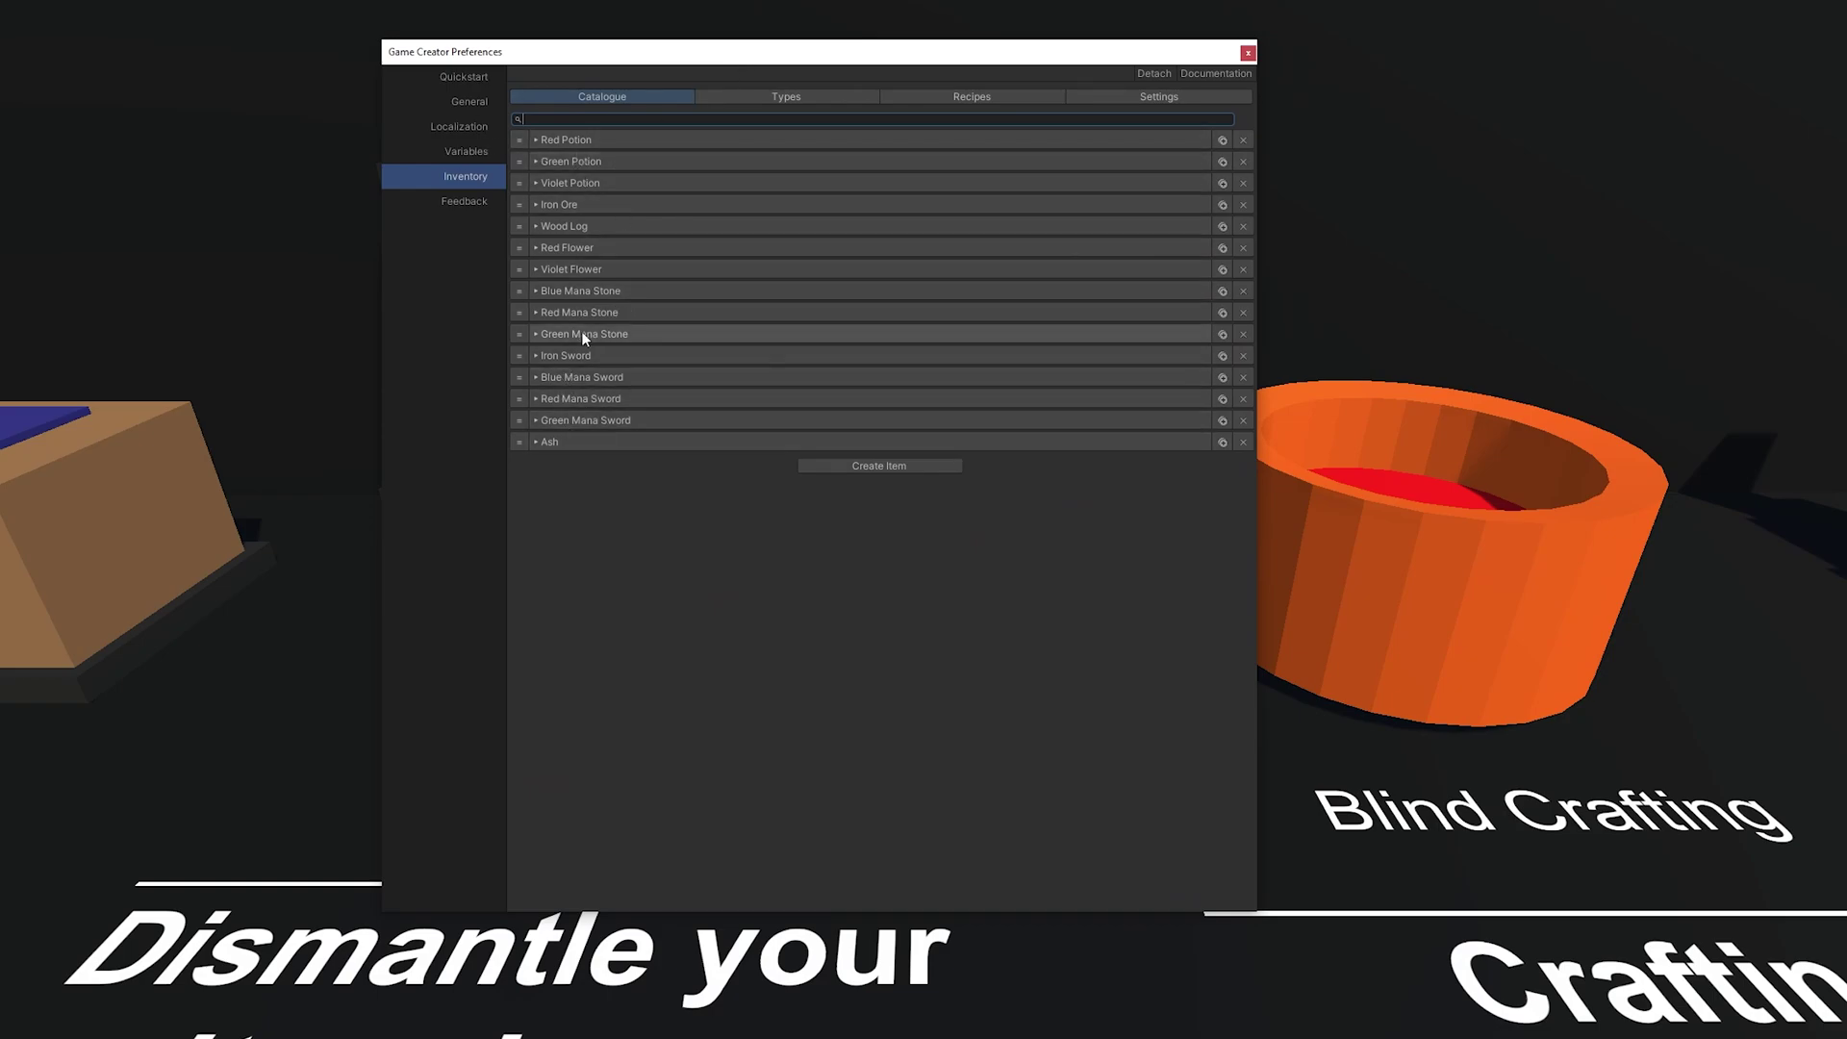
click(560, 420)
scroll(575, 696, down, 1)
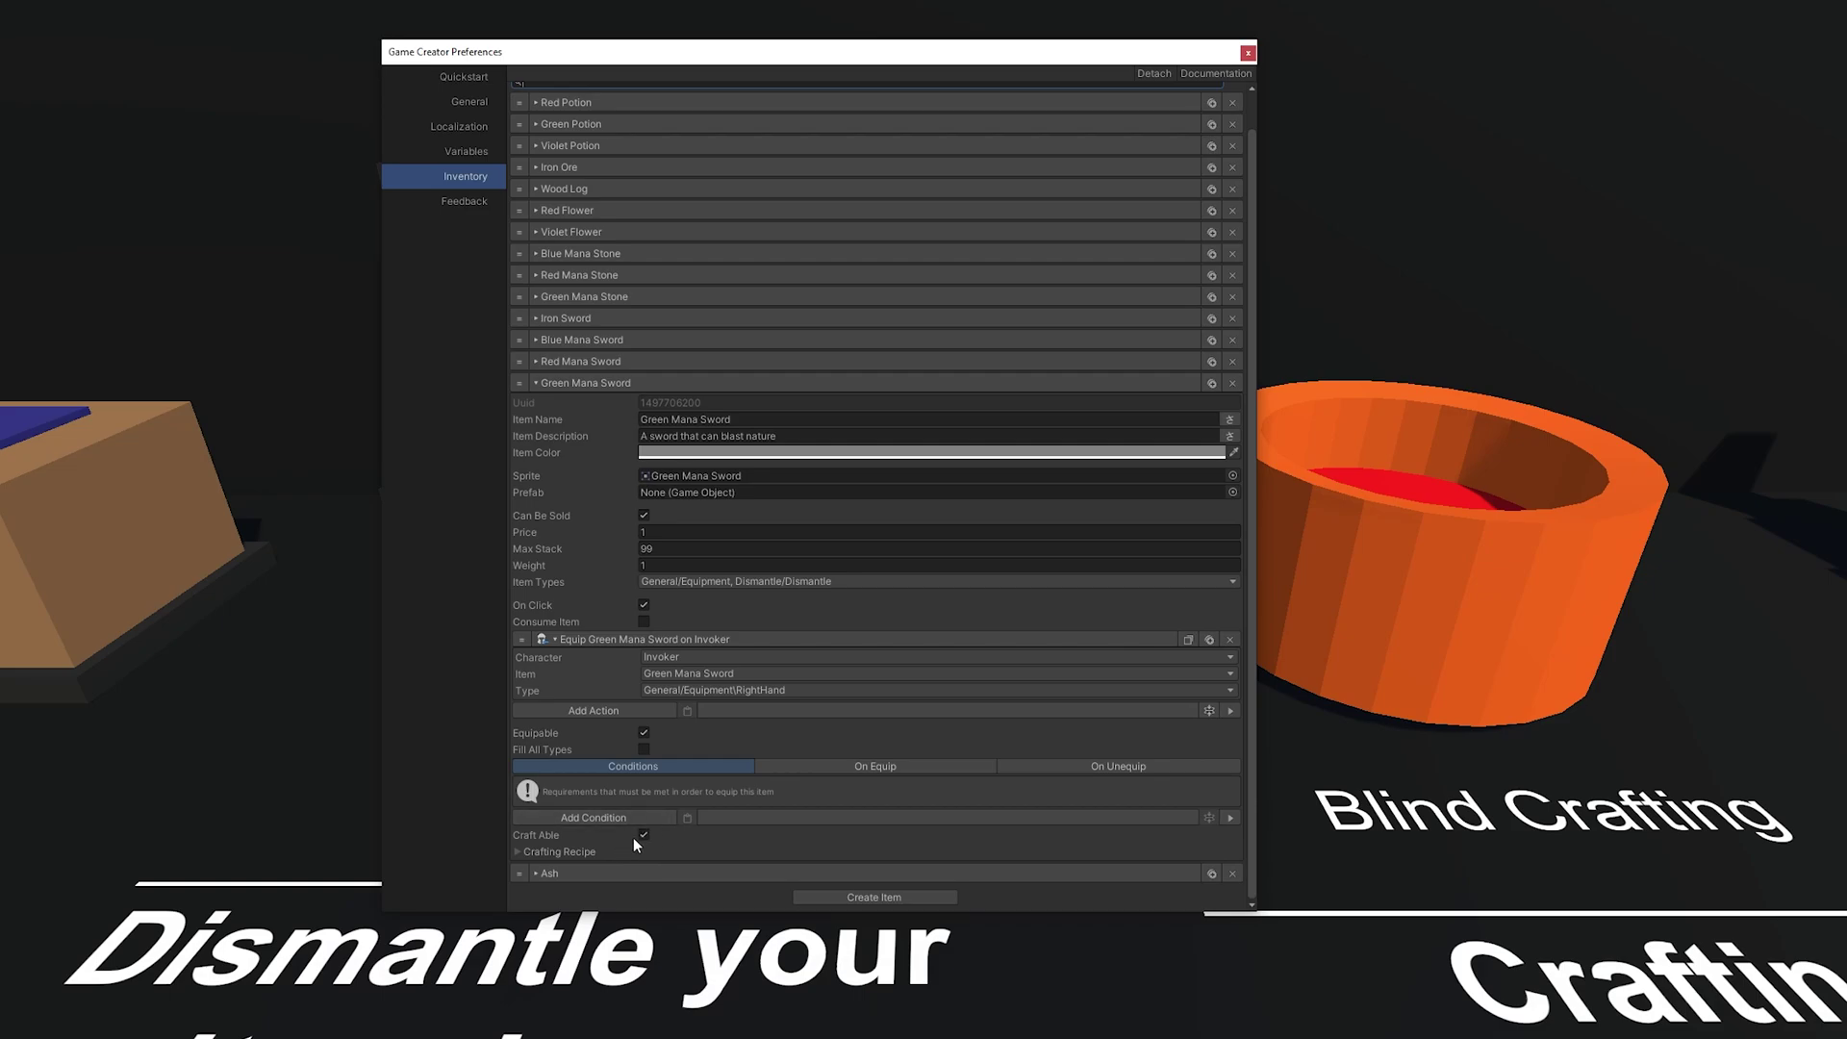
click(562, 850)
Add Element 3 to the Craft Materia List with Iron Ore ×2.
scroll(594, 817, down, 3)
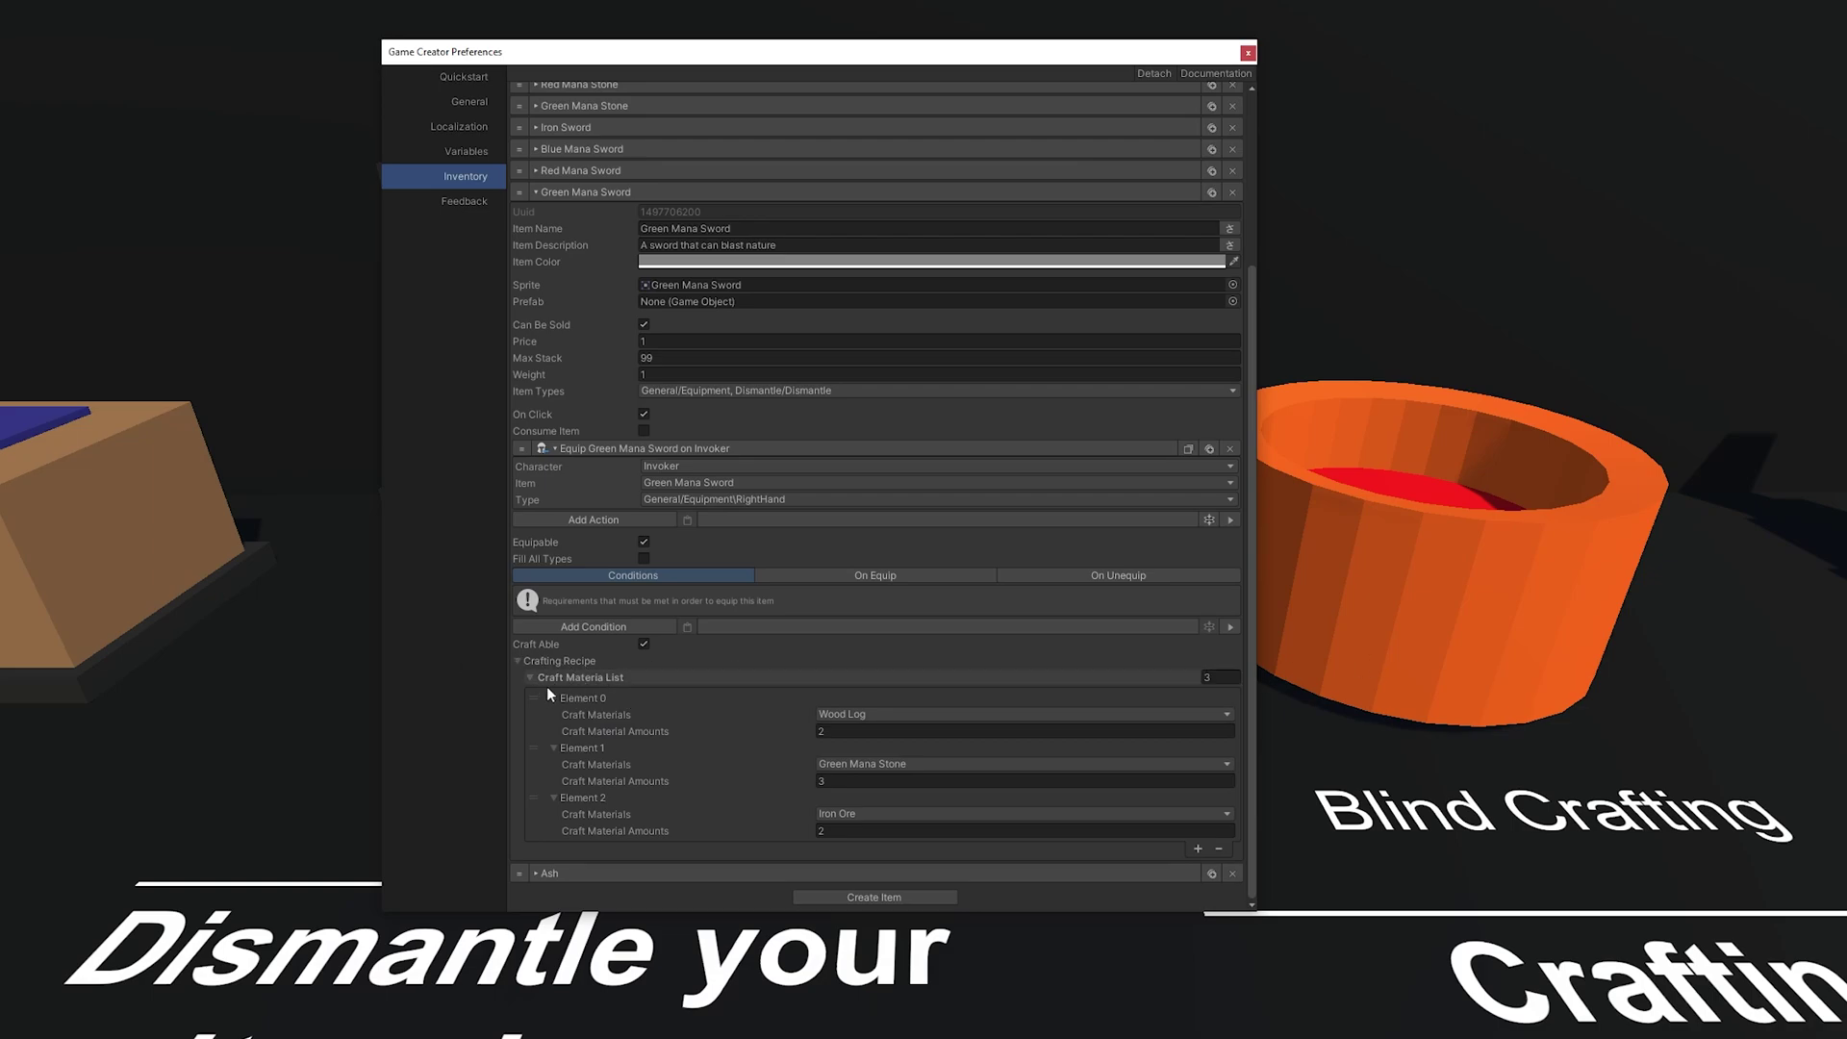
click(1198, 848)
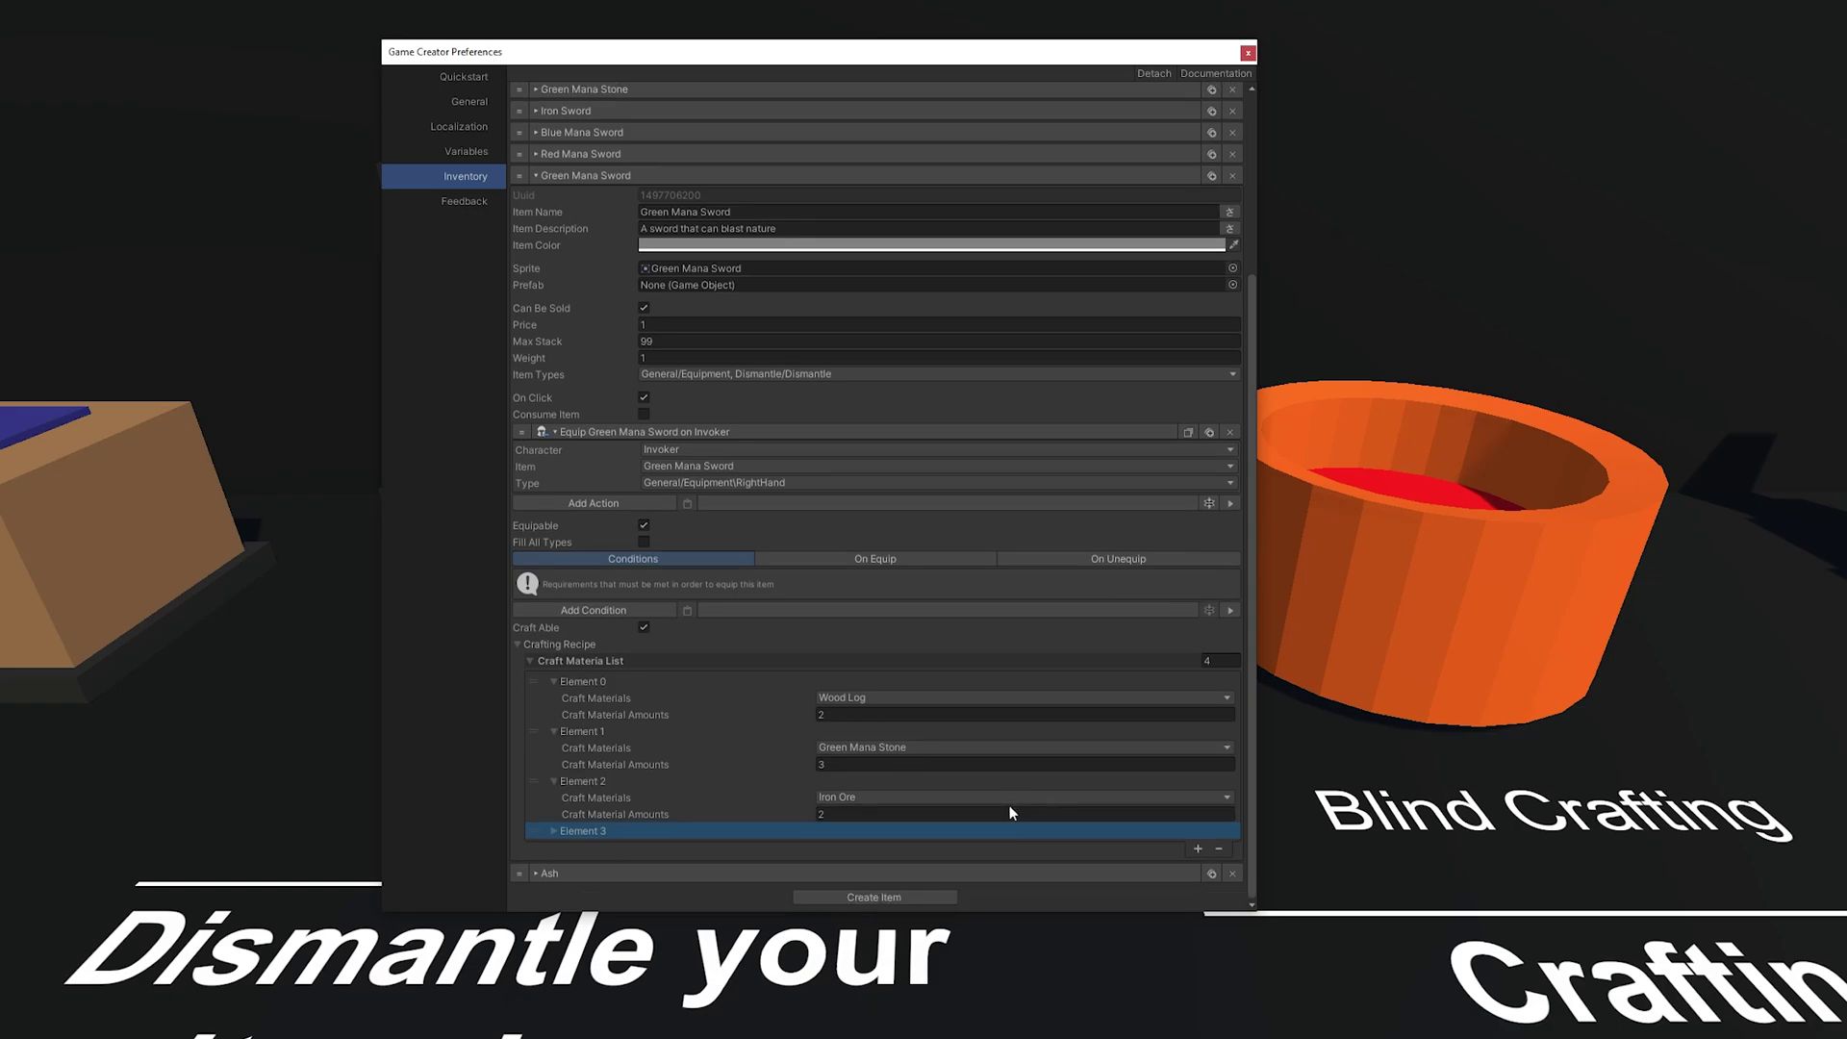
click(551, 829)
click(835, 814)
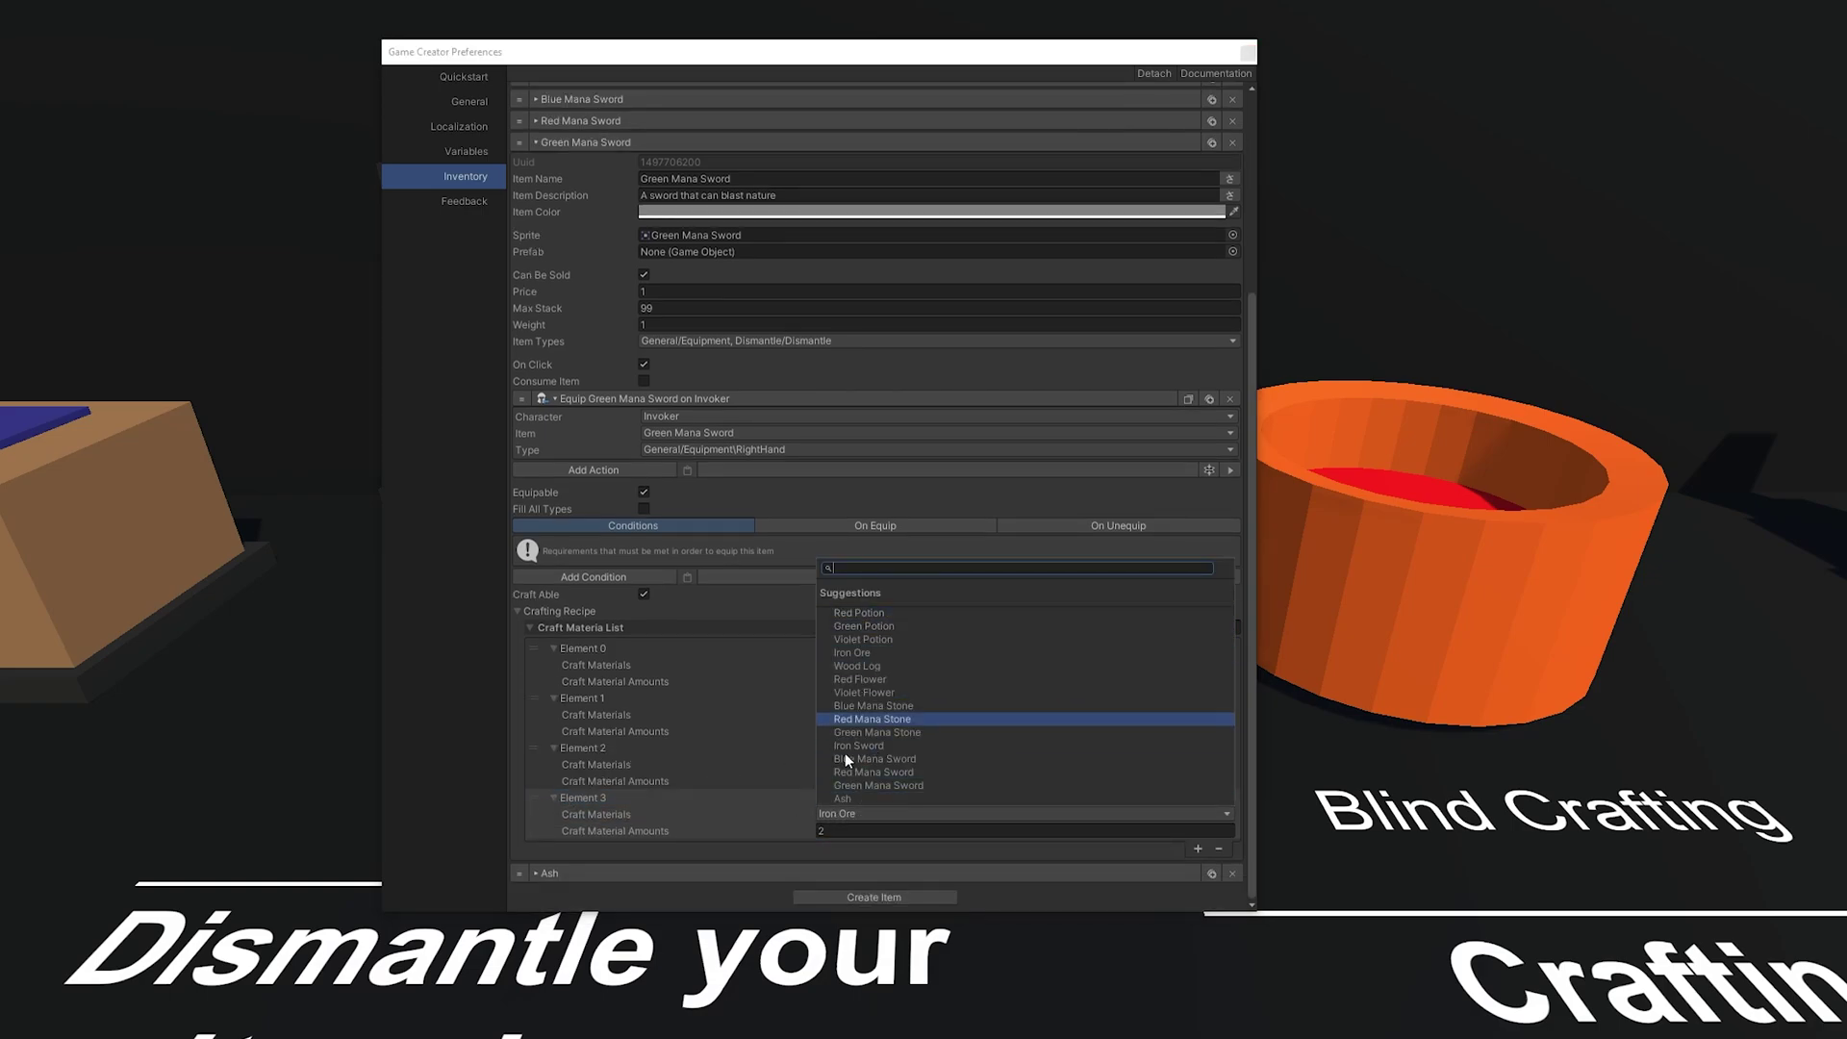
click(621, 846)
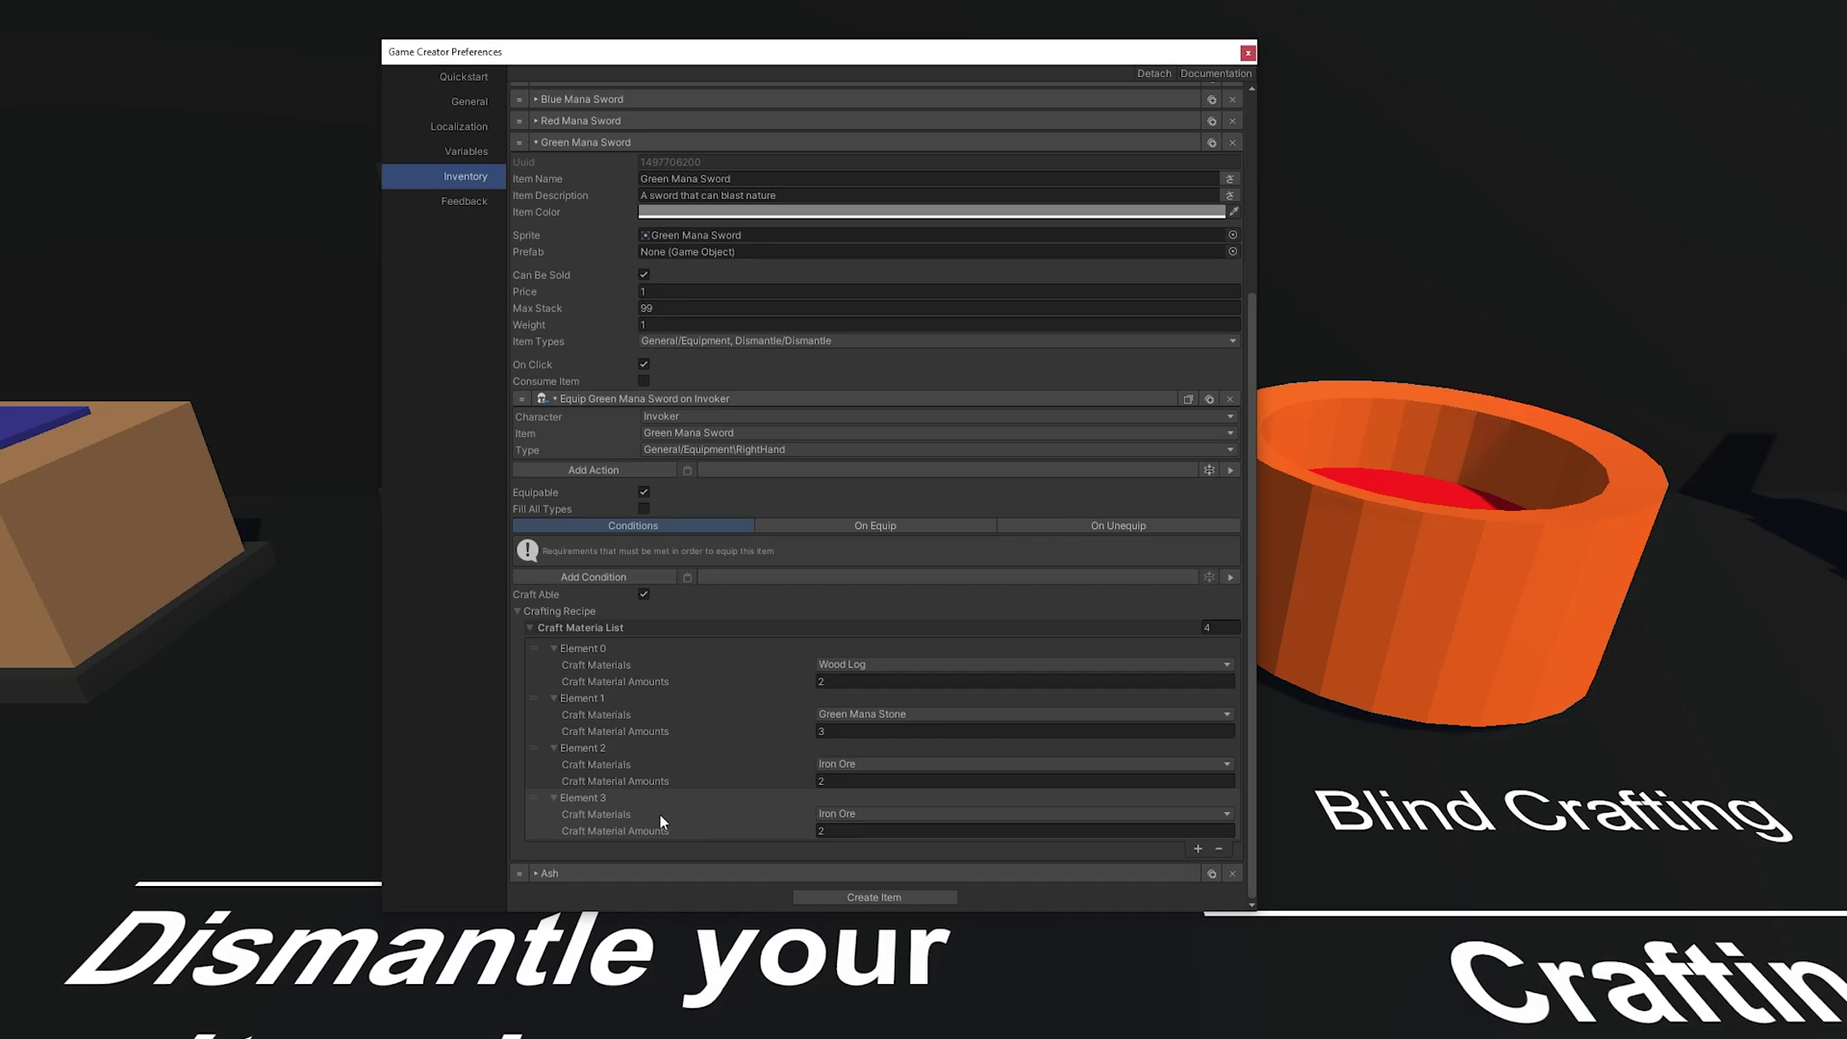
scroll(689, 820, up, 5)
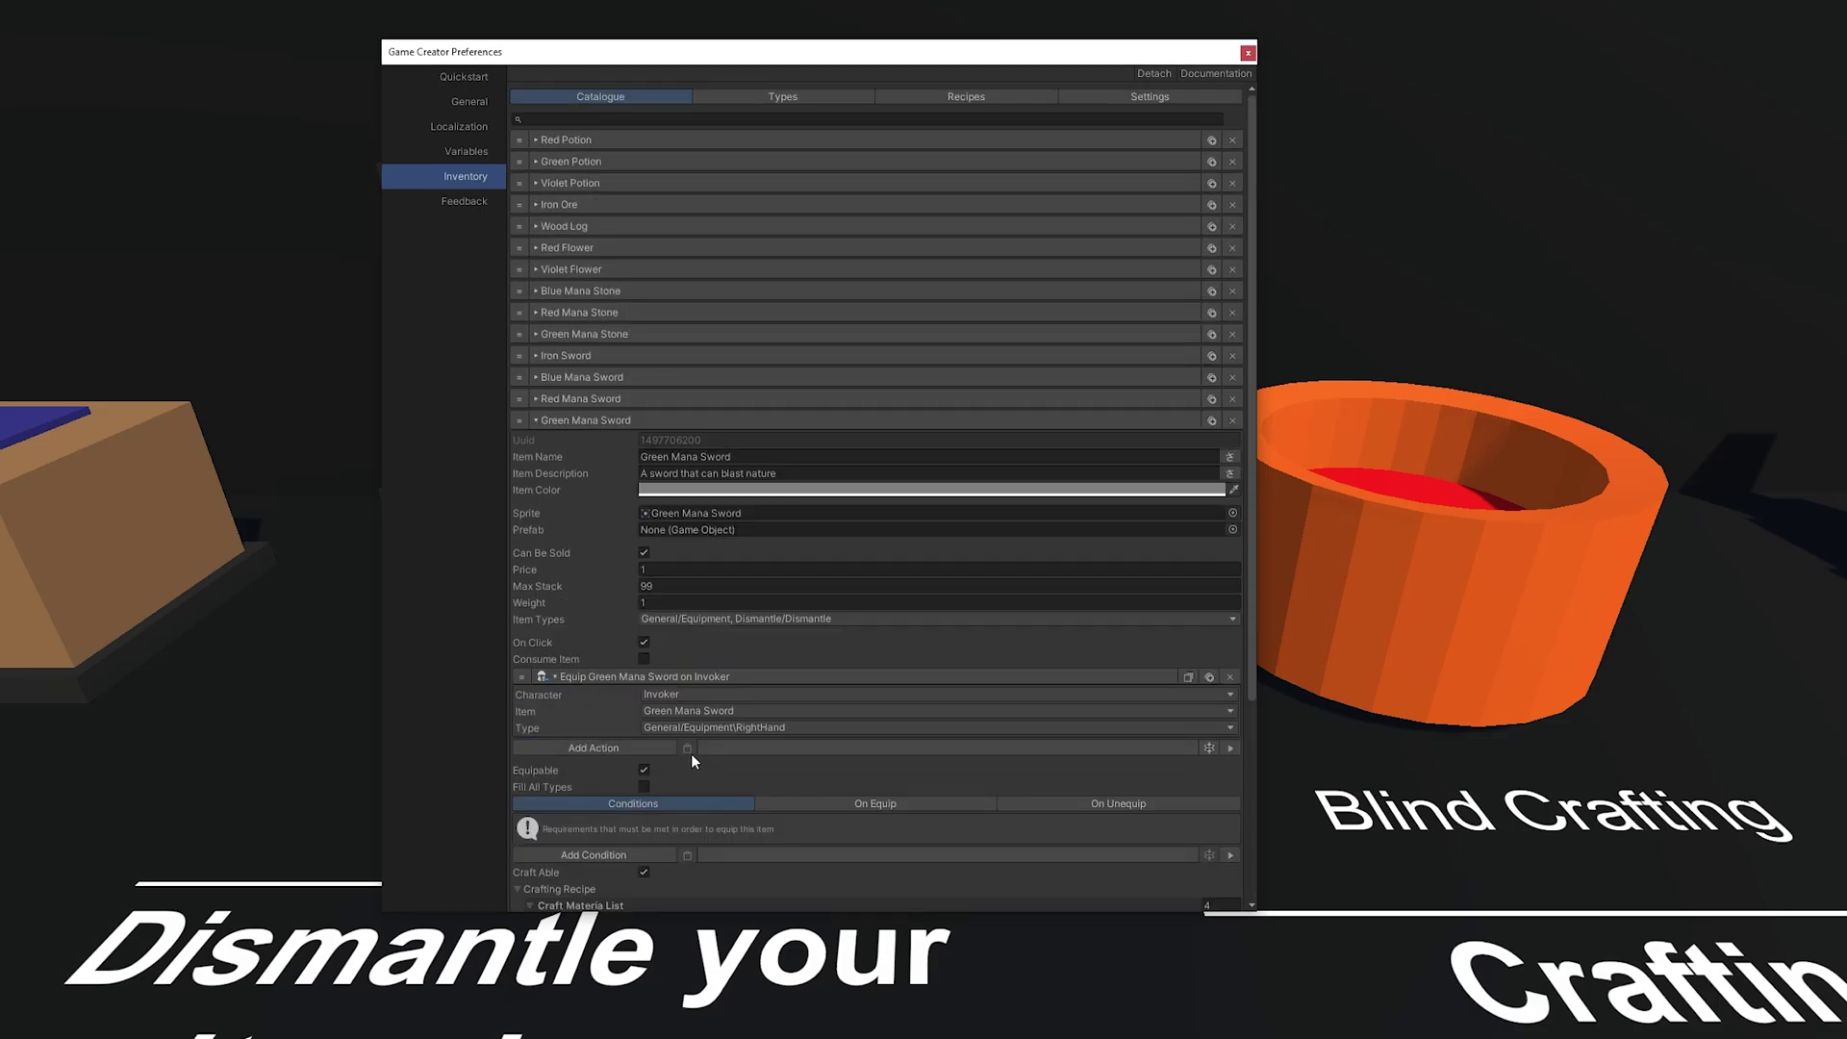
click(959, 99)
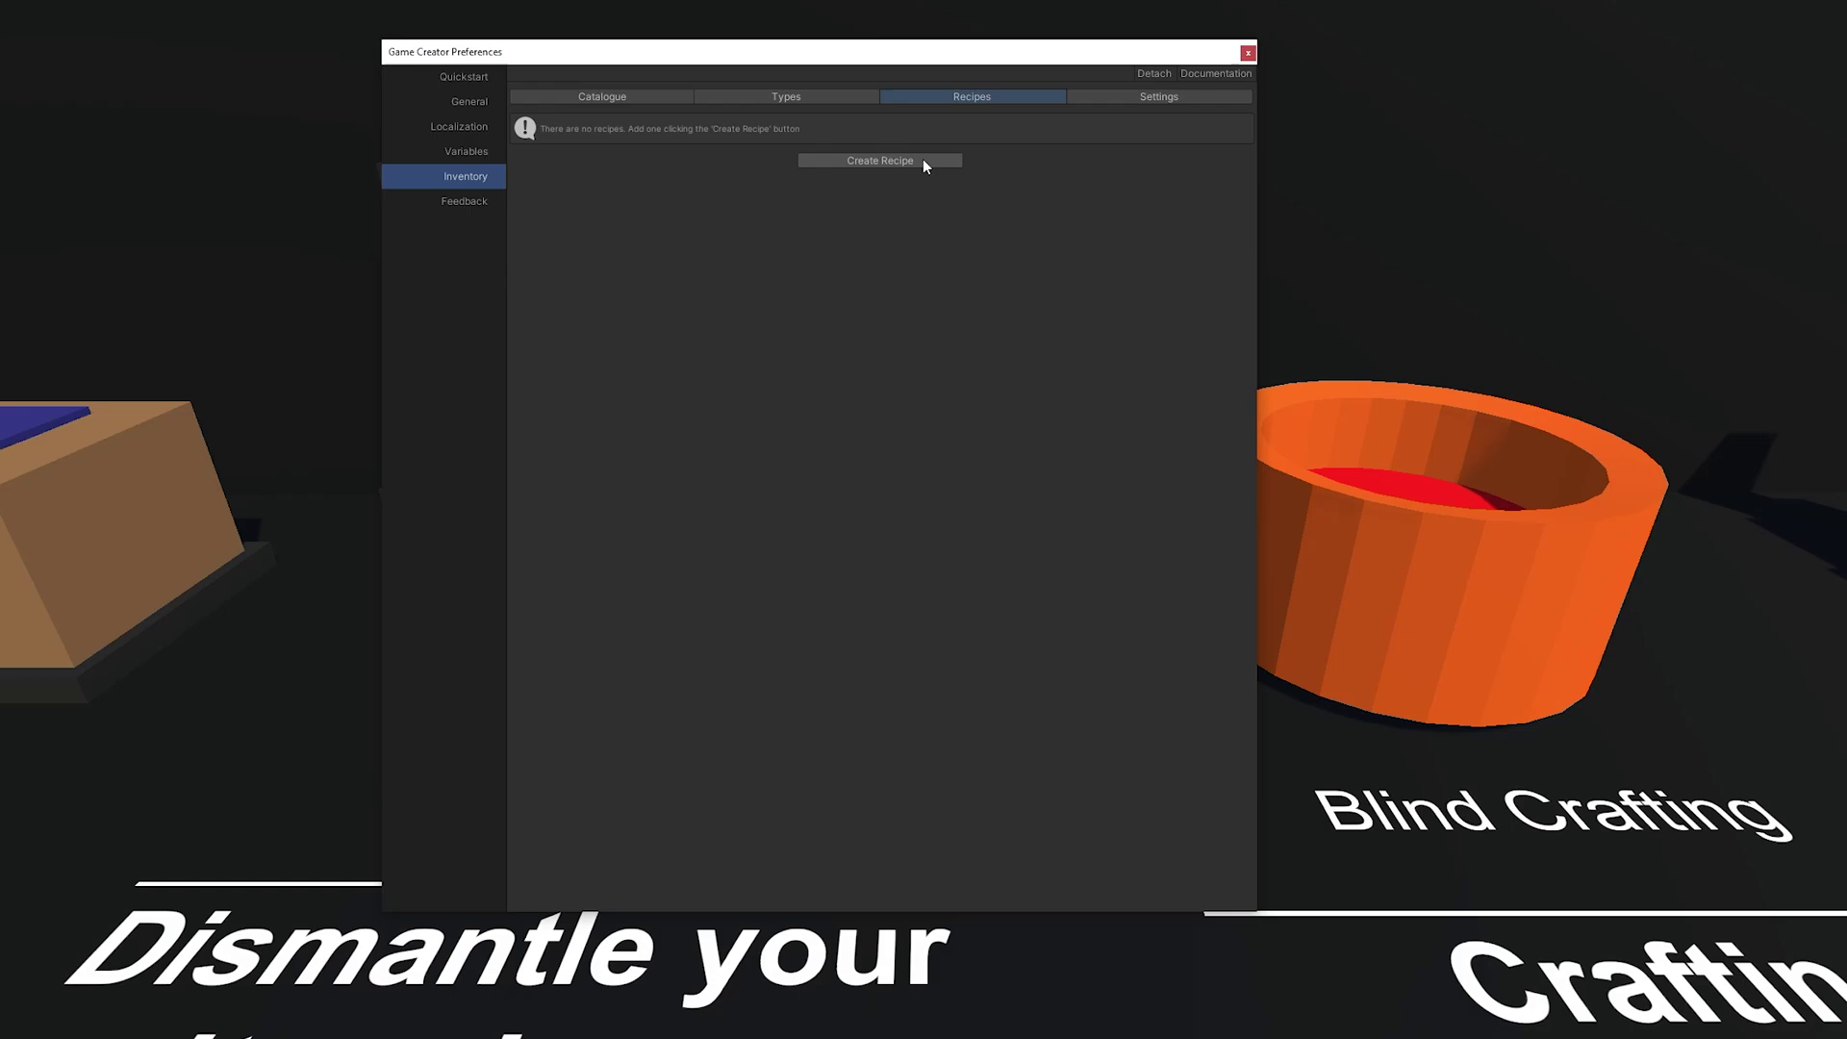
click(842, 157)
click(629, 118)
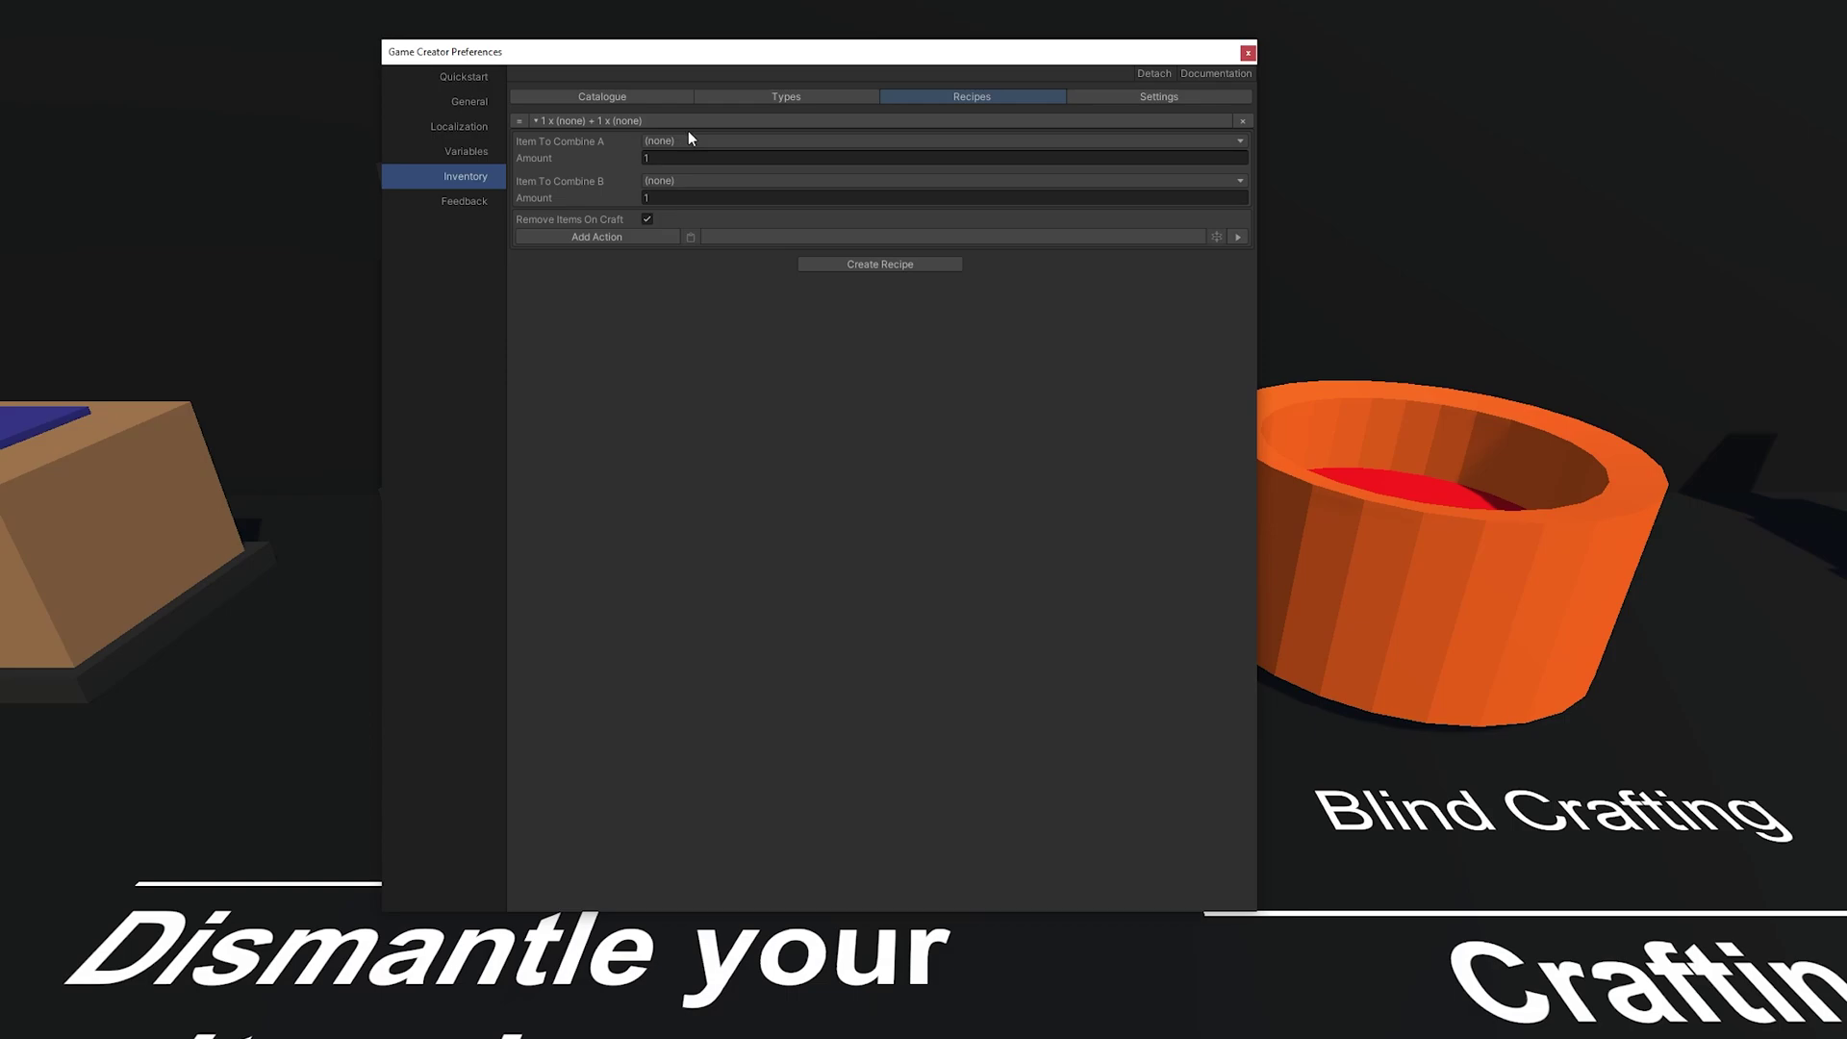
click(1242, 121)
click(637, 96)
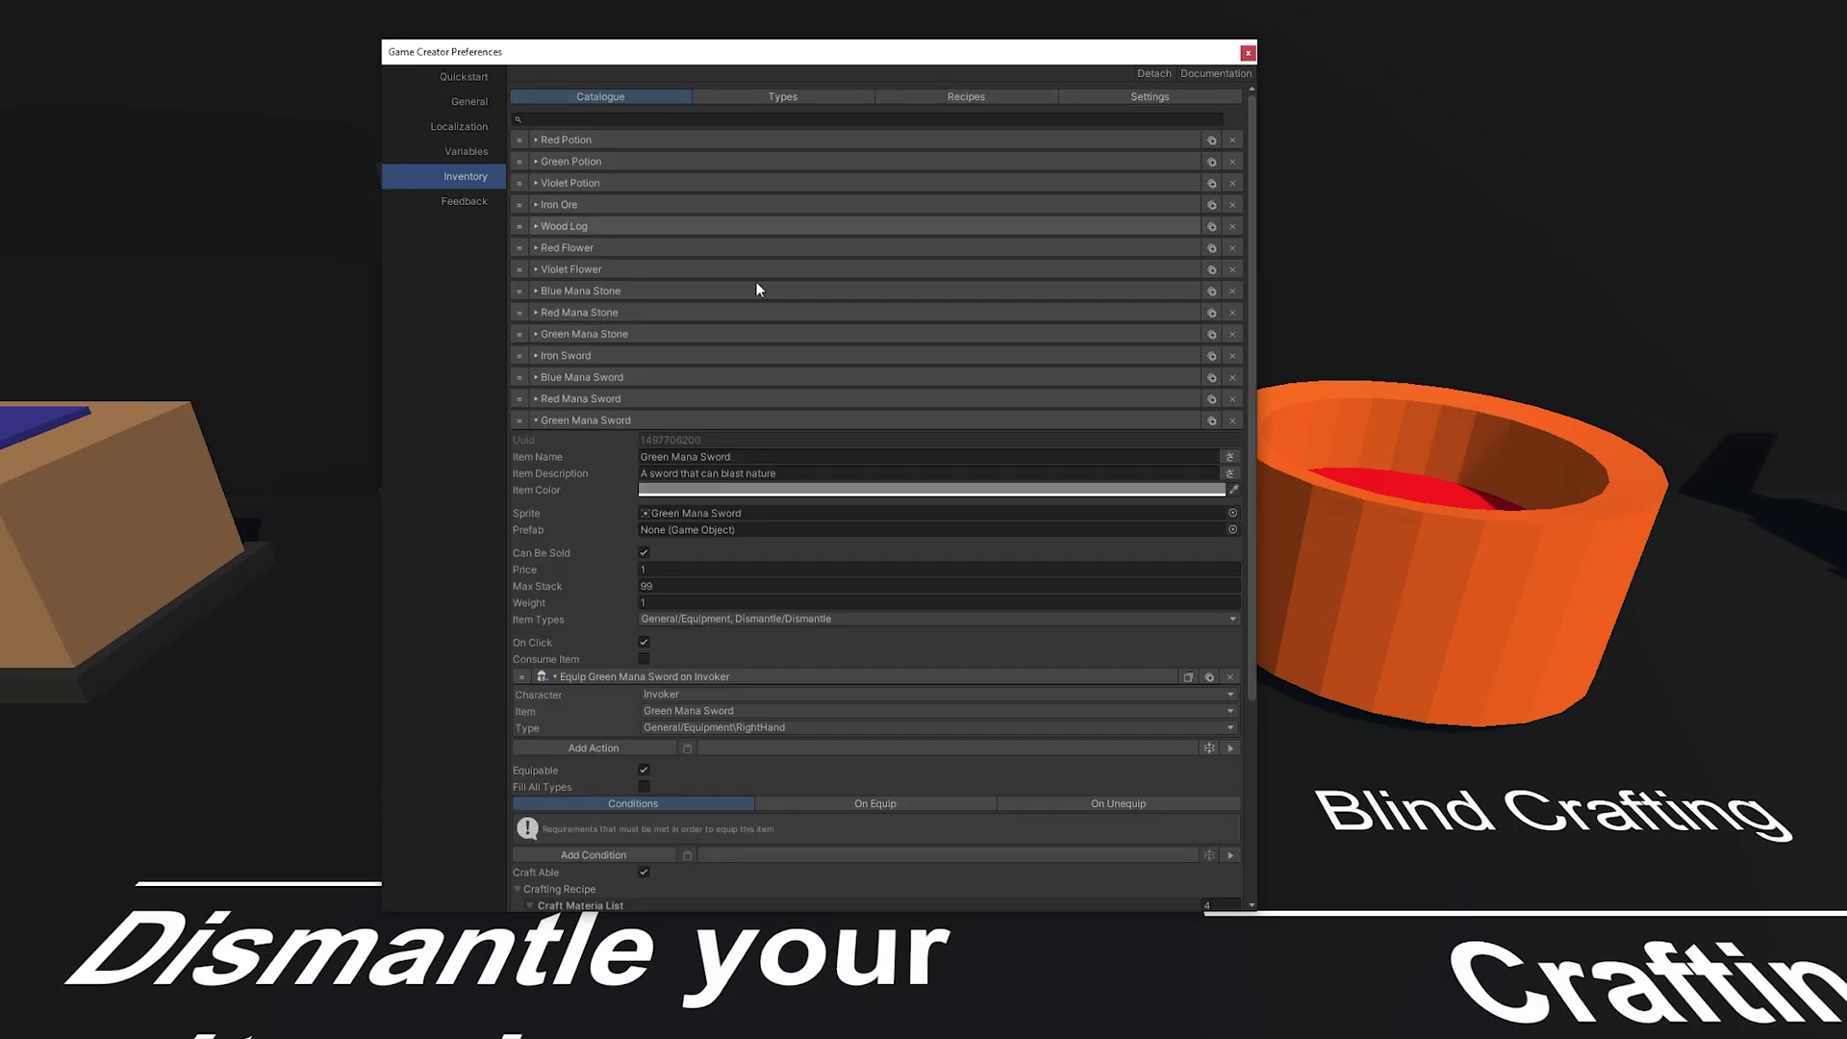
scroll(799, 475, down, 5)
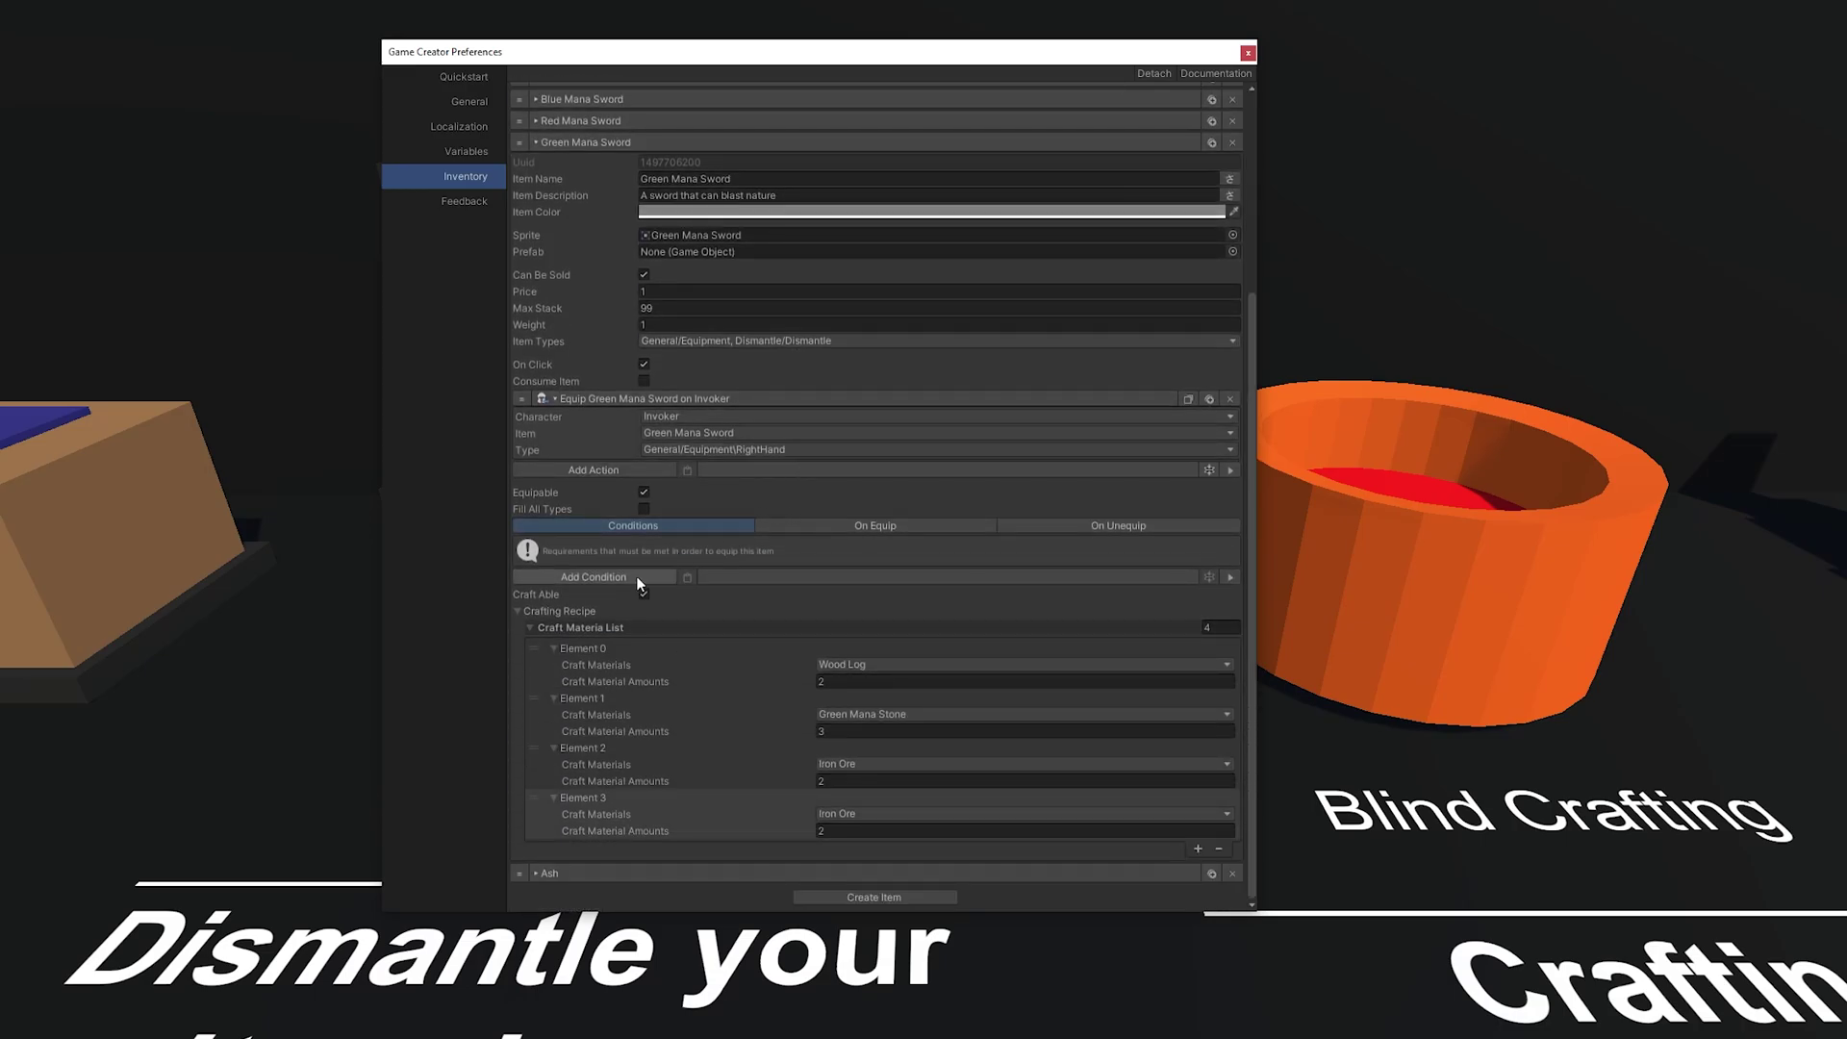
scroll(660, 670, up, 3)
scroll(660, 664, up, 3)
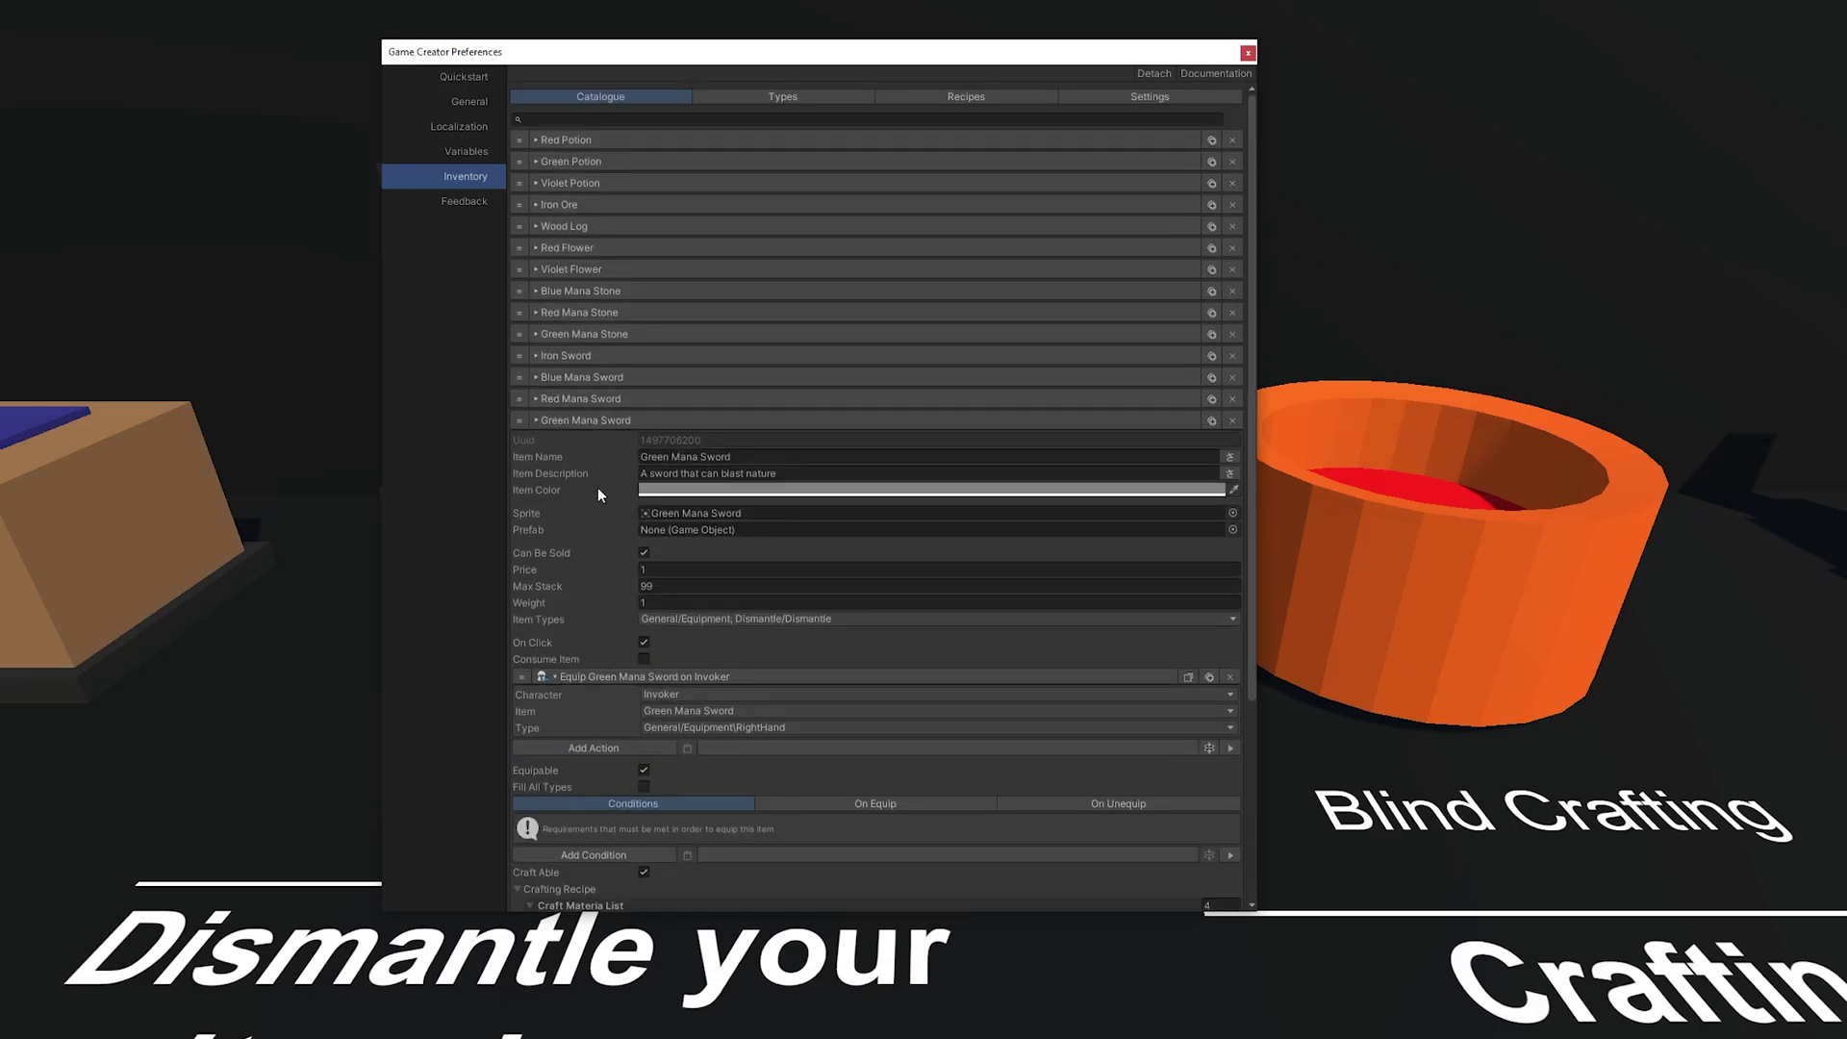
scroll(597, 486, down, 6)
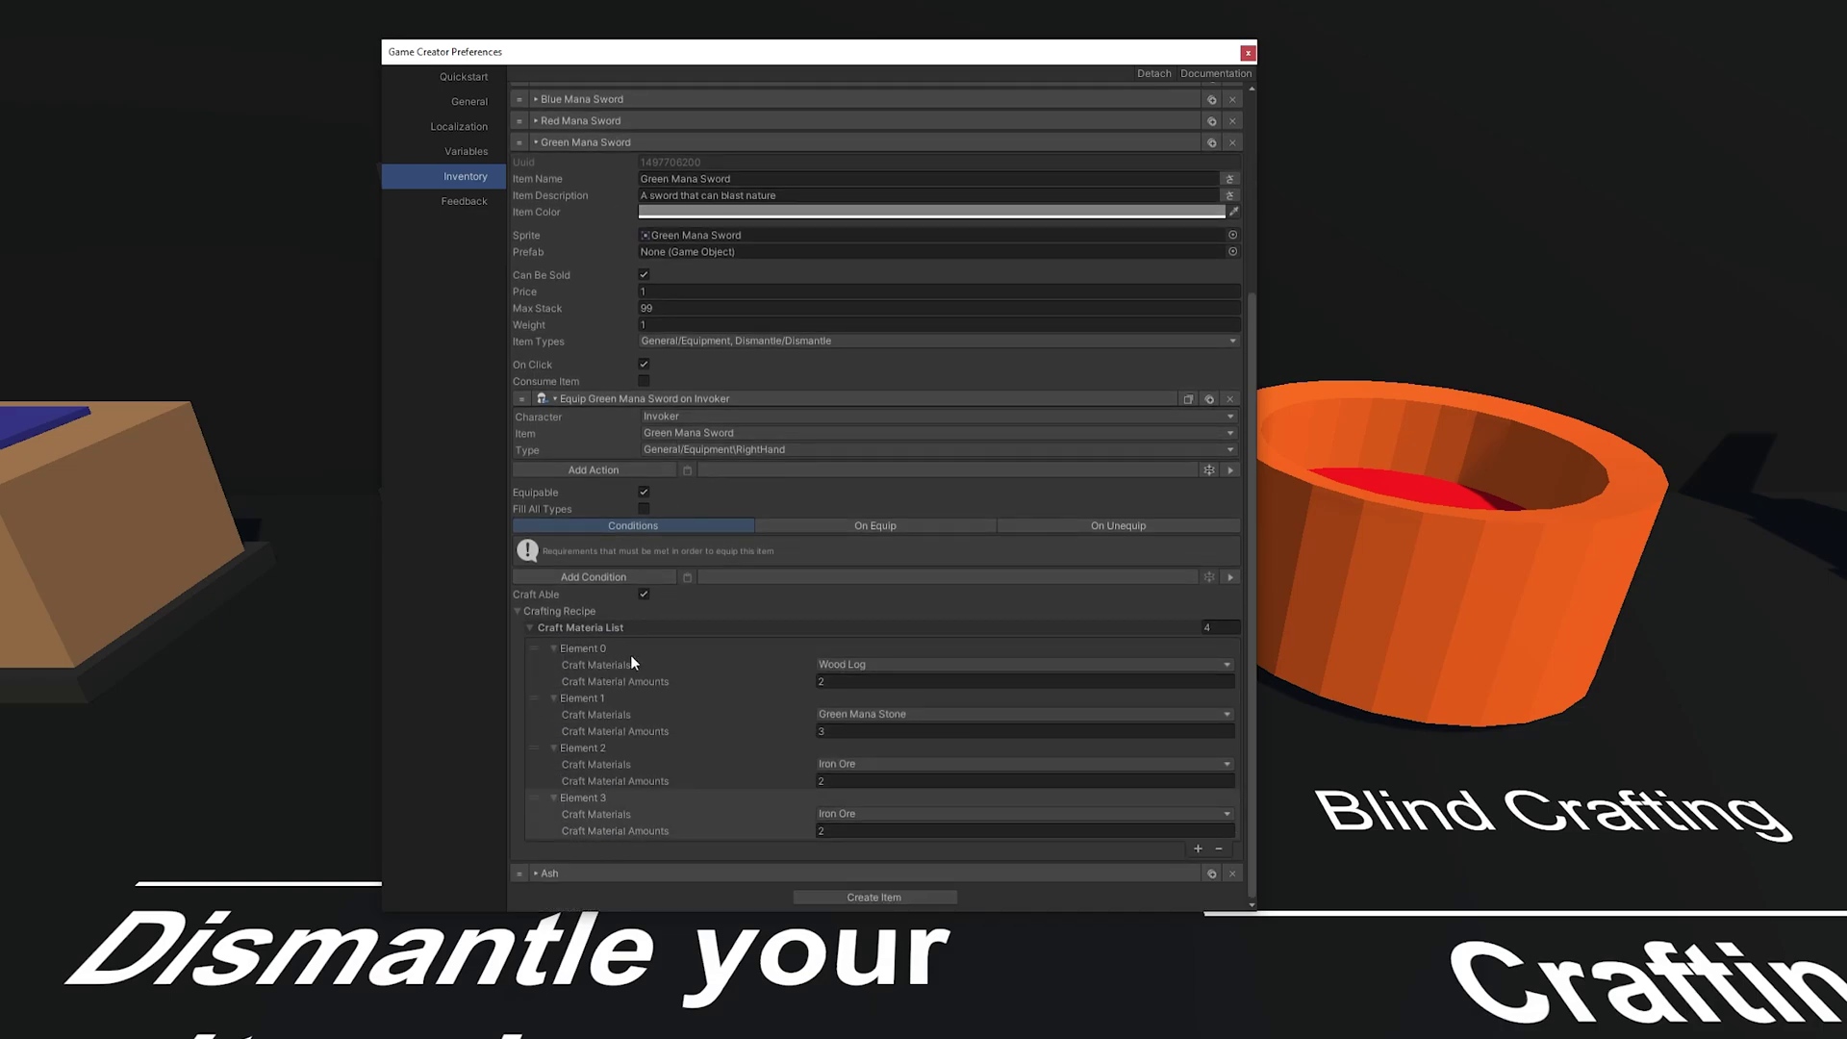
Open and dismiss Element 3's material choices unchanged, then collapse the Crafting Recipe foldout.
click(855, 815)
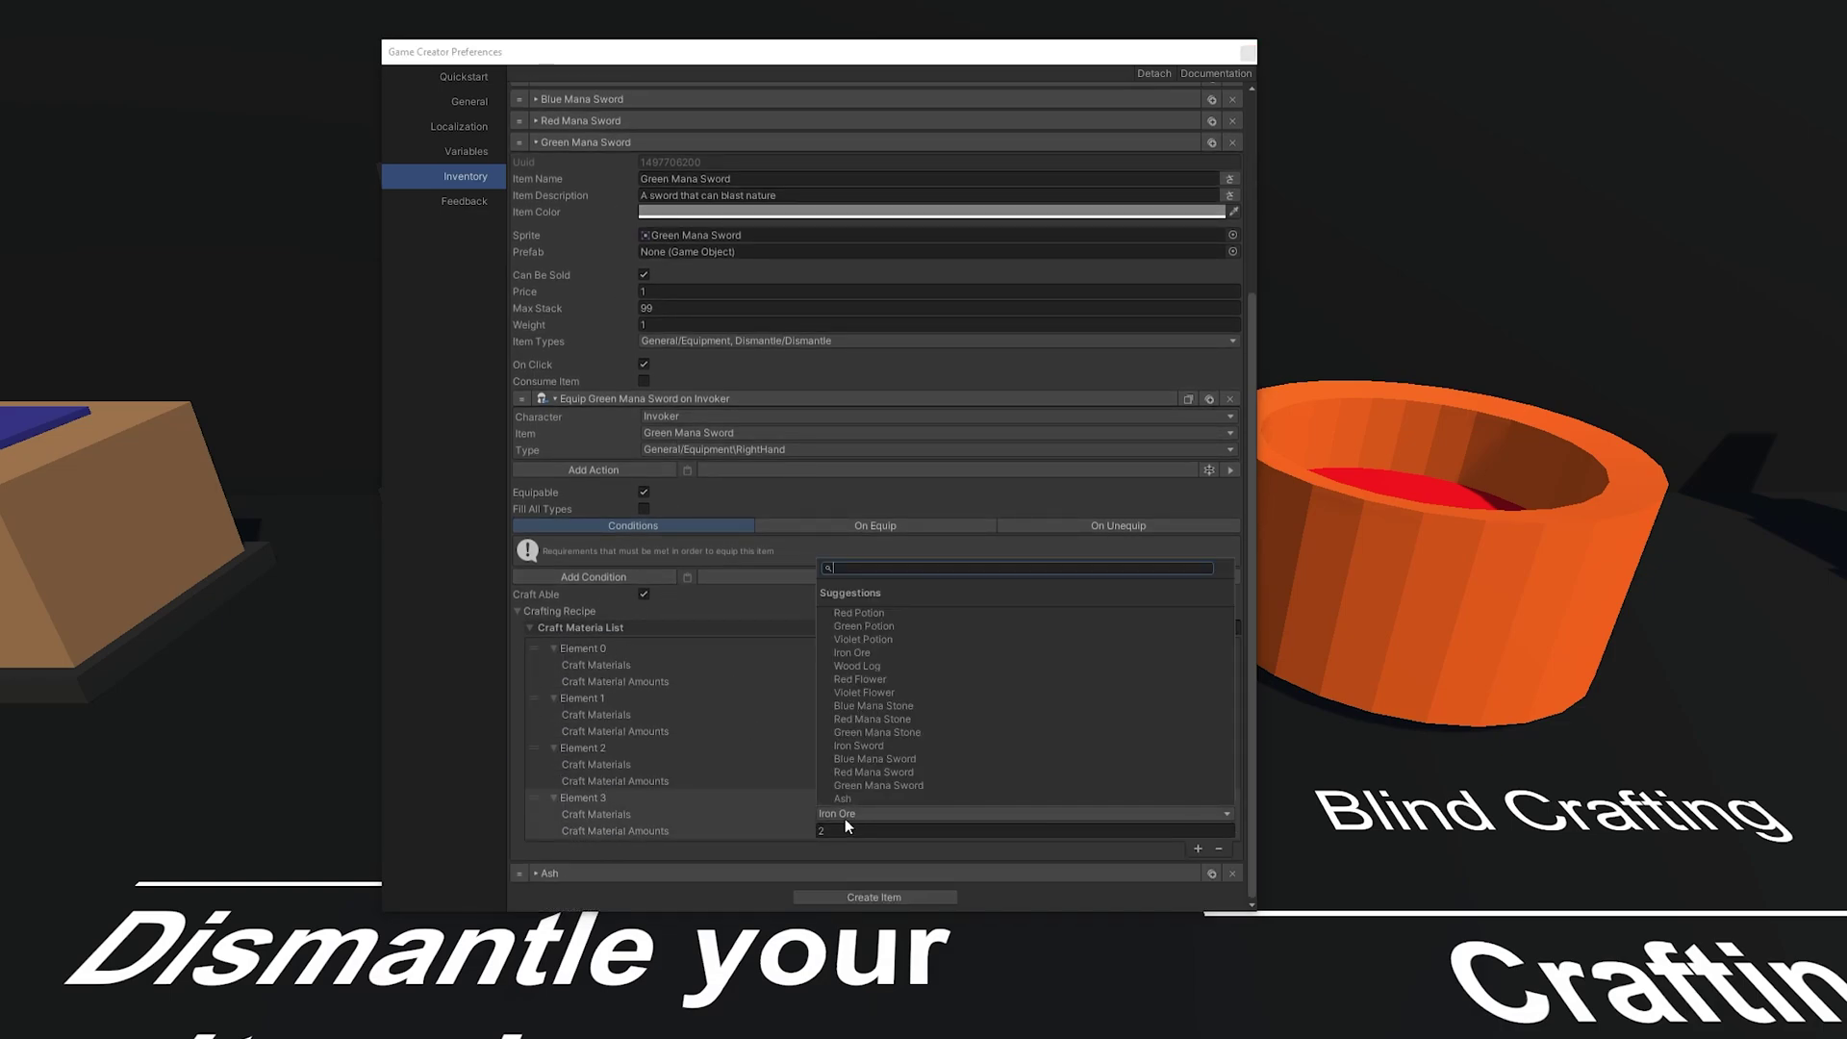
click(731, 860)
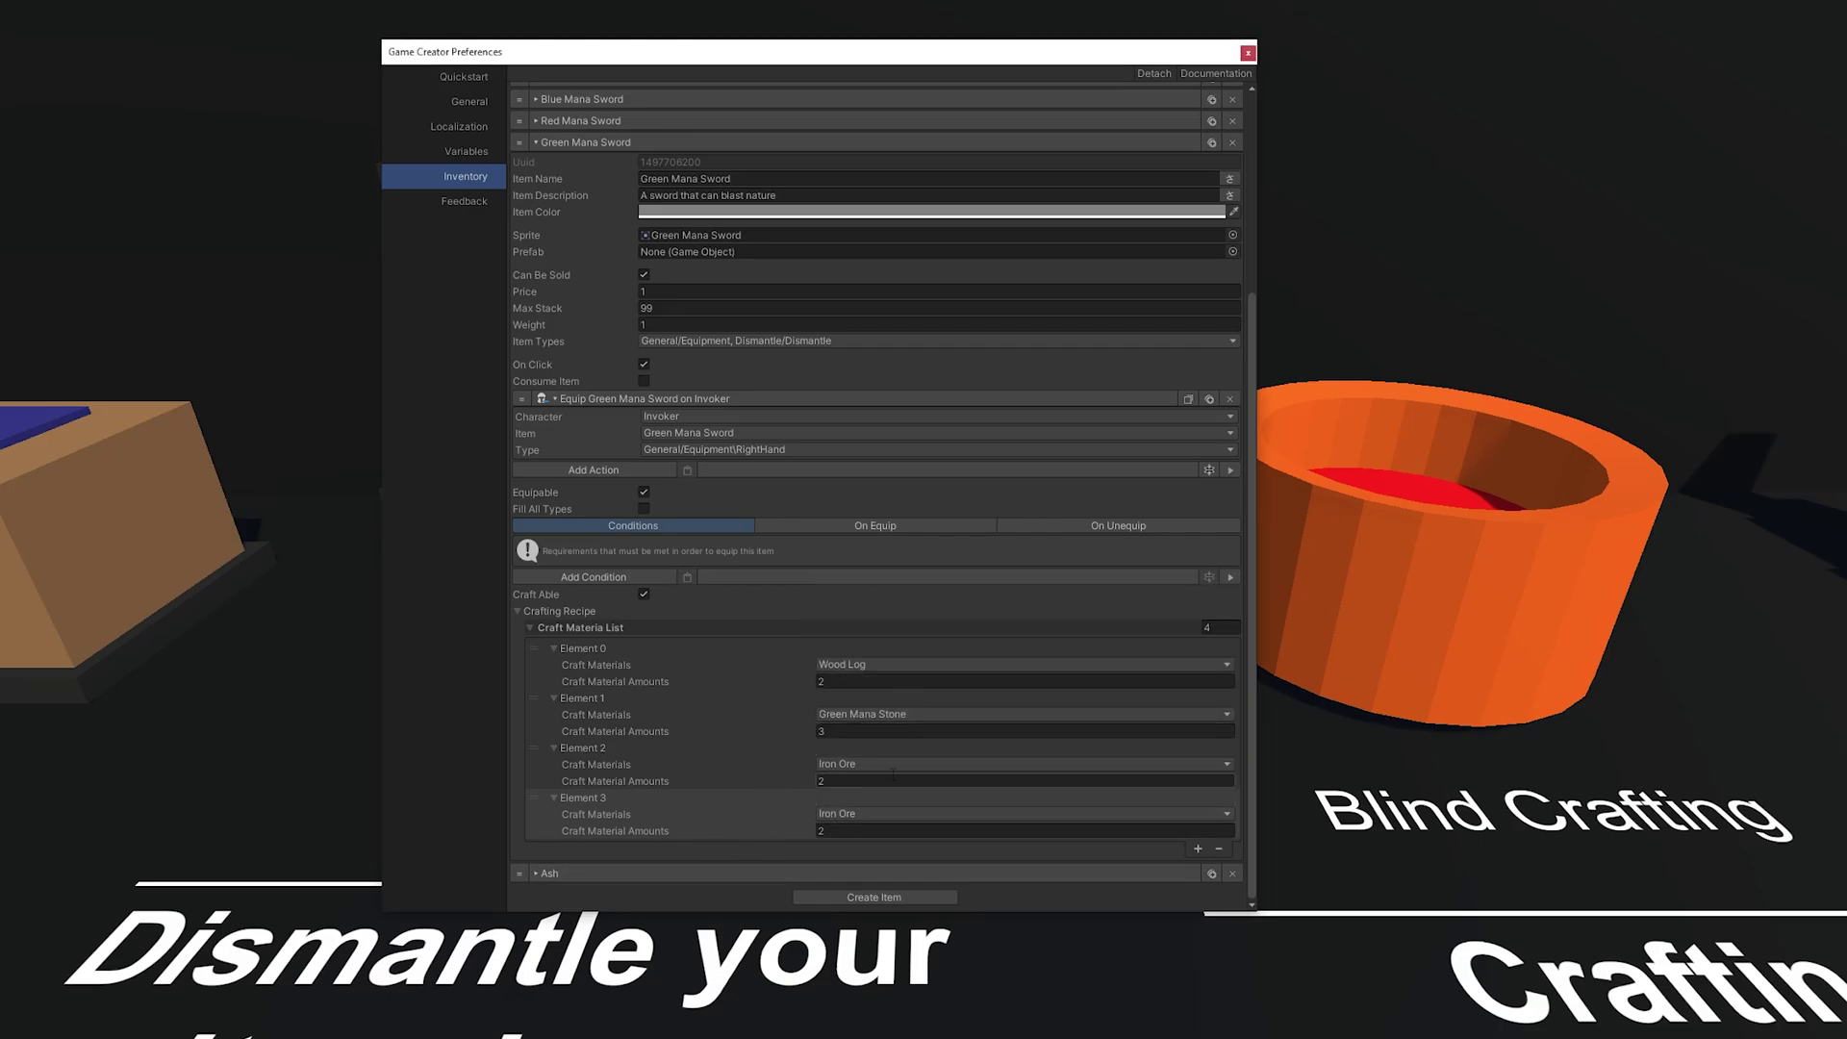
click(871, 817)
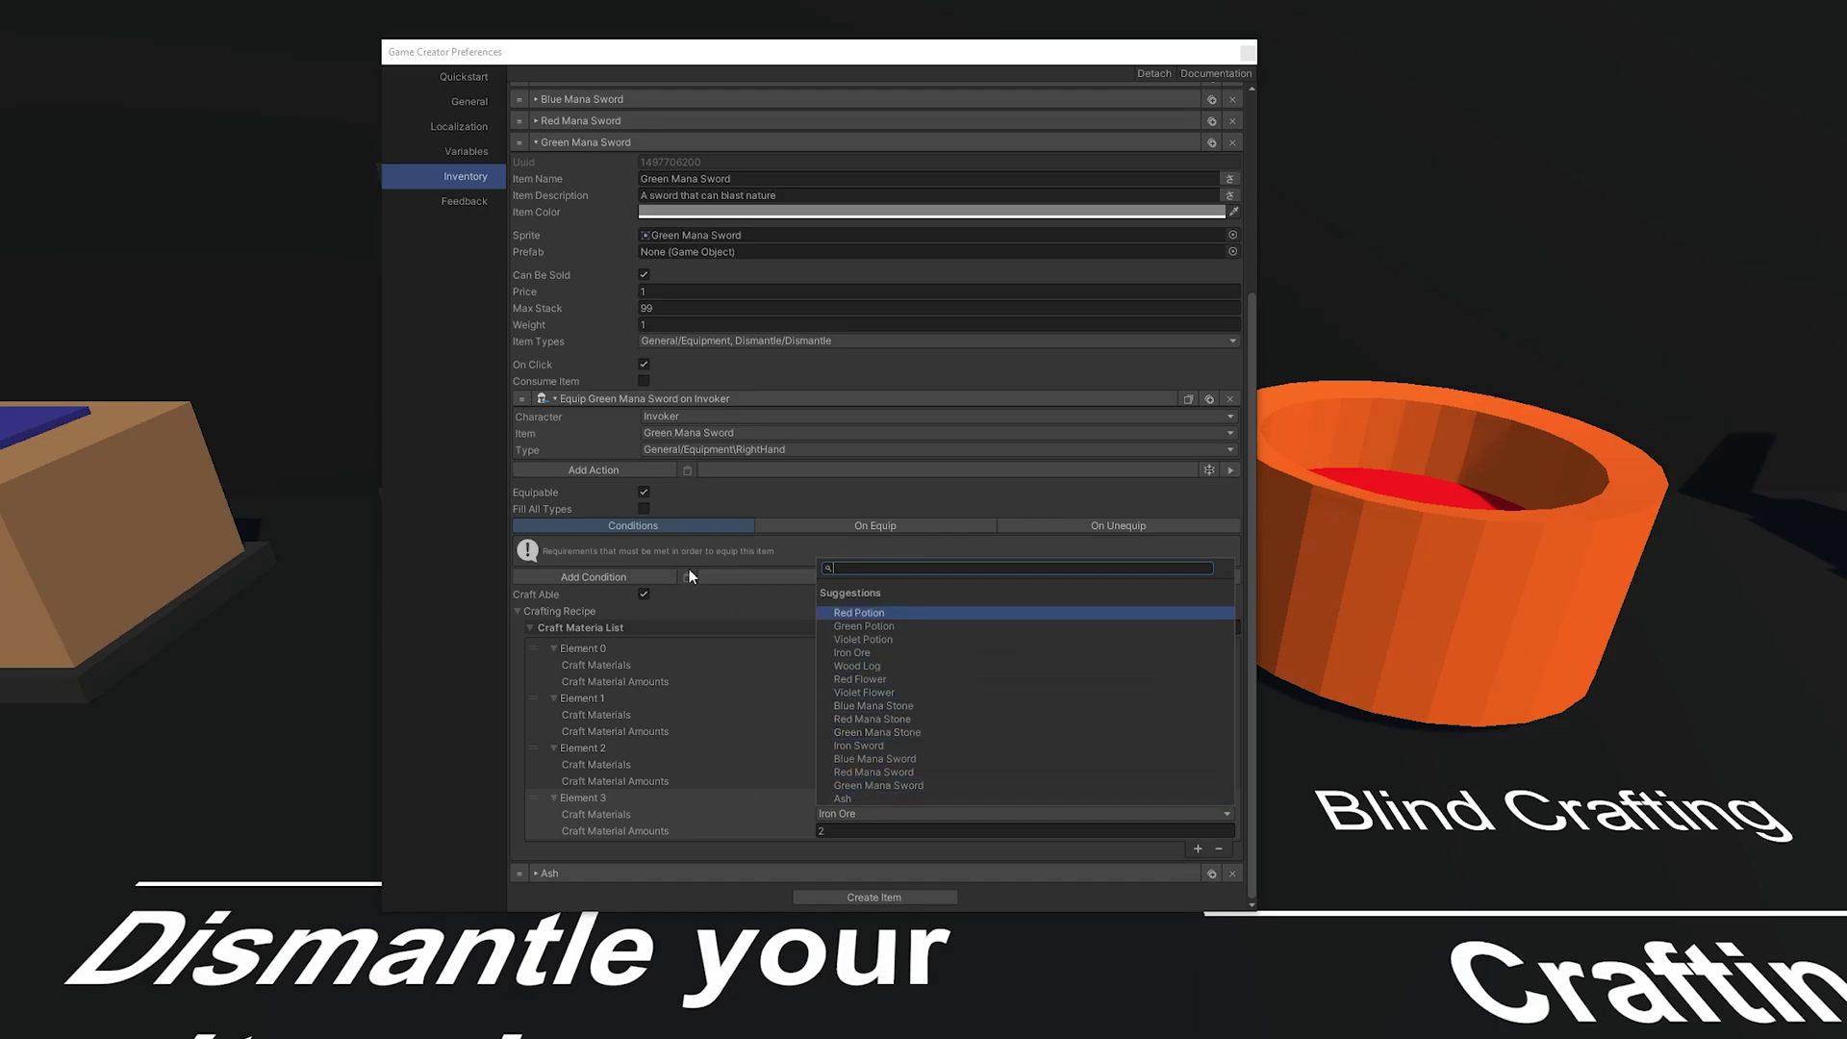
click(767, 556)
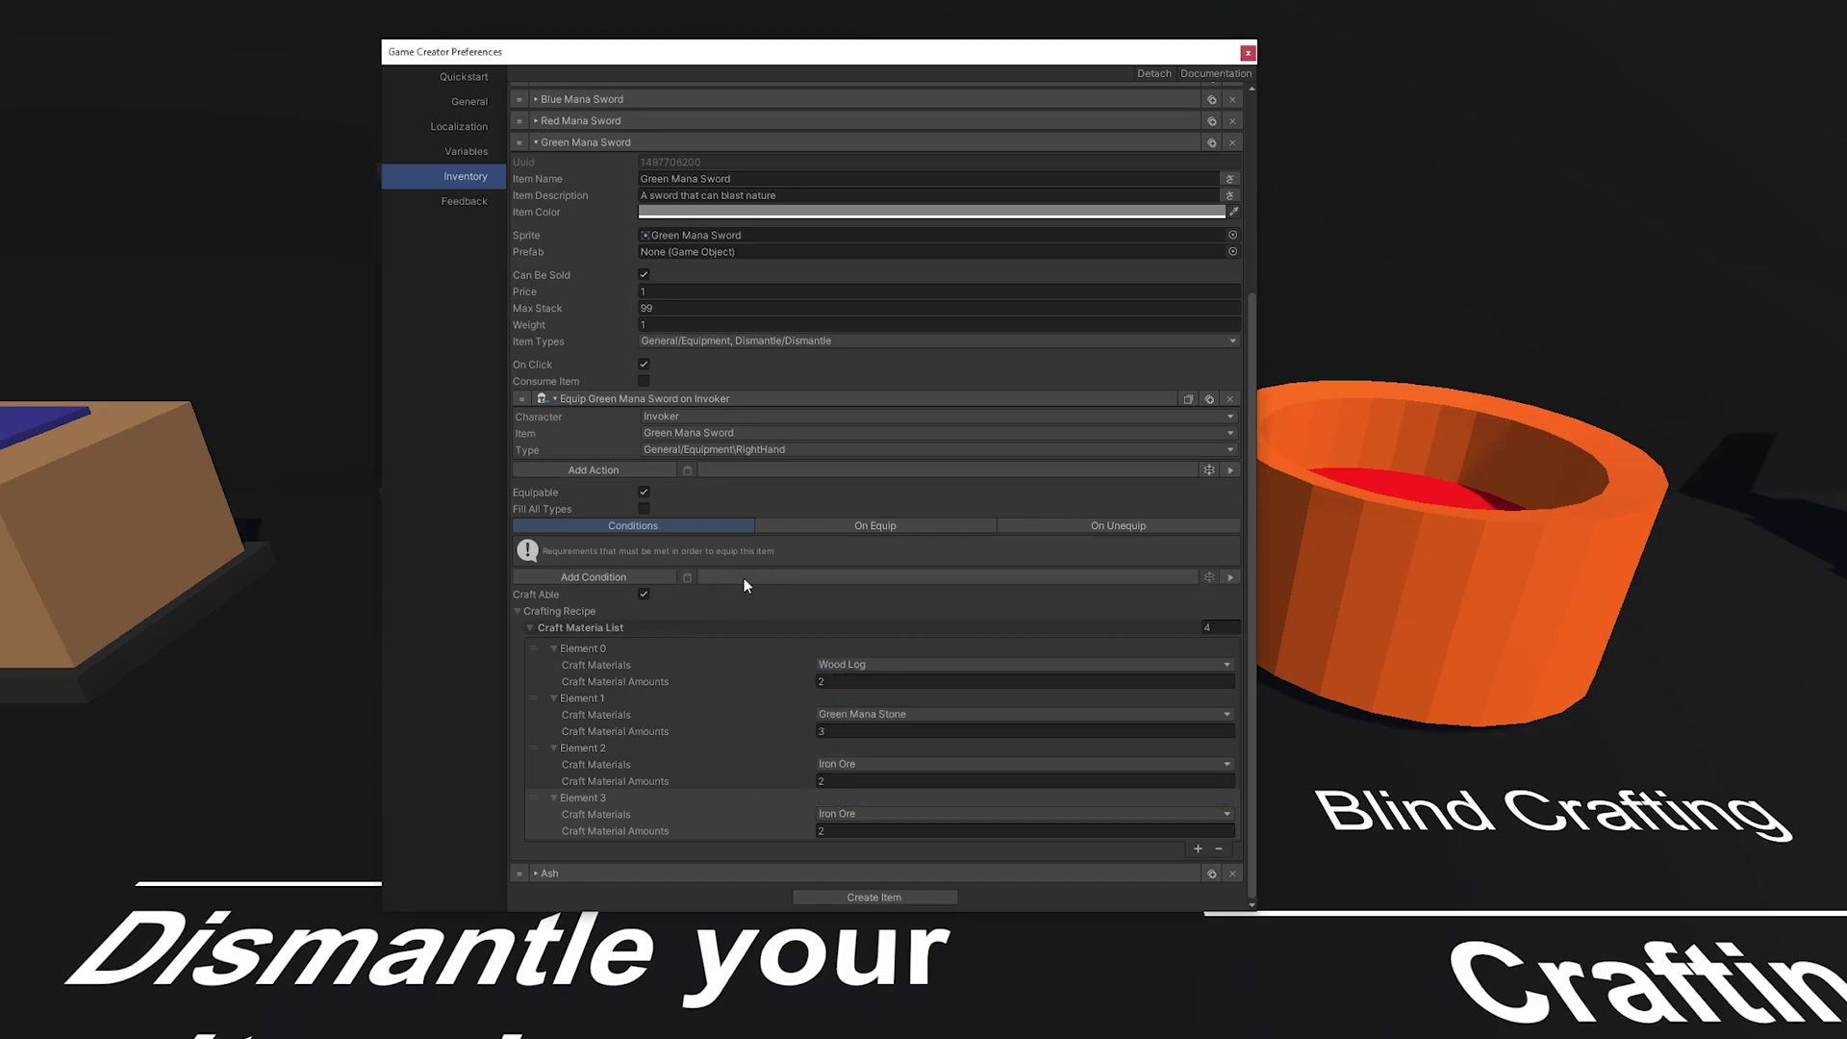
scroll(616, 645, up, 1)
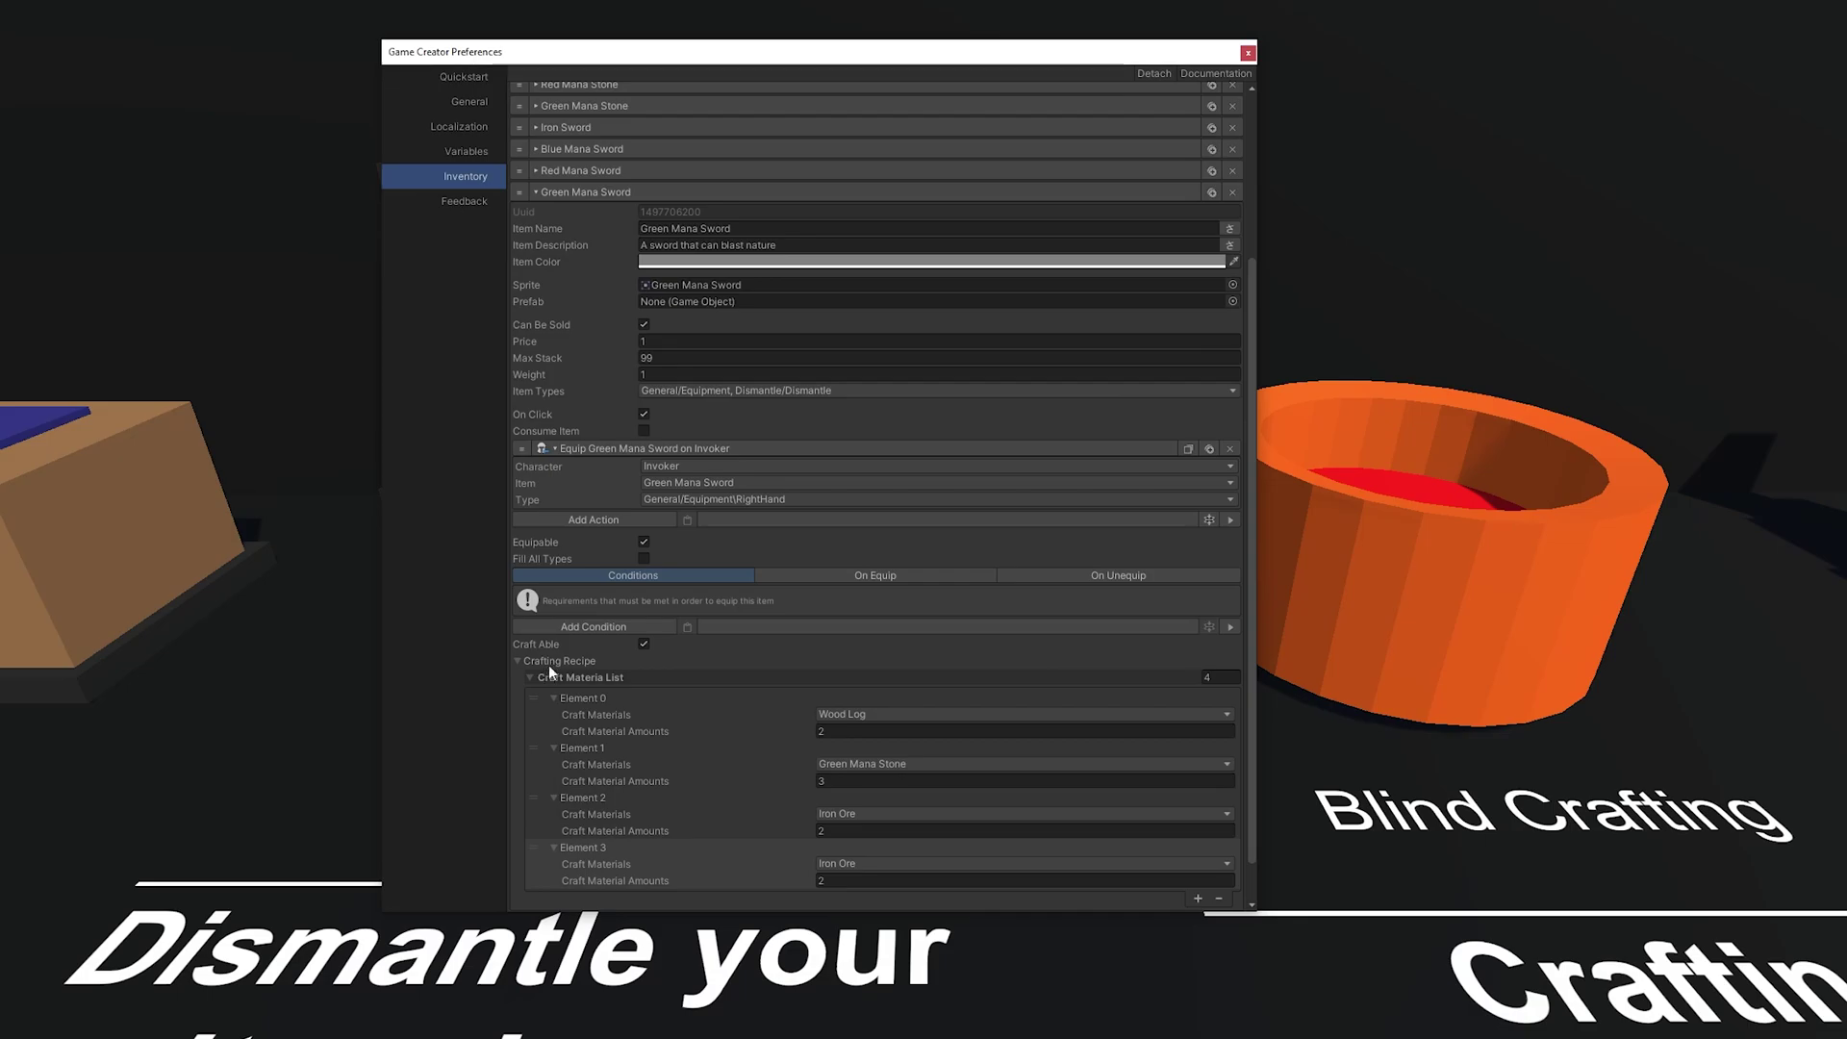
click(549, 664)
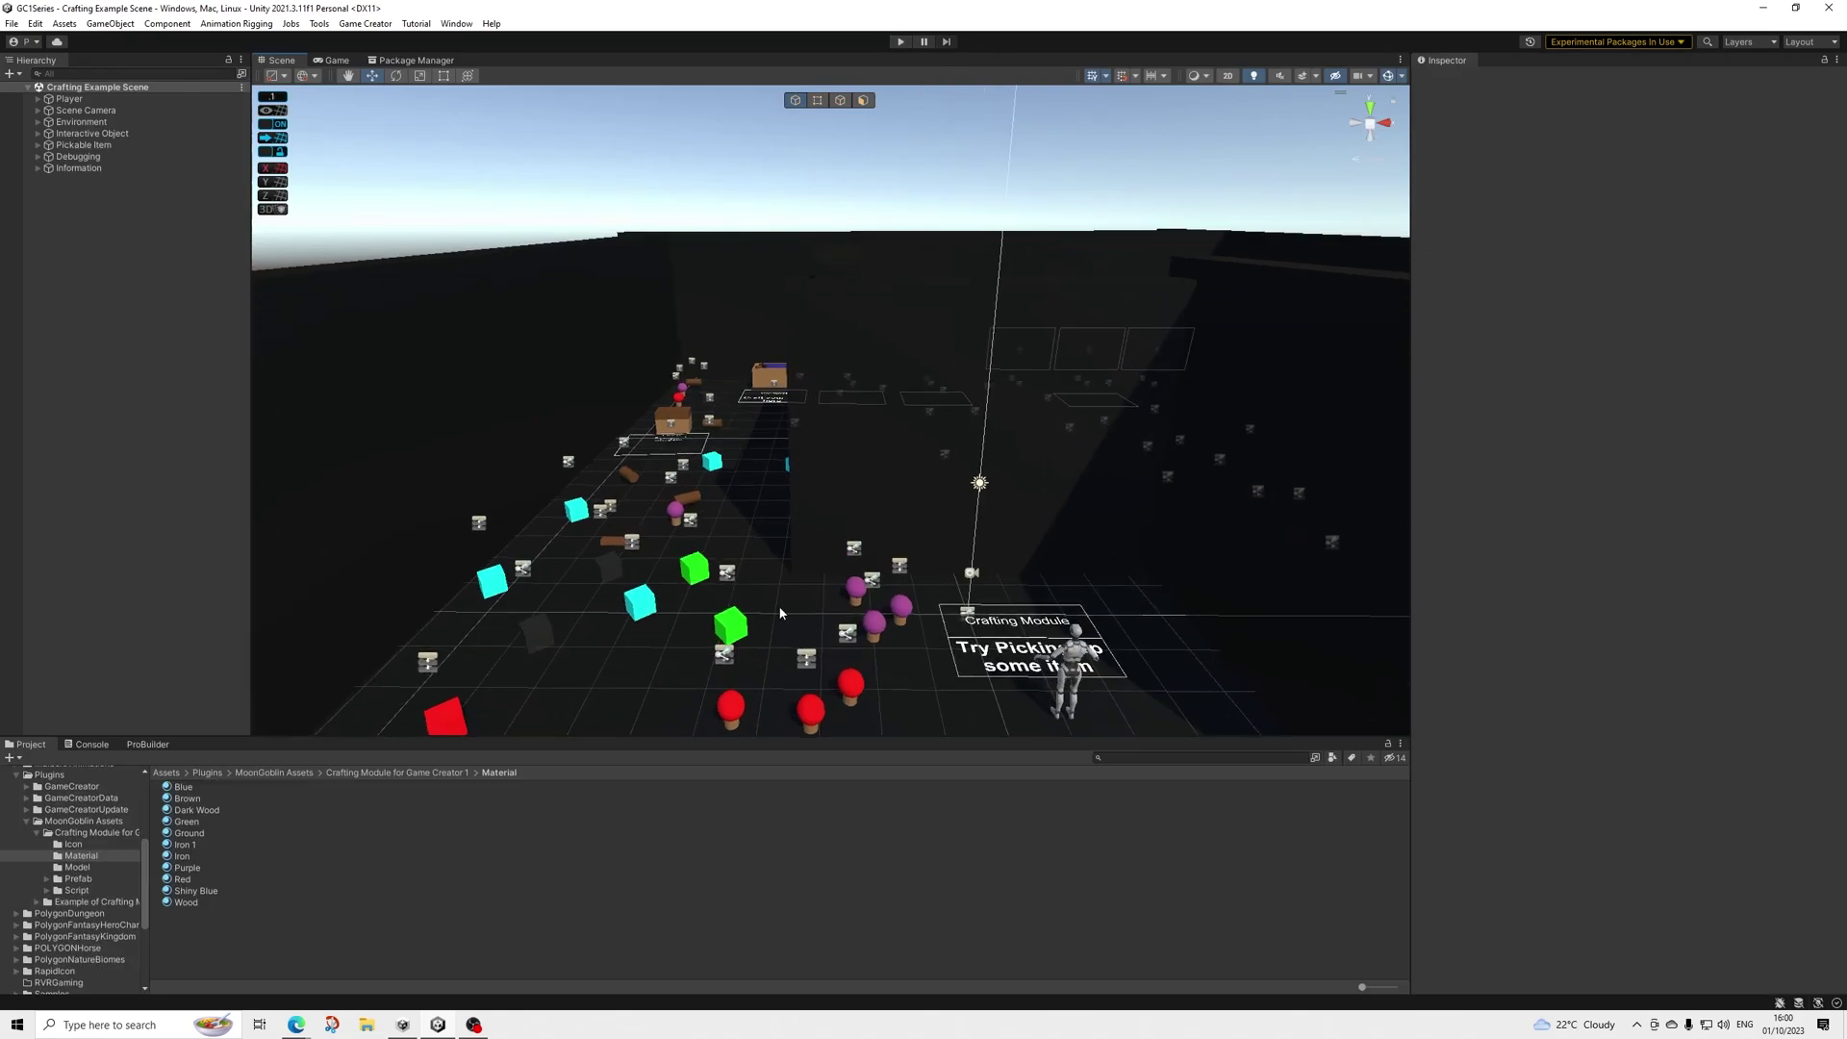
Select a Violet Flower pickup and inspect its Cylinder > Trigger Interact show/hide Interact Canvas actions.
scroll(794, 496, up, 3)
click(857, 575)
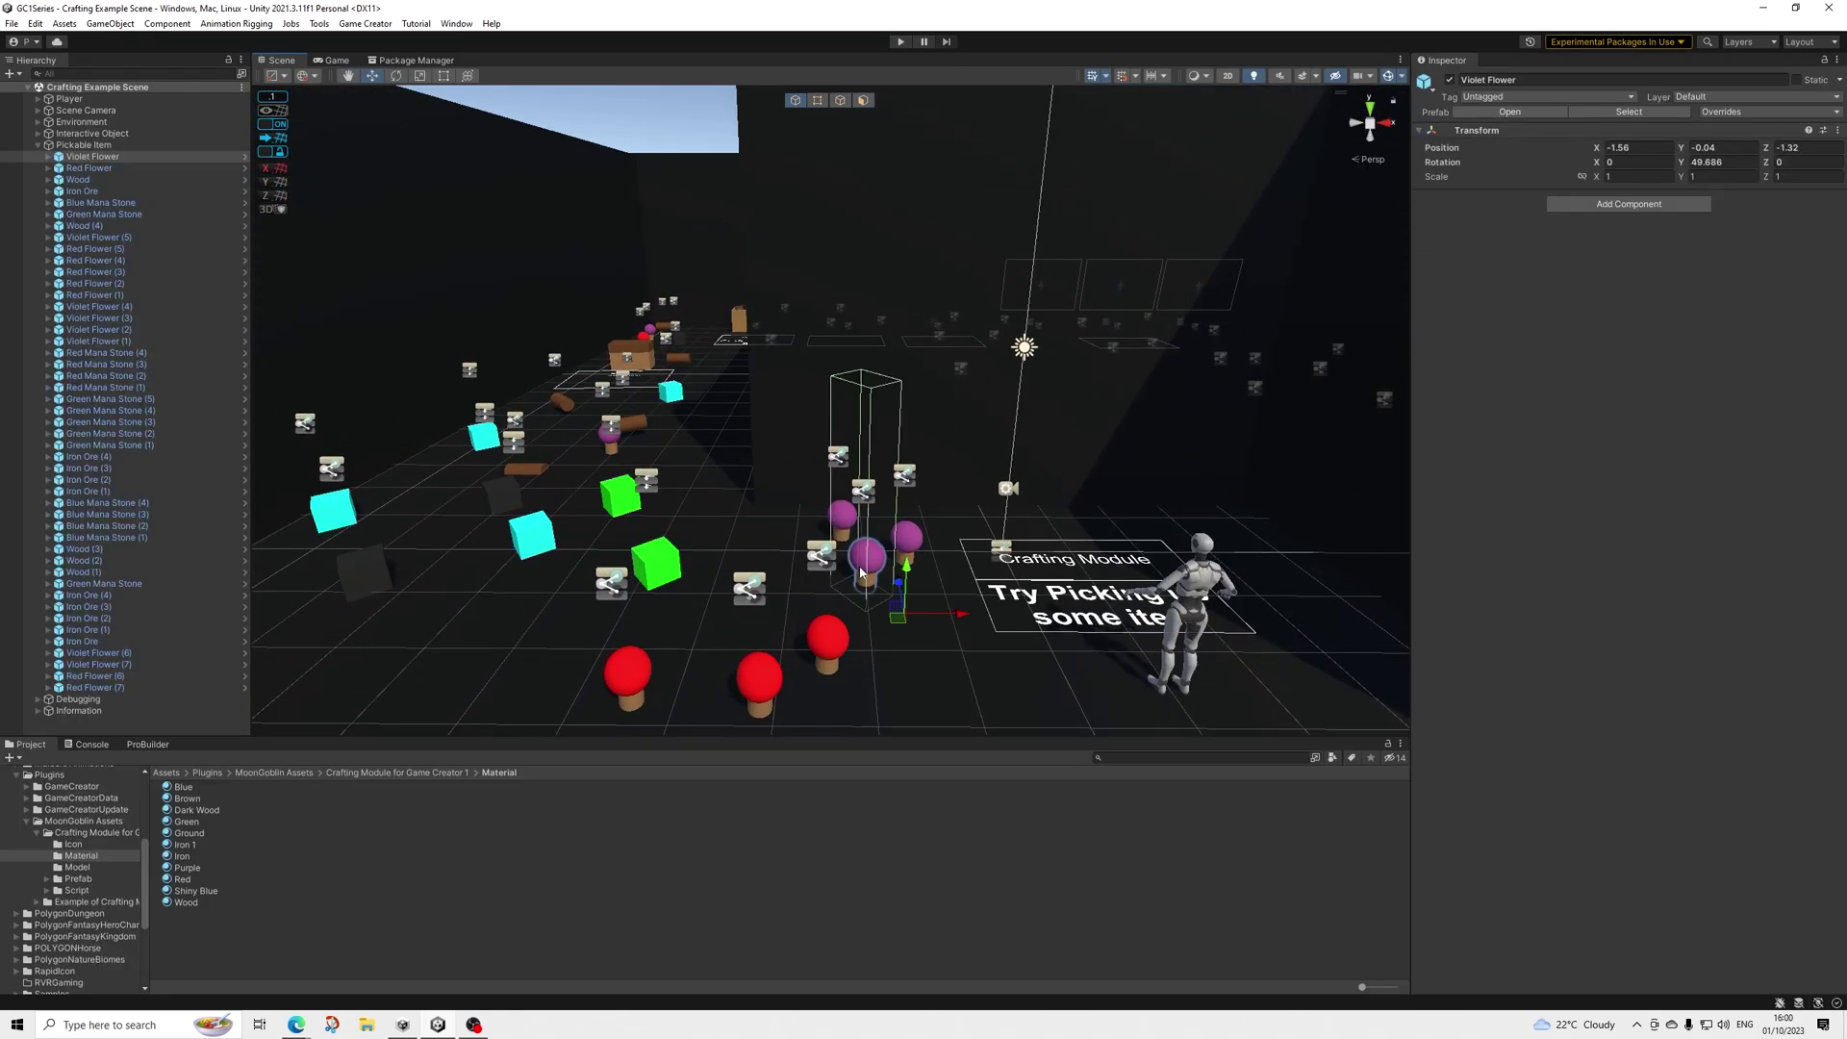
scroll(861, 571, up, 3)
scroll(862, 571, down, 2)
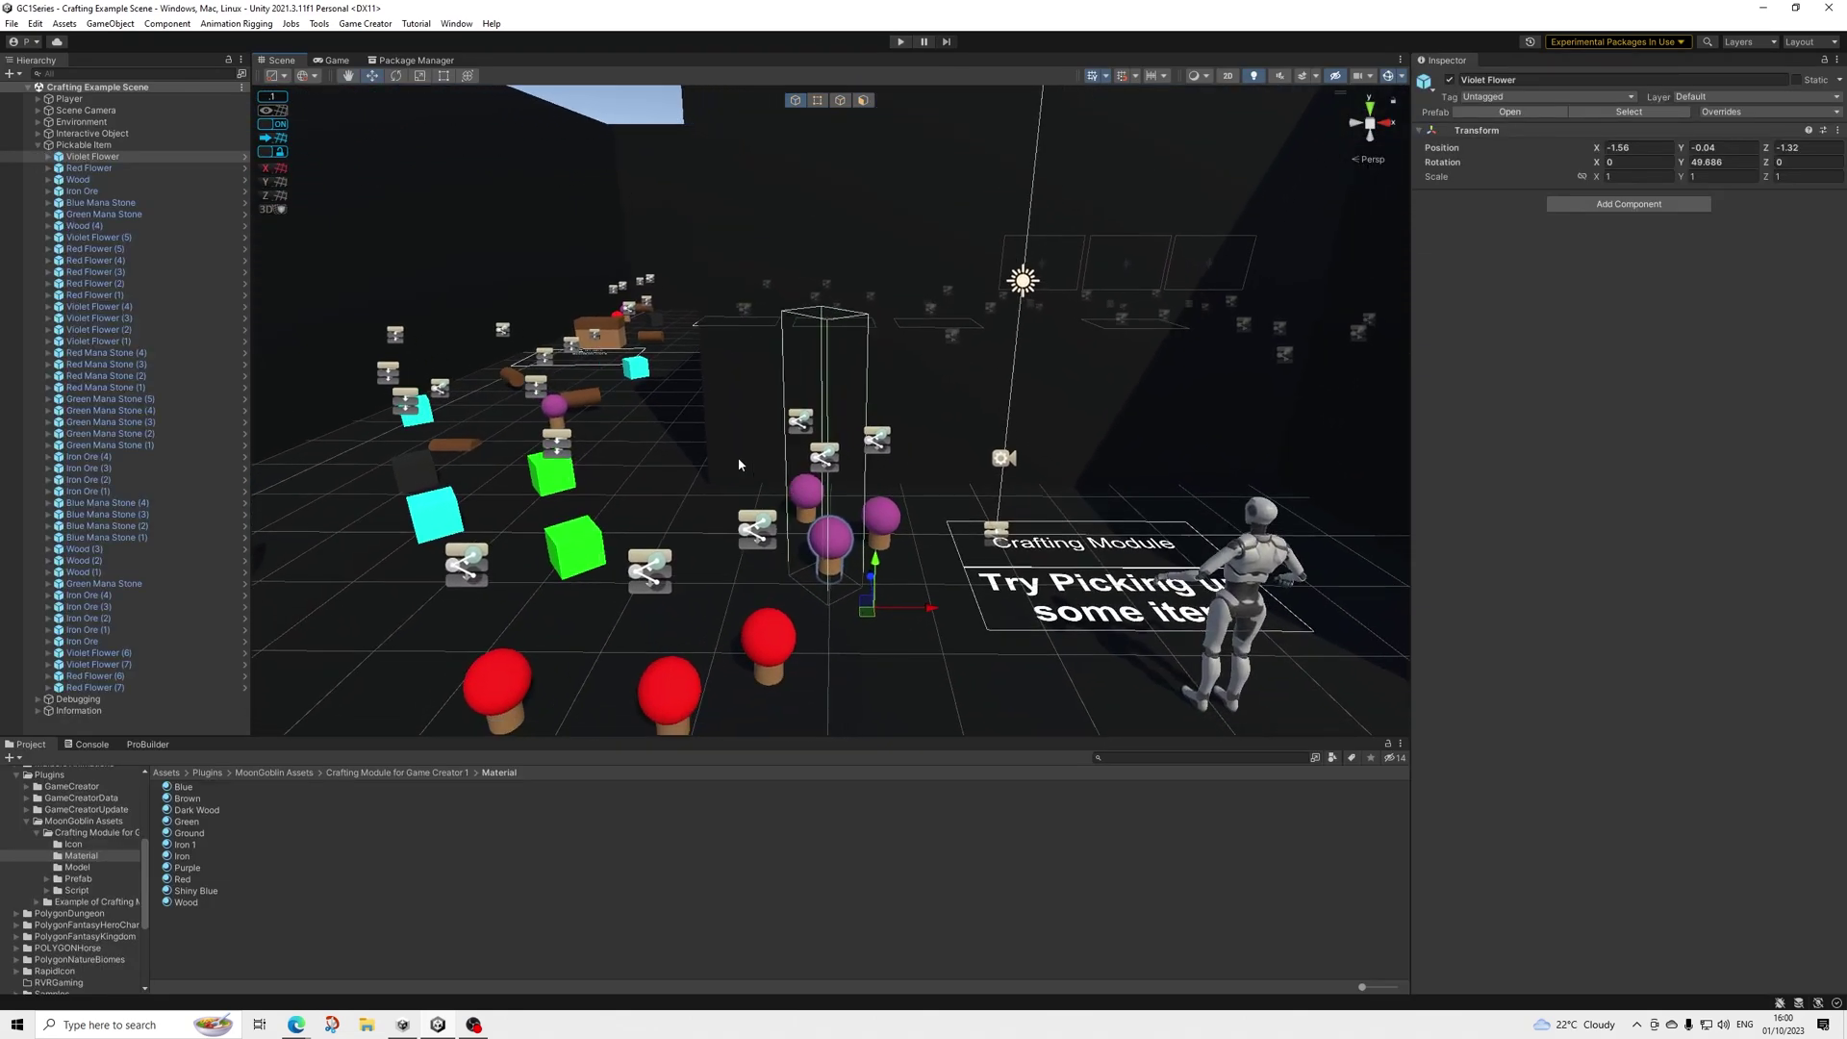
click(49, 157)
click(93, 168)
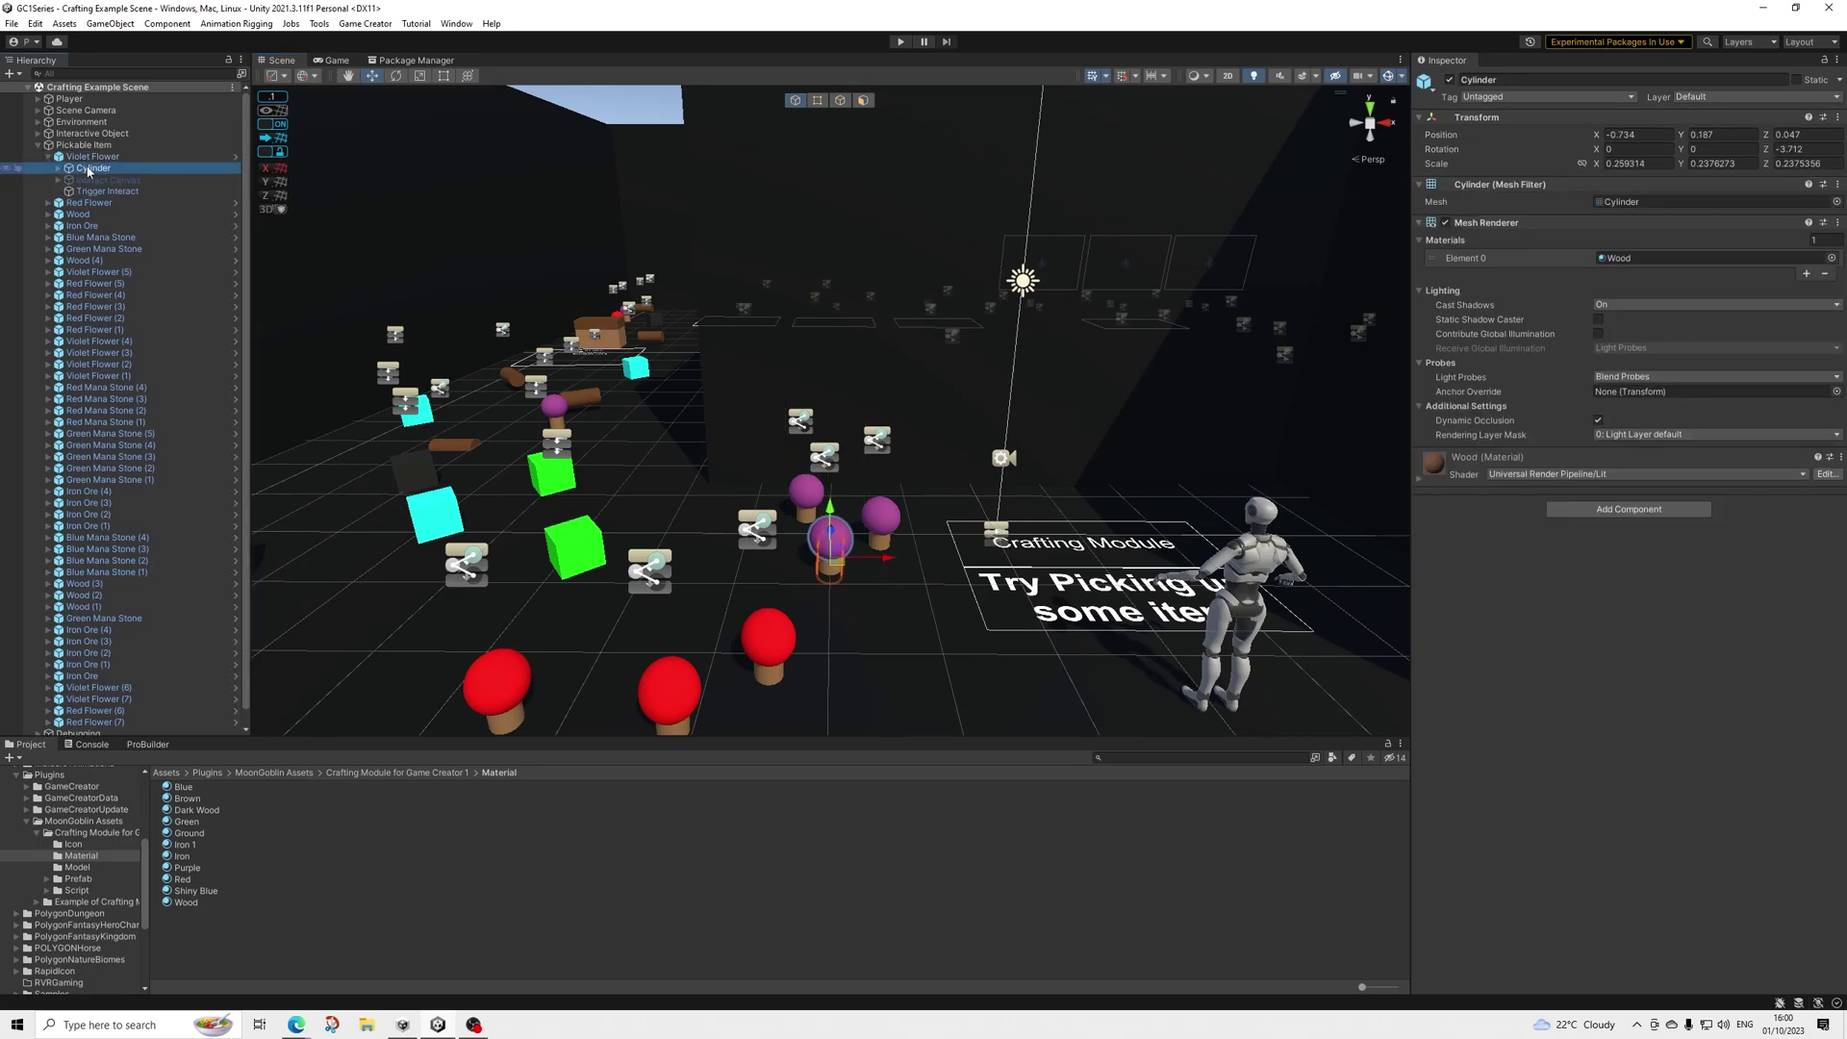
click(57, 168)
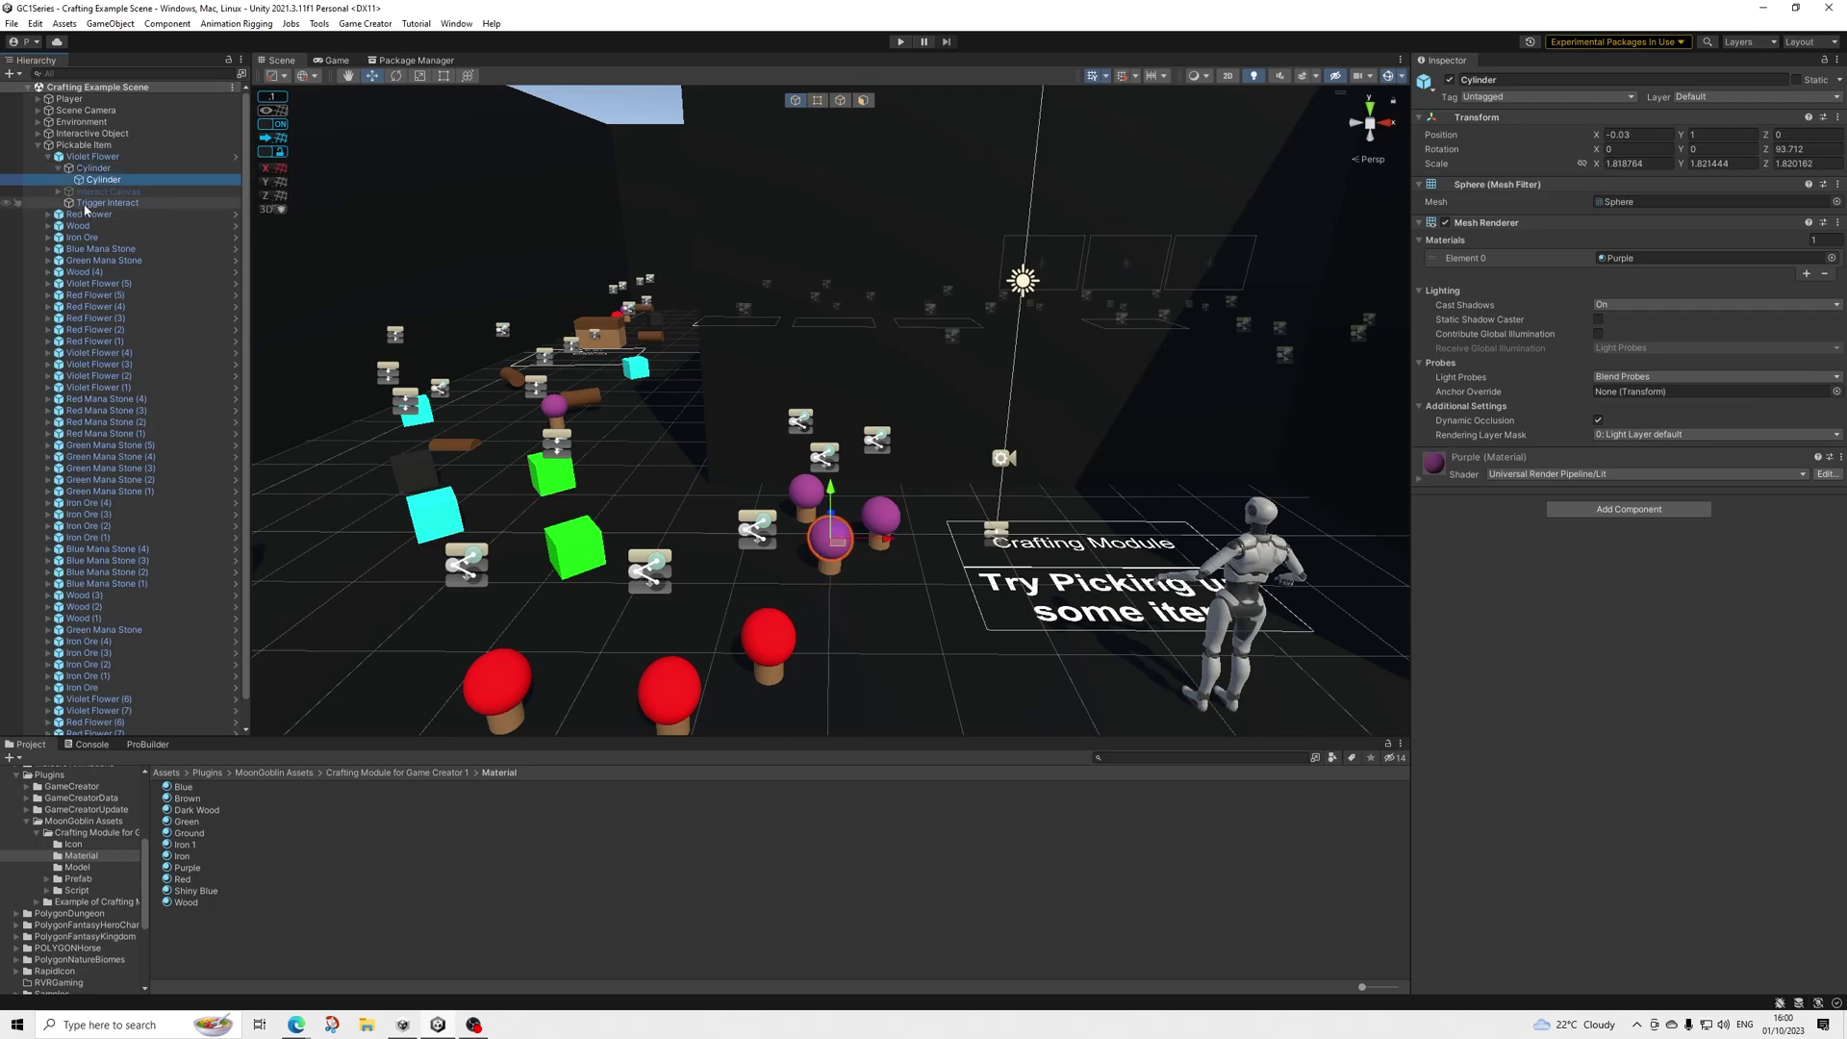
click(85, 203)
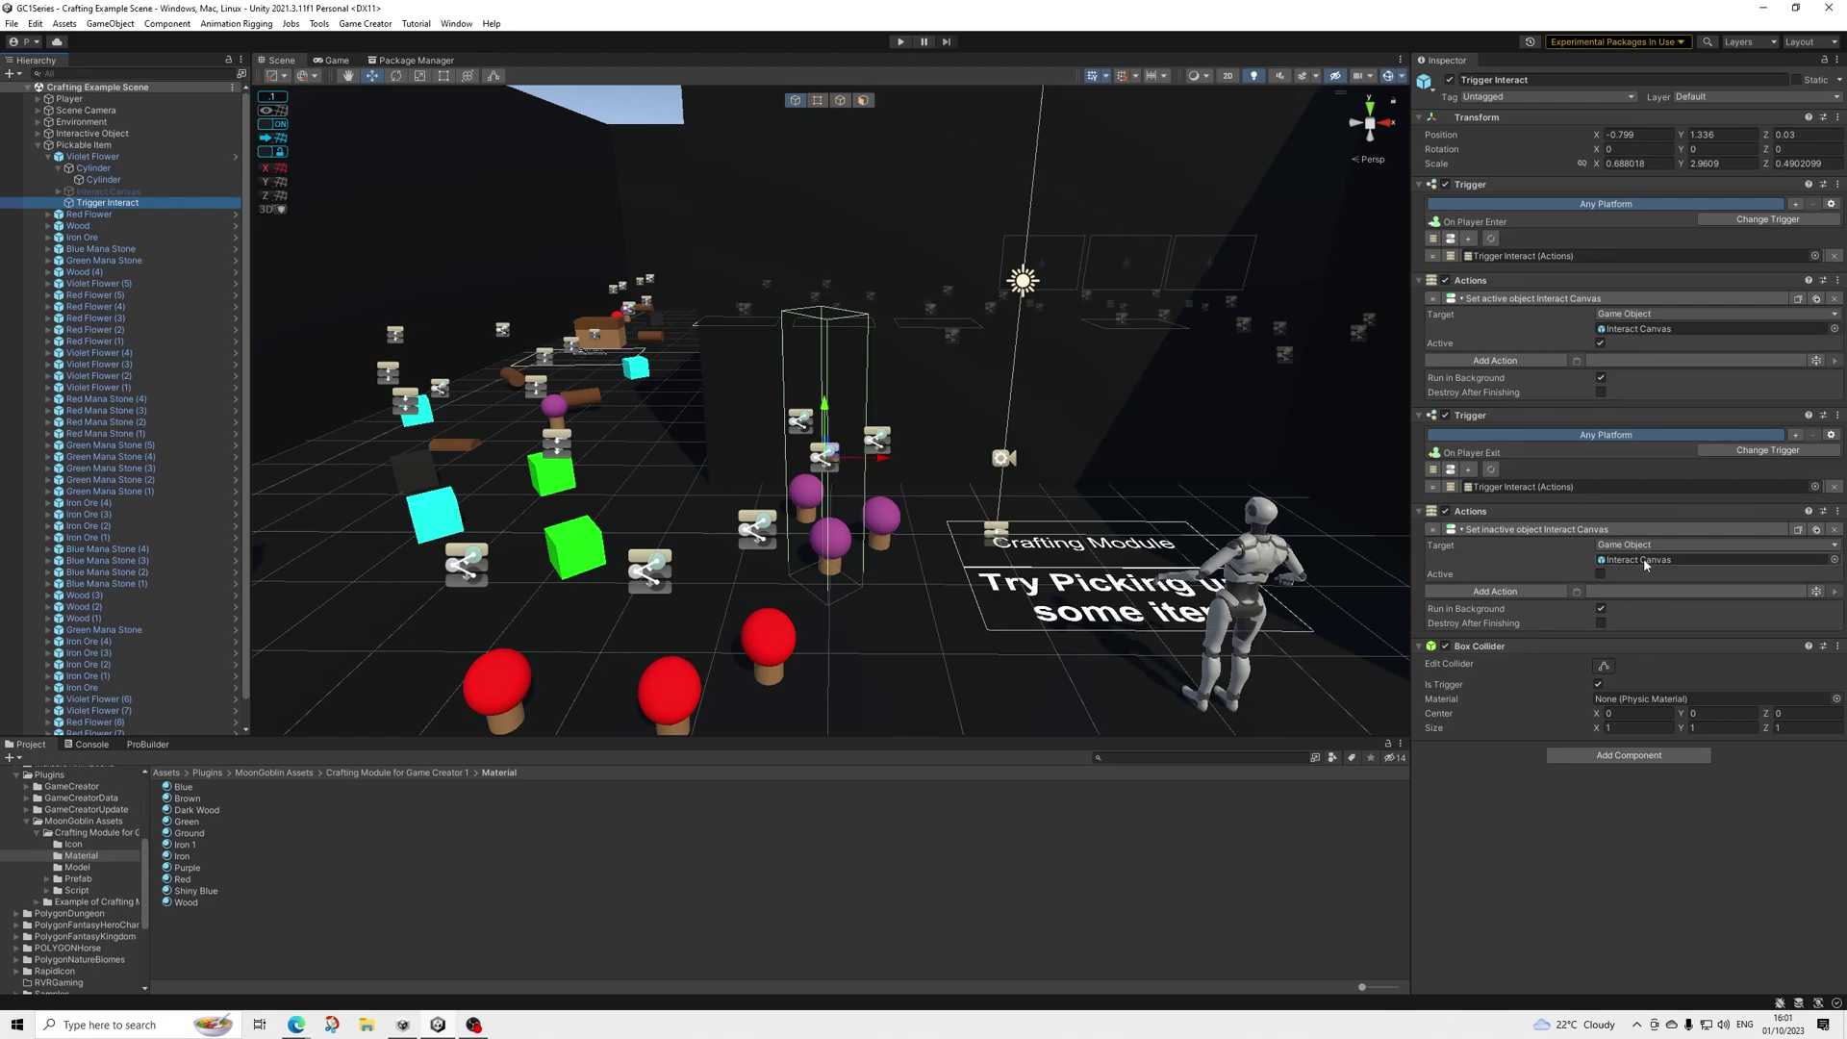
click(1497, 487)
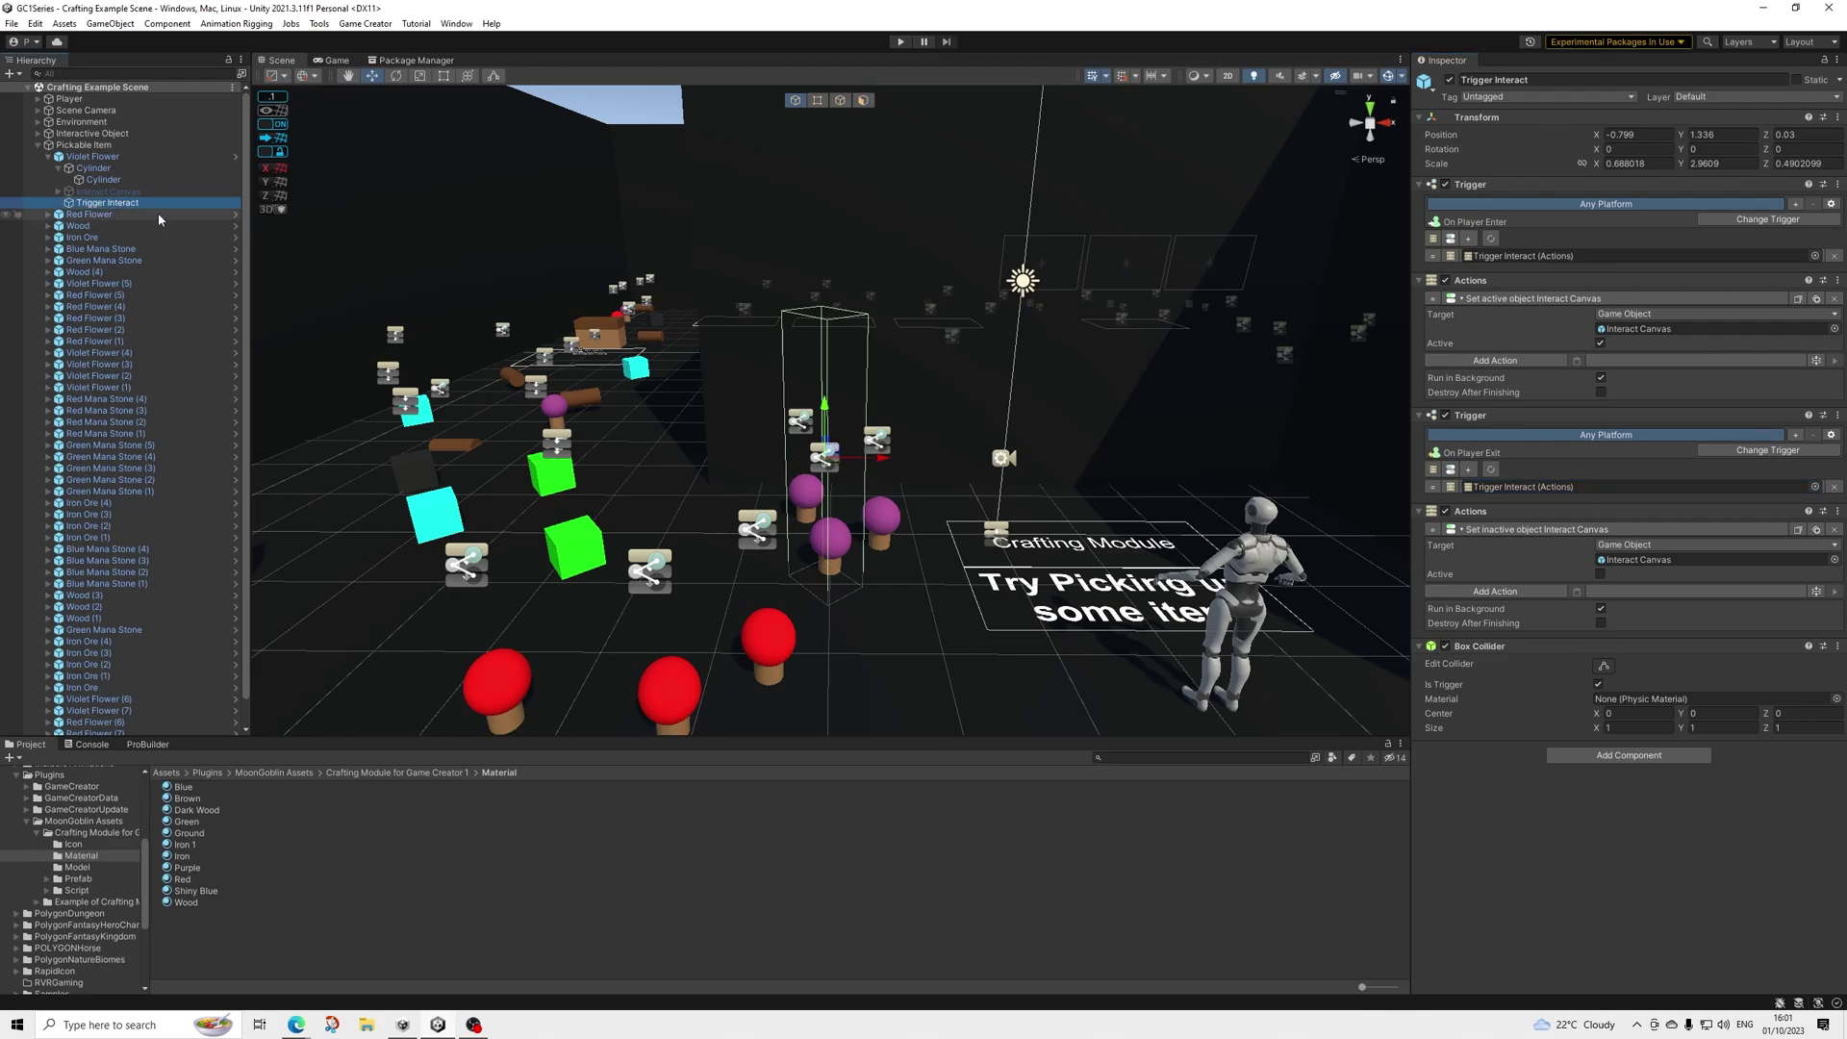
drag(112, 204, 79, 196)
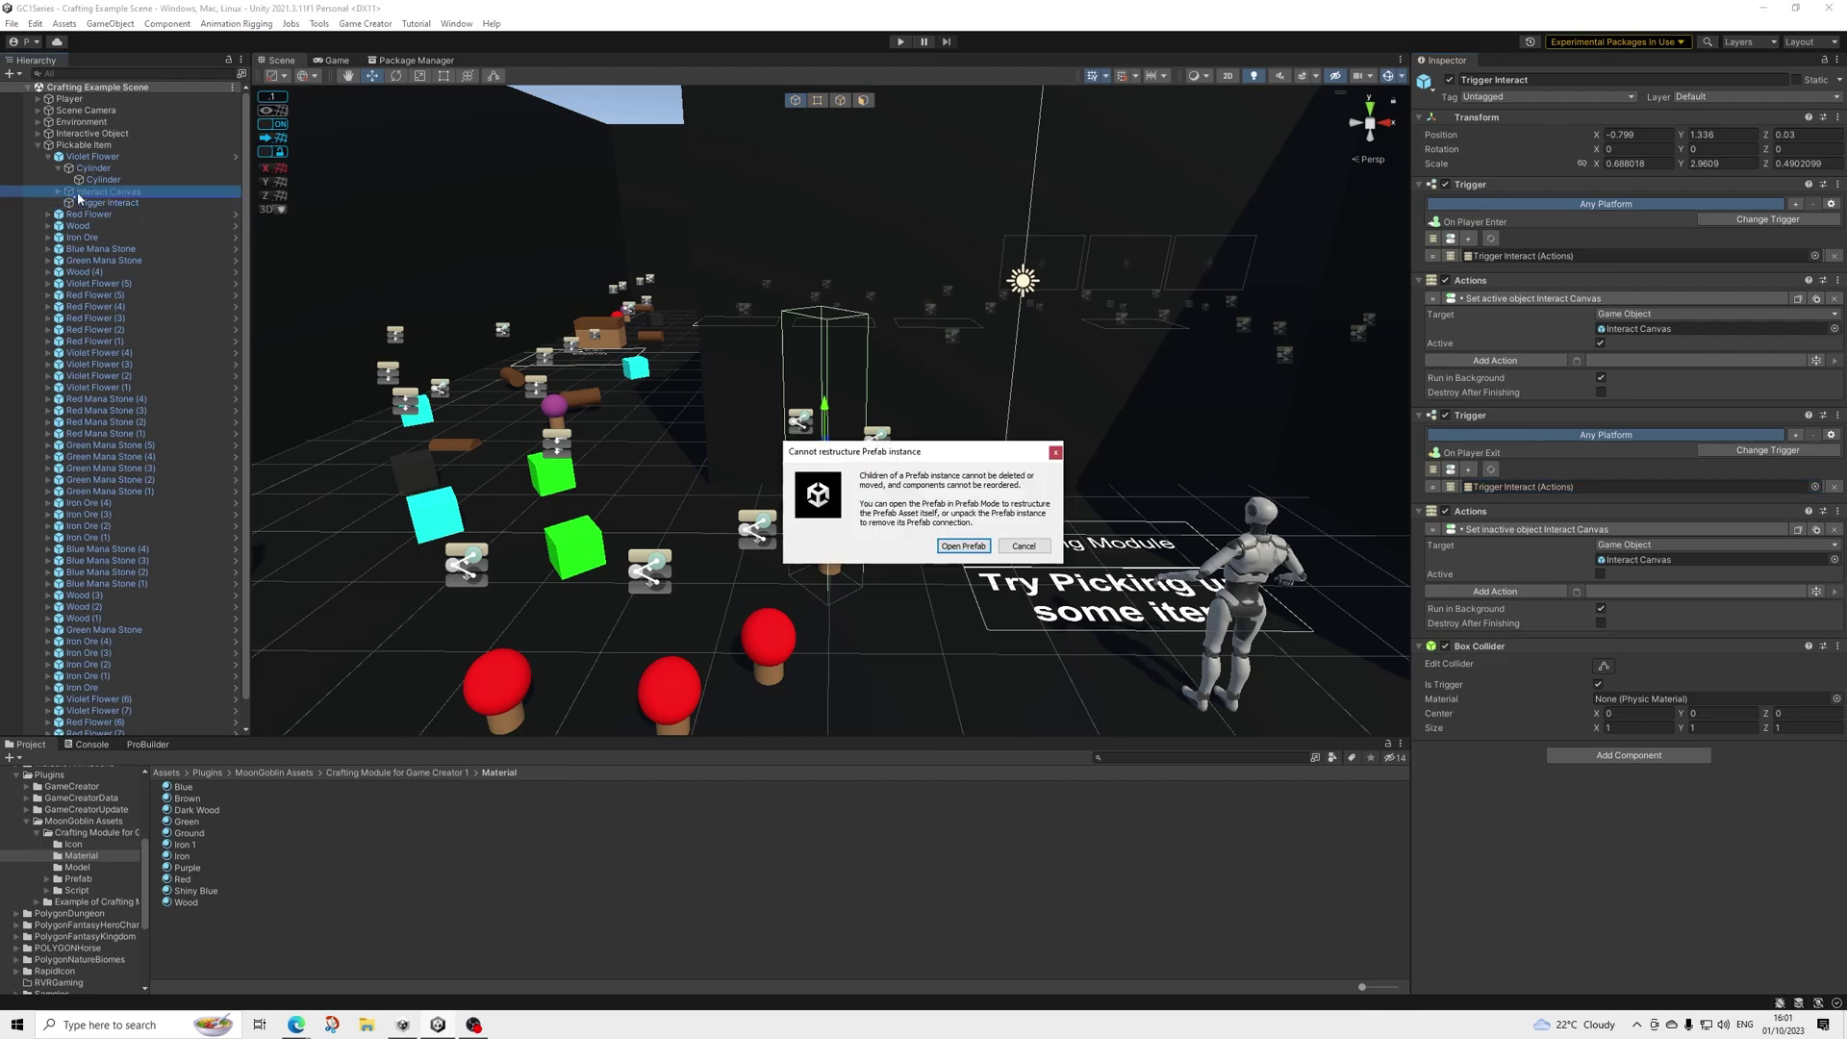
key(Escape)
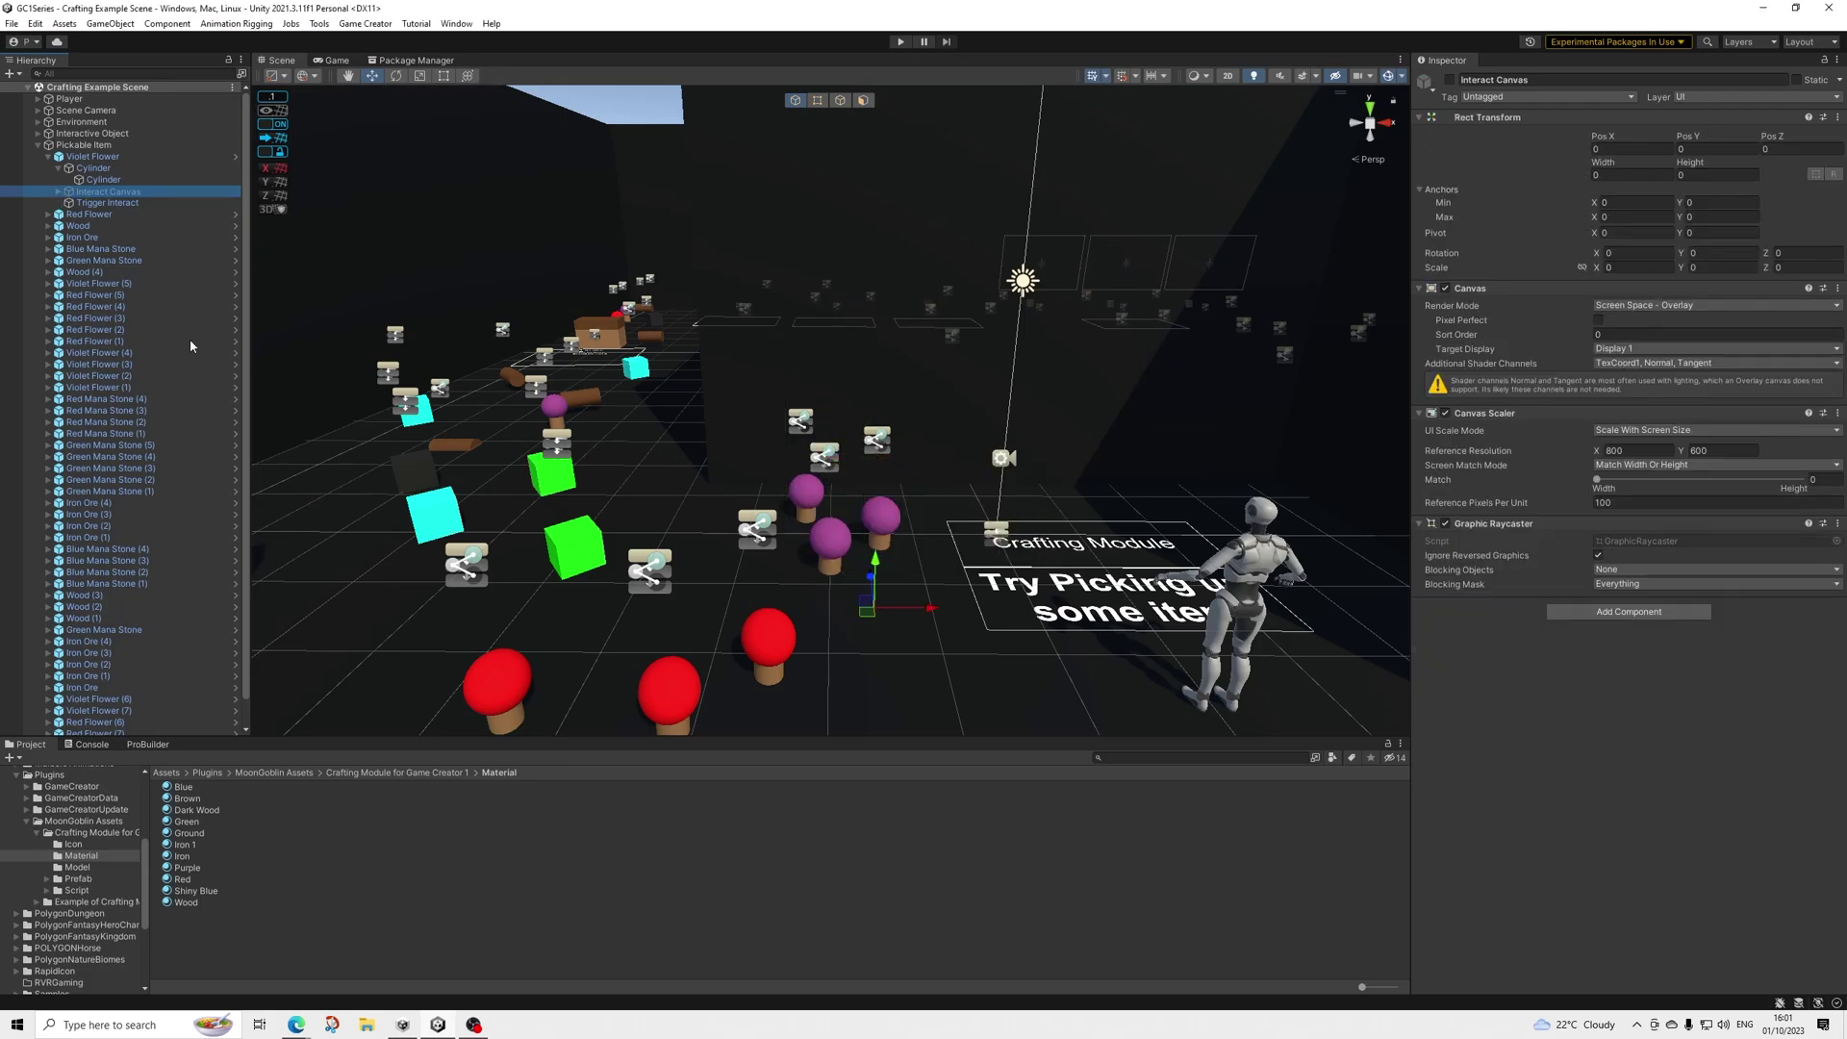
click(59, 192)
click(102, 205)
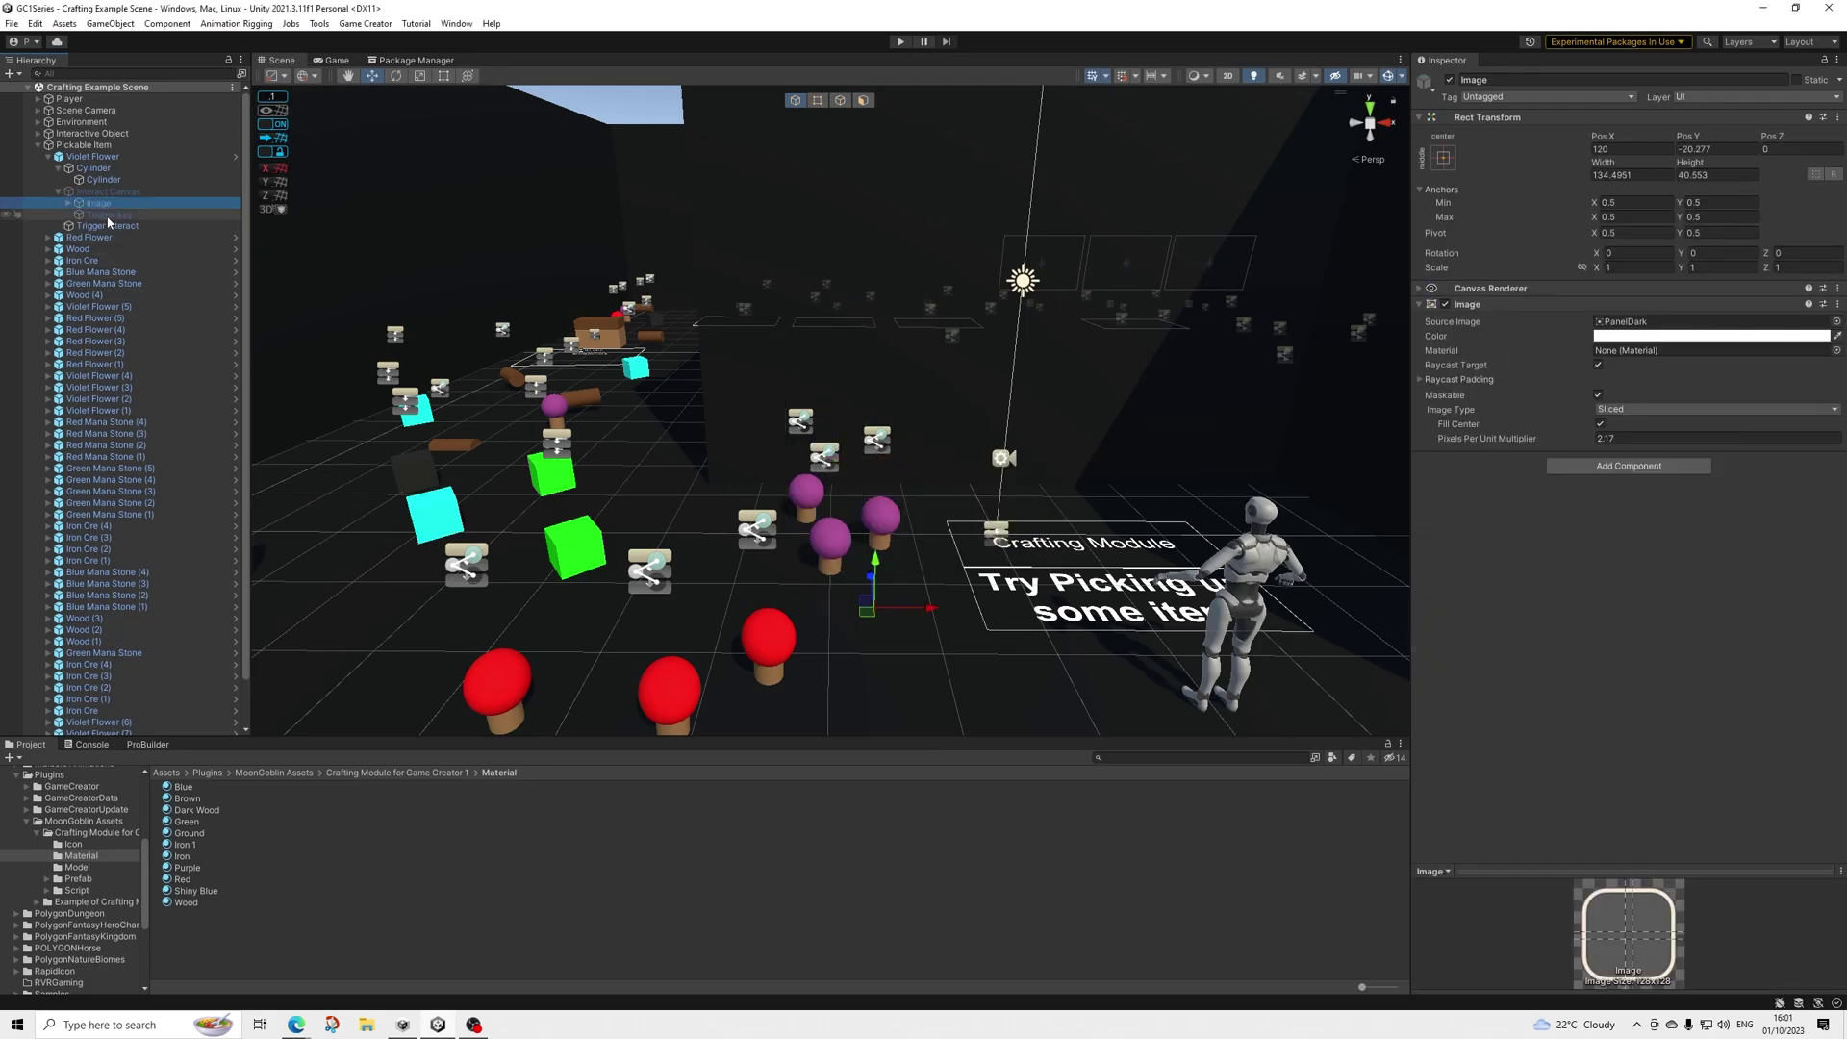
click(108, 214)
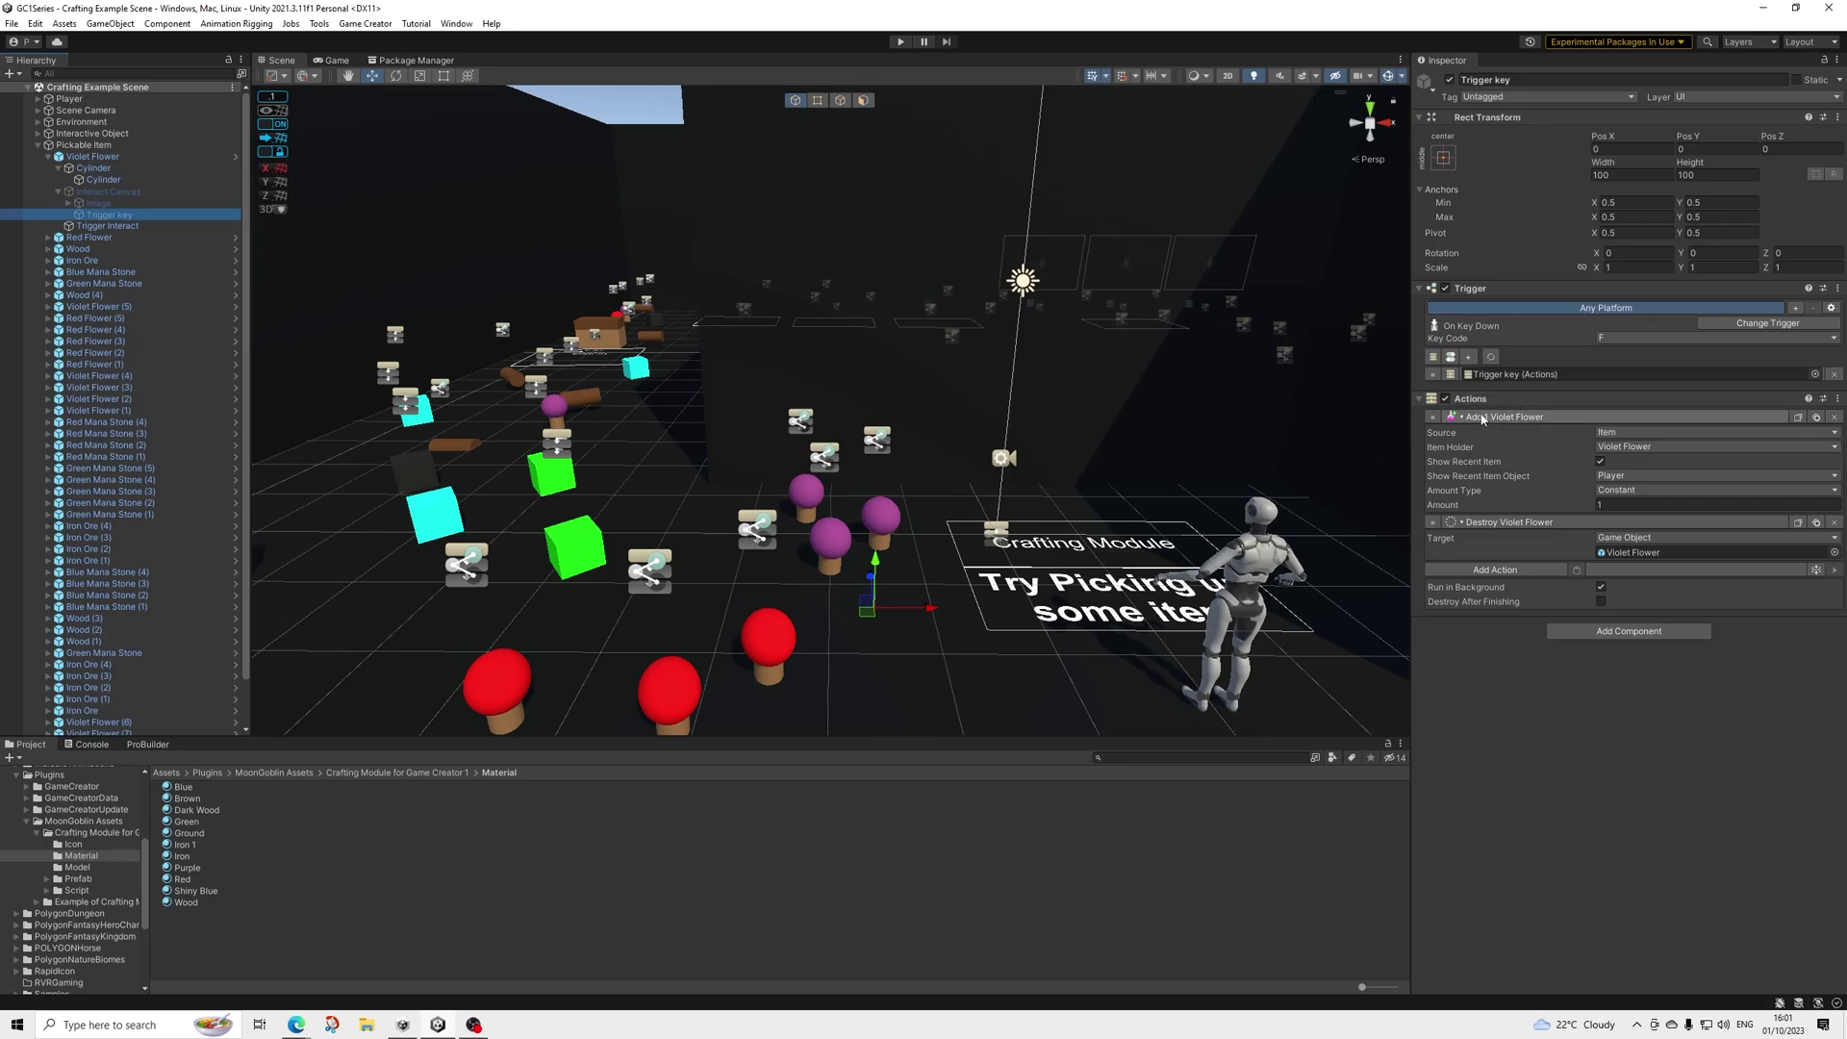
click(1503, 569)
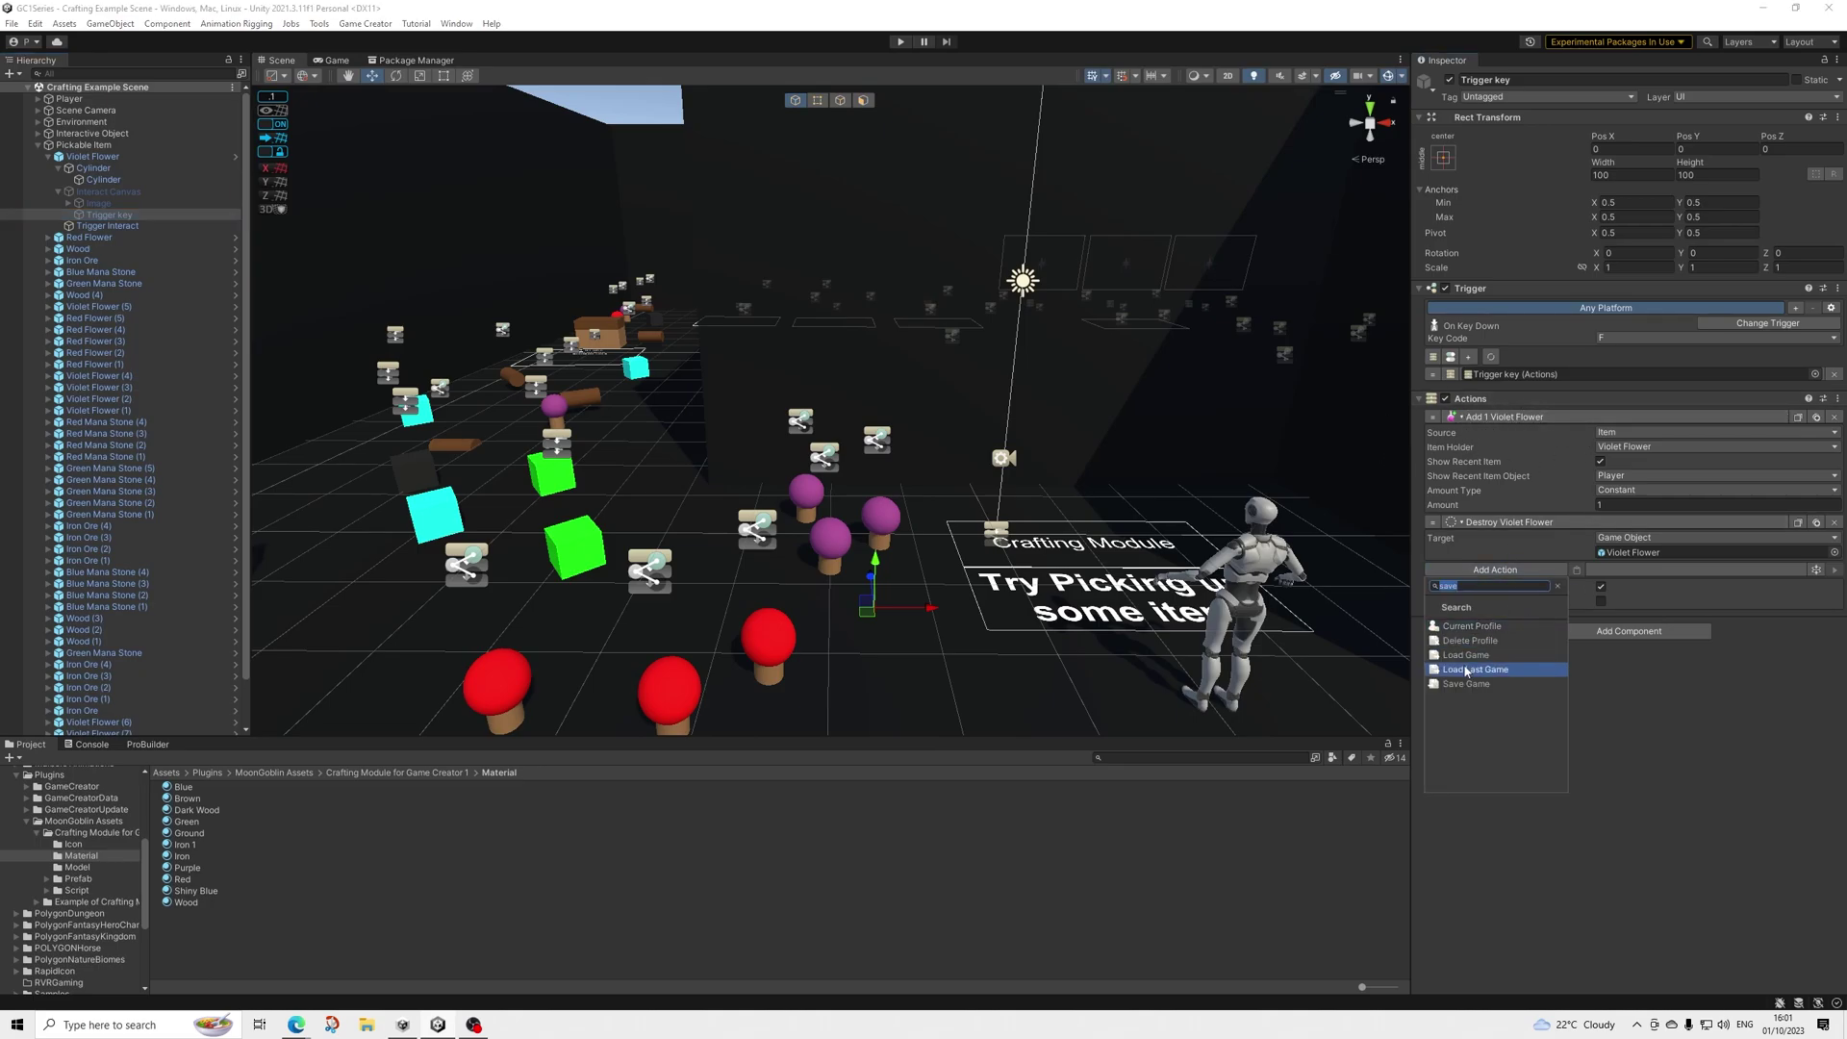
click(1558, 587)
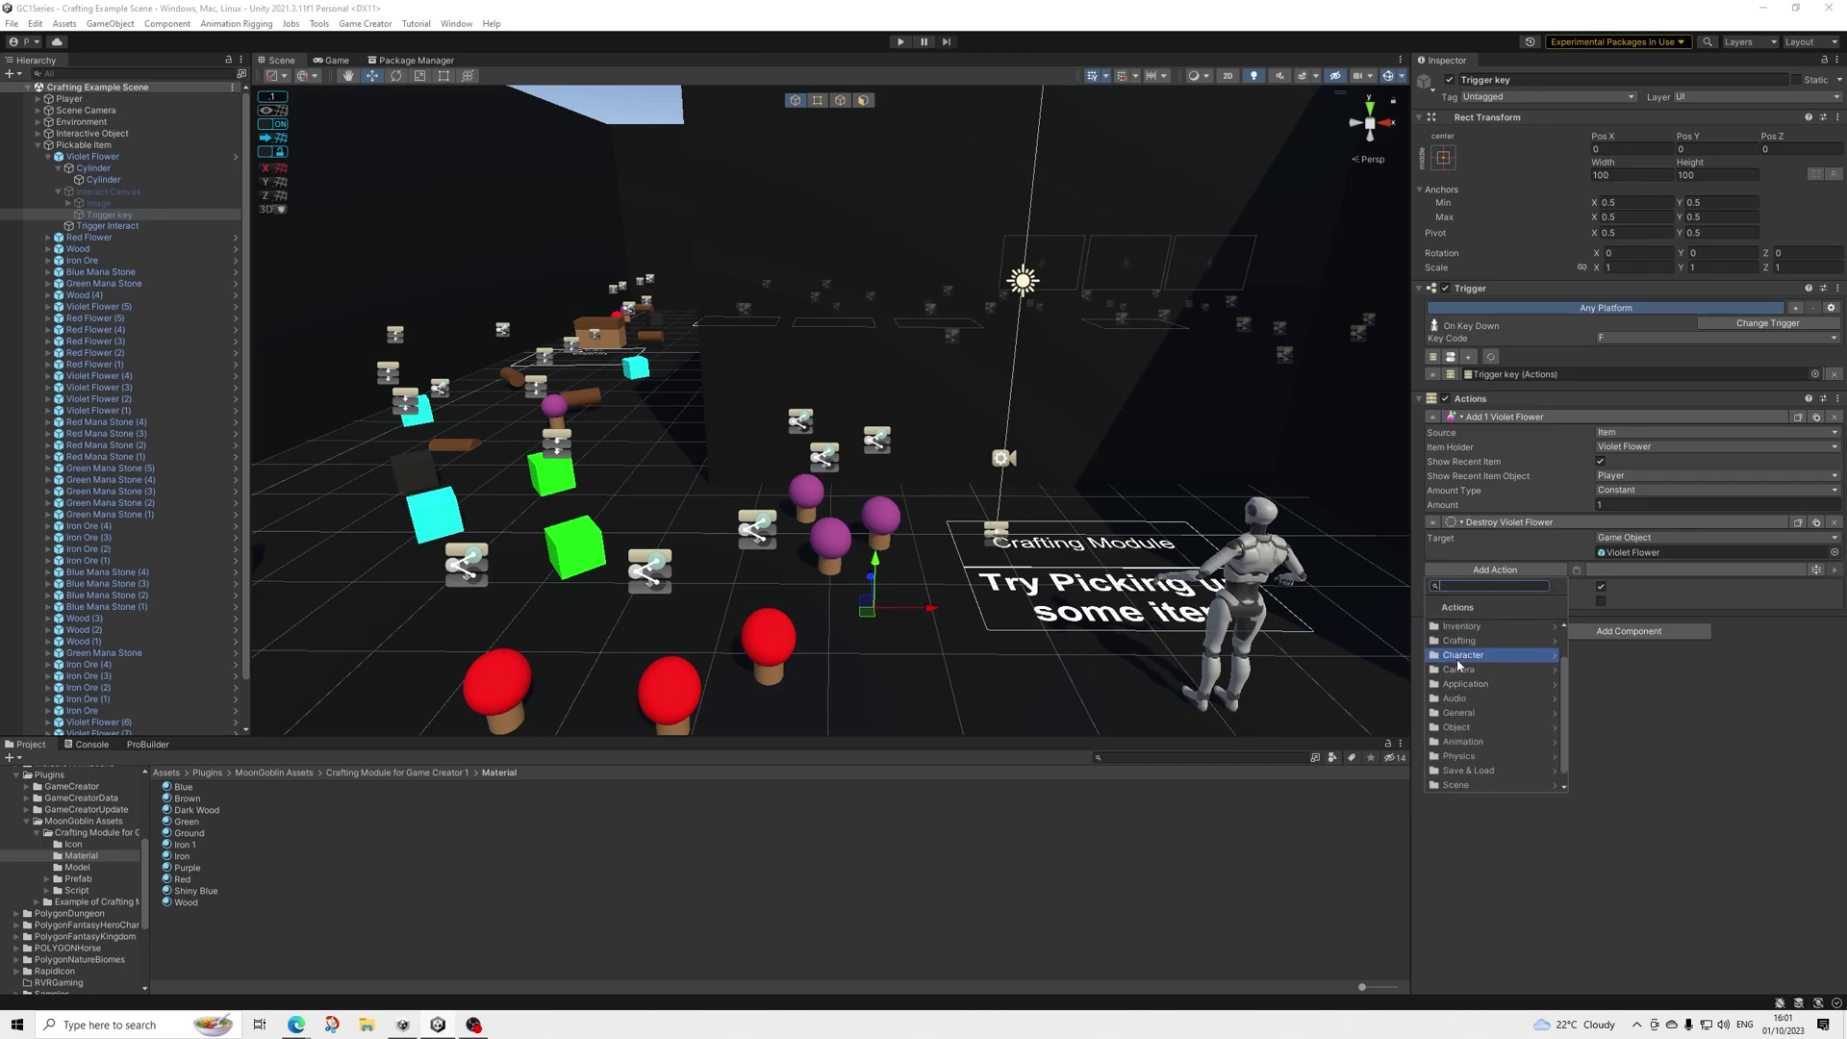
click(1468, 643)
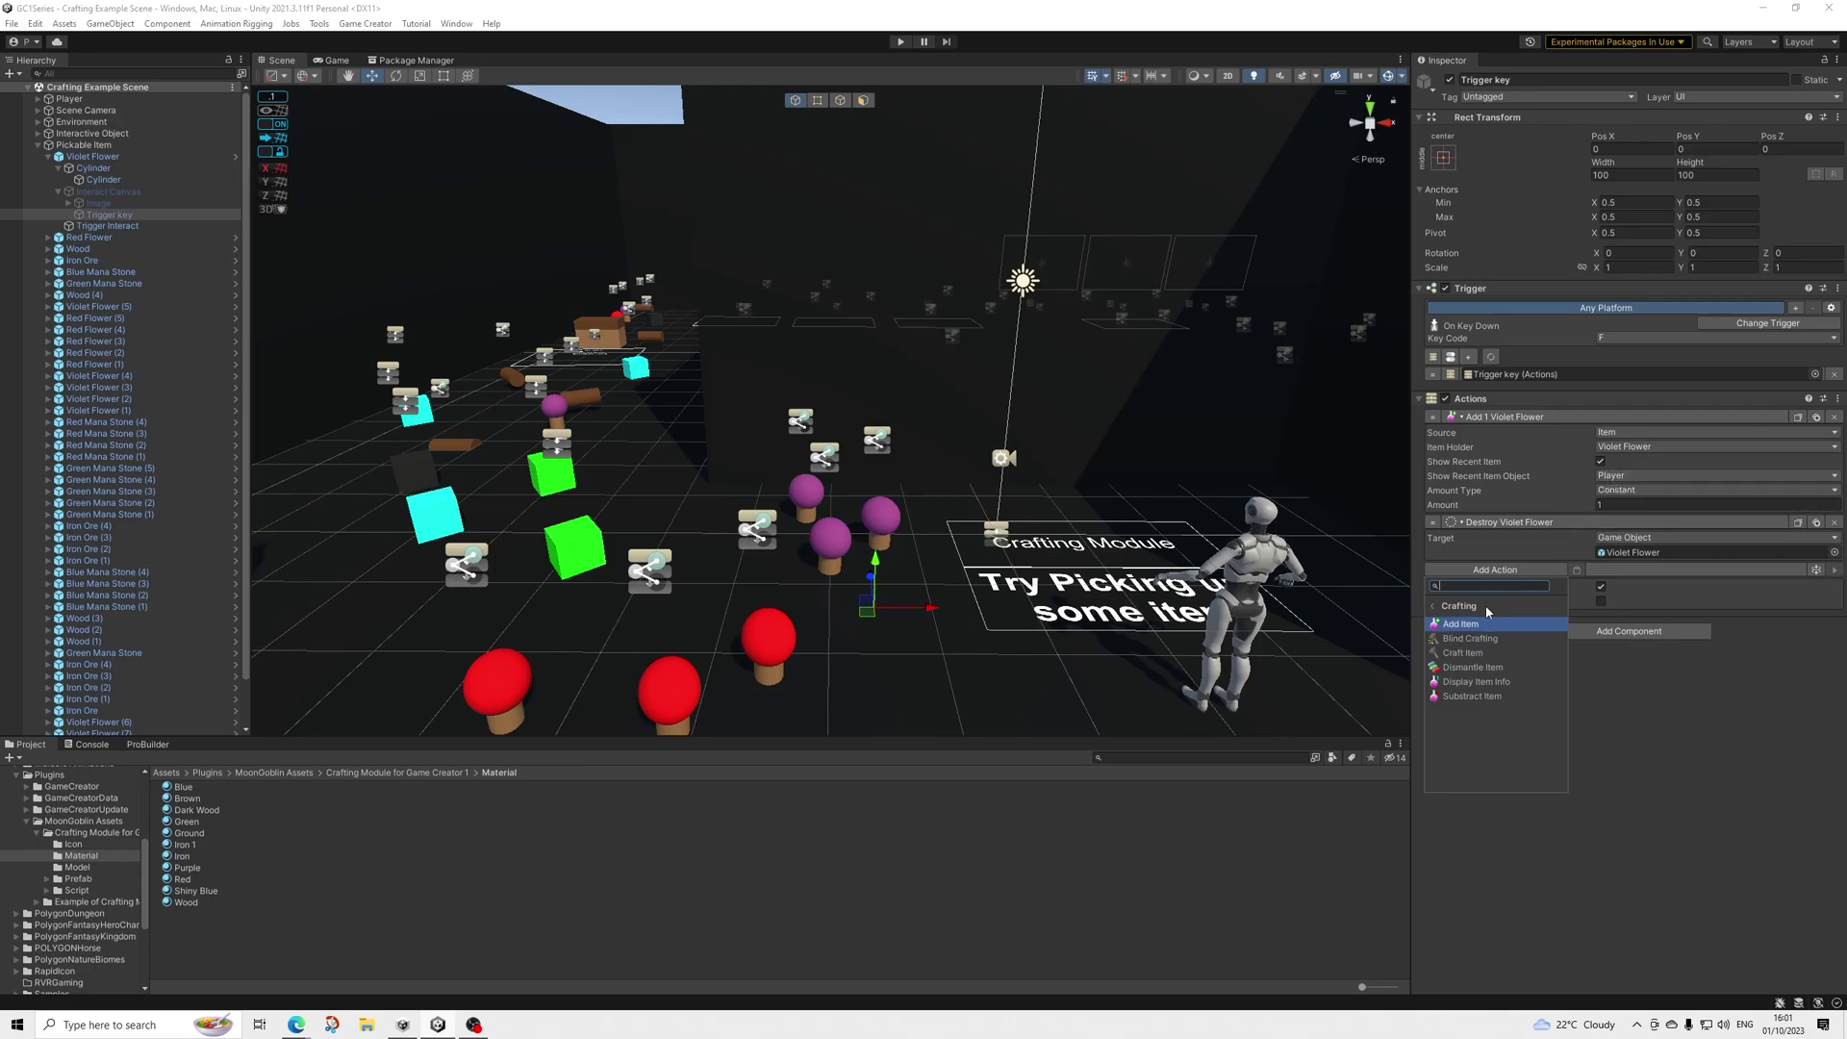
click(1619, 478)
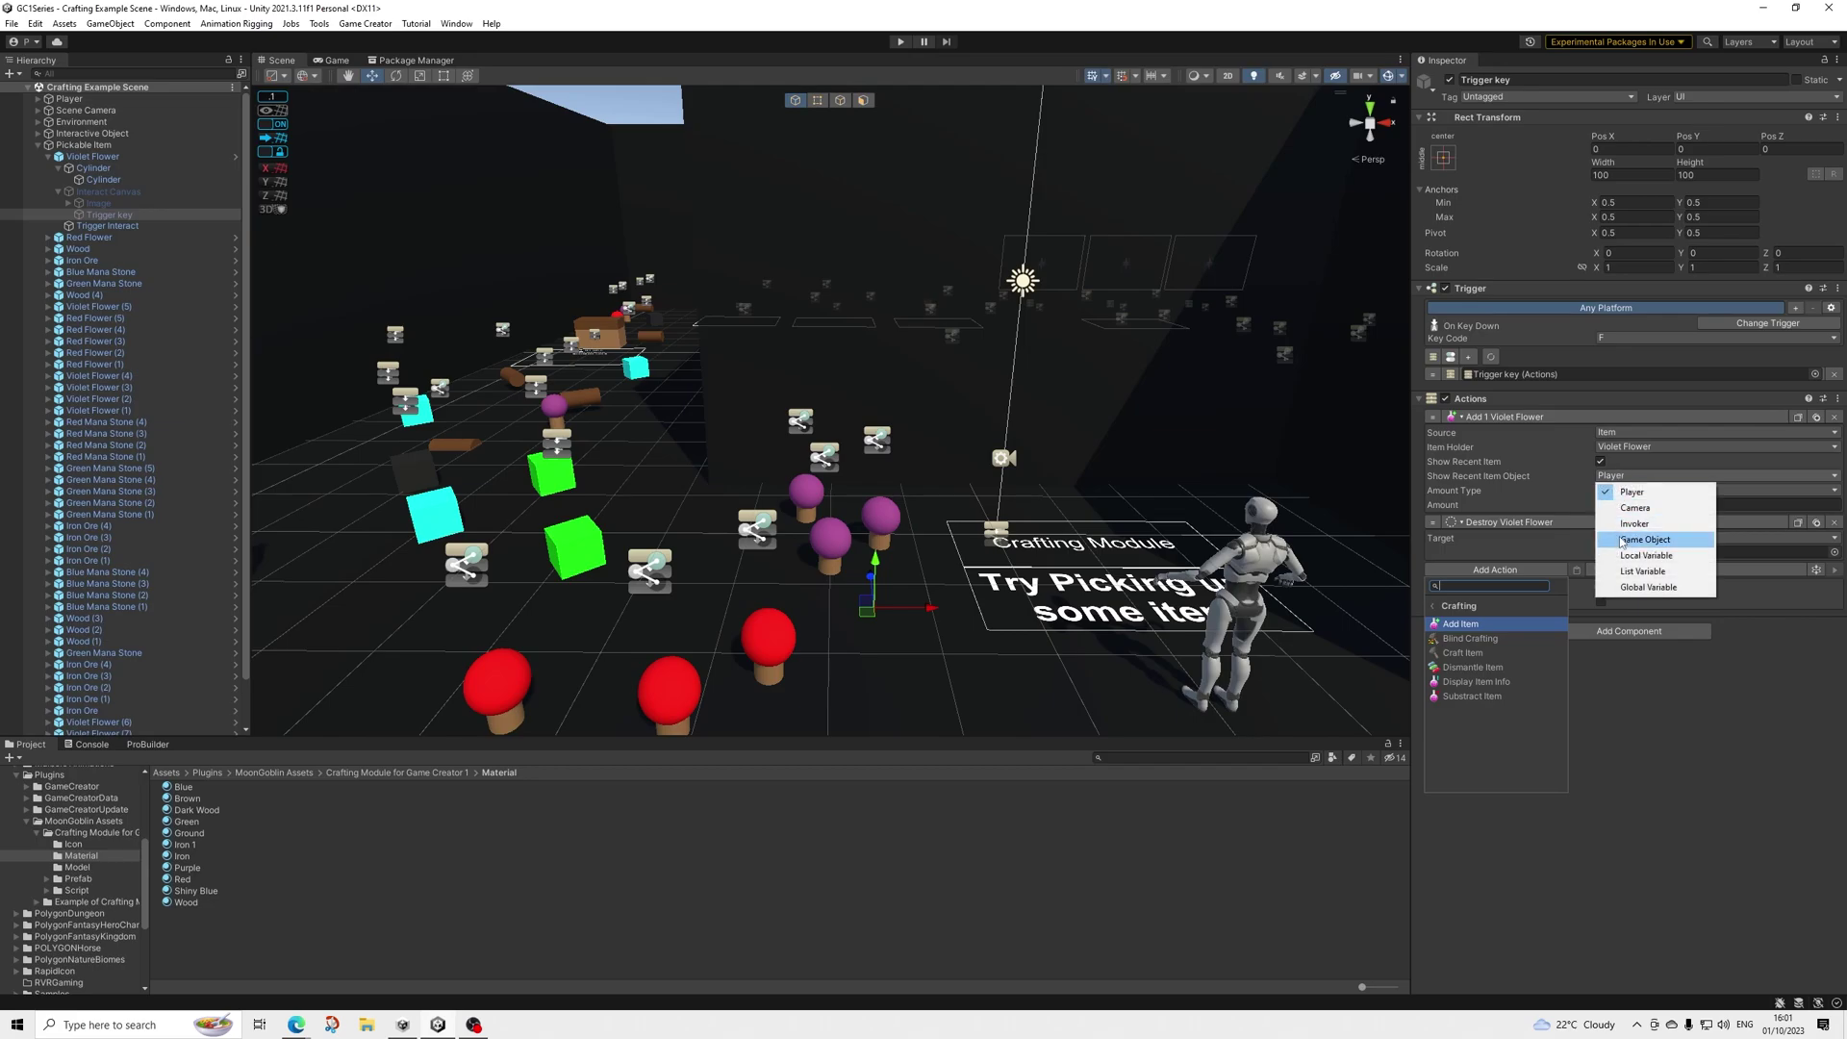
click(1612, 718)
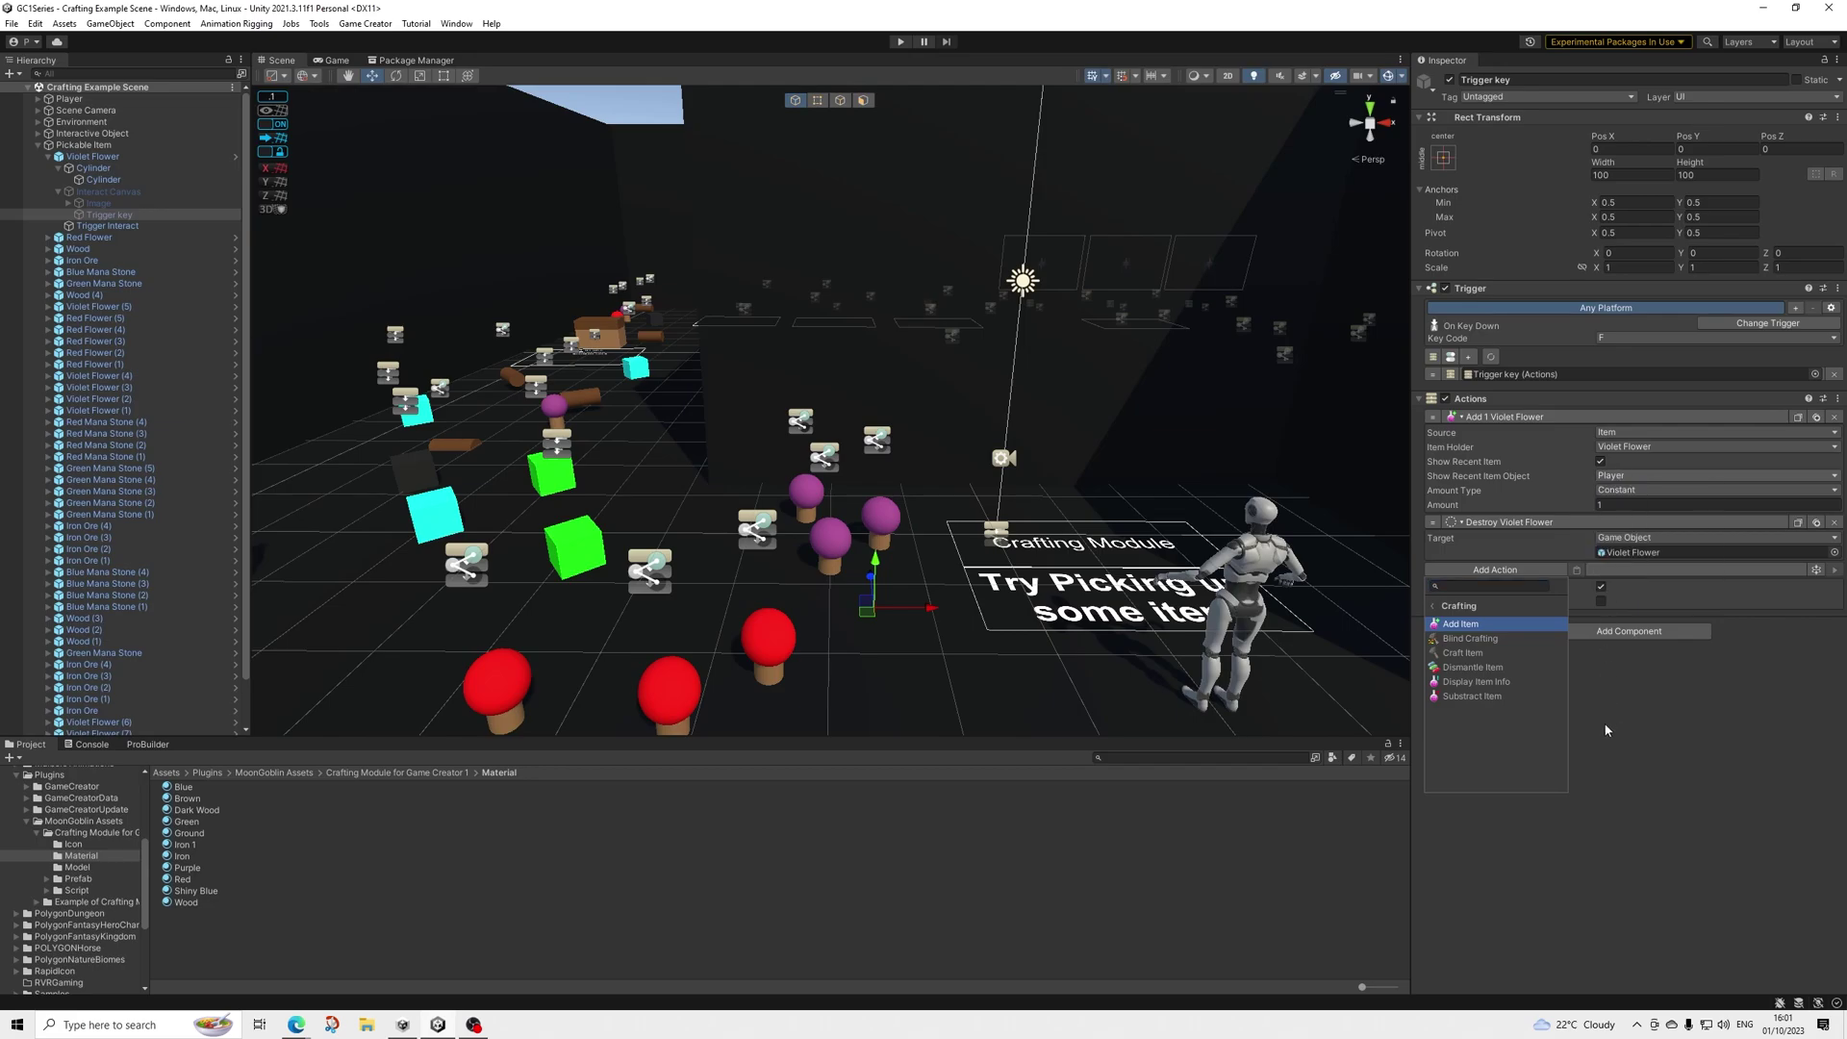
click(1519, 570)
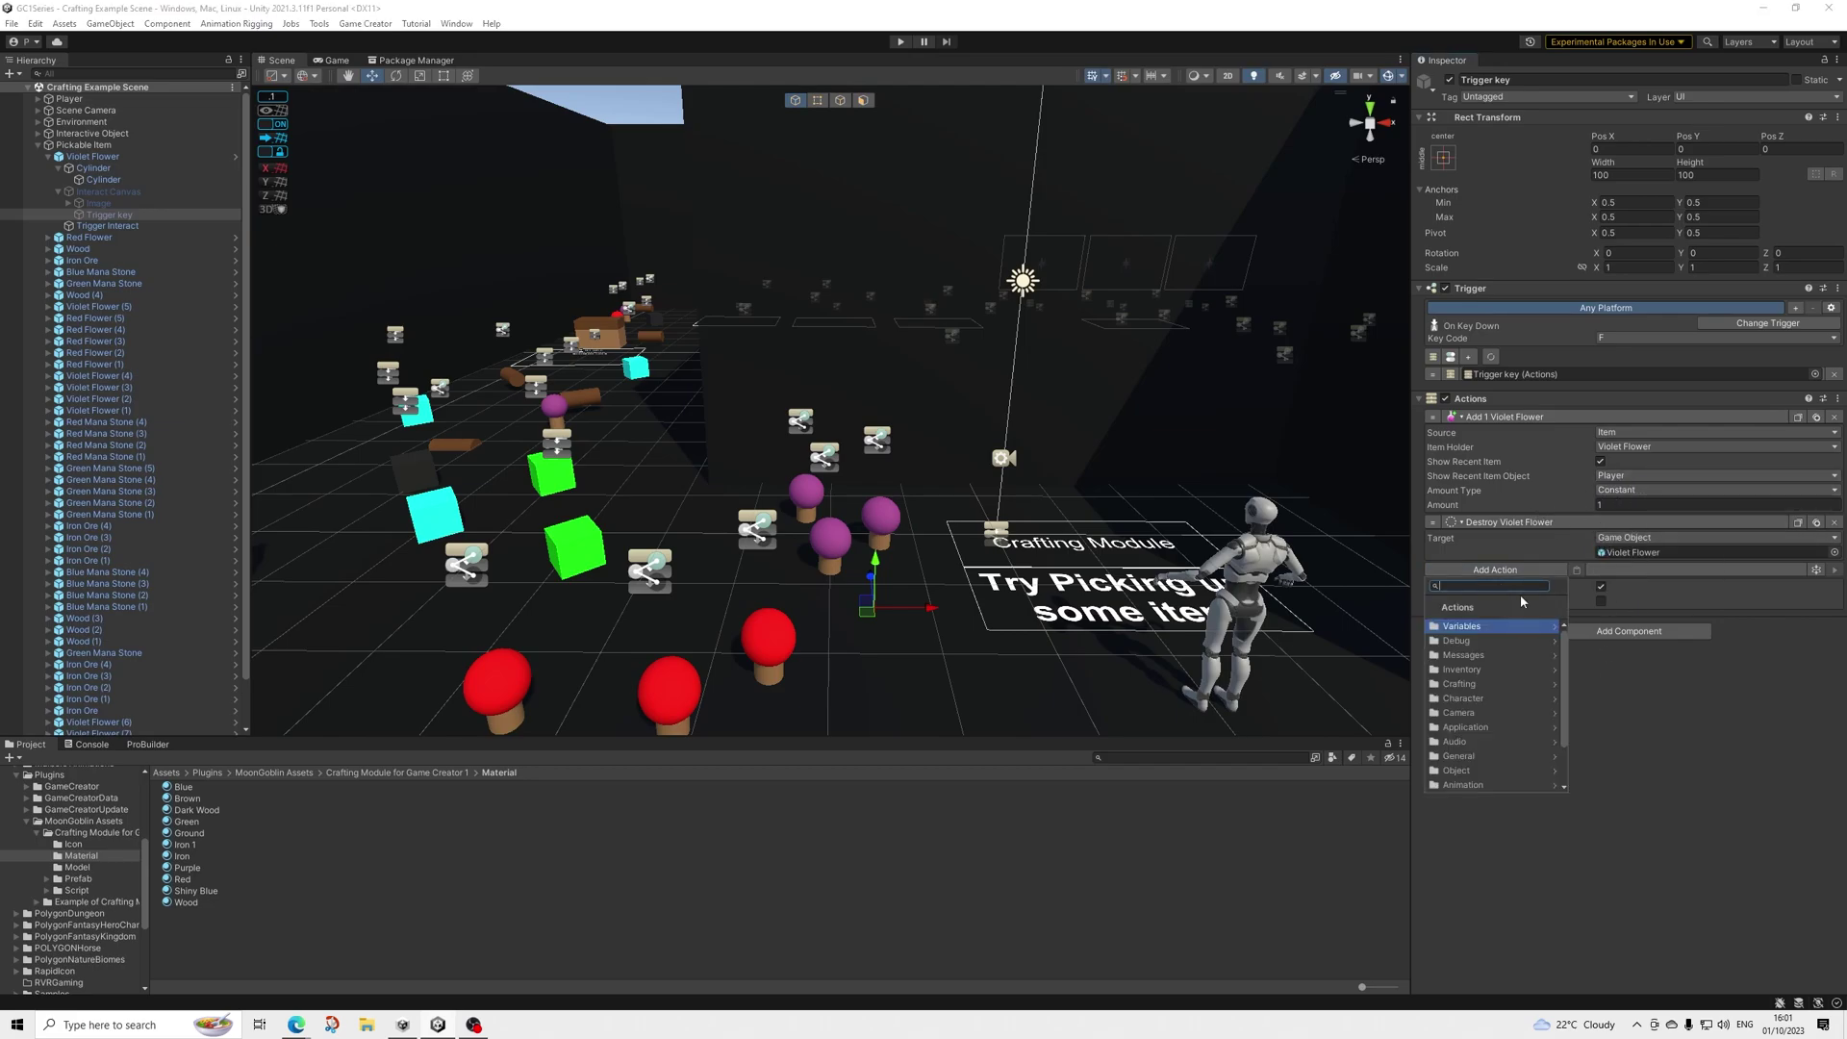
click(1641, 735)
scroll(836, 453, down, 5)
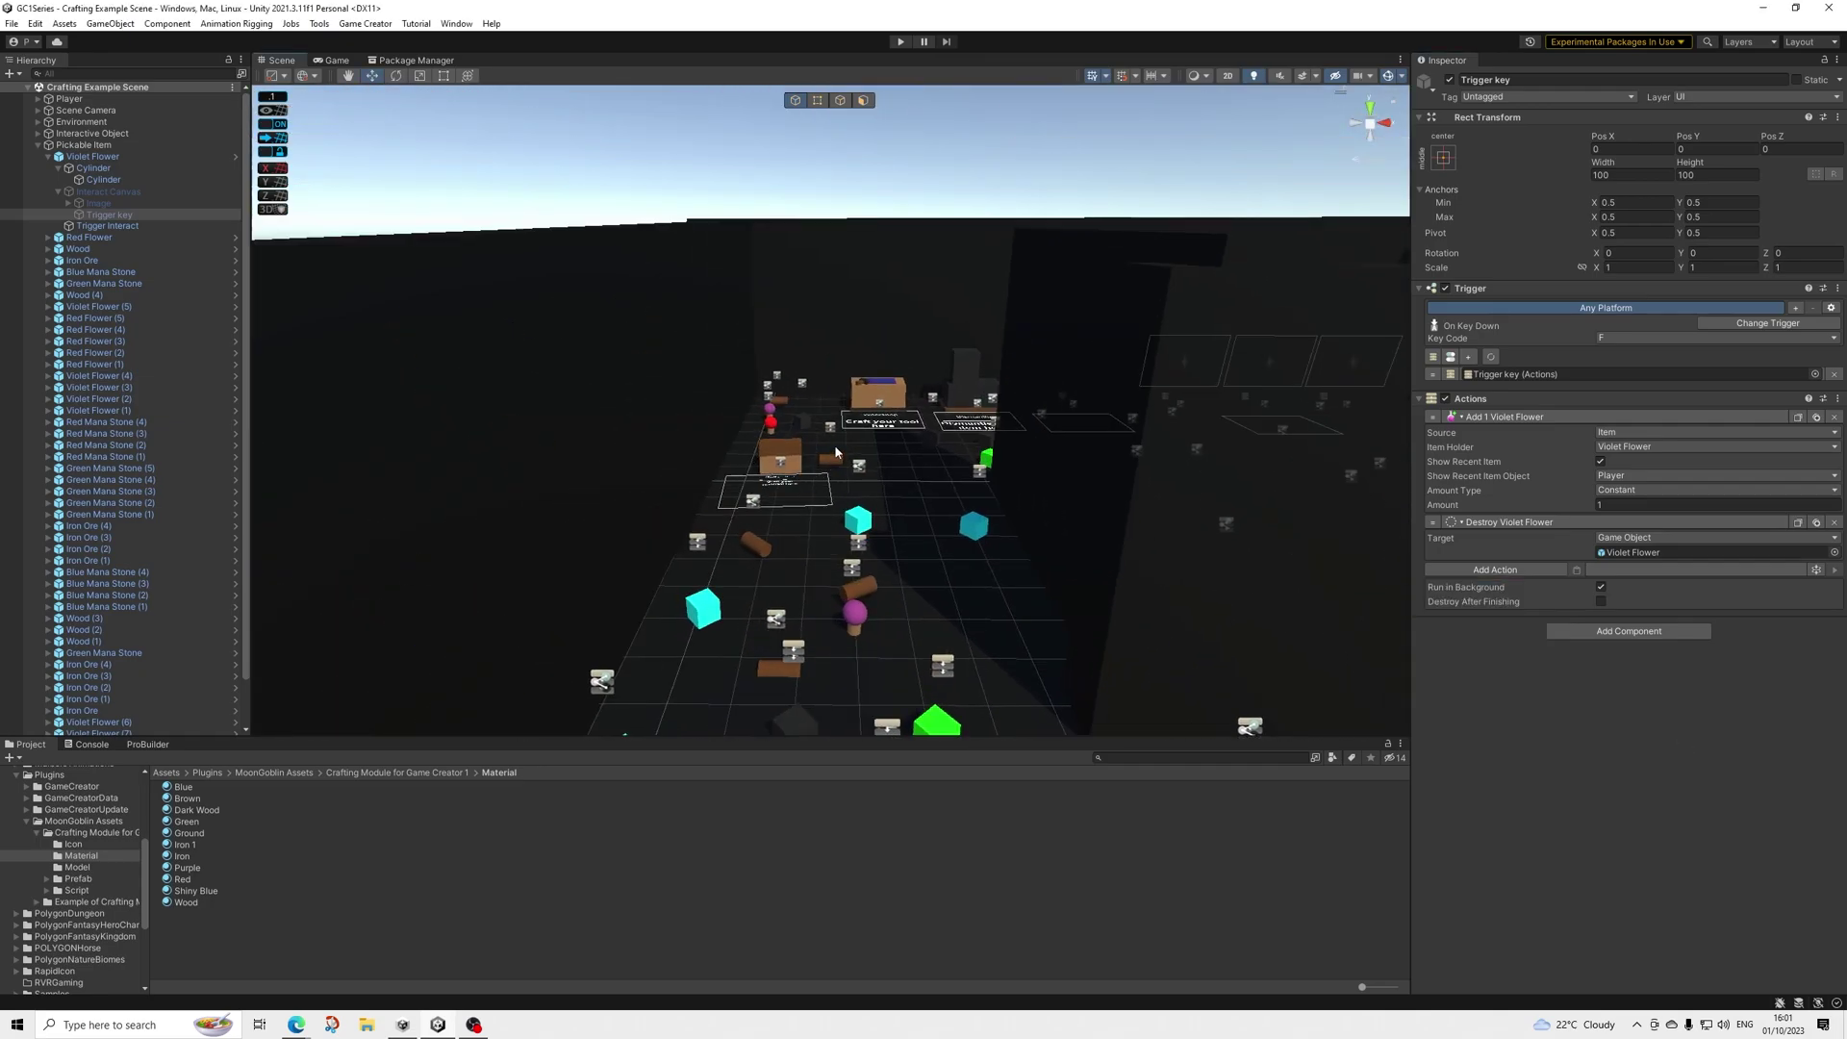
Browse the workshop cube's Trigger Interact and Trigger Open Workshop, then activate Crafting Standard UI.
click(884, 402)
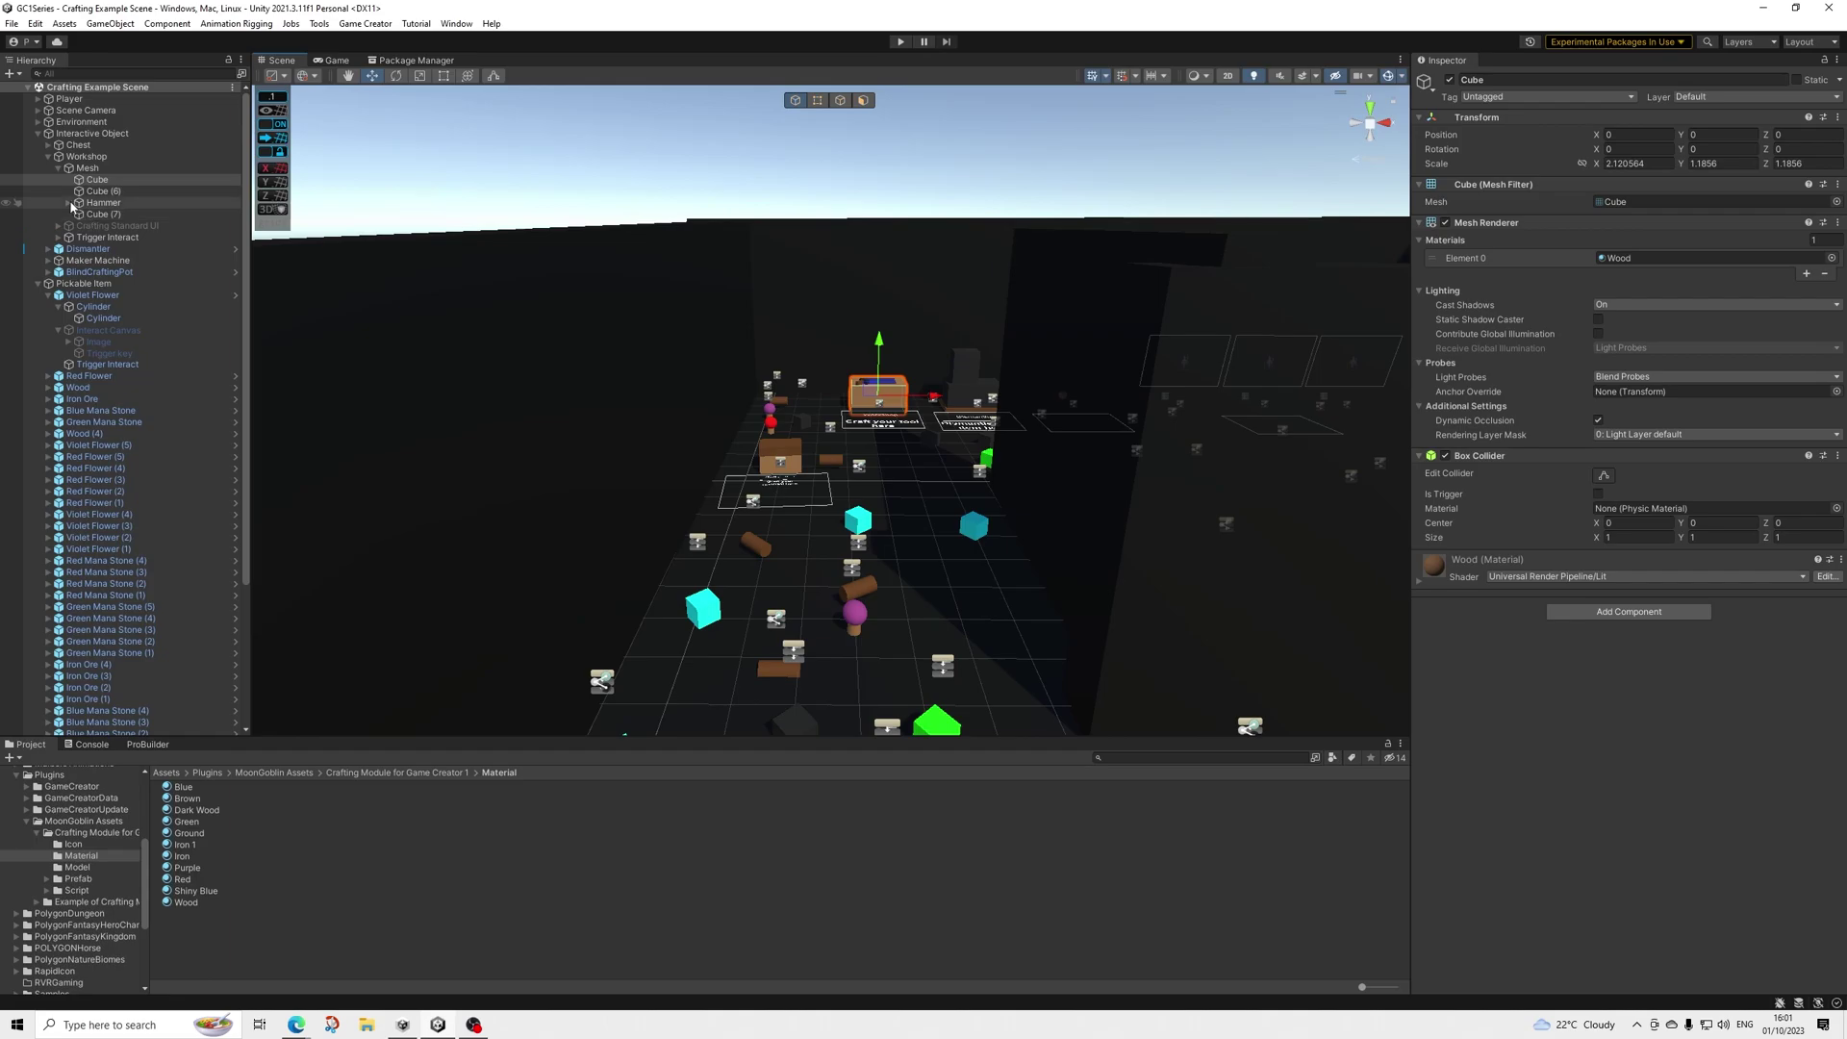
click(59, 168)
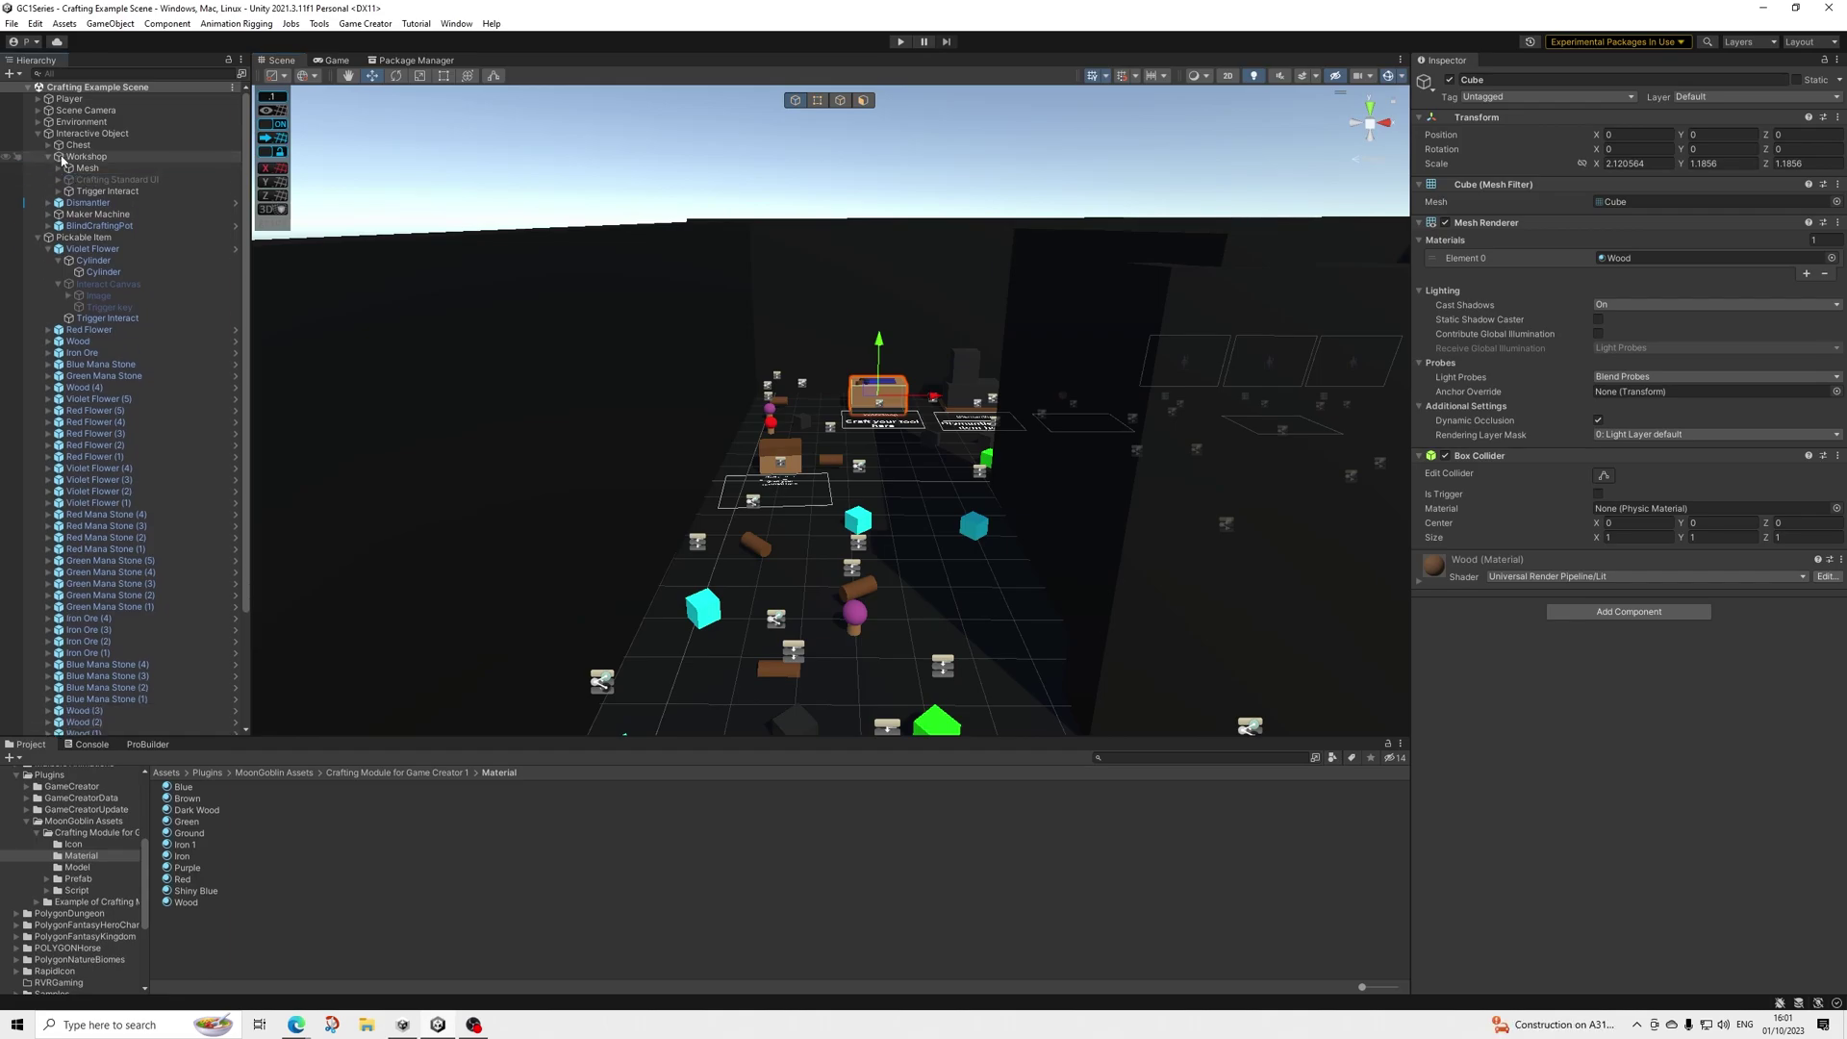
click(91, 190)
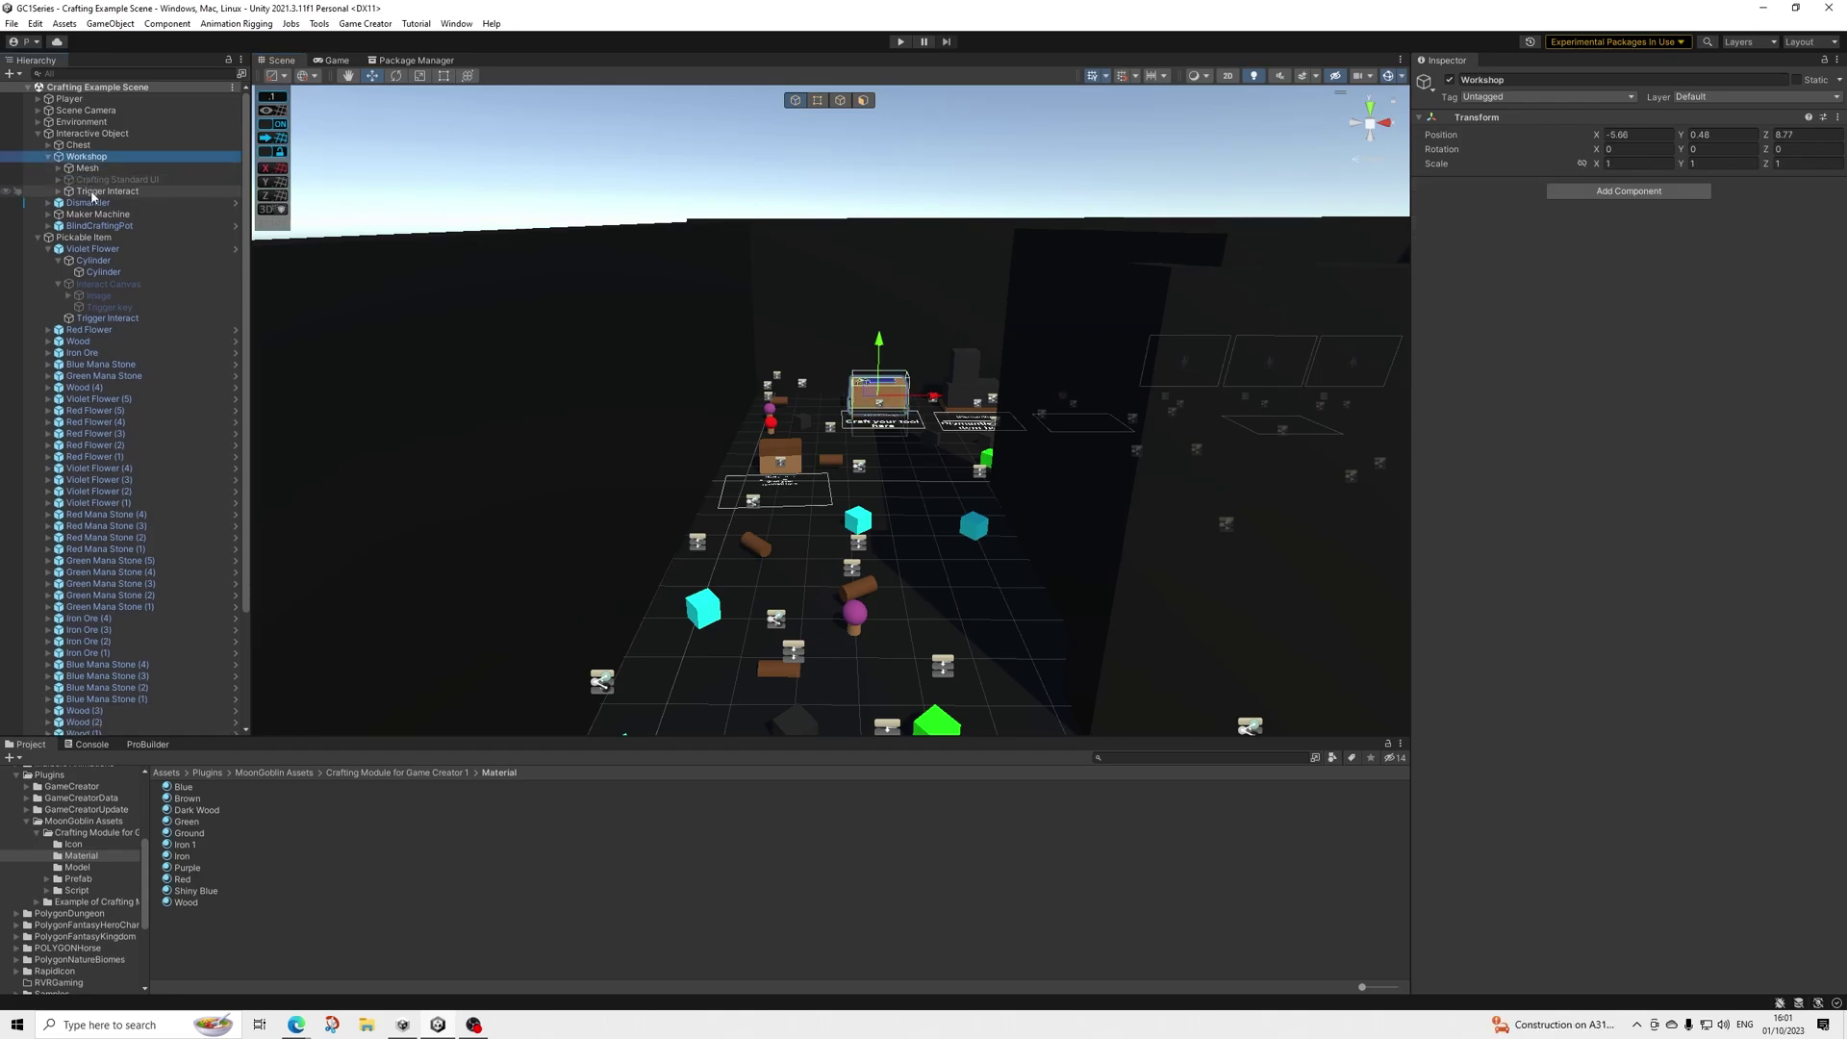
click(58, 192)
click(68, 203)
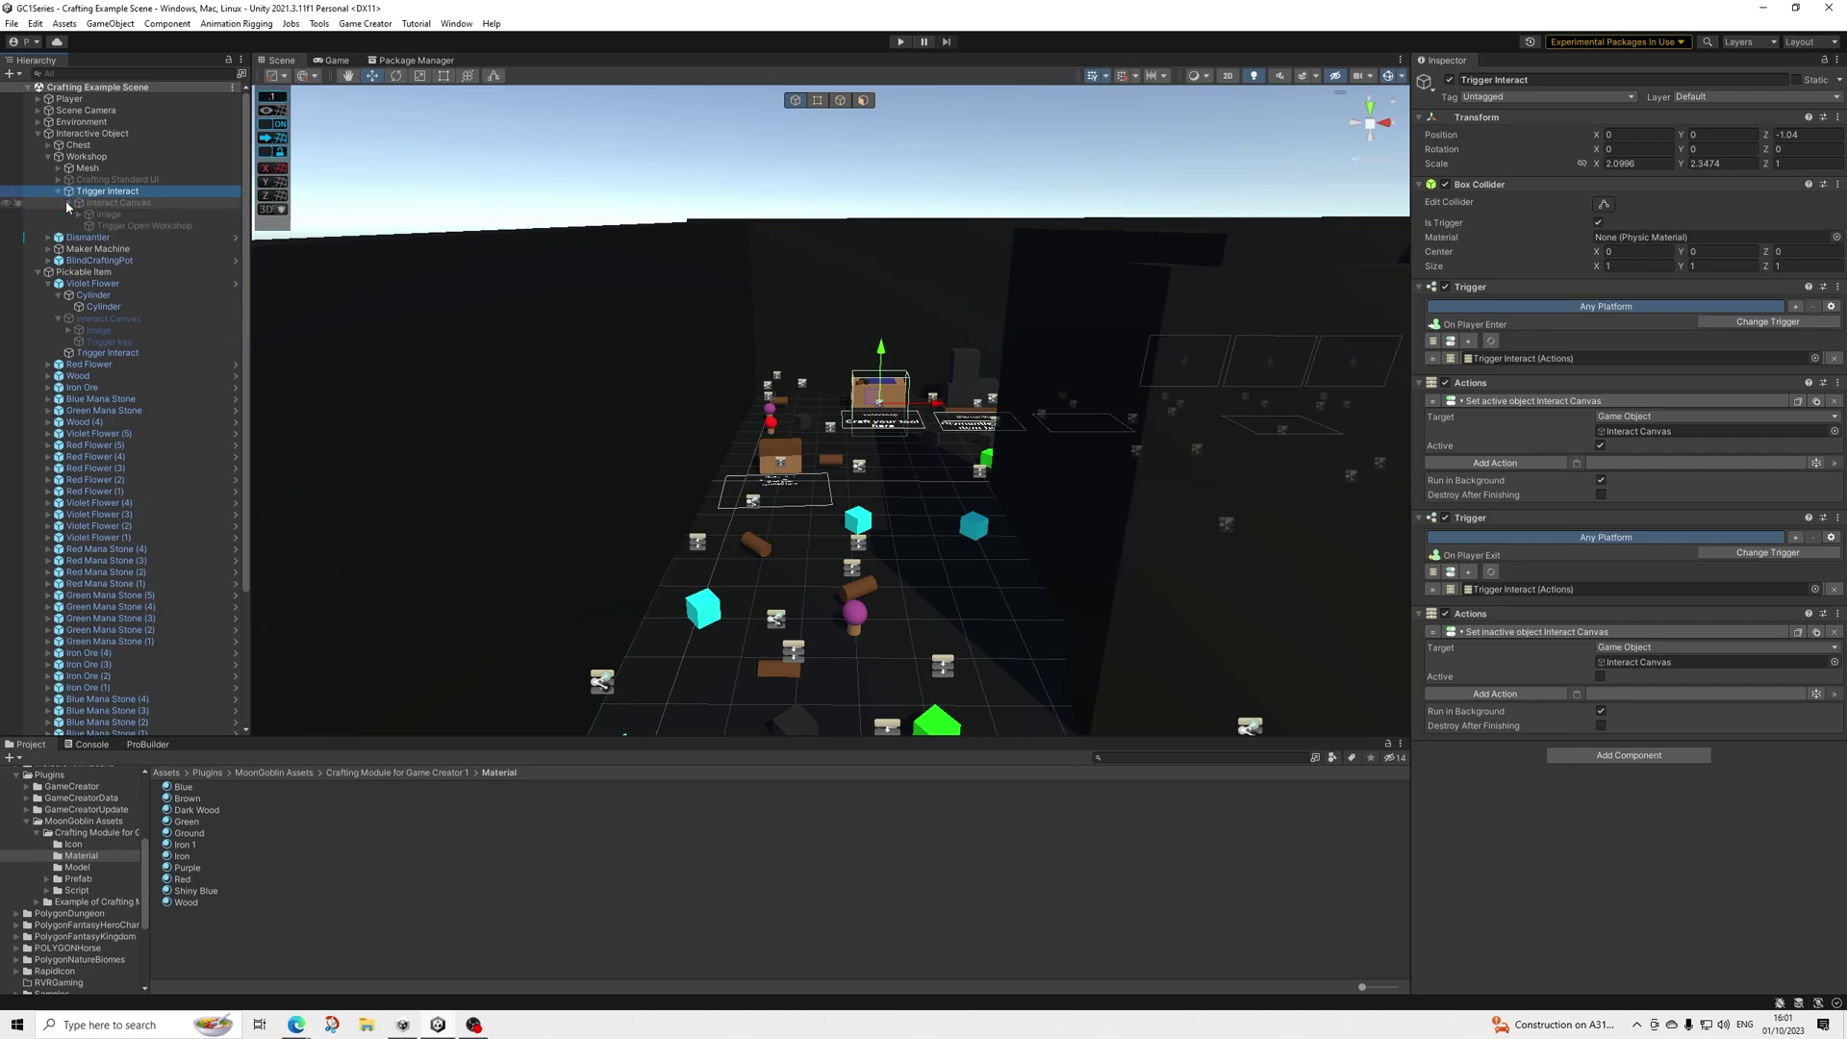
click(135, 225)
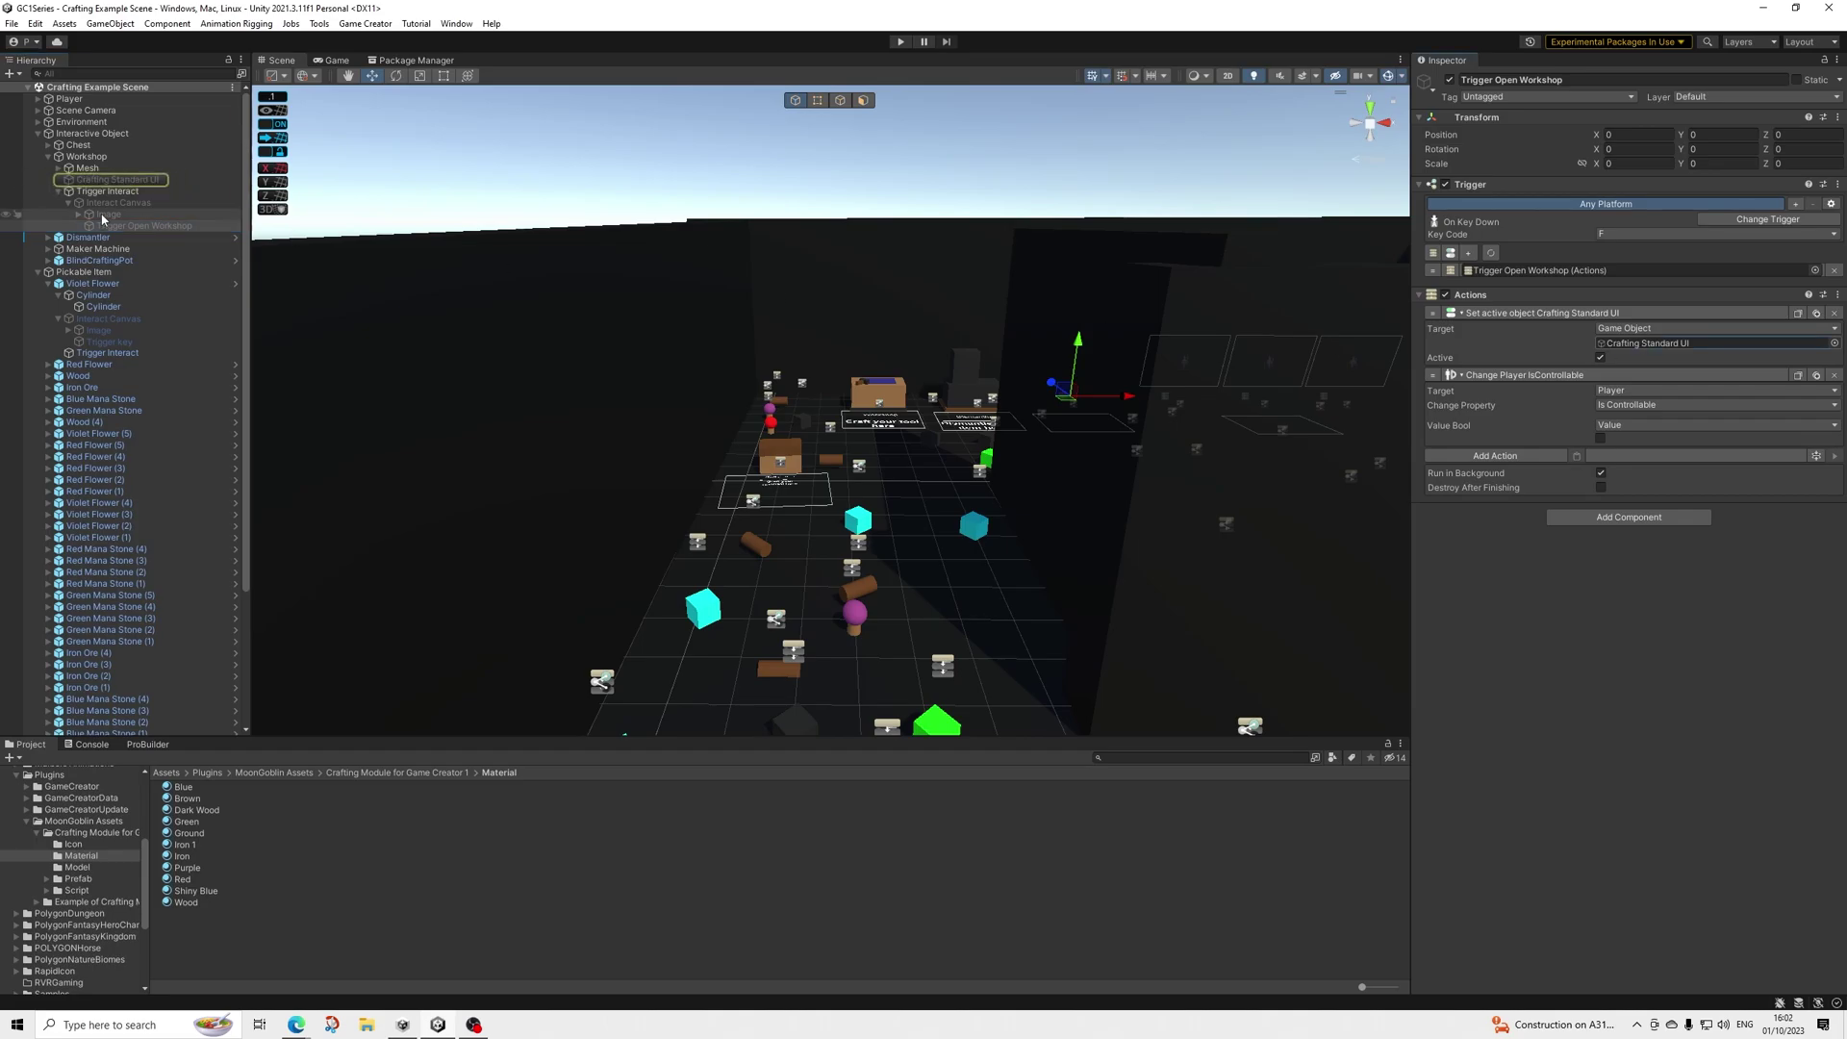
click(144, 181)
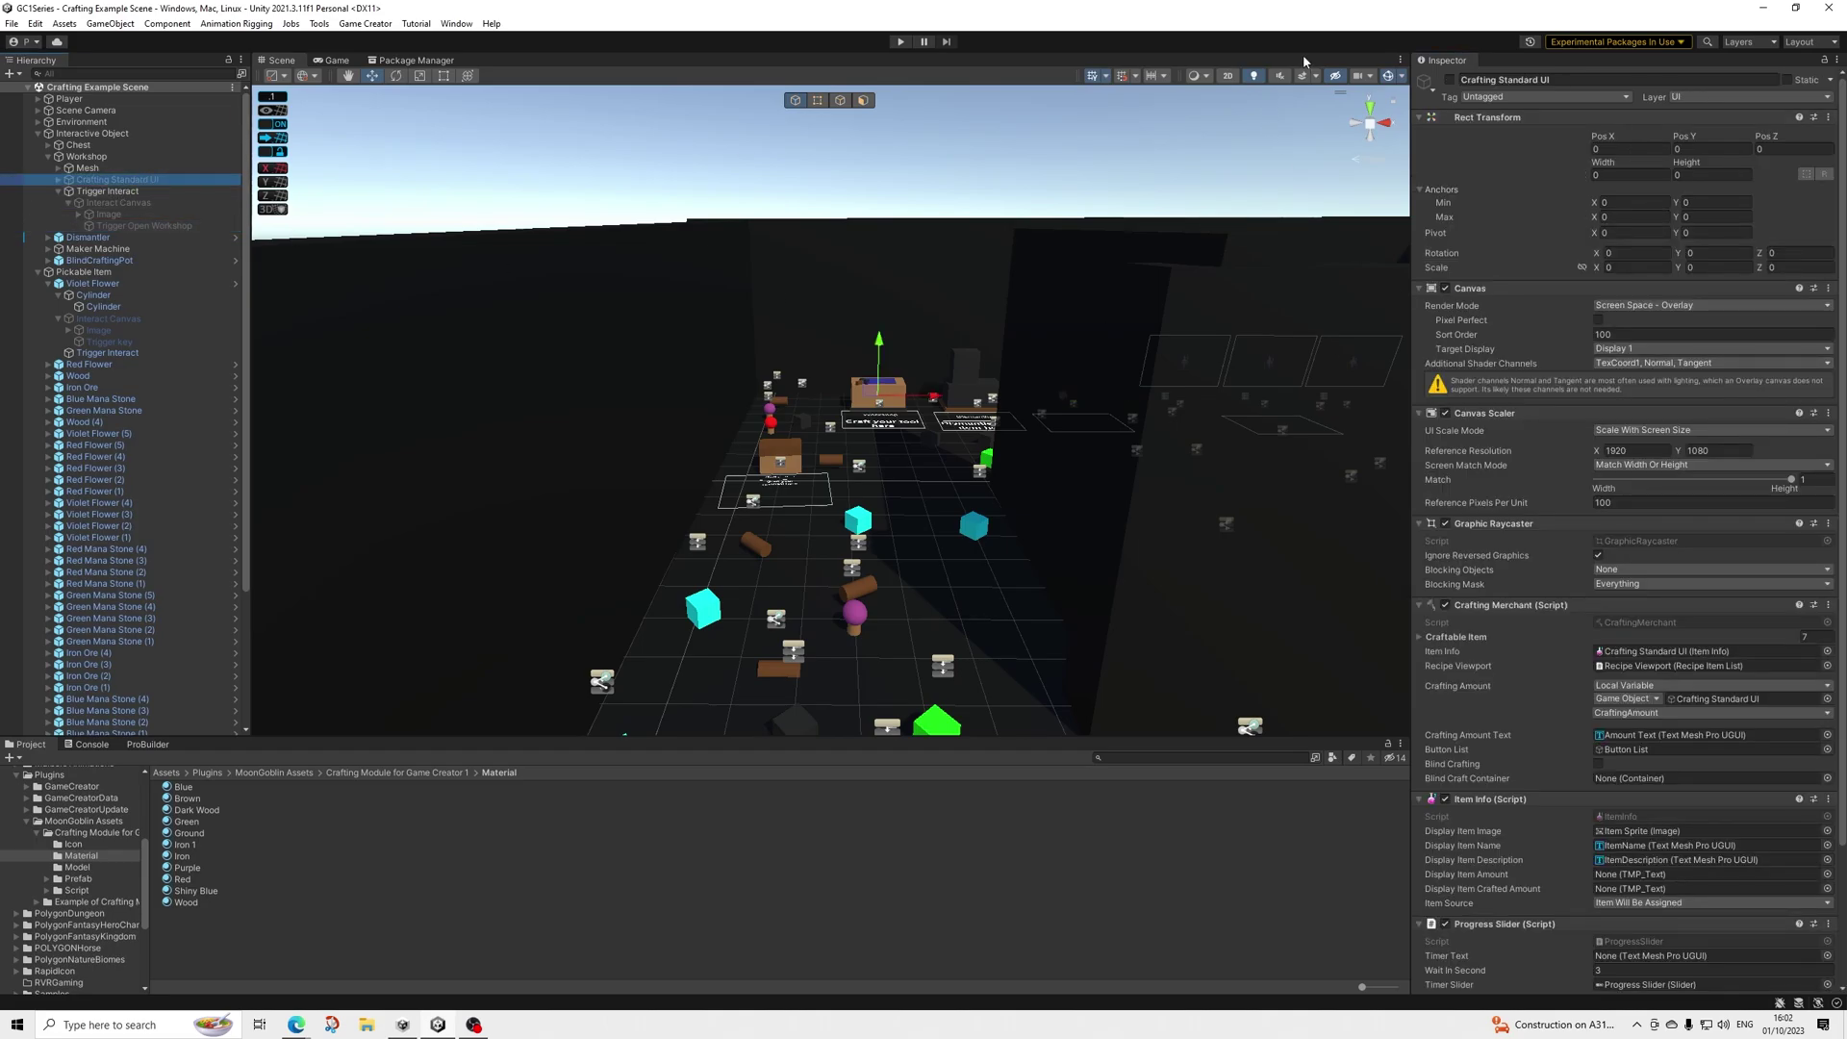
click(1450, 81)
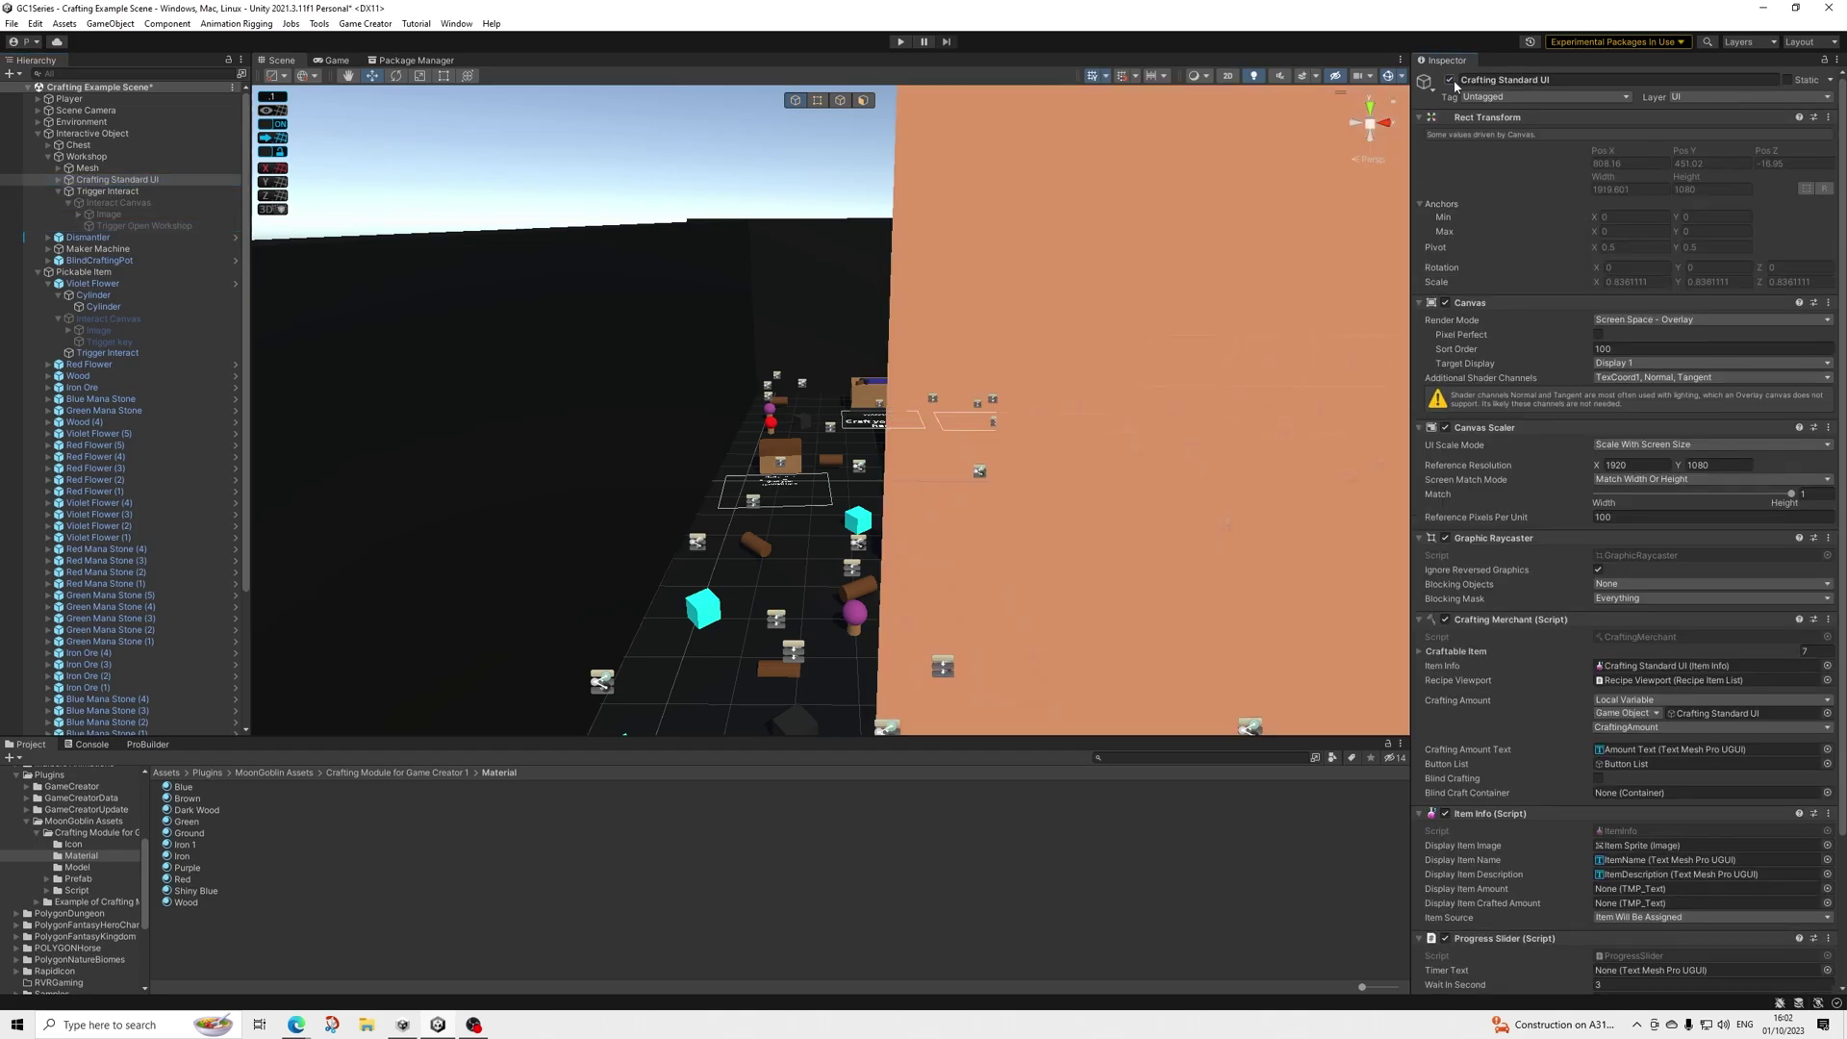
Frame the canvas flat in 2D and inspect its Background, Main Pages and Content Background elements.
click(1231, 78)
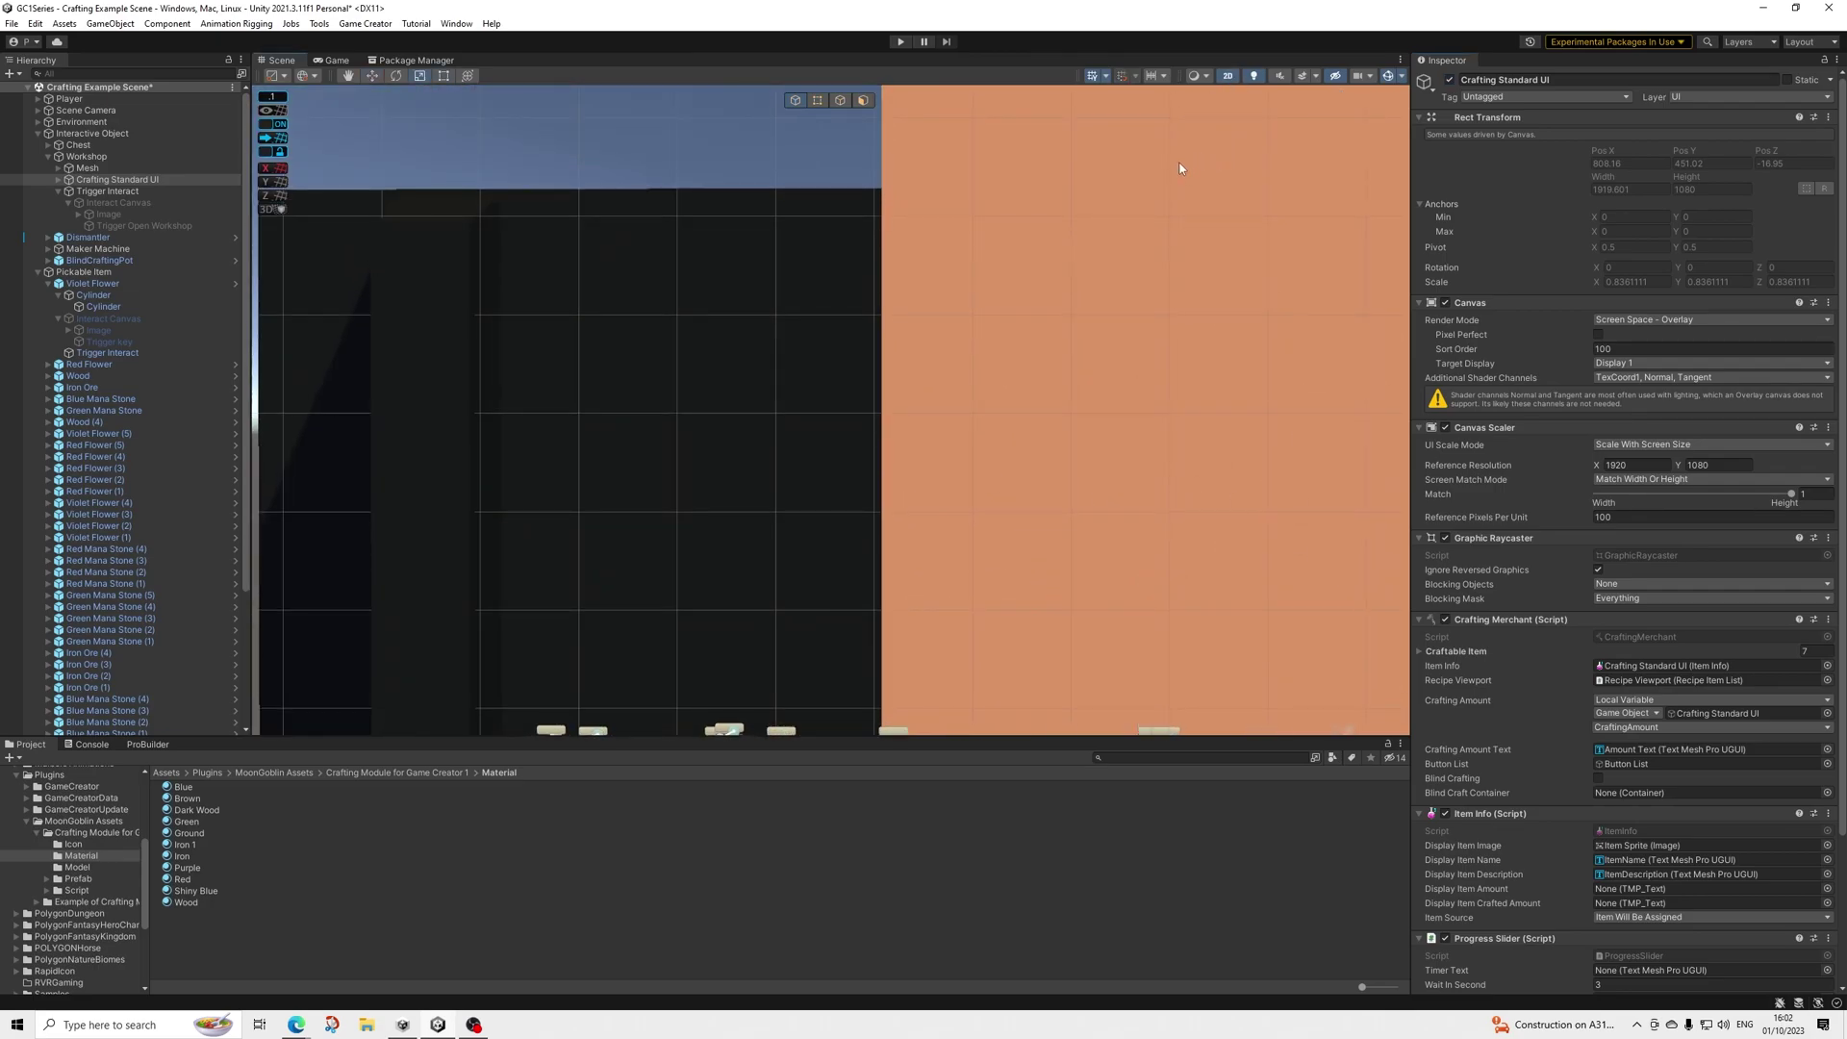
key(f)
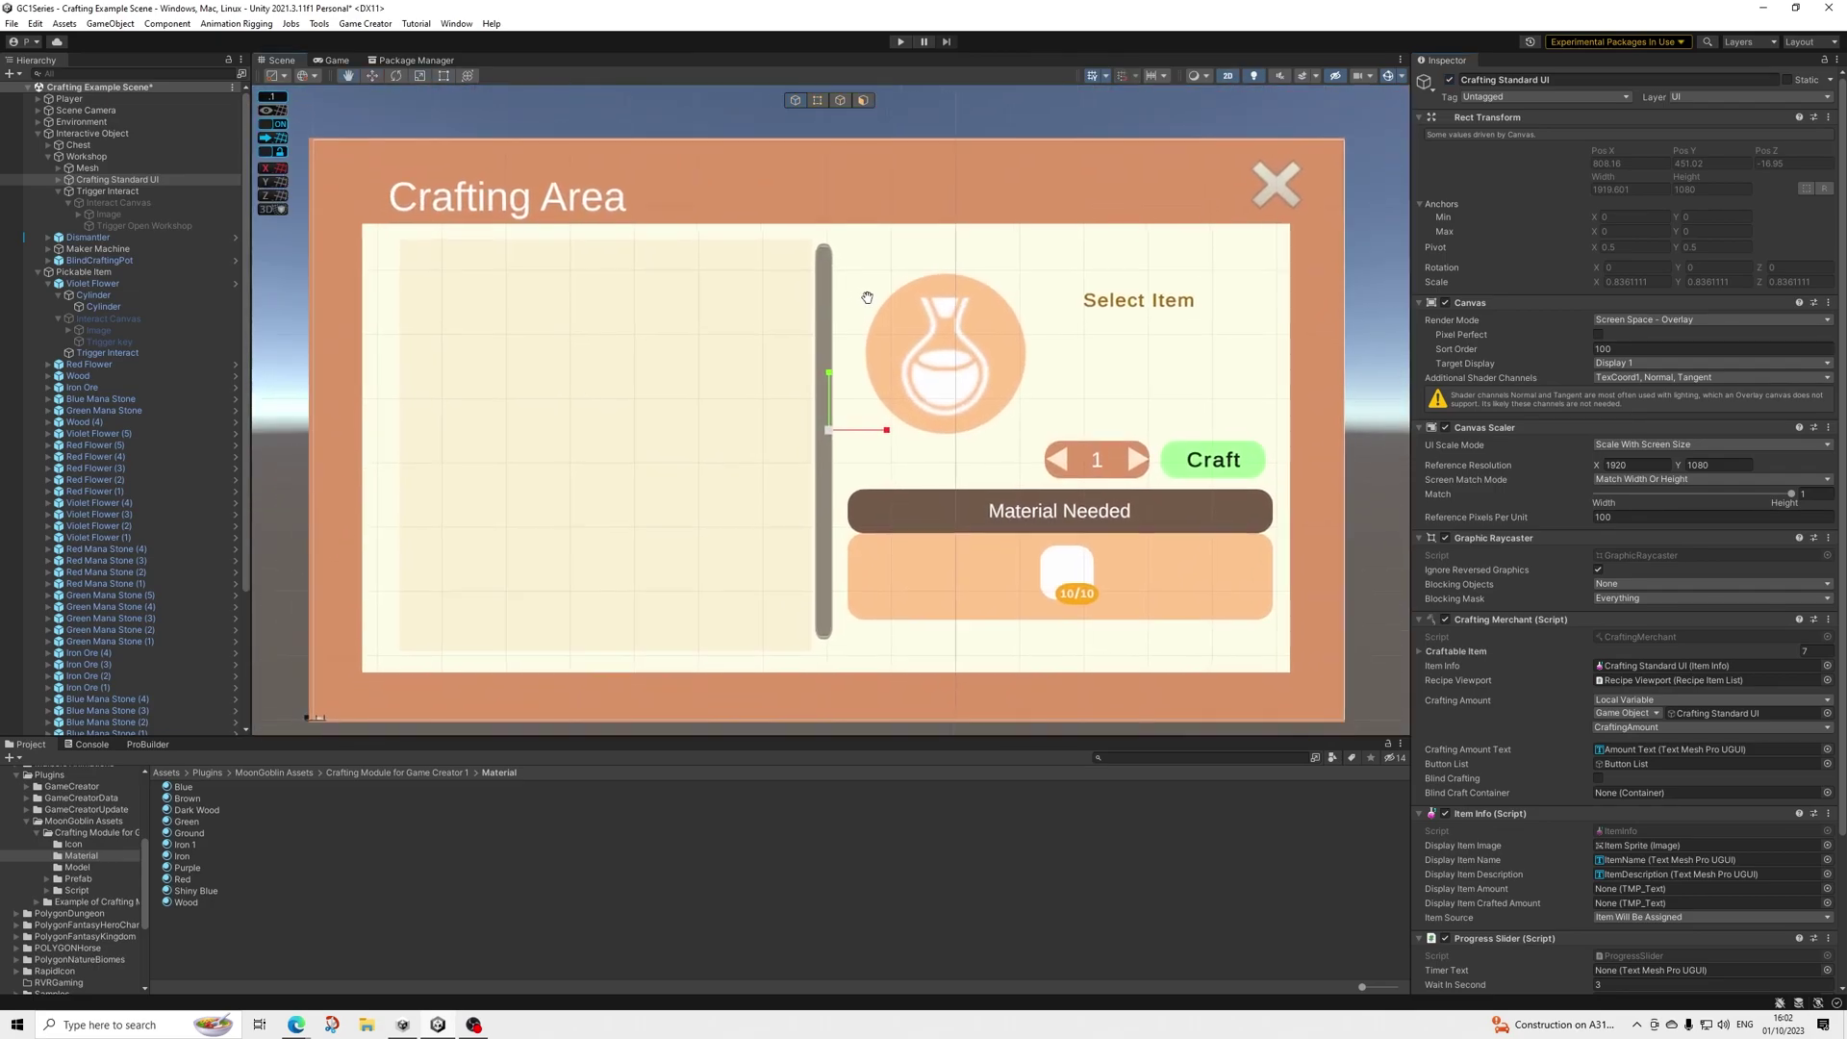
click(55, 179)
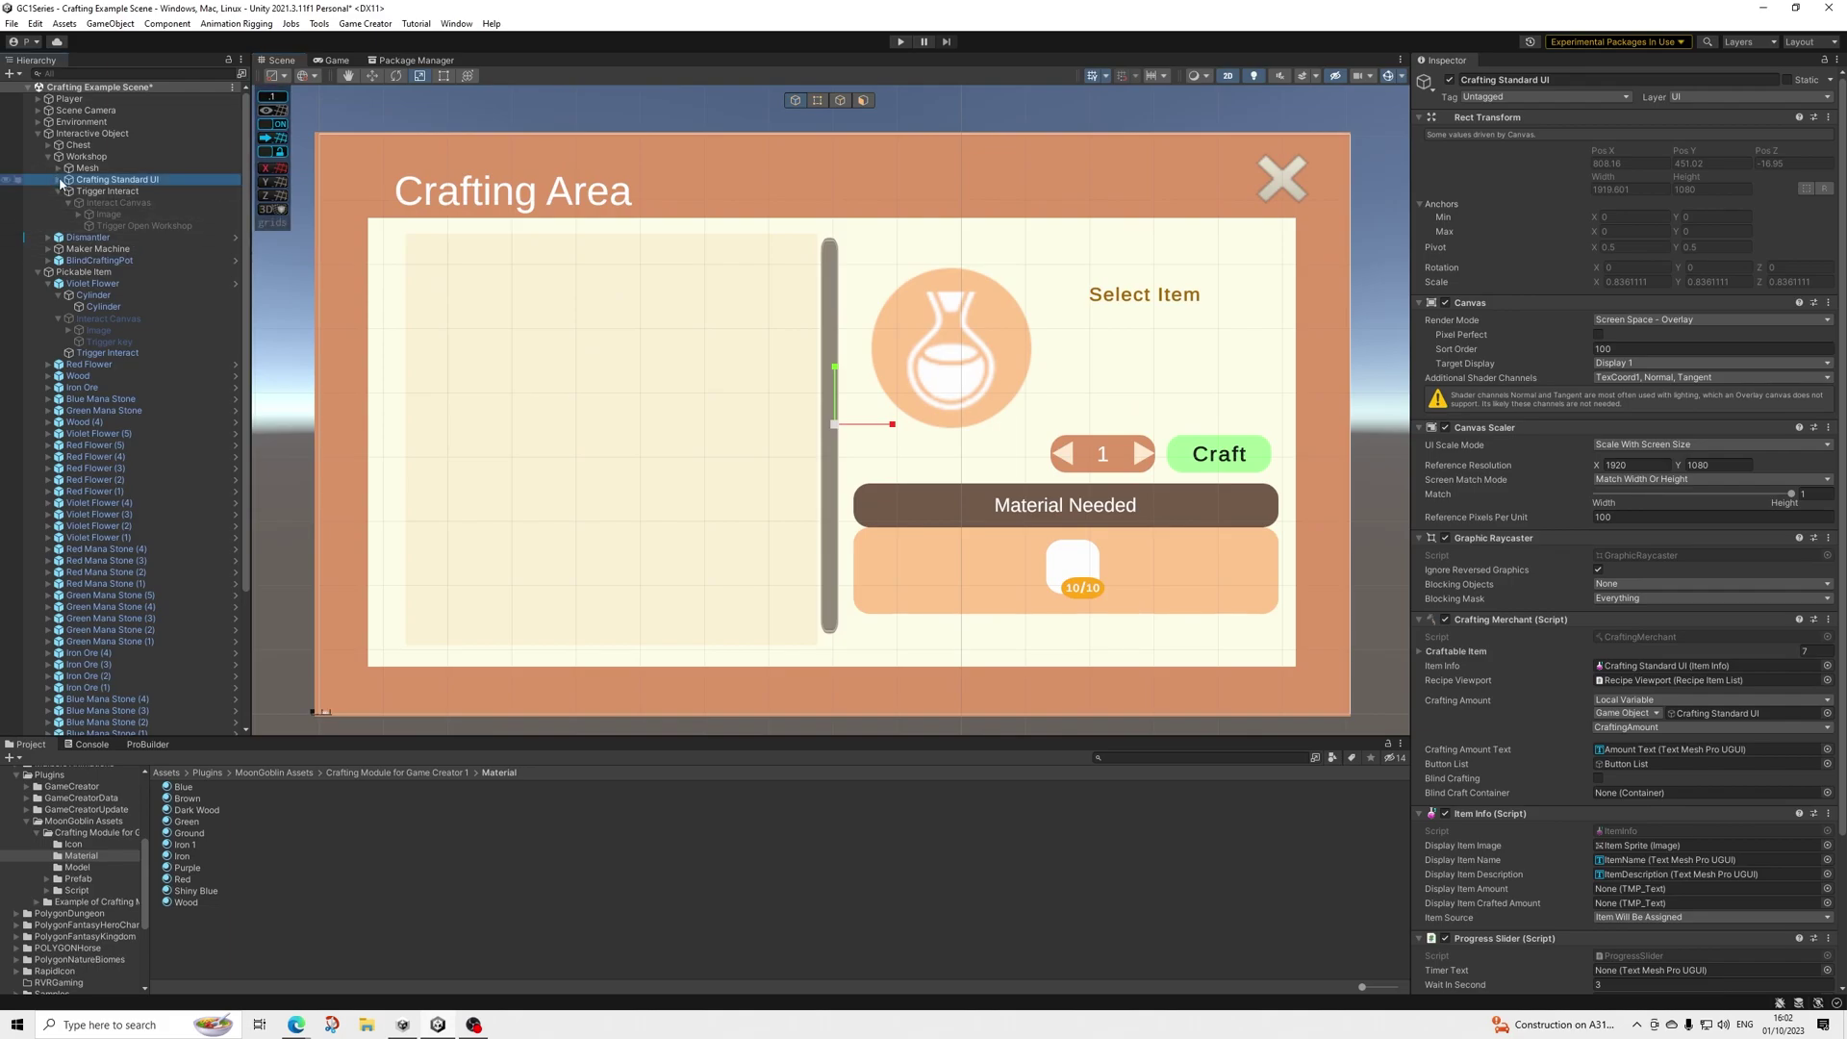
click(59, 180)
click(108, 191)
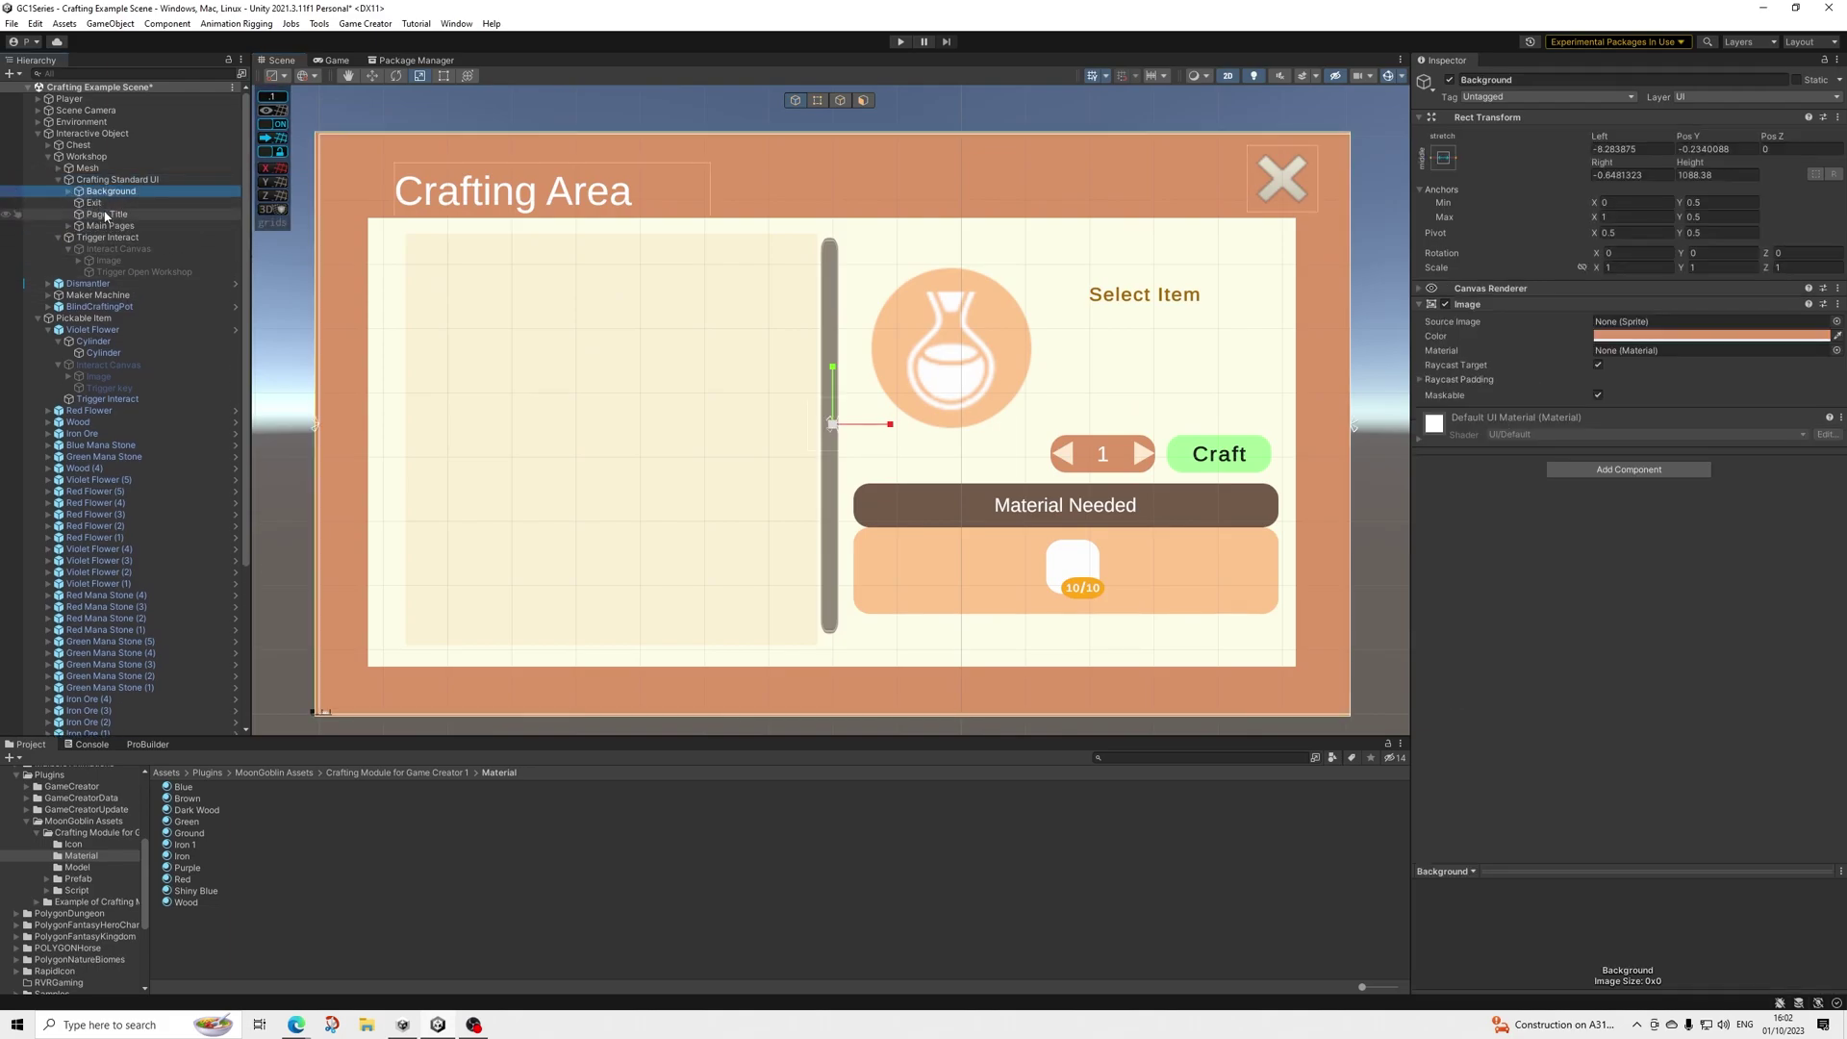
click(100, 227)
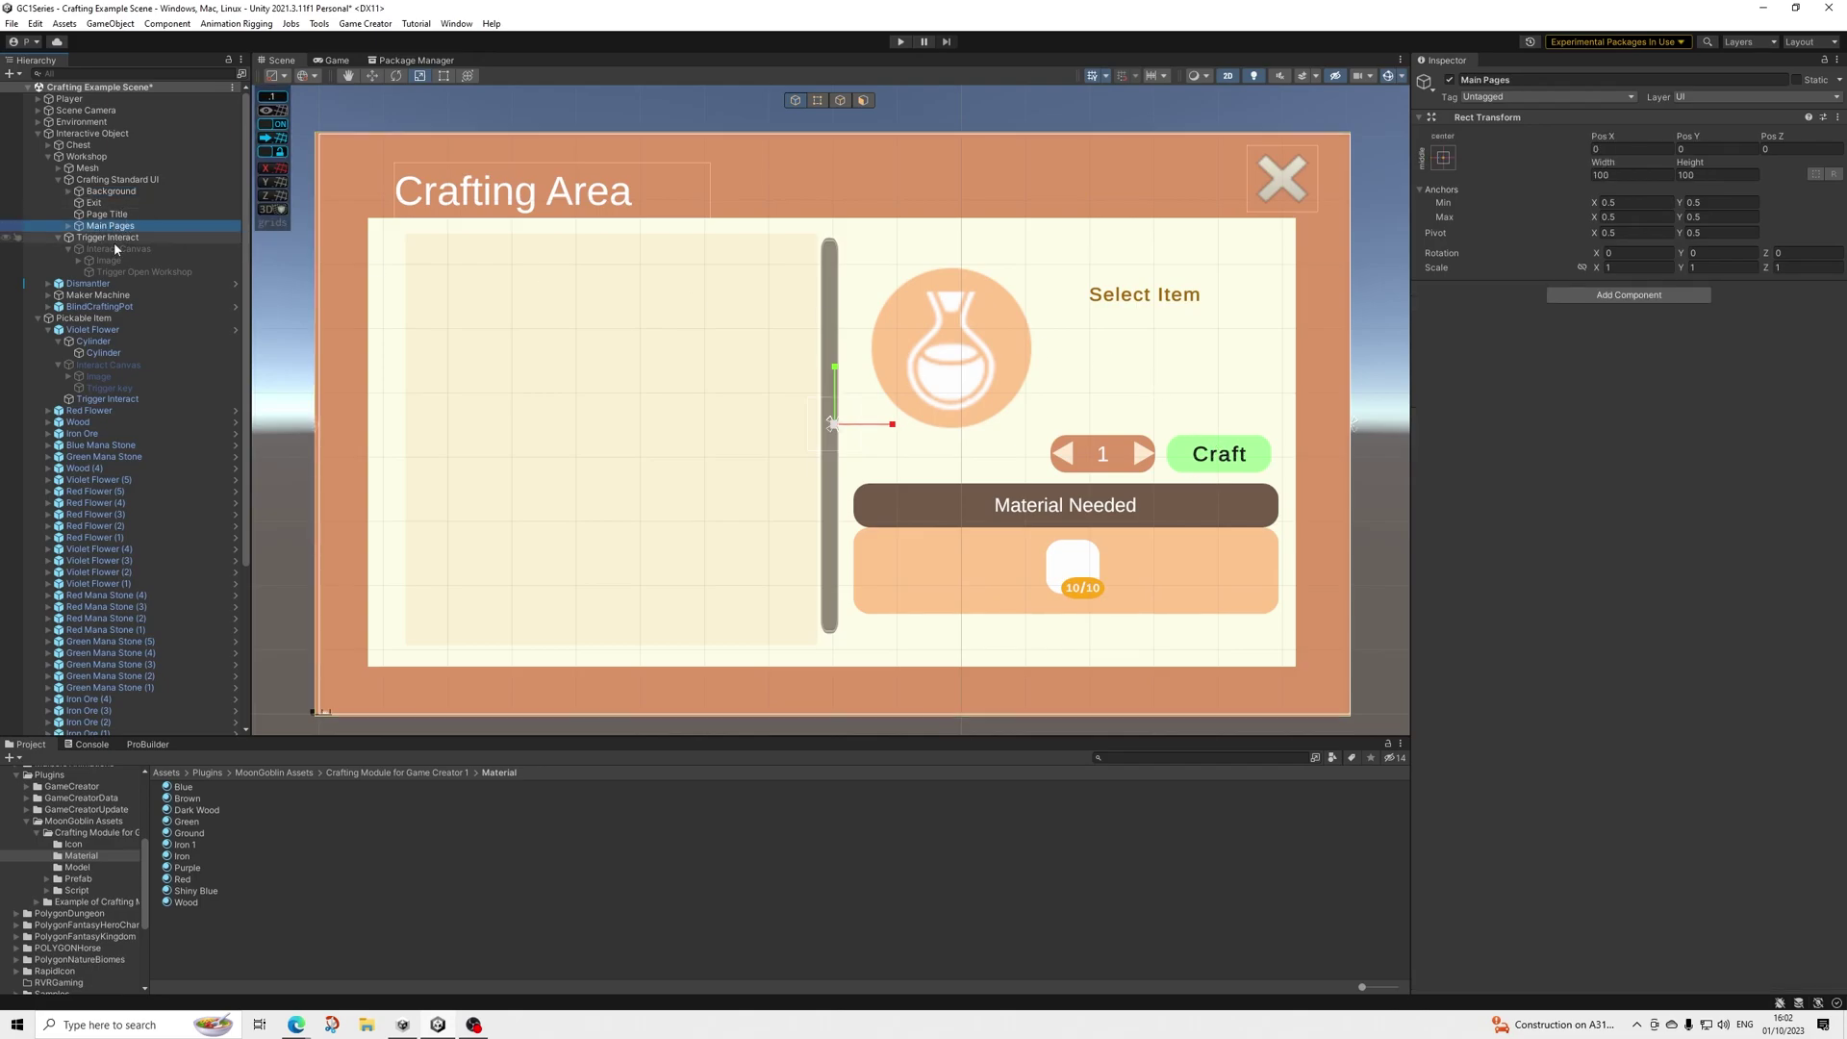
click(1225, 459)
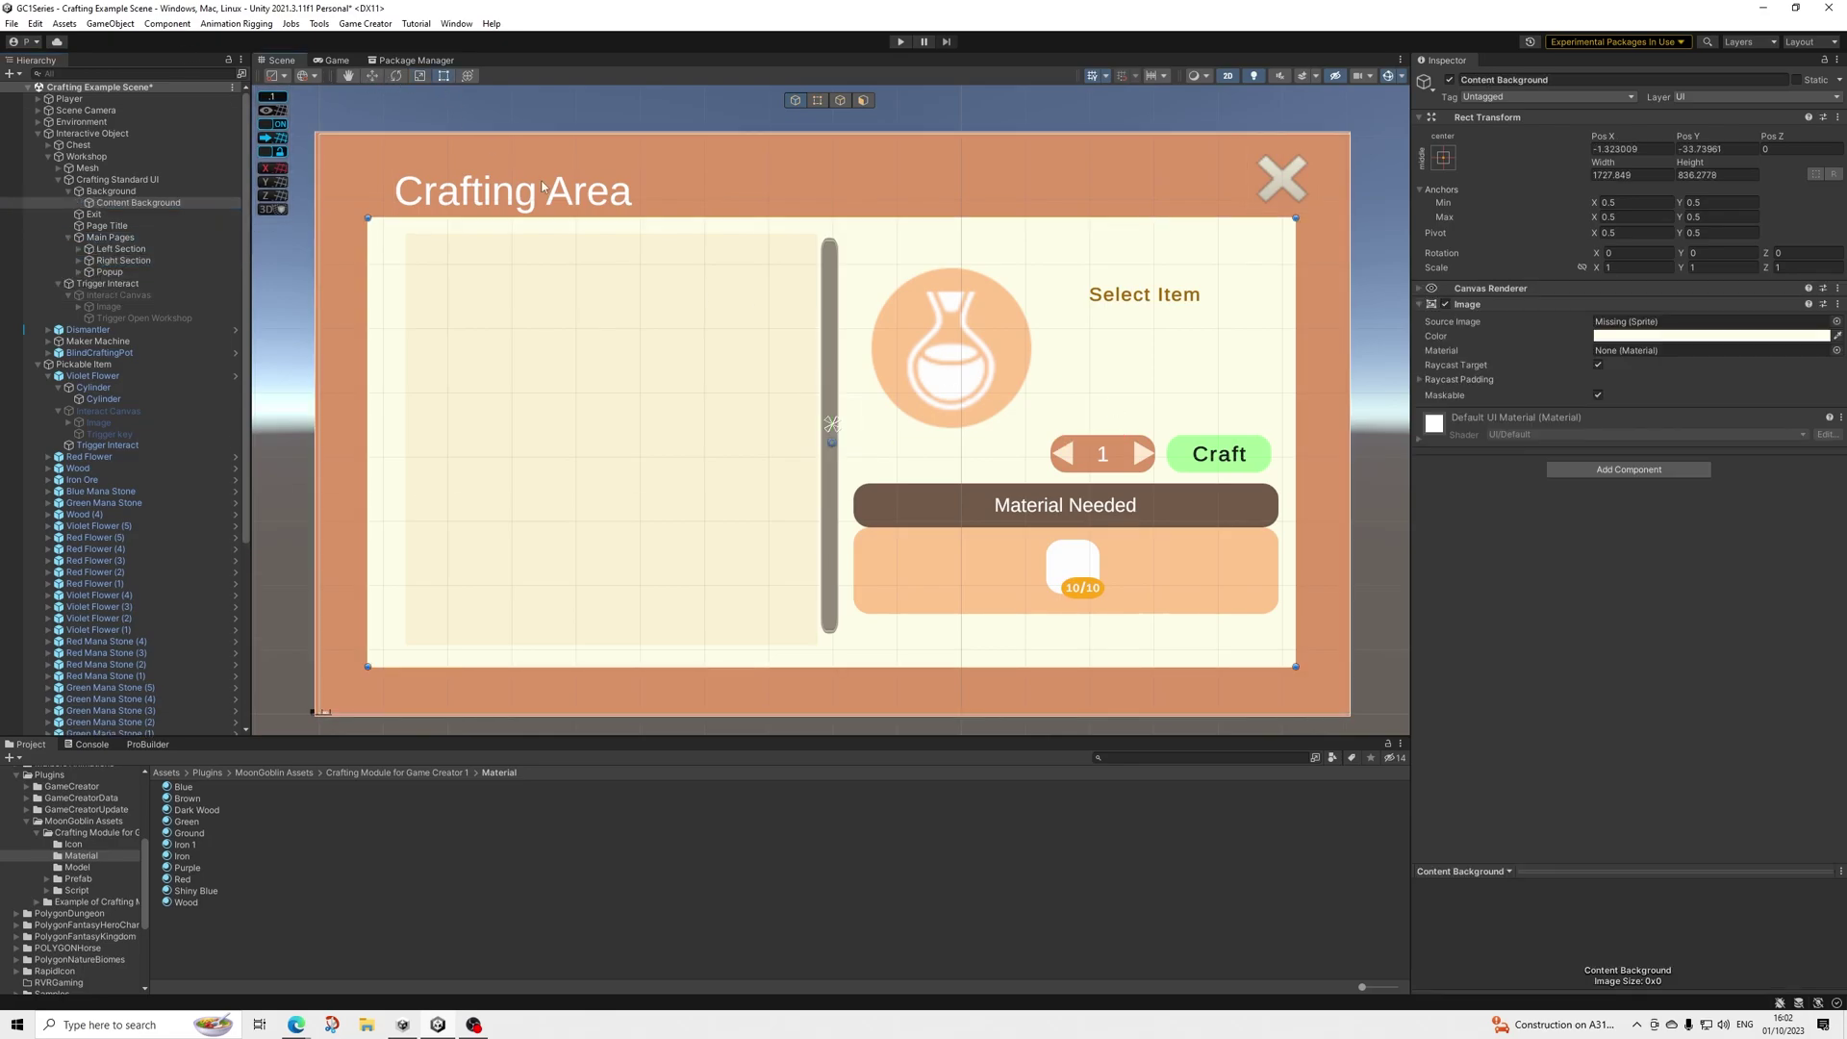
Select the Craft Button's Conditions (1) object and expand its Crafting 1 Item action settings.
click(1237, 470)
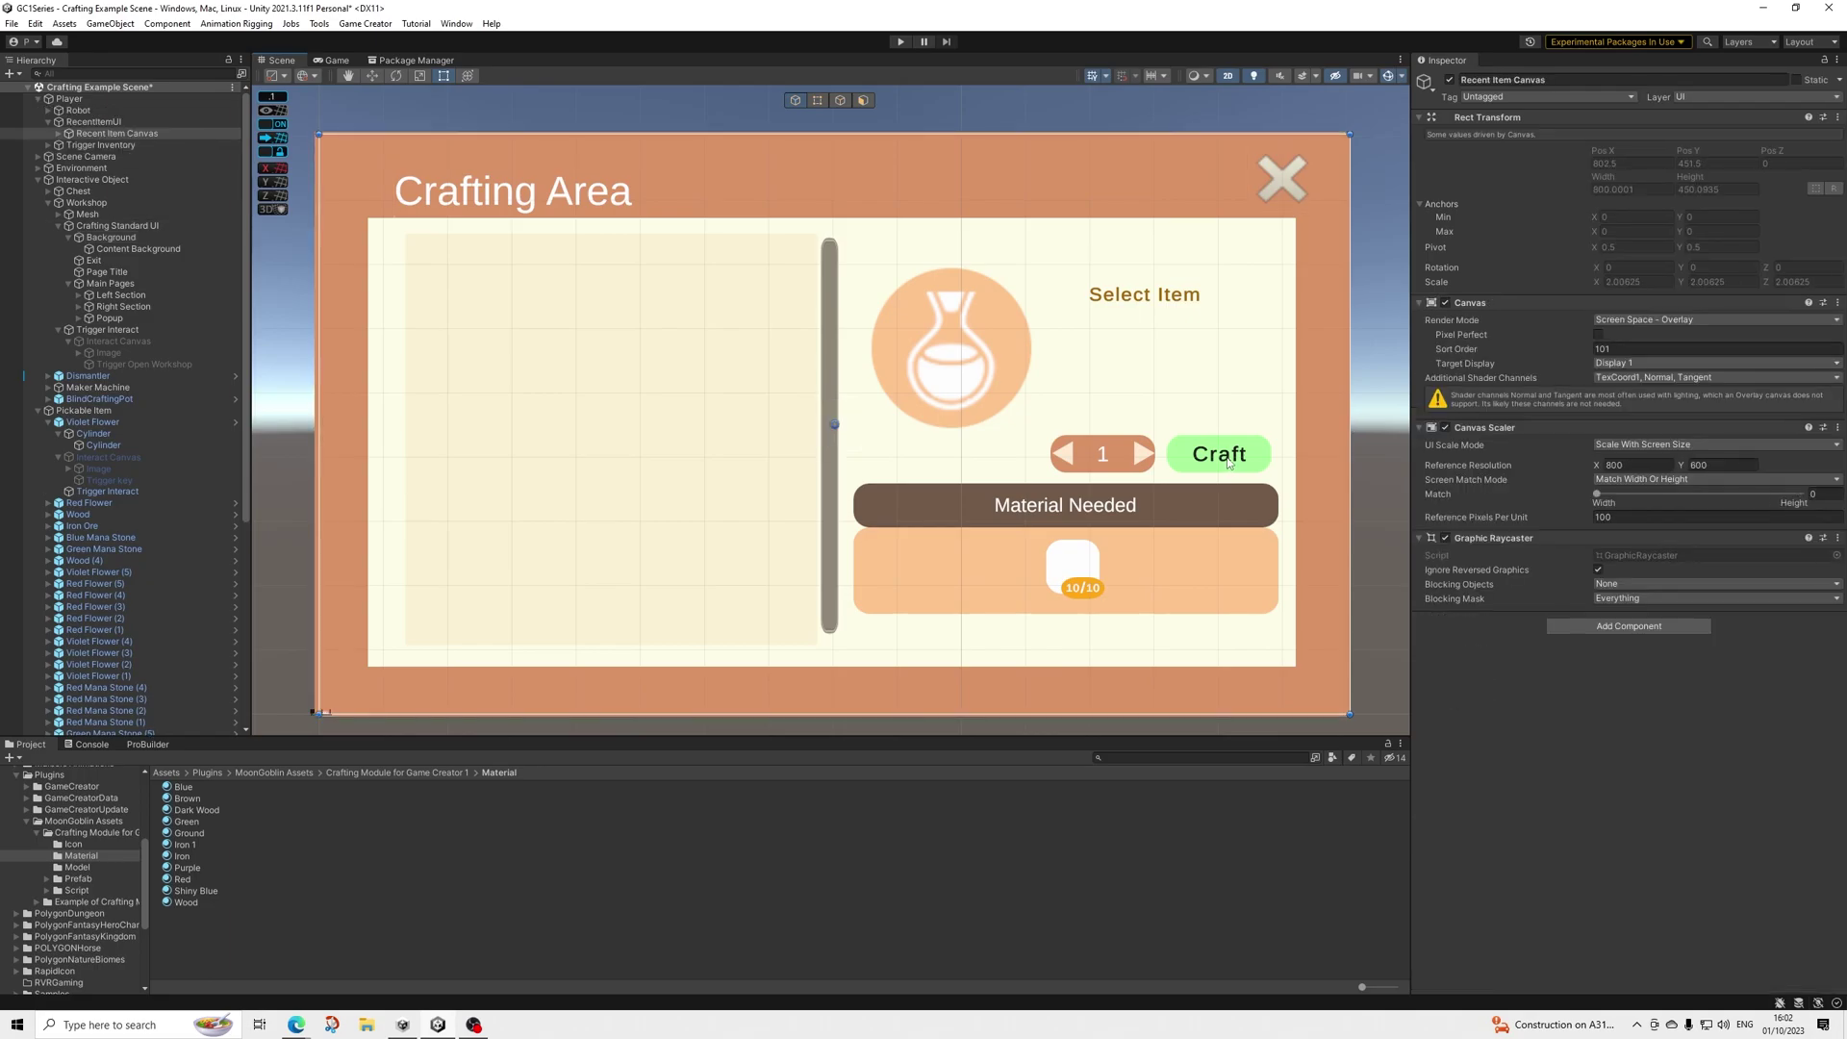
click(1229, 463)
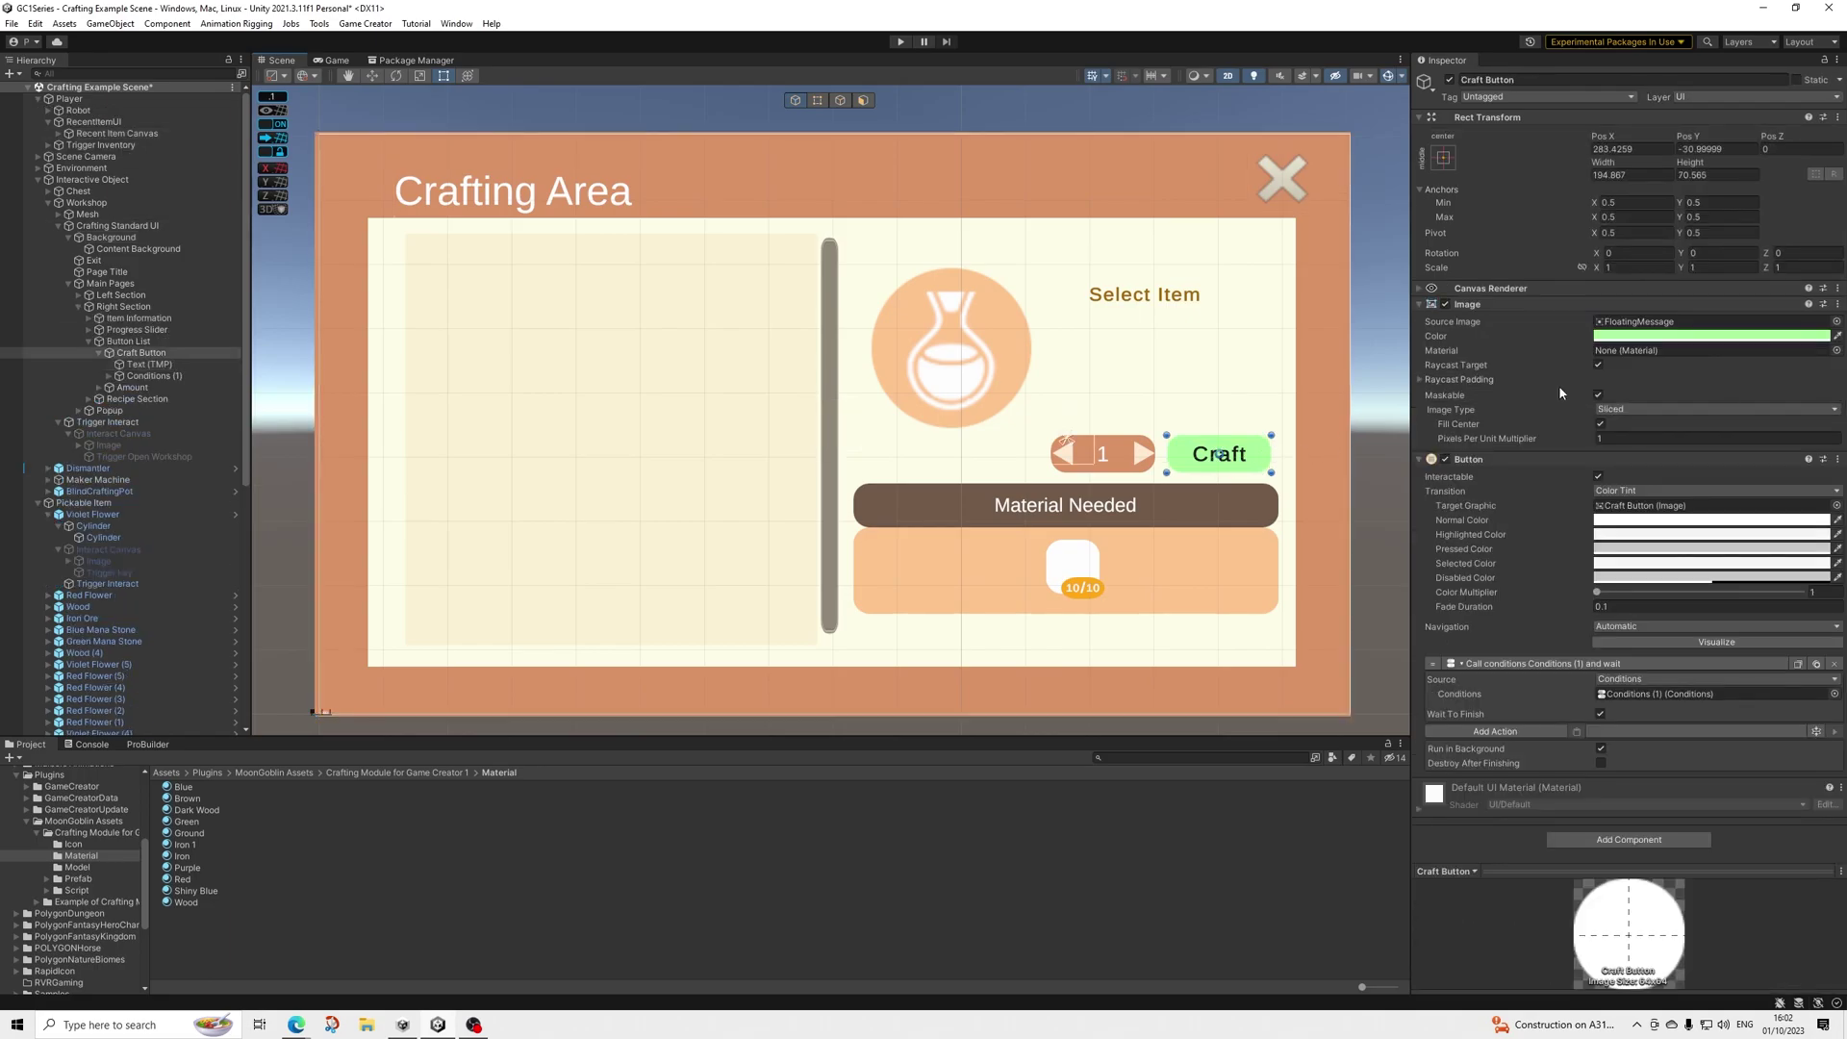
click(137, 353)
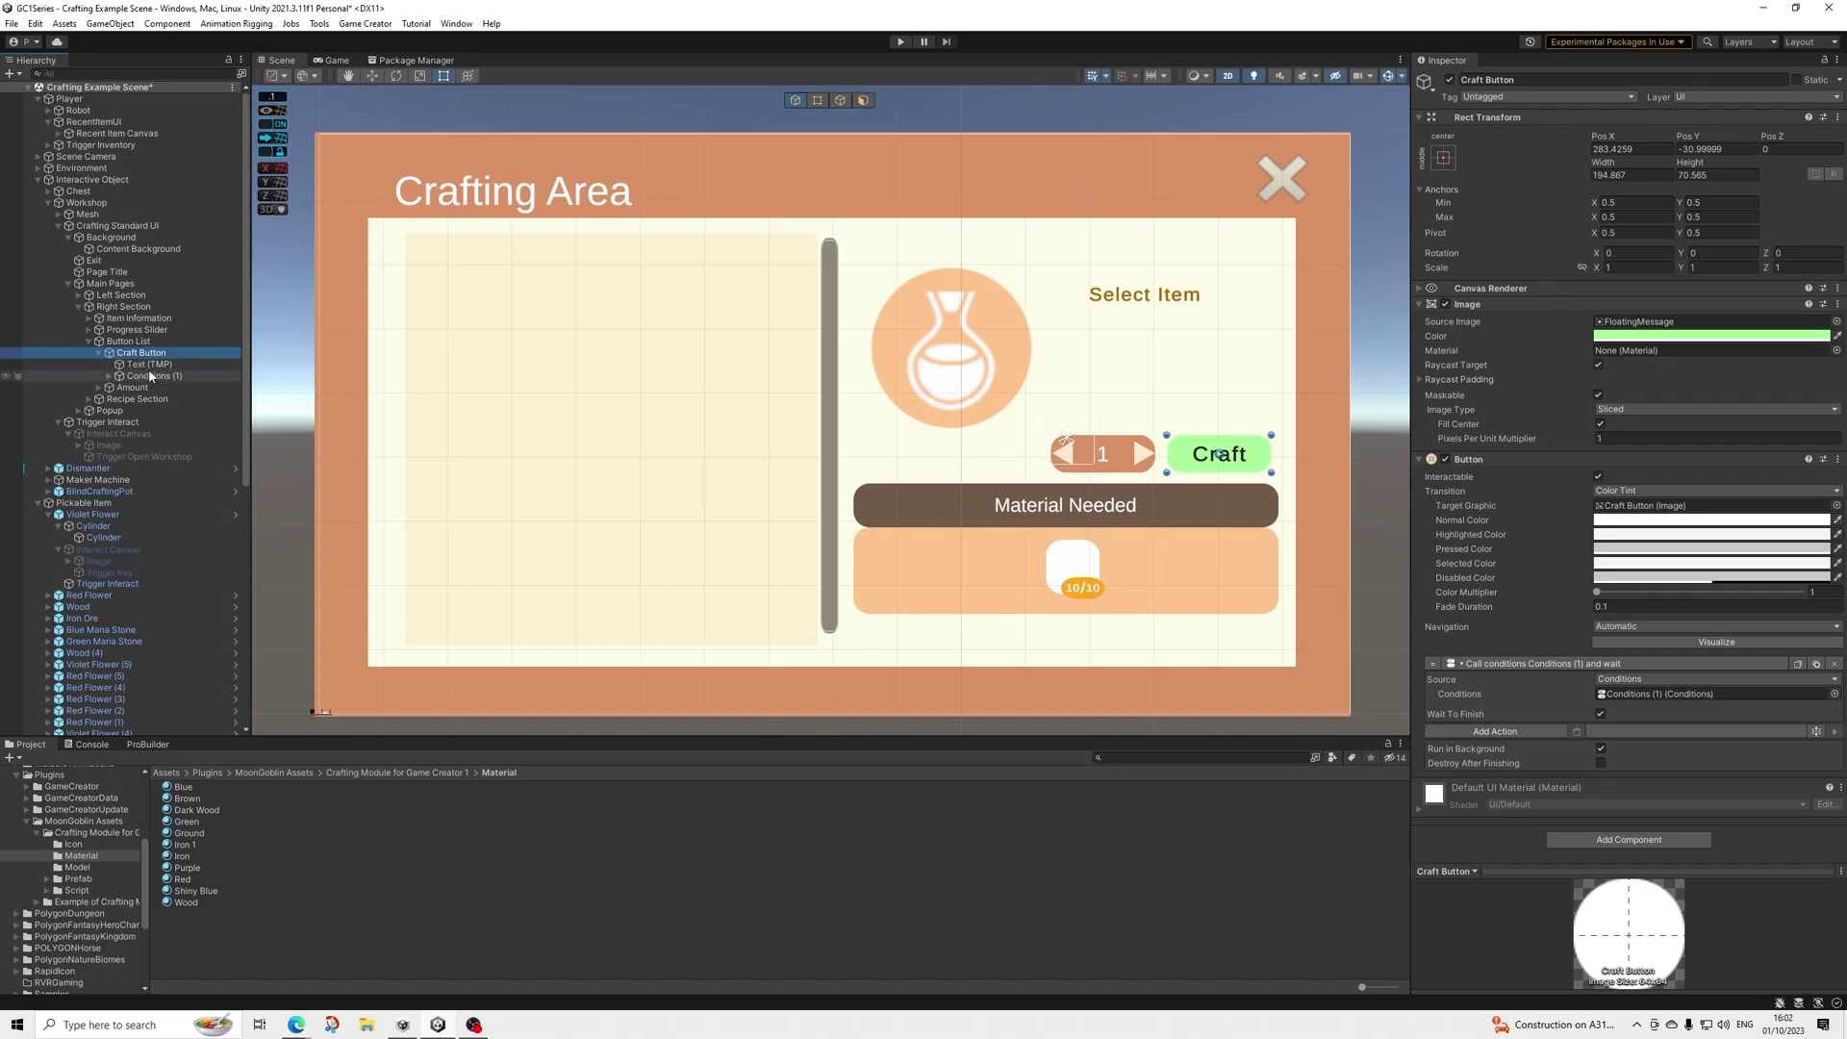
click(148, 376)
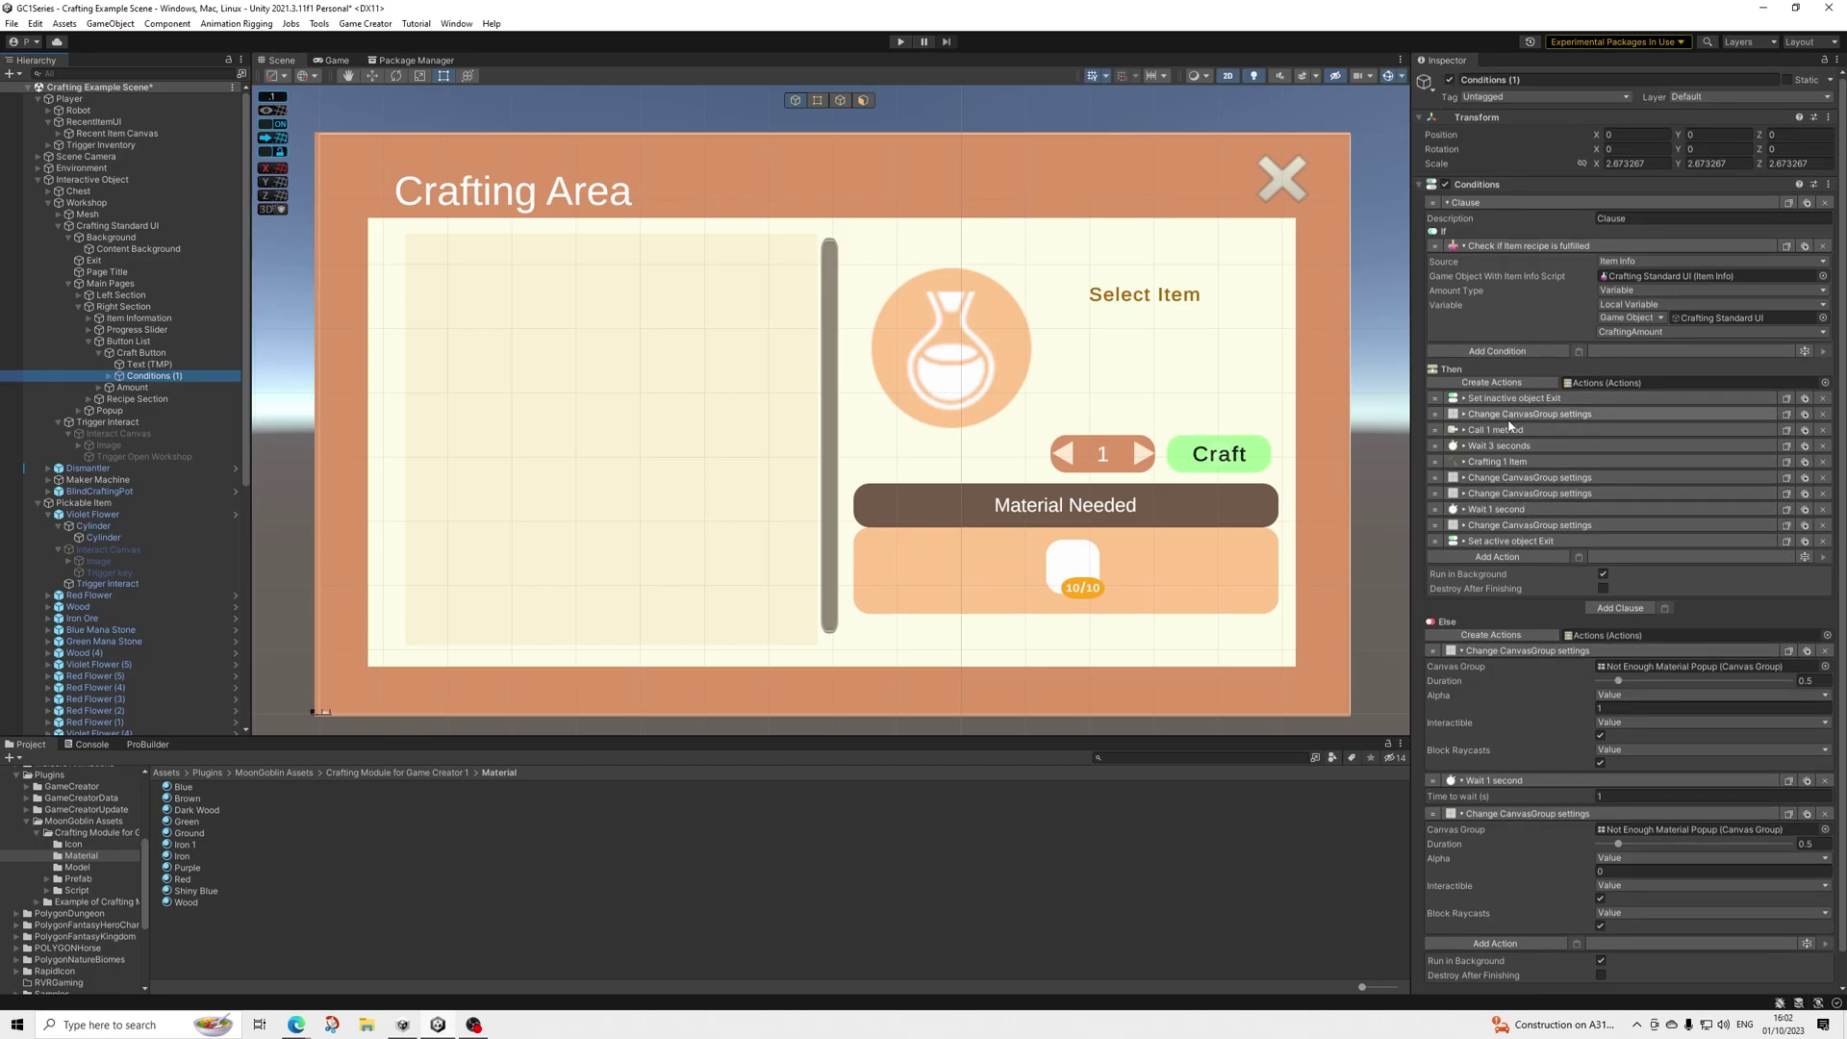
click(1504, 442)
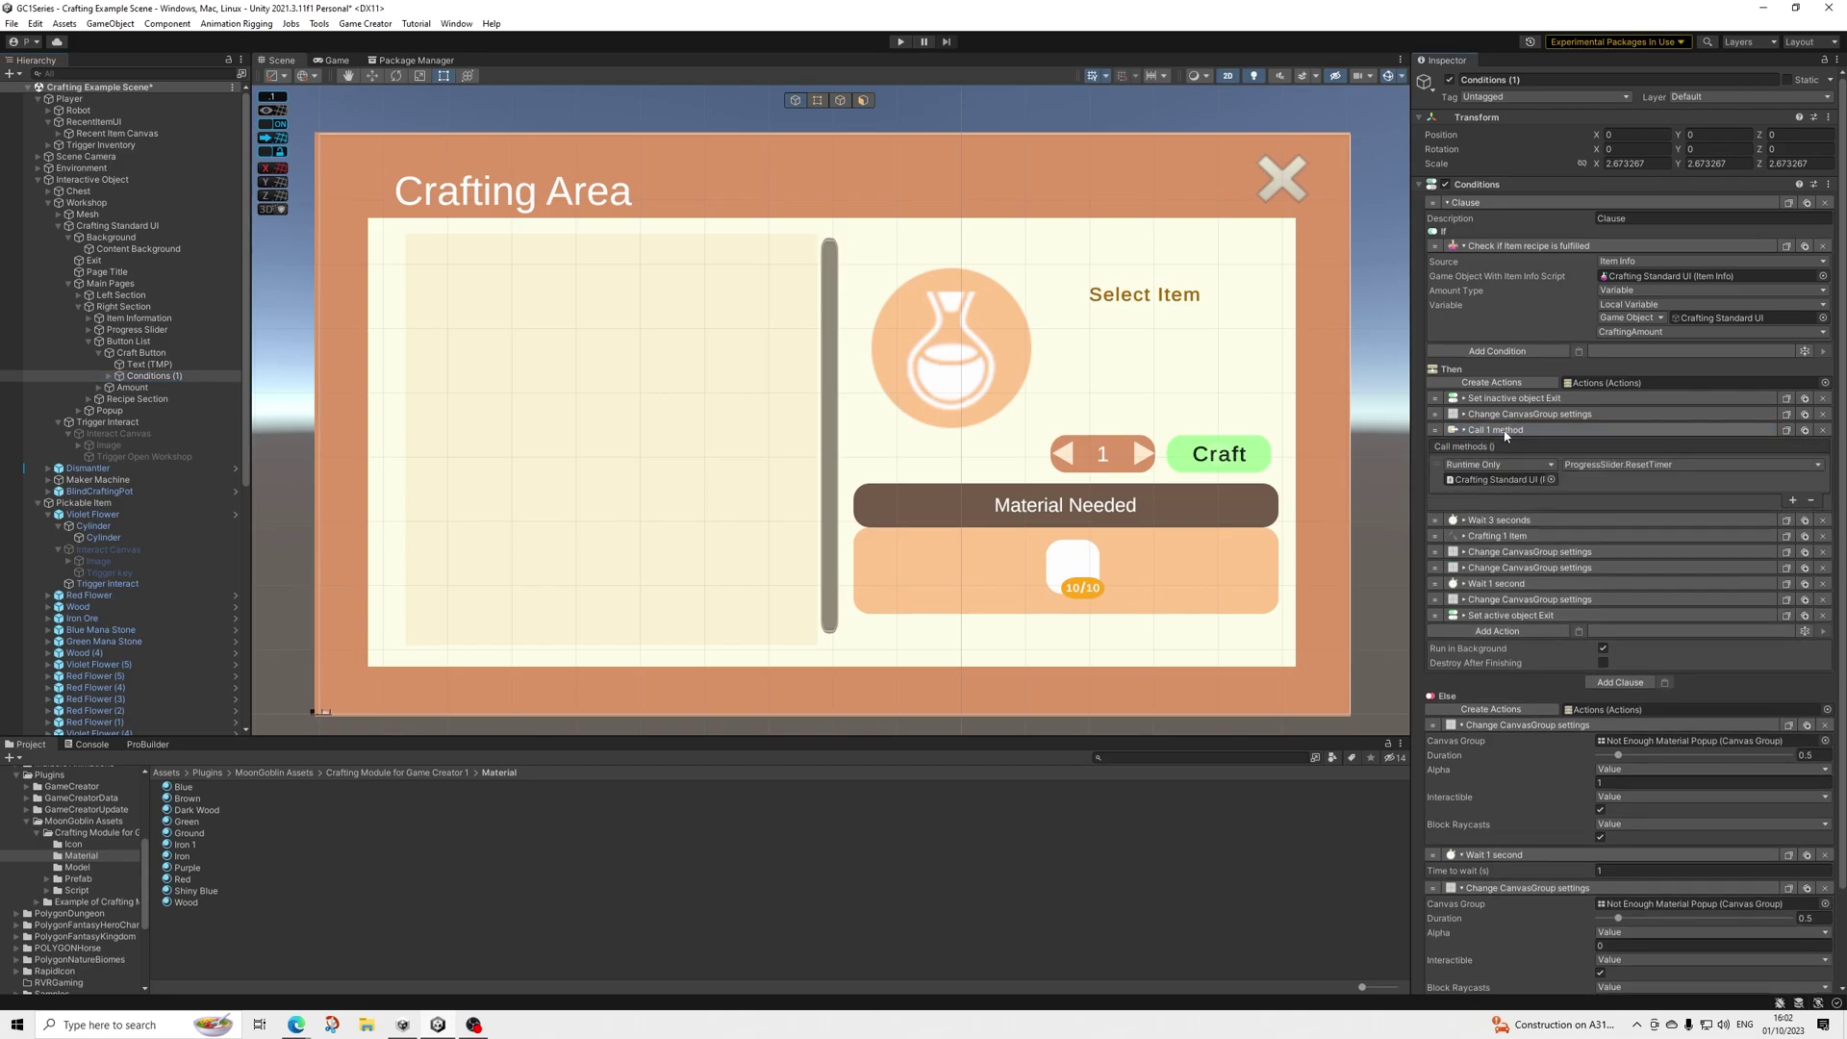
click(1507, 448)
click(1497, 461)
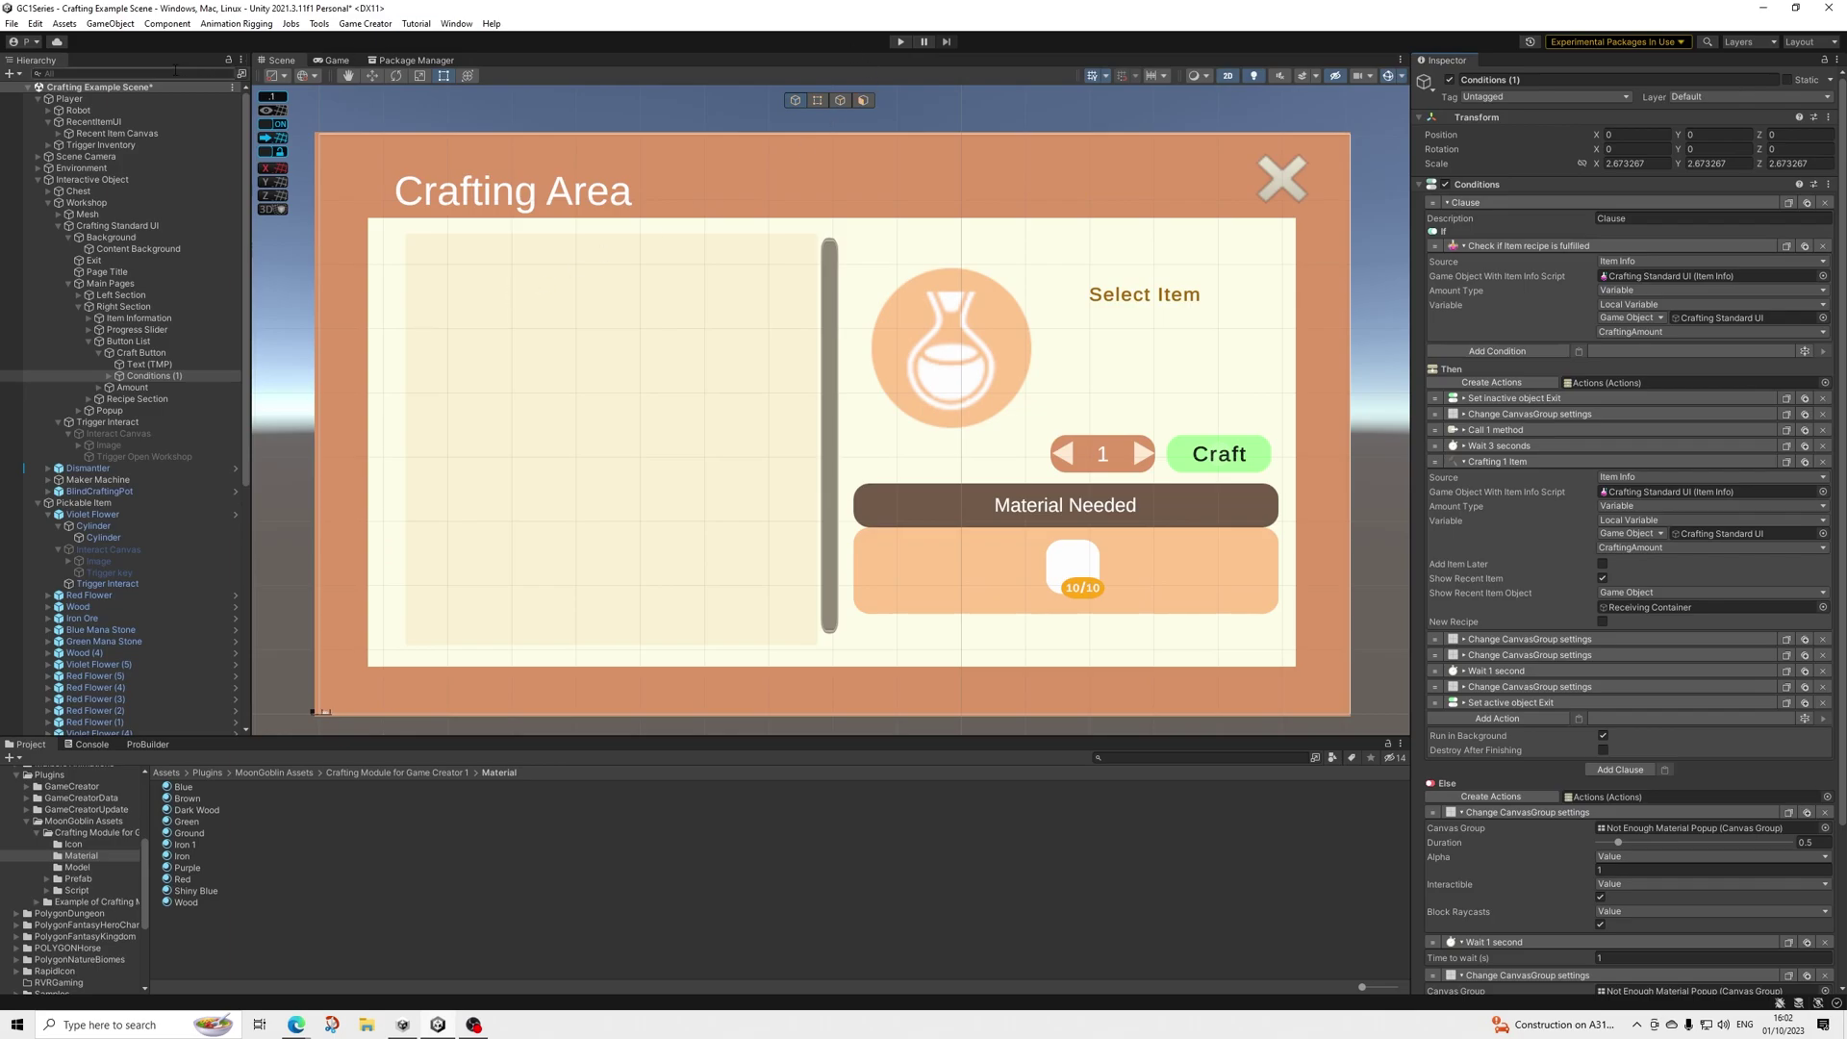
Save the scene and collapse Interactive Object, Player and Pickable Item in the Hierarchy.
click(12, 23)
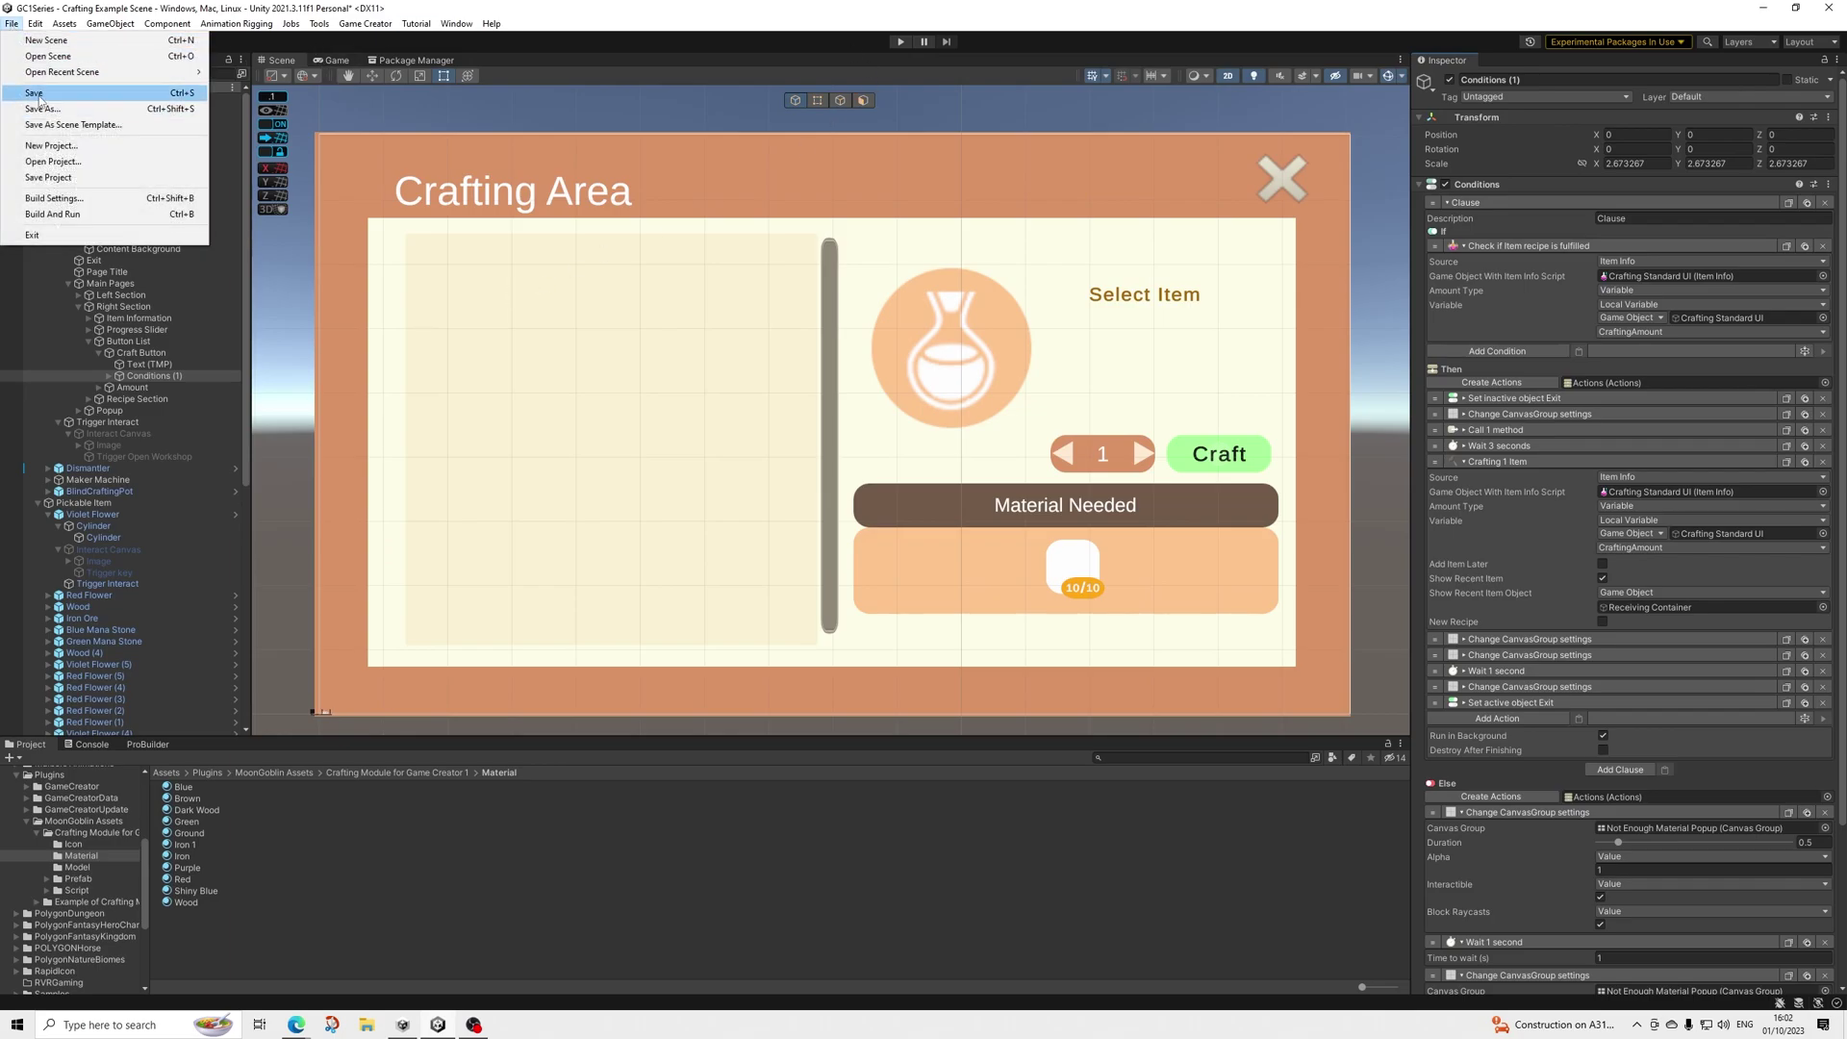
click(85, 92)
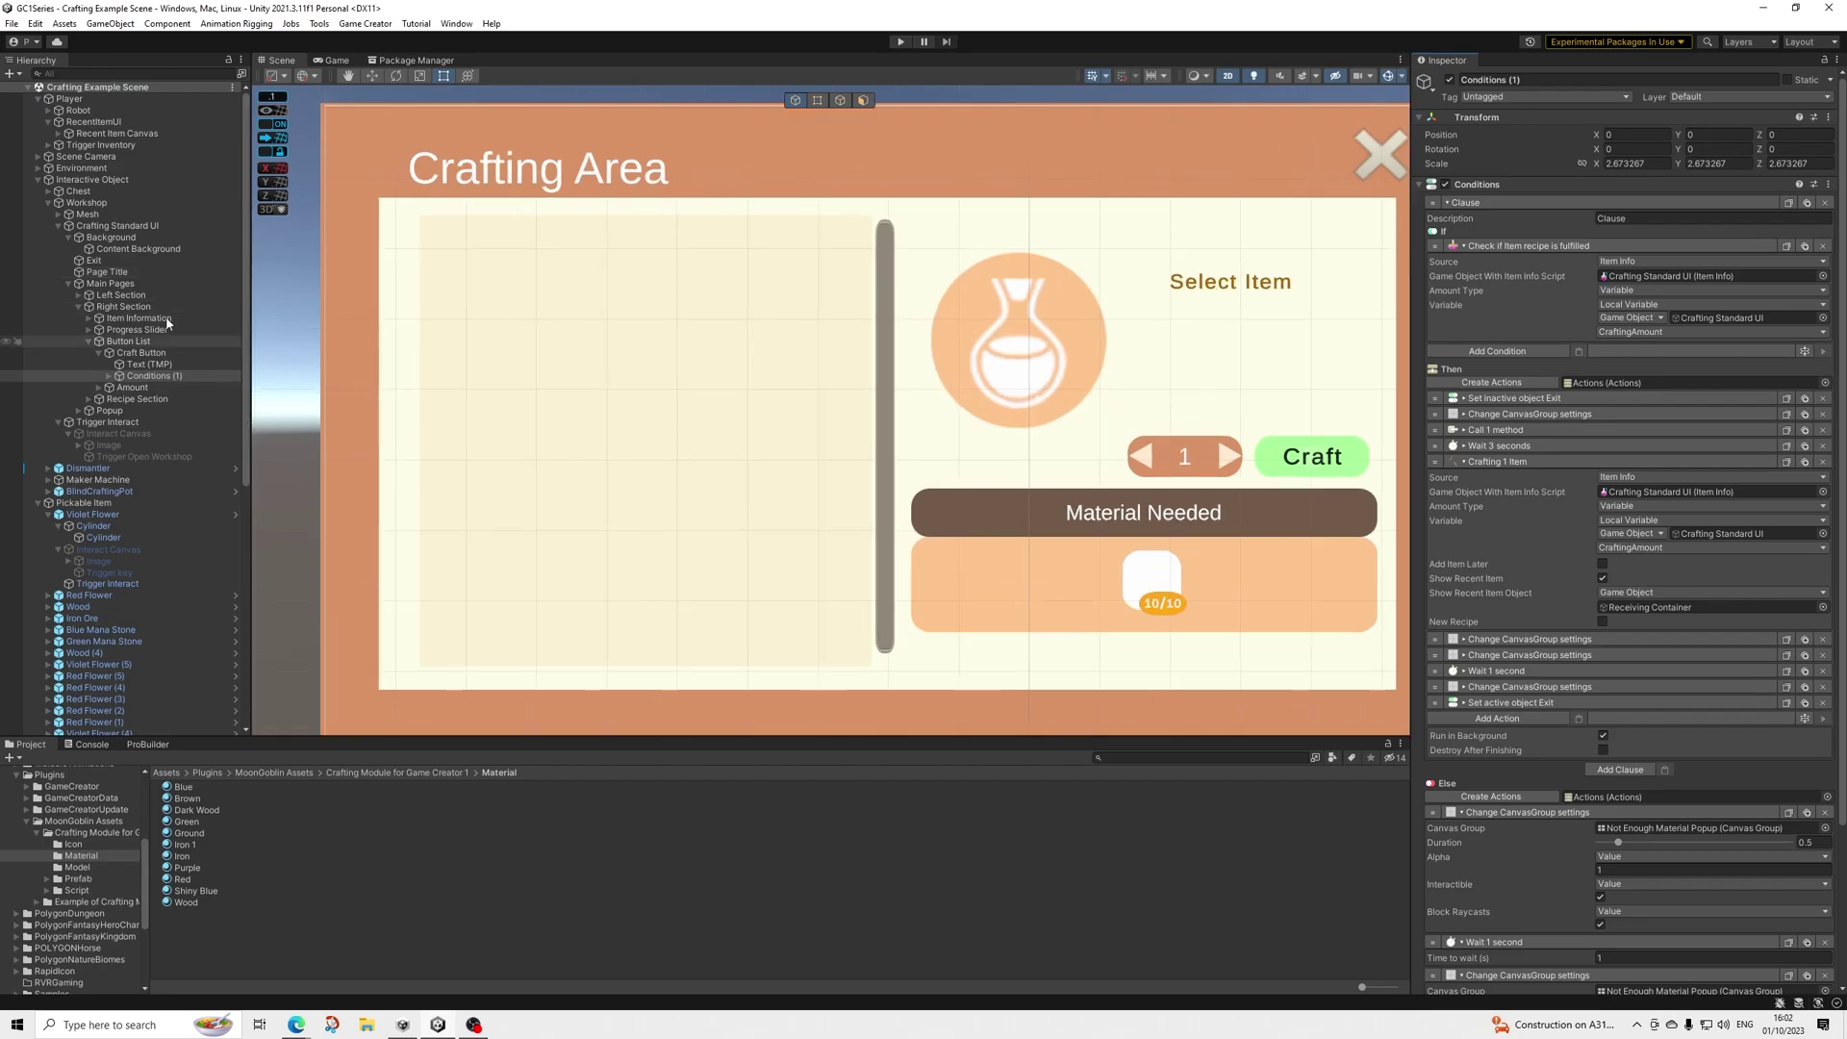
click(36, 180)
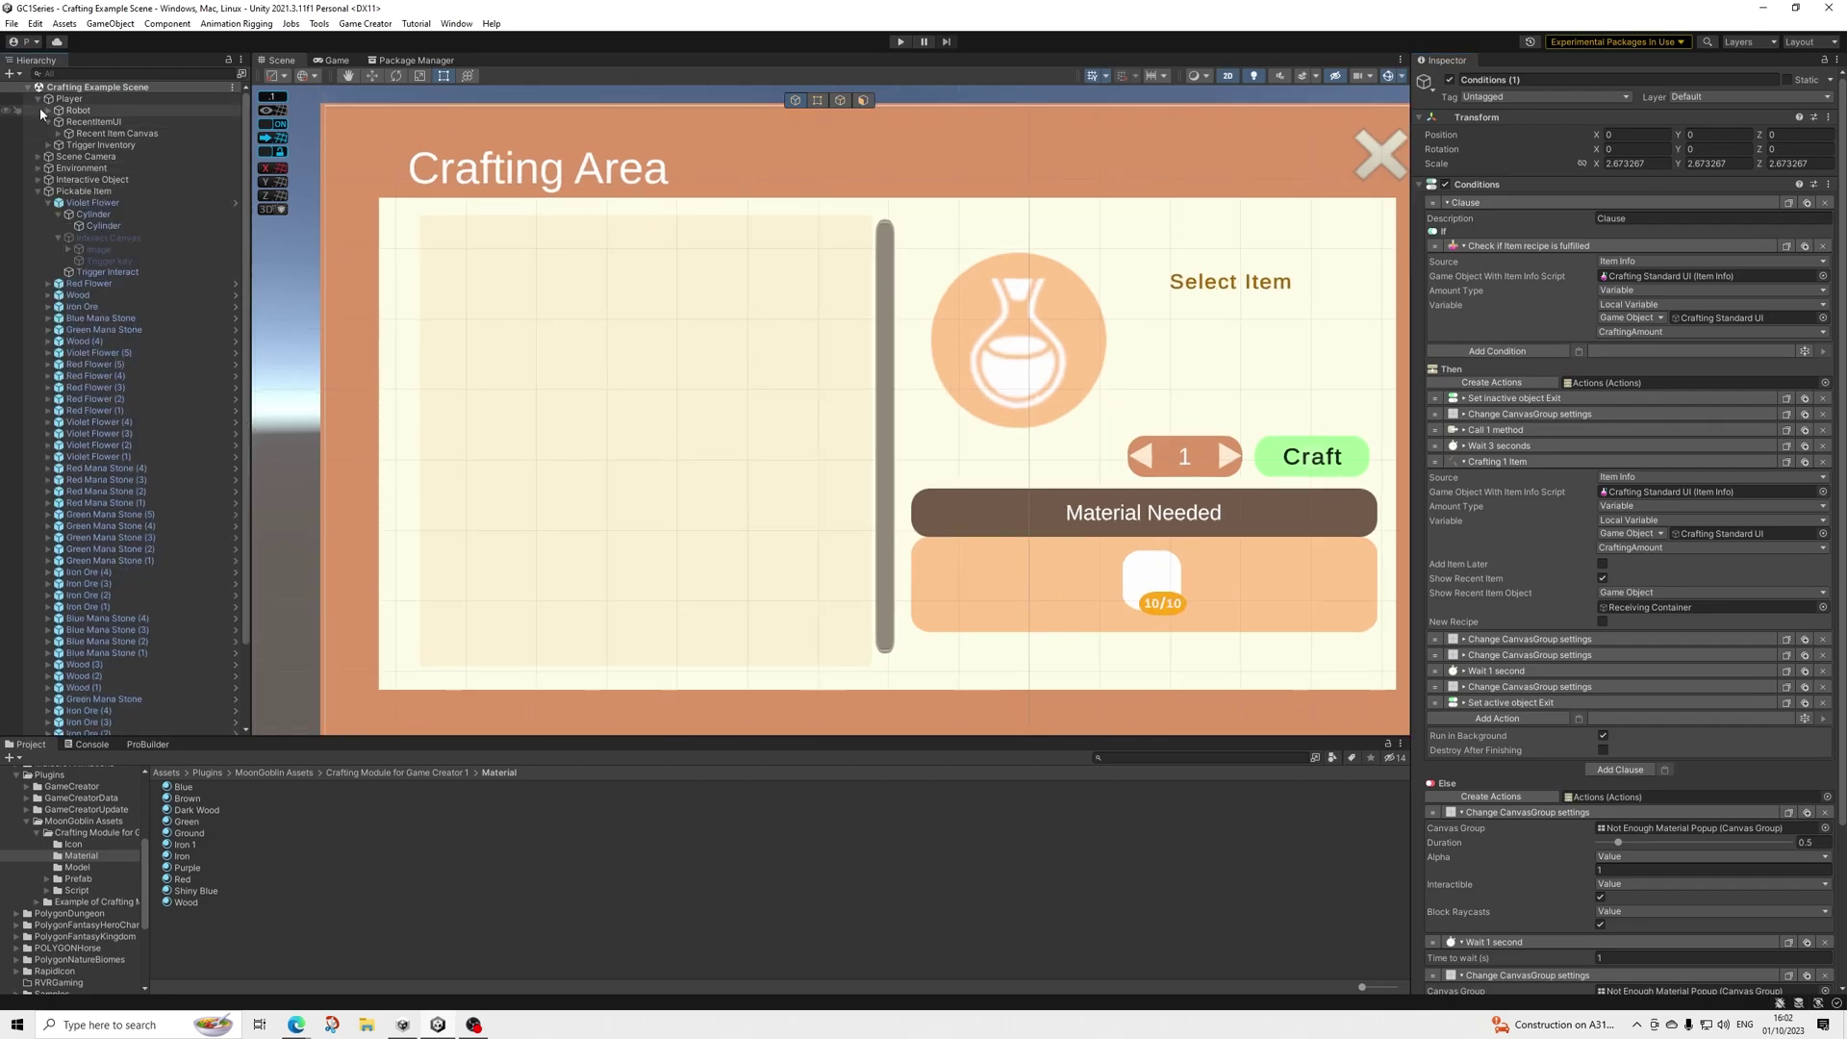
click(37, 100)
click(38, 145)
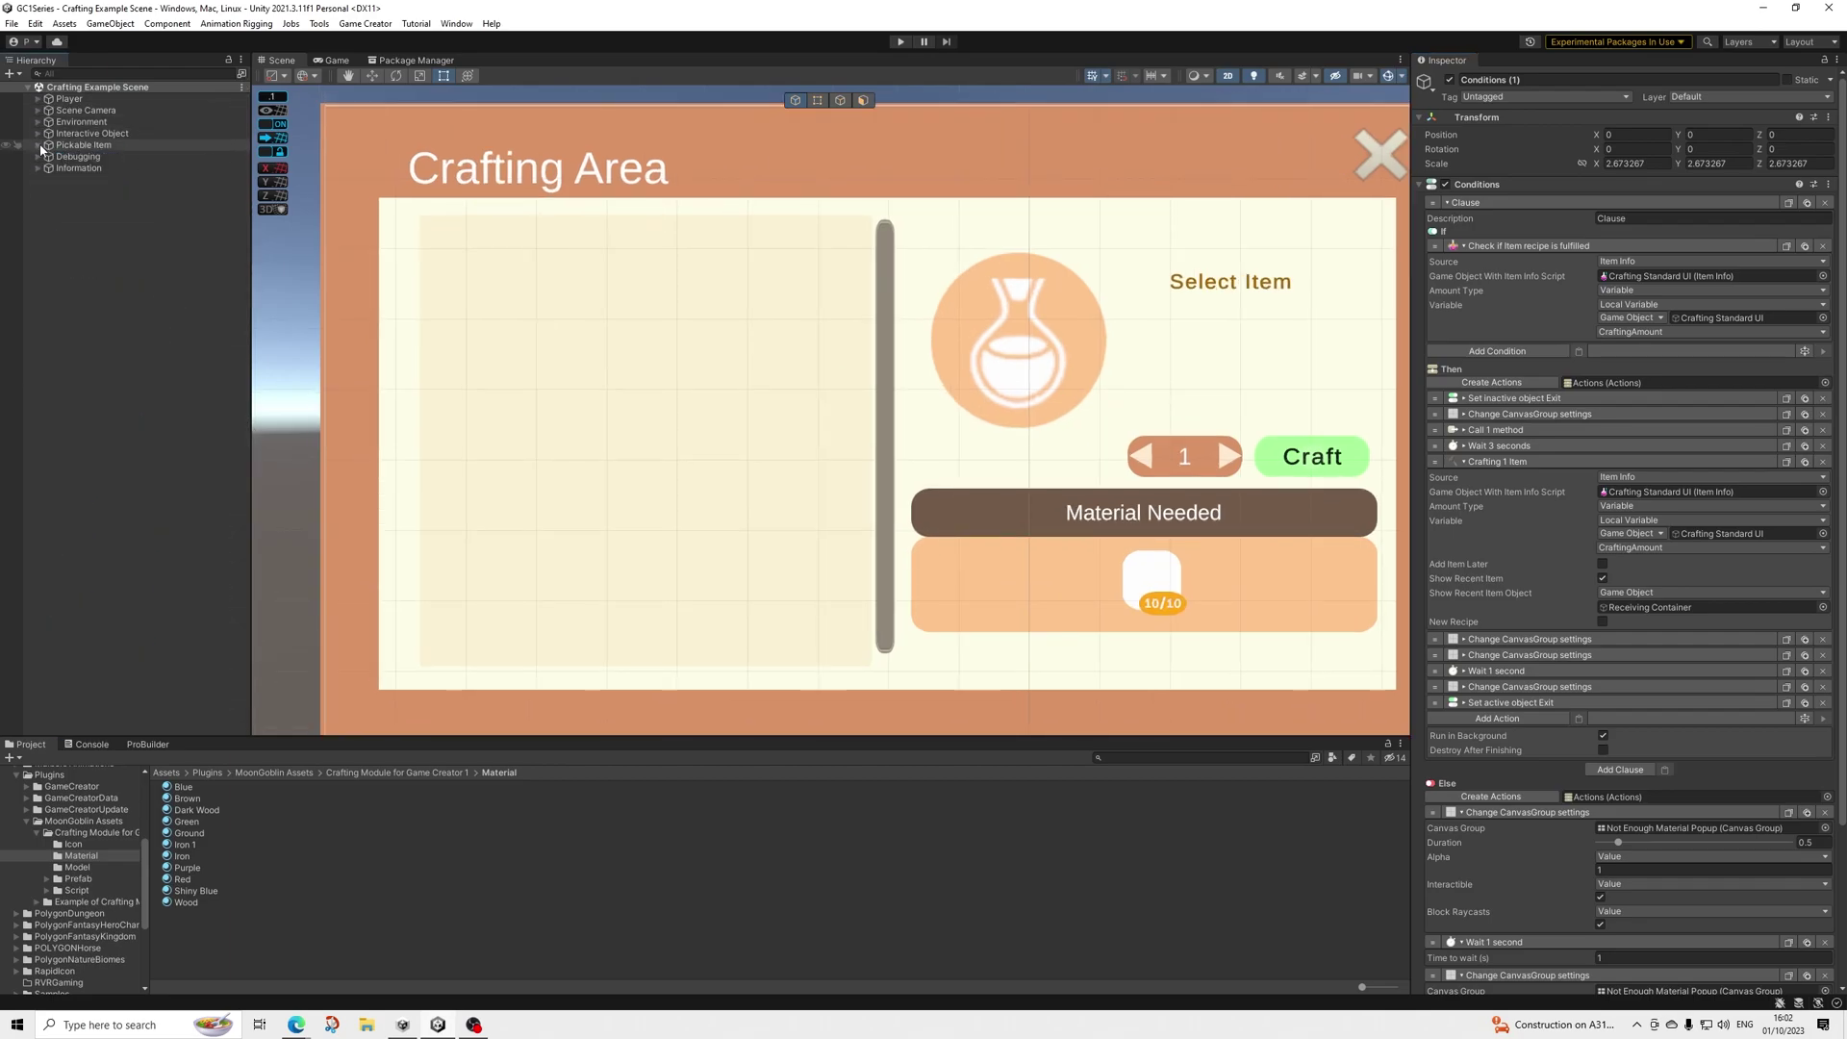
Clear the selection and frame the whole Crafting Area panel in 3D perspective.
click(132, 293)
scroll(689, 350, down, 3)
middle_drag(841, 556, 872, 526)
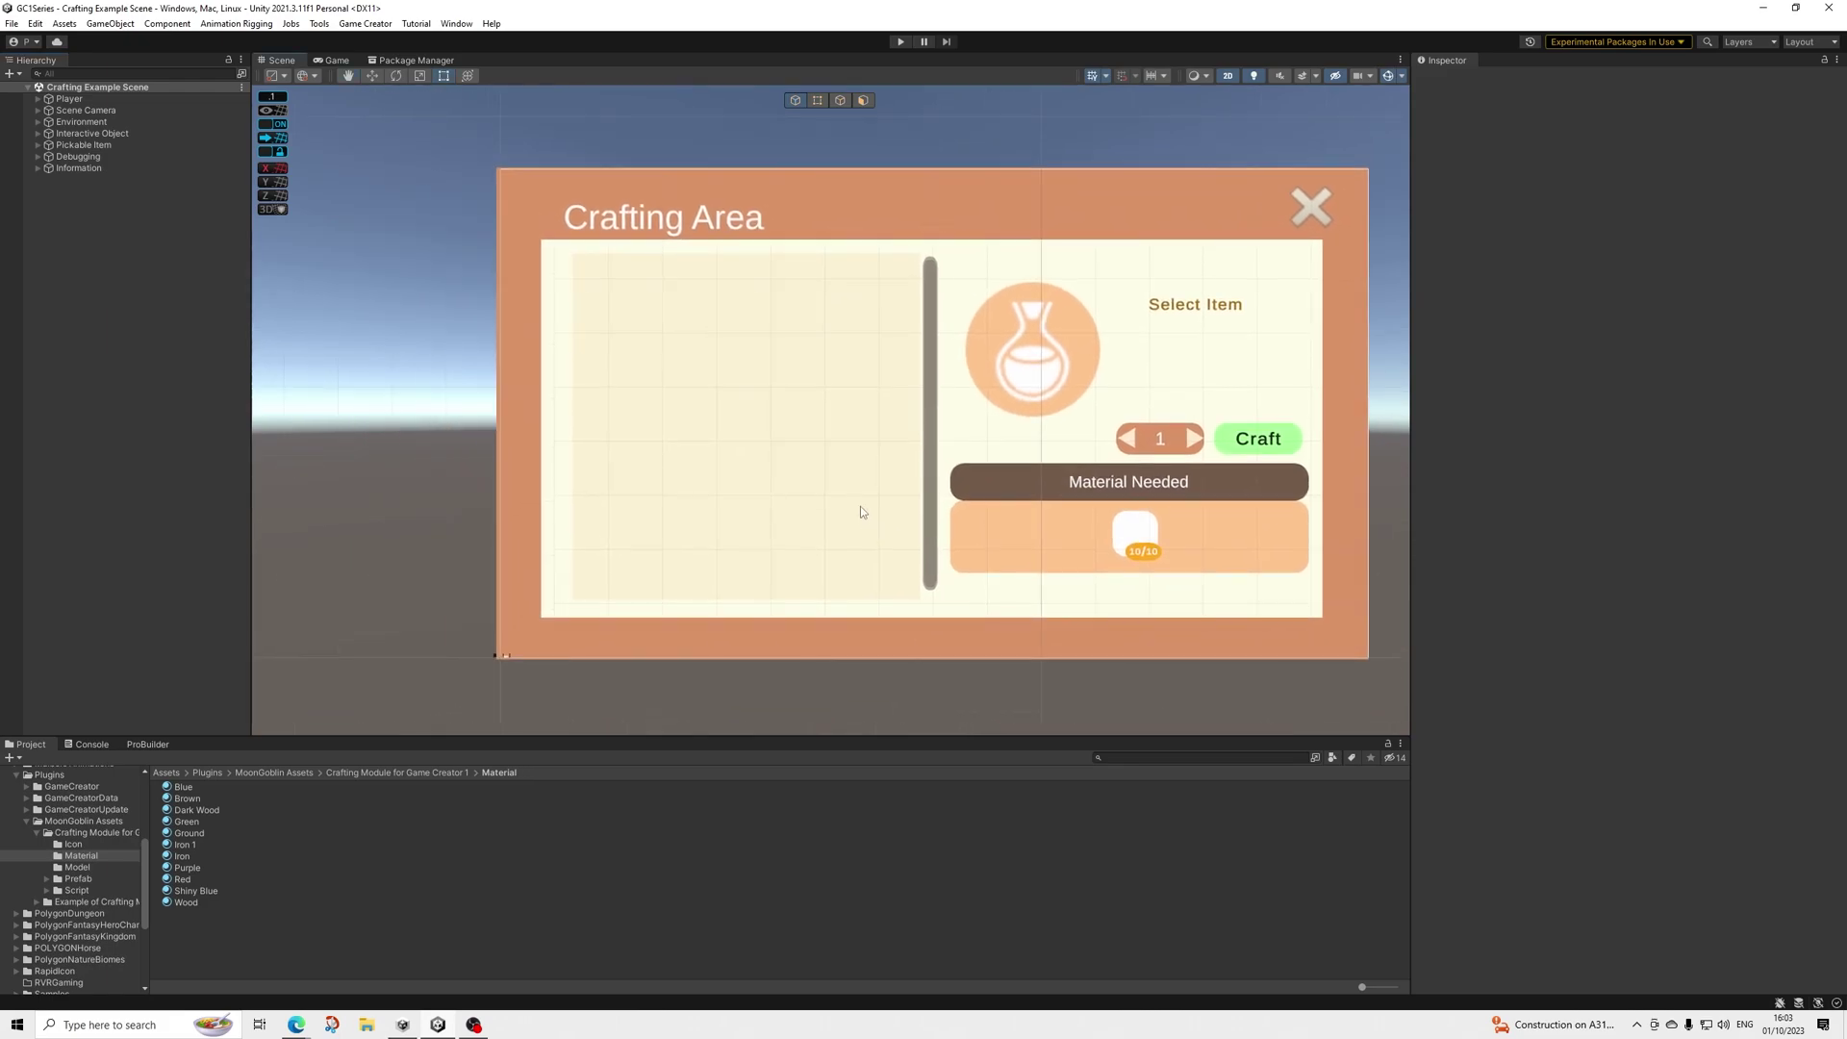
click(1227, 77)
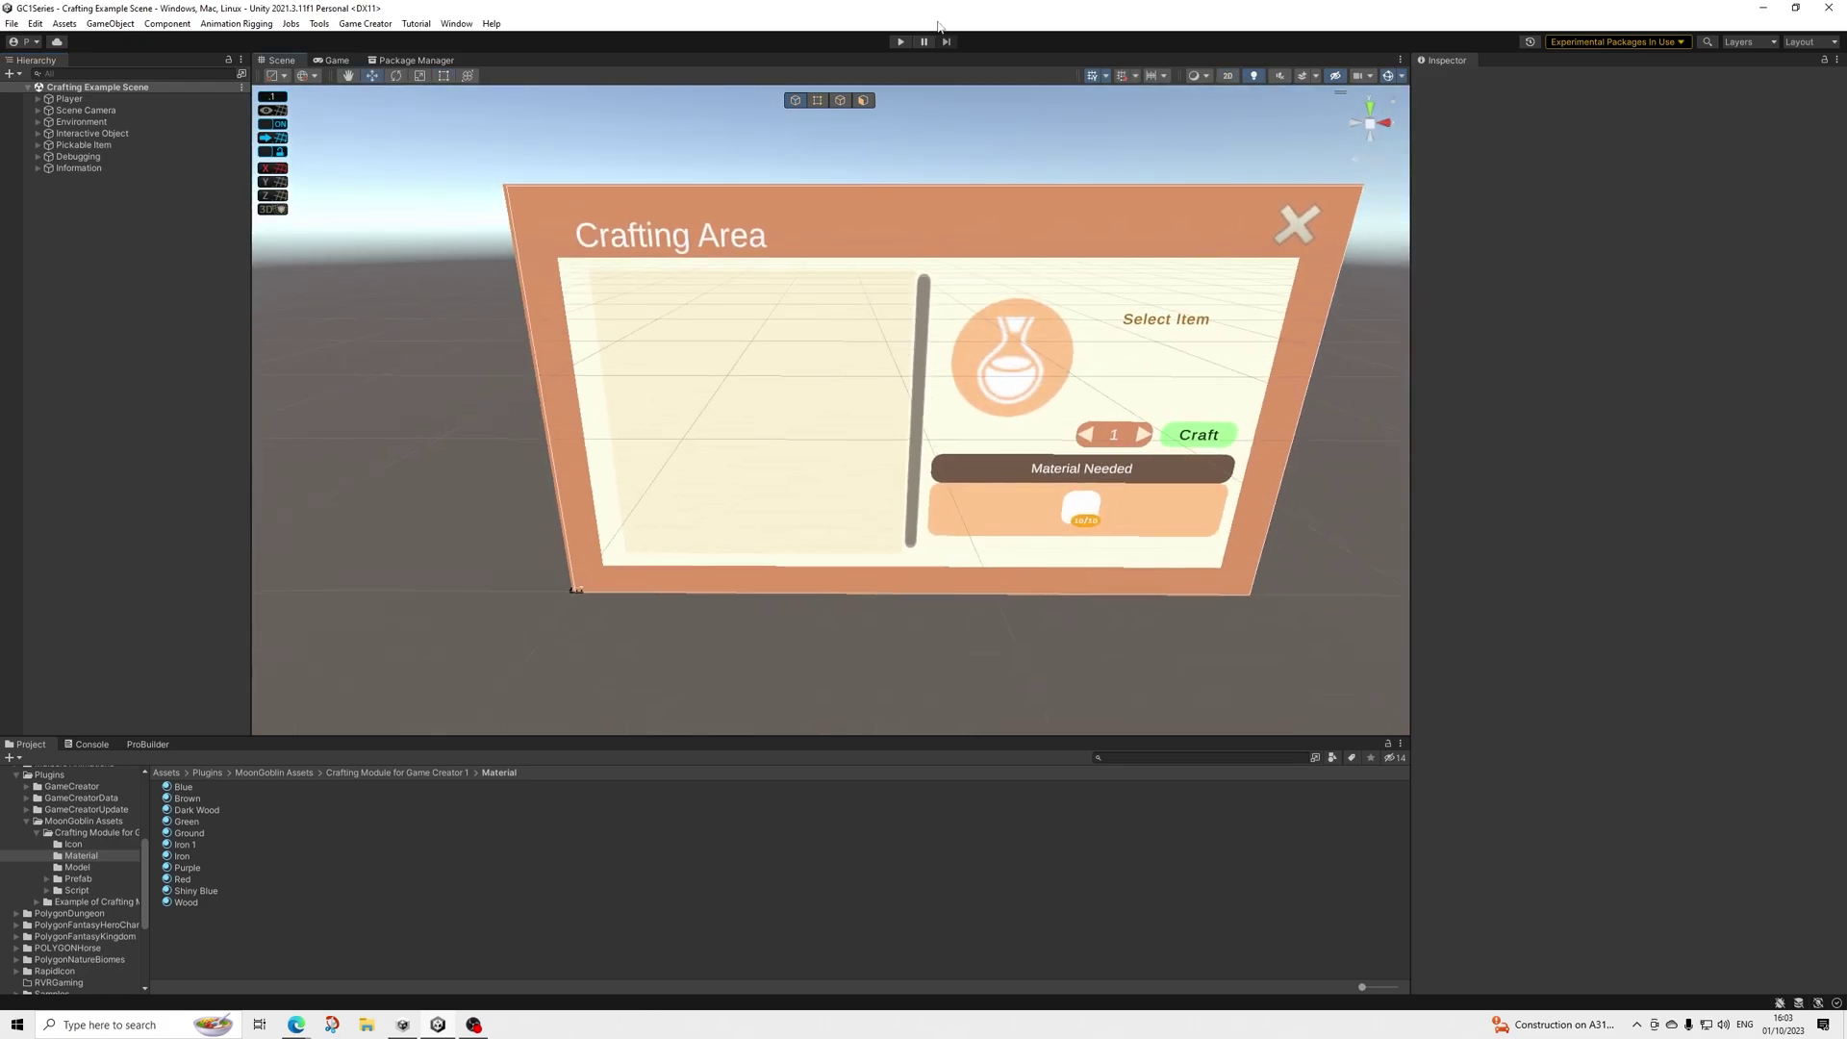
Enter Play mode and close the Crafting Area panel.
click(901, 41)
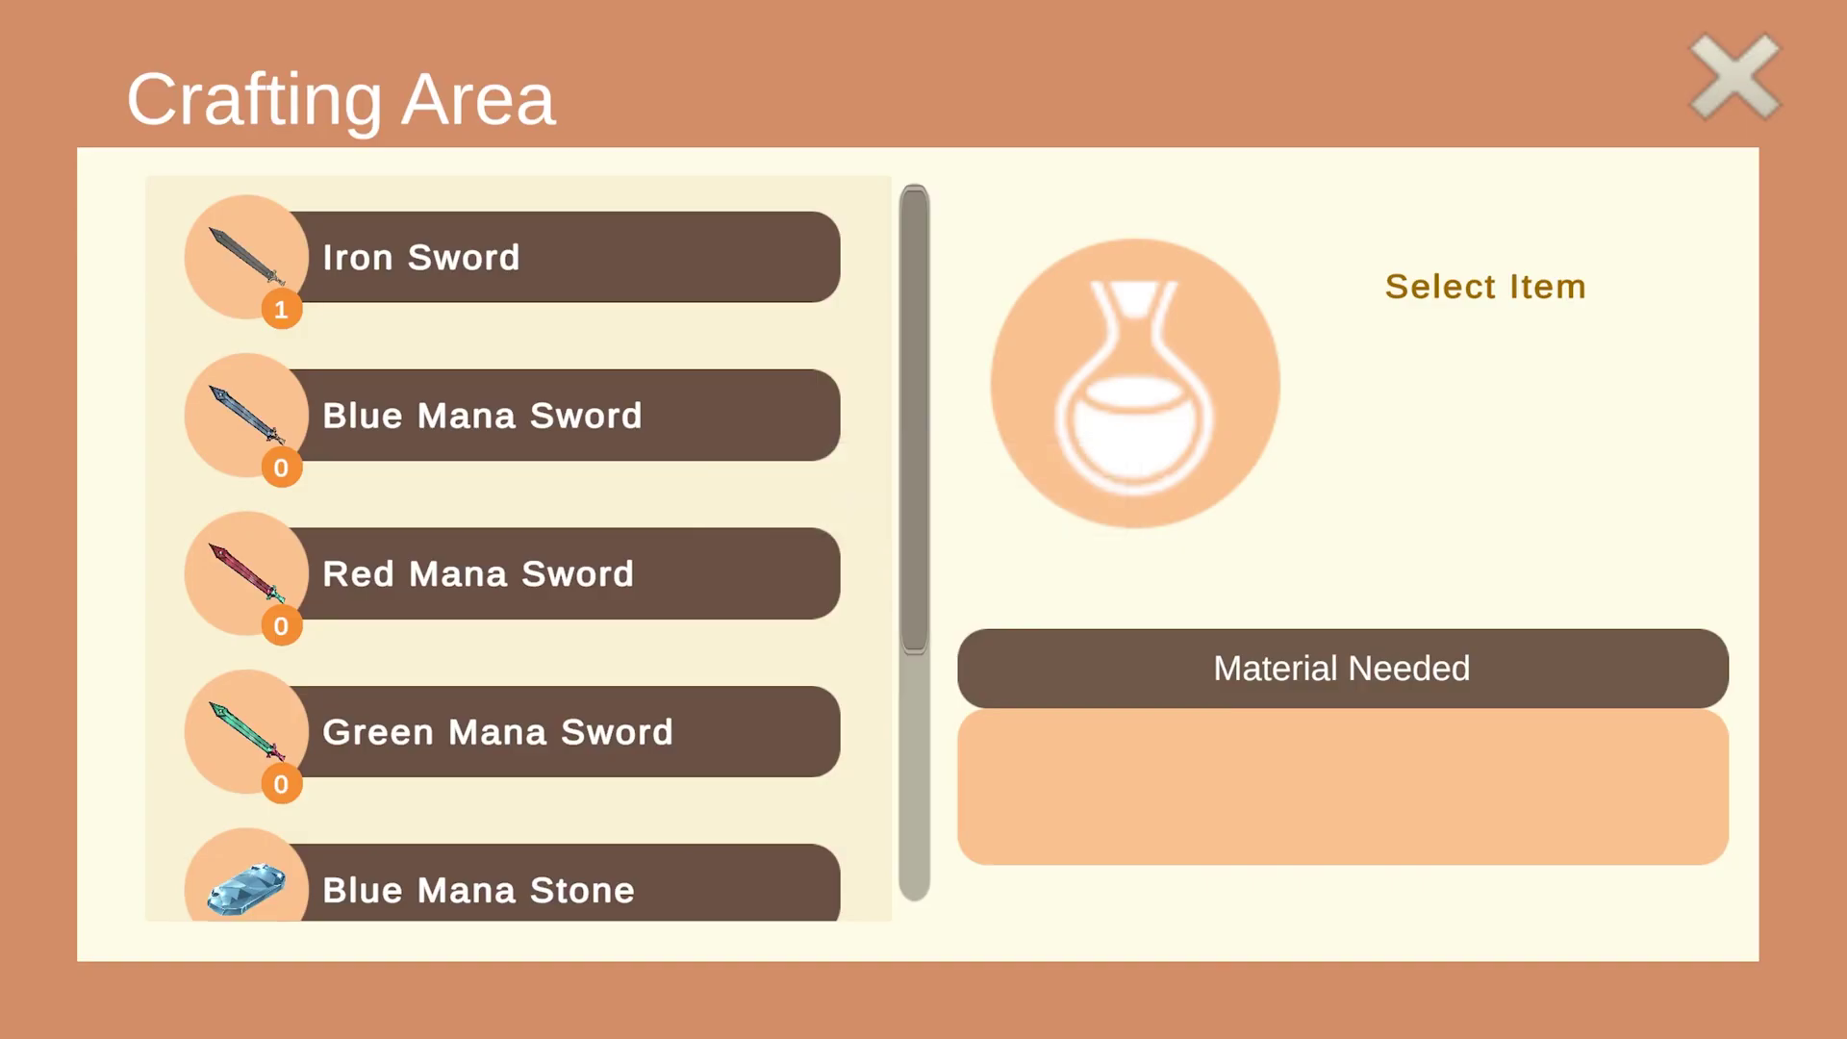
click(1762, 106)
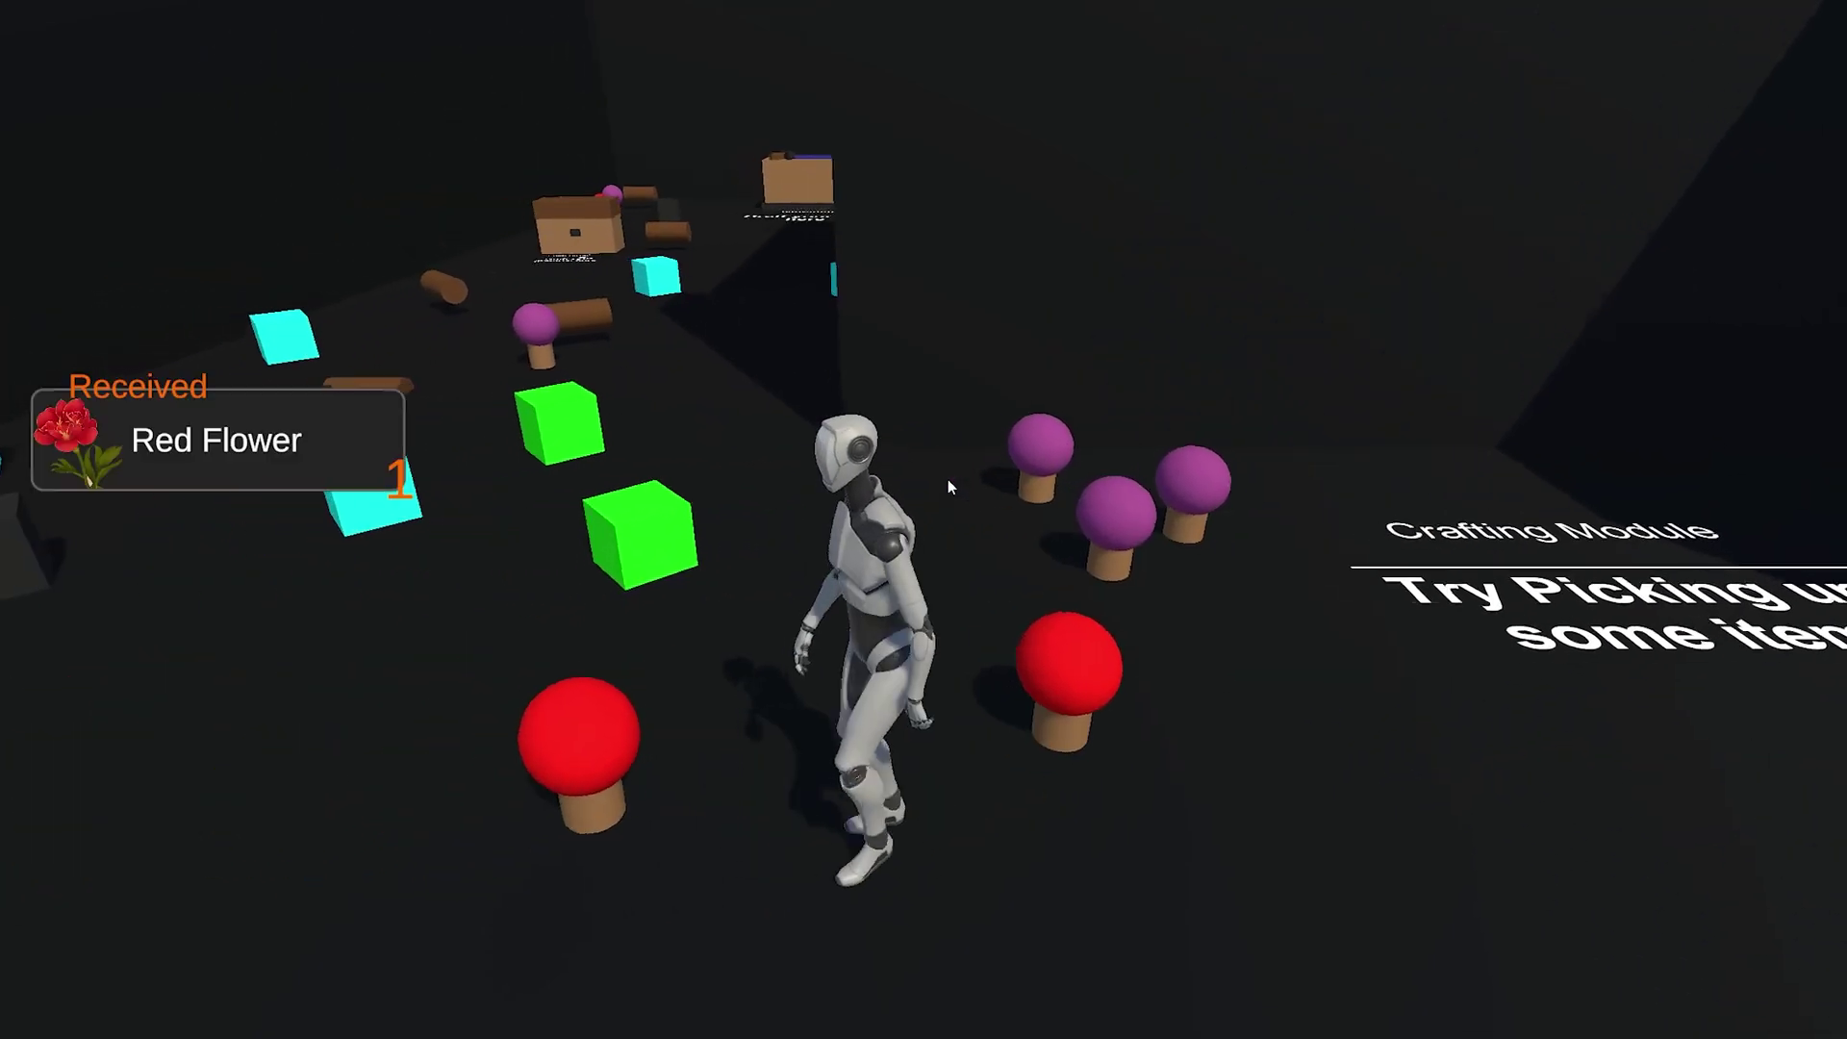
Walk around picking up a Red Flower, Green Mana Stones and Iron Ore.
key(w)
key(f)
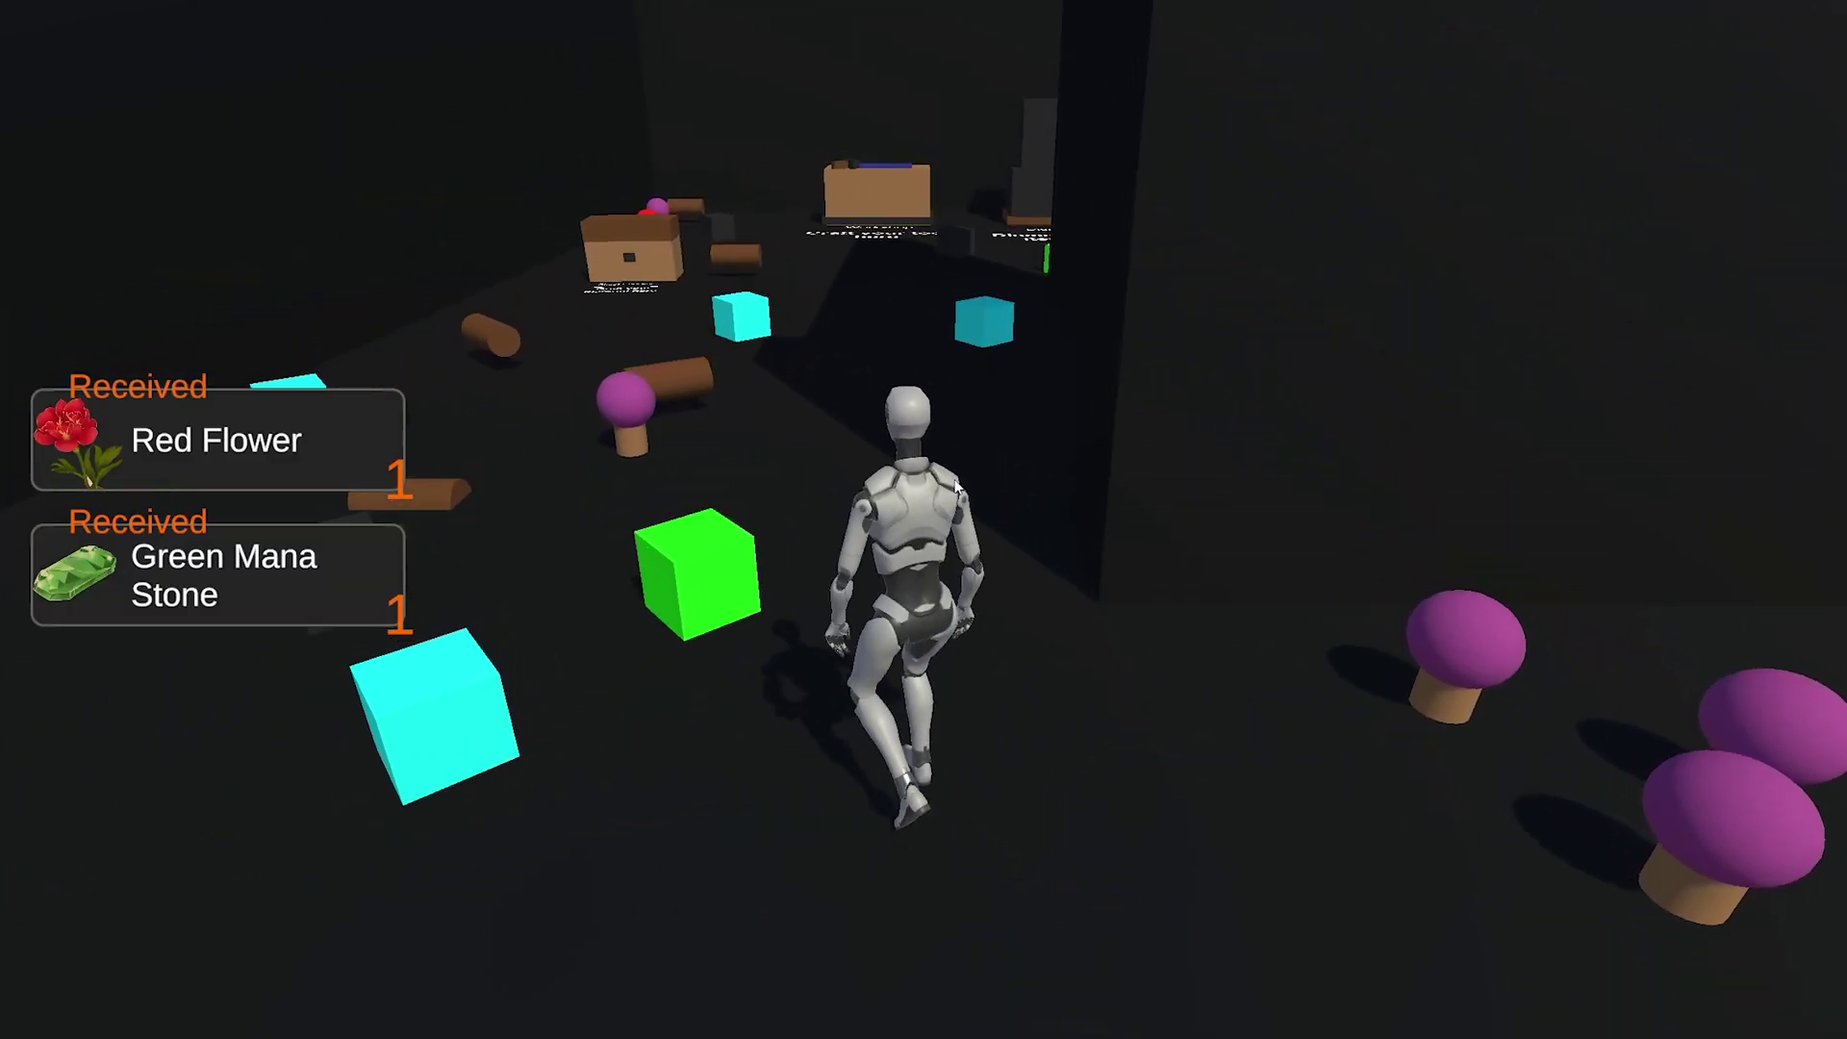
key(a)
key(f)
key(w)
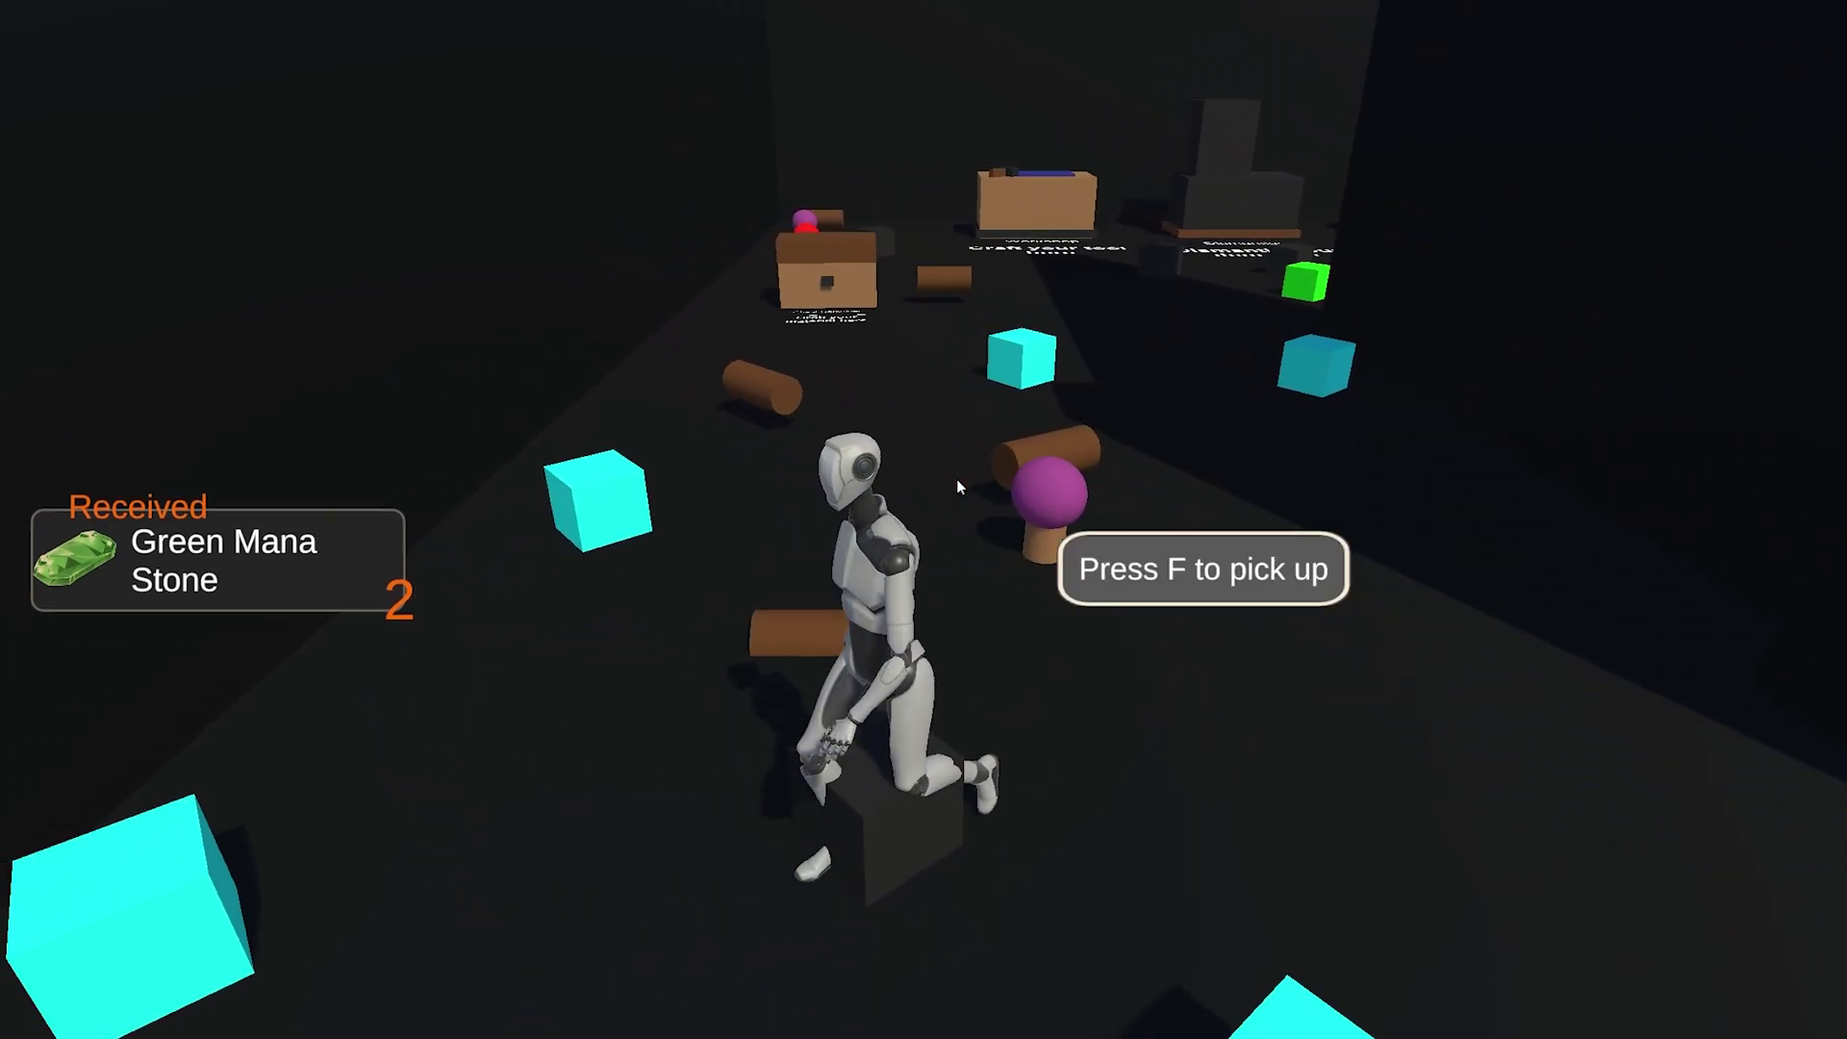
key(f)
key(w)
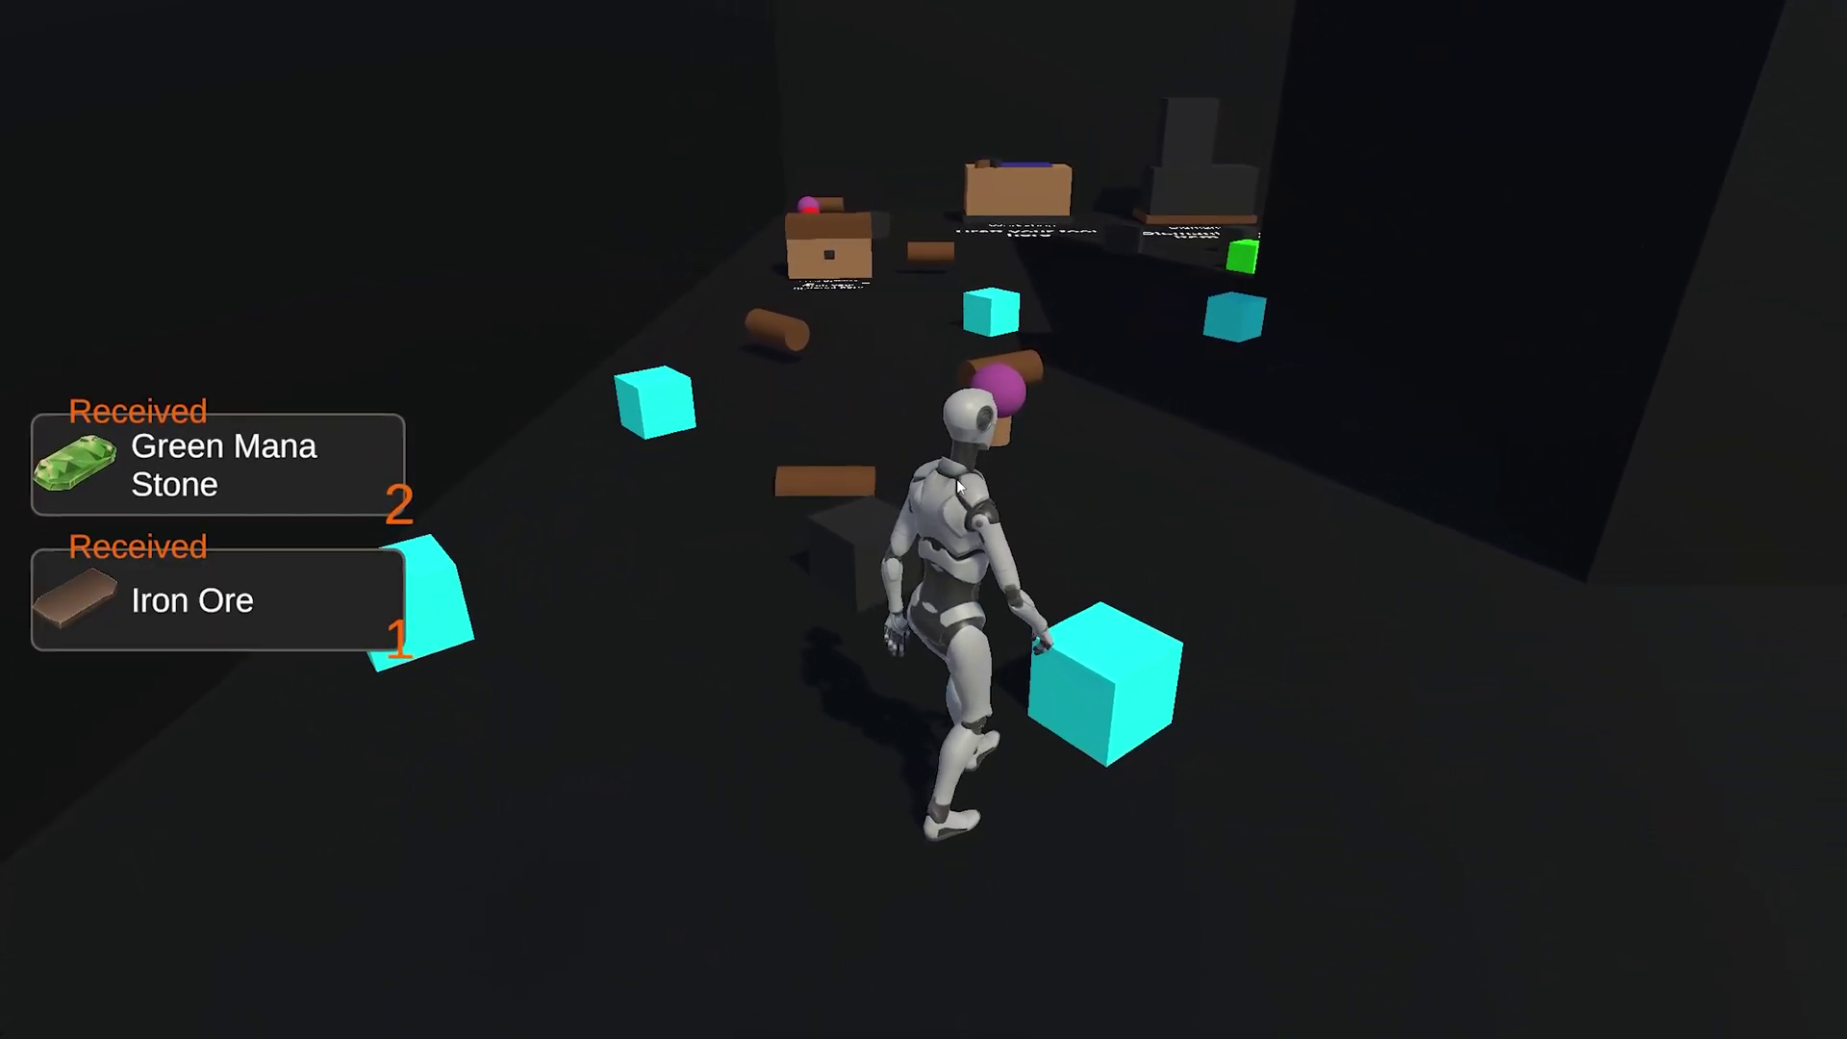
Collect more Iron Ore, Blue Mana Stones and Wood Logs.
key(f)
key(w)
key(f)
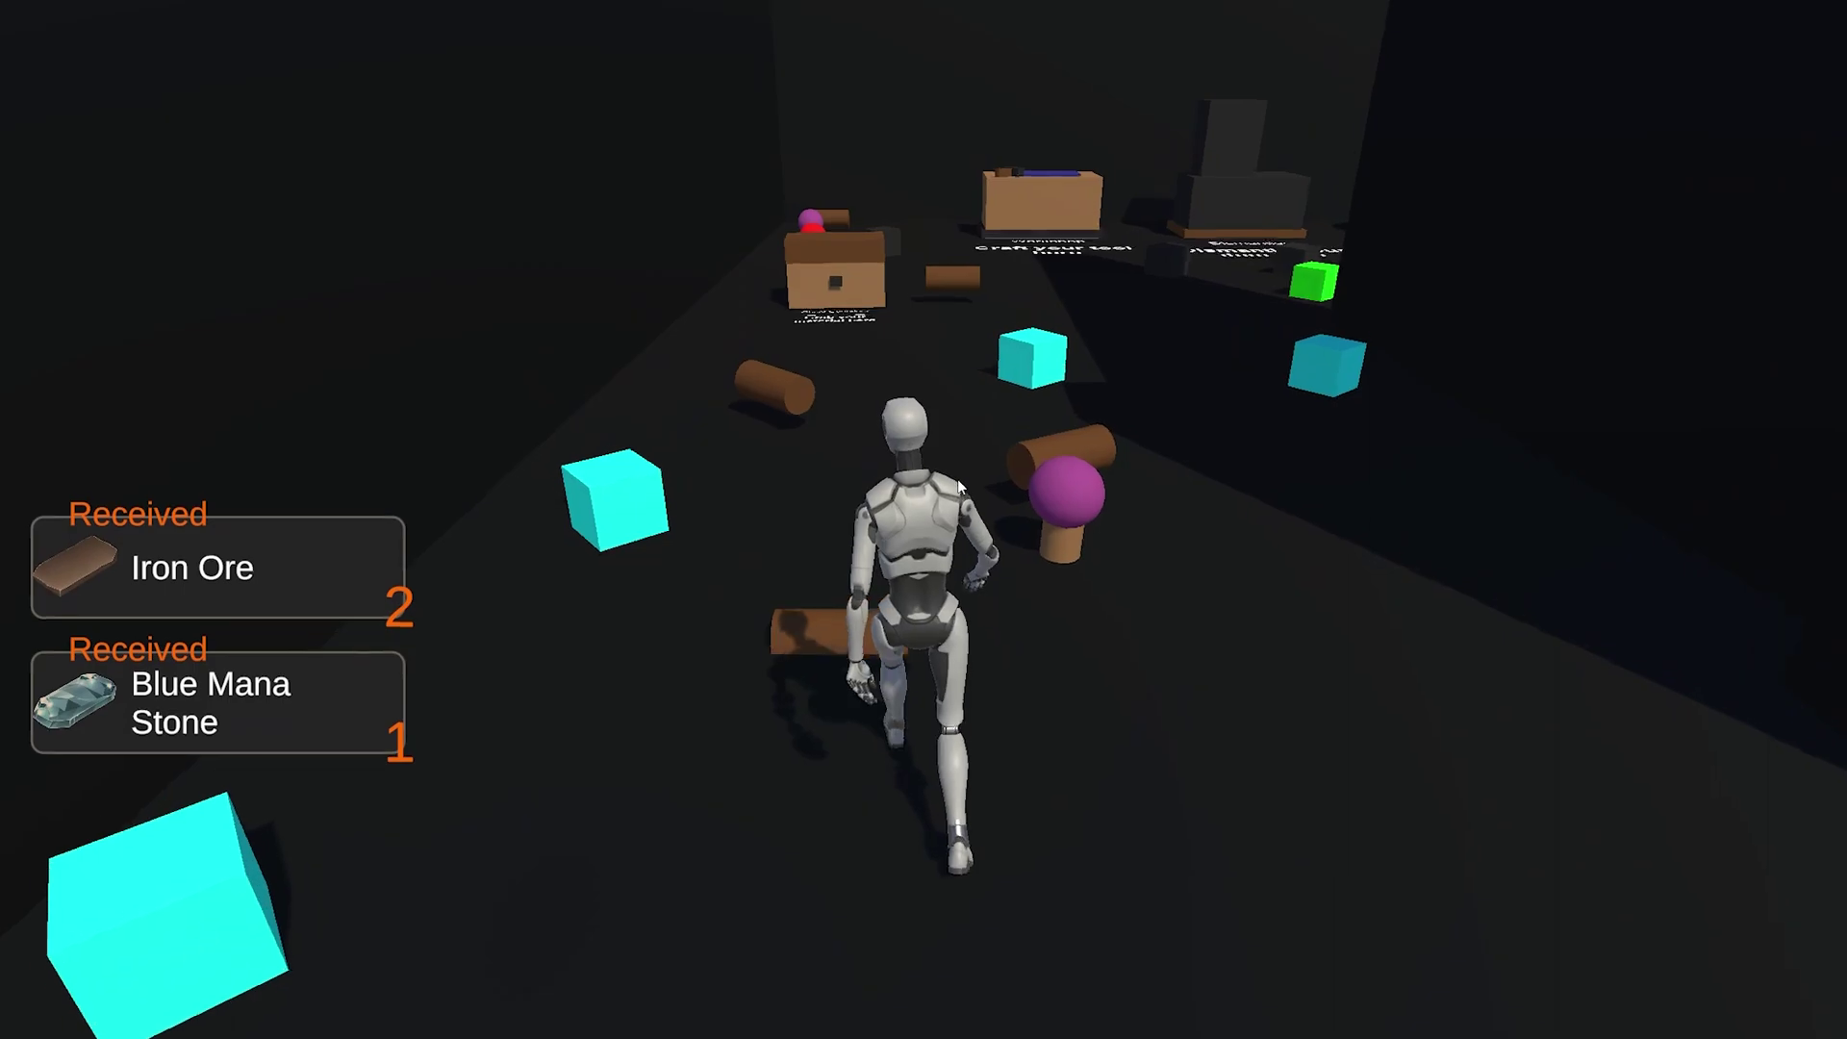
key(f)
key(f)
key(f)
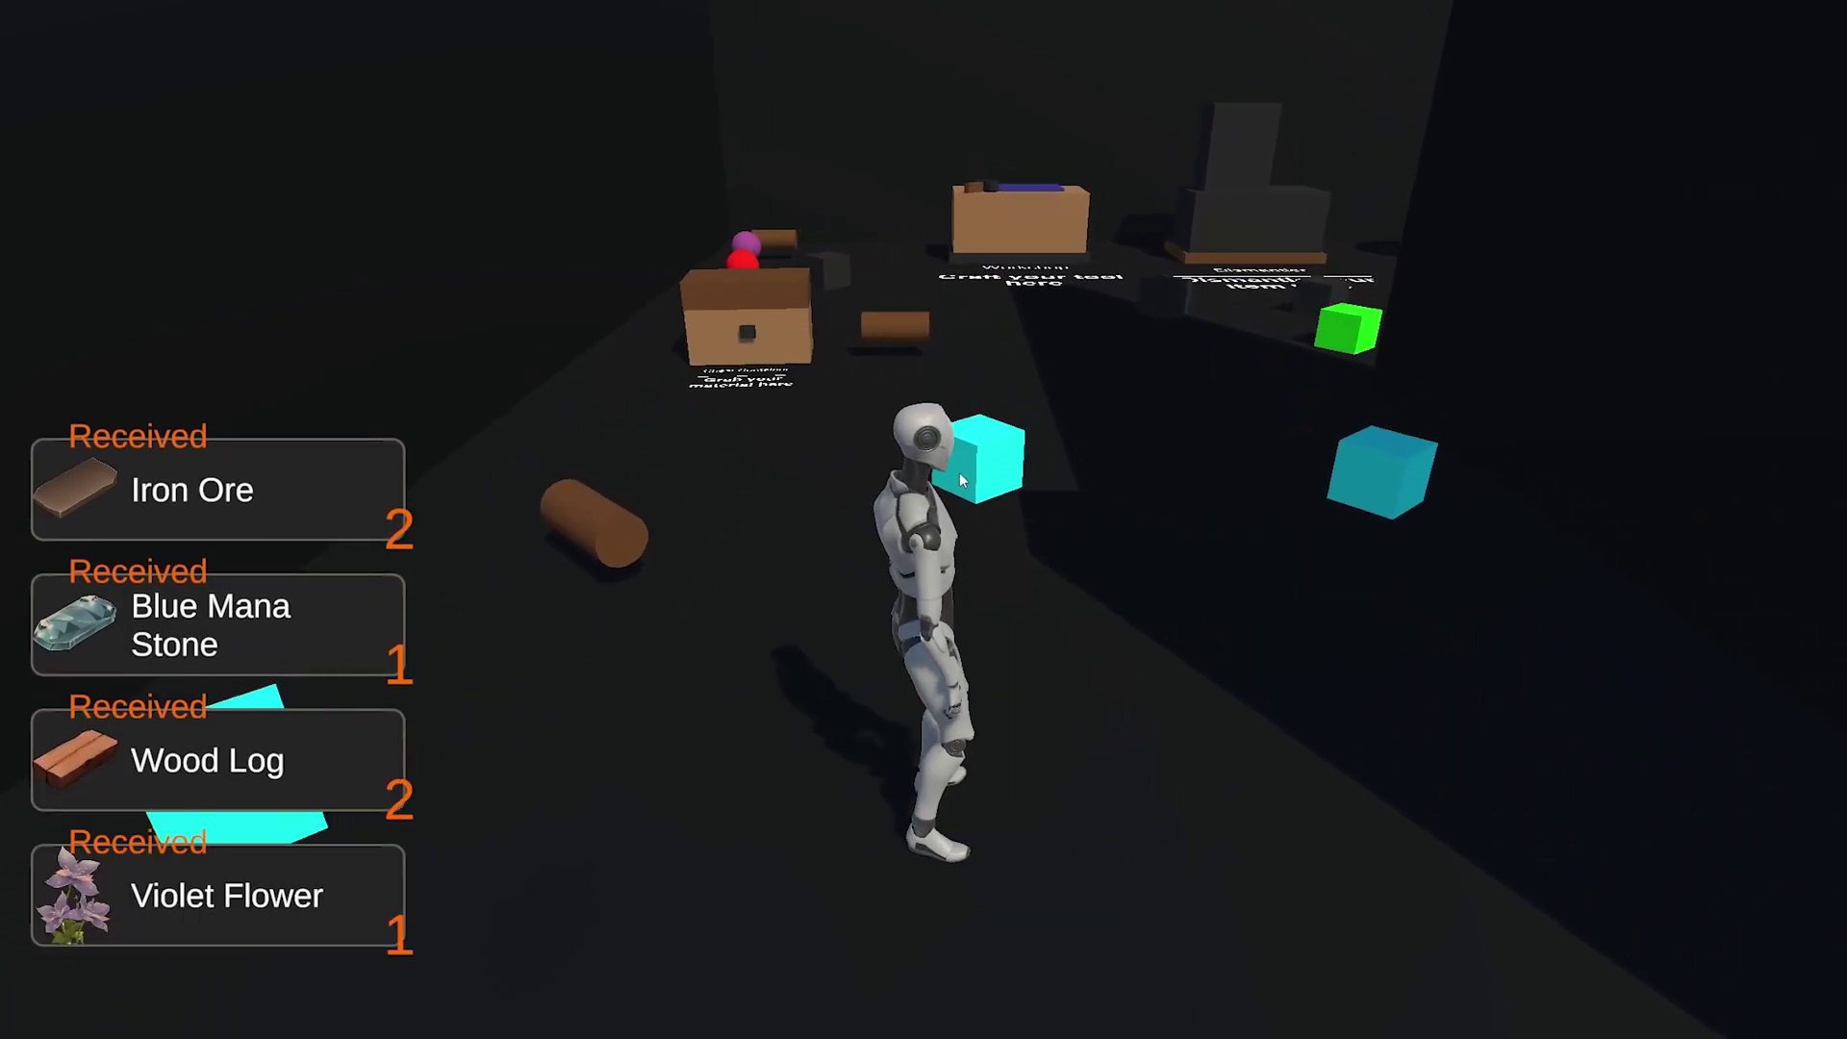
key(w)
key(f)
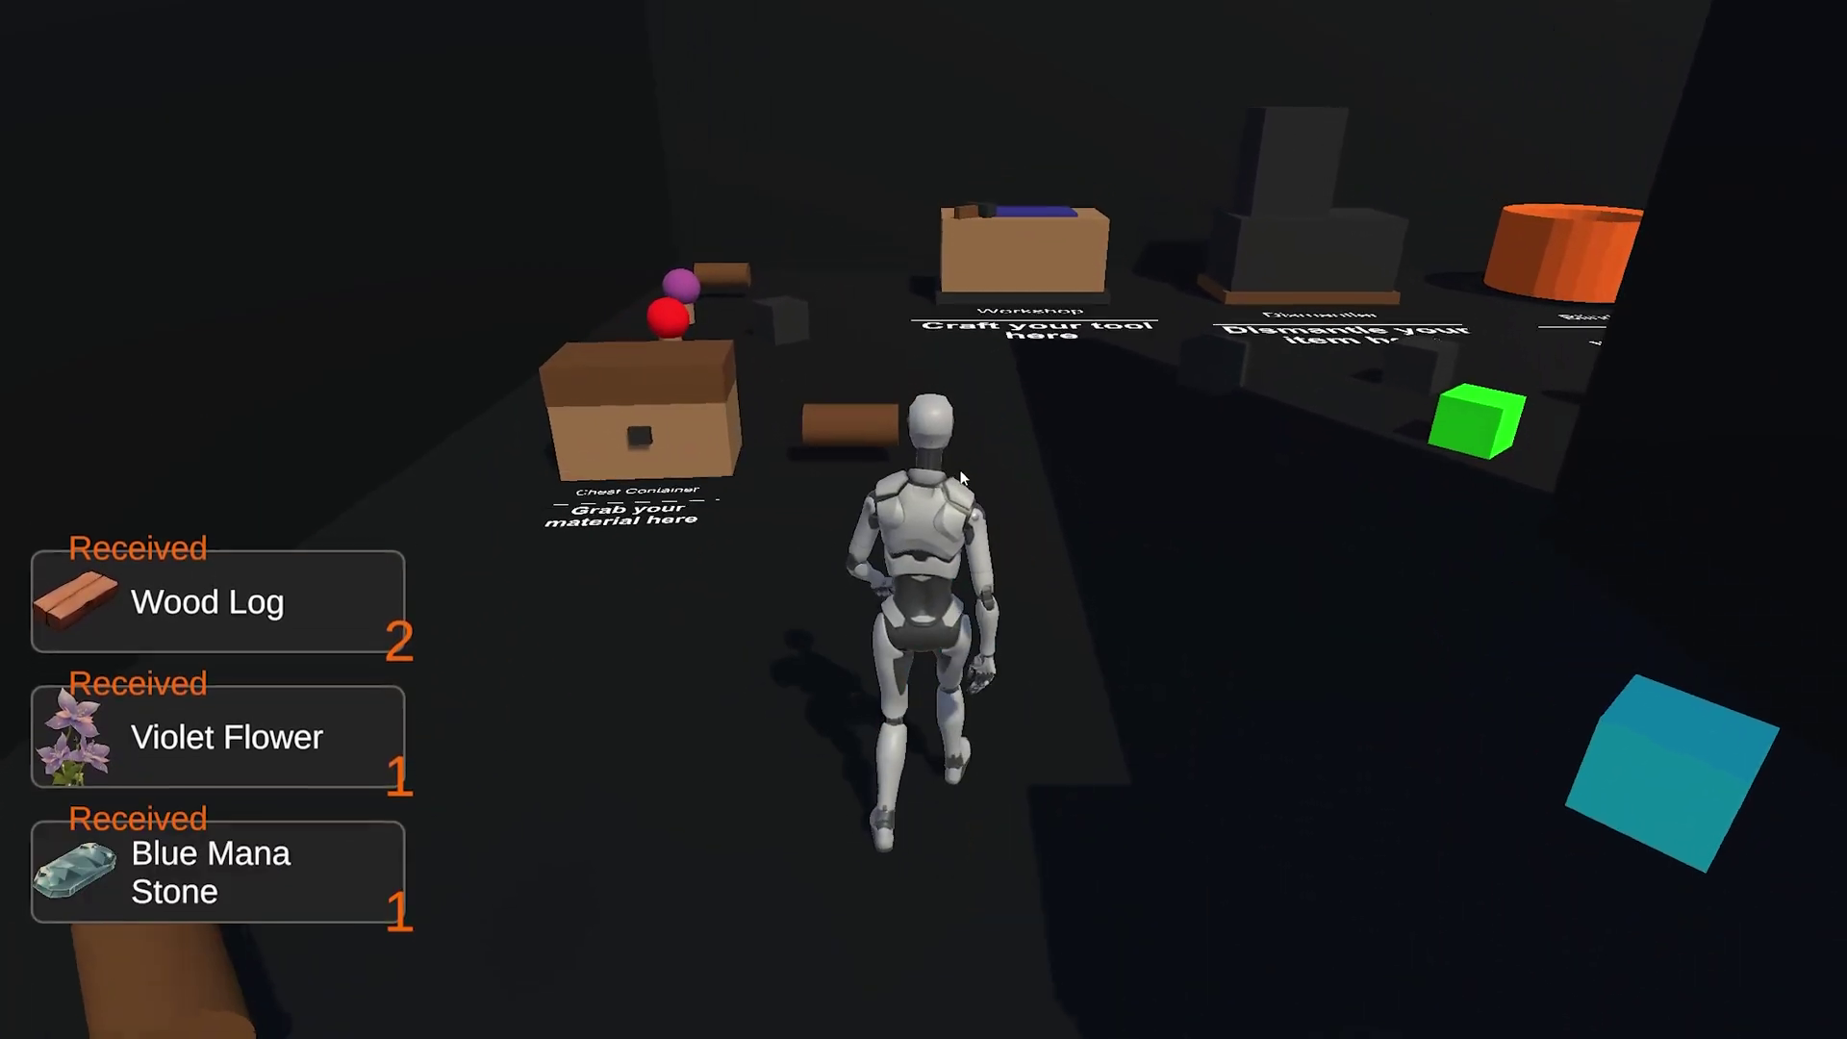
key(a)
key(f)
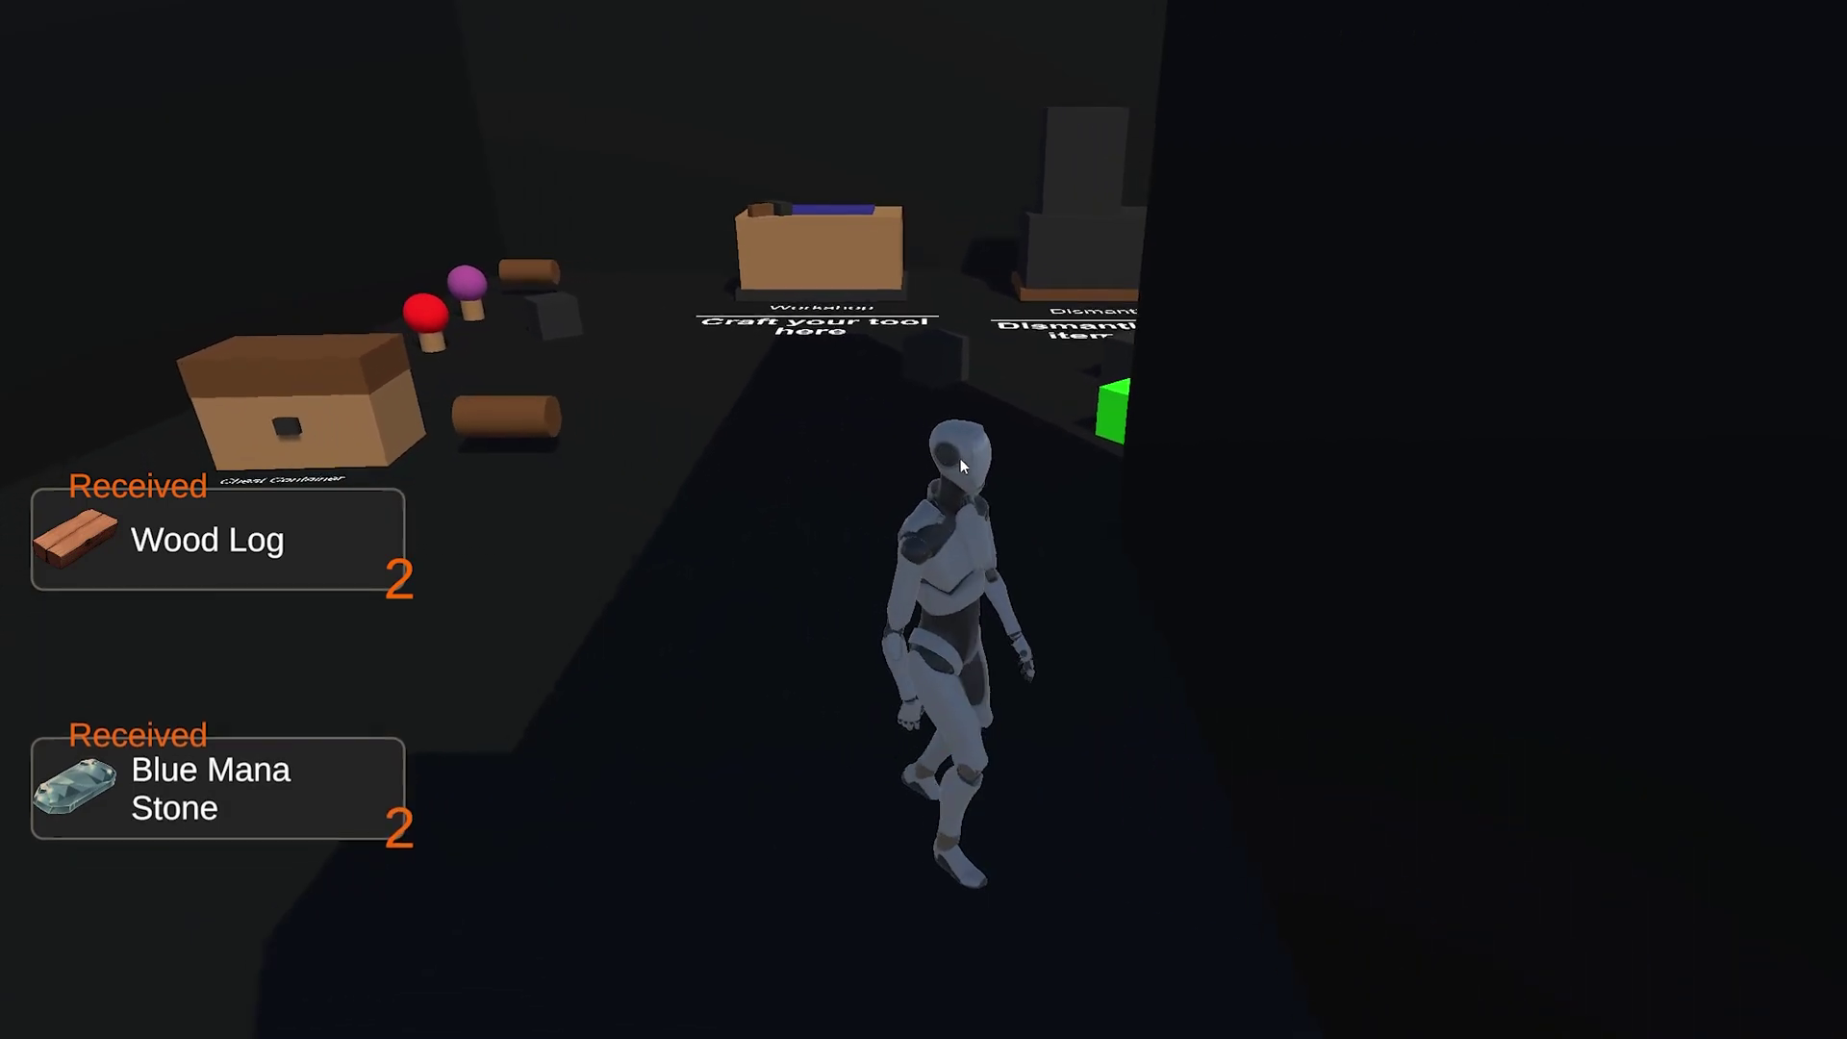
key(w)
Walk past the Workshop and Dismantler to the crafting machines, onto the Violet Flower.
key(w)
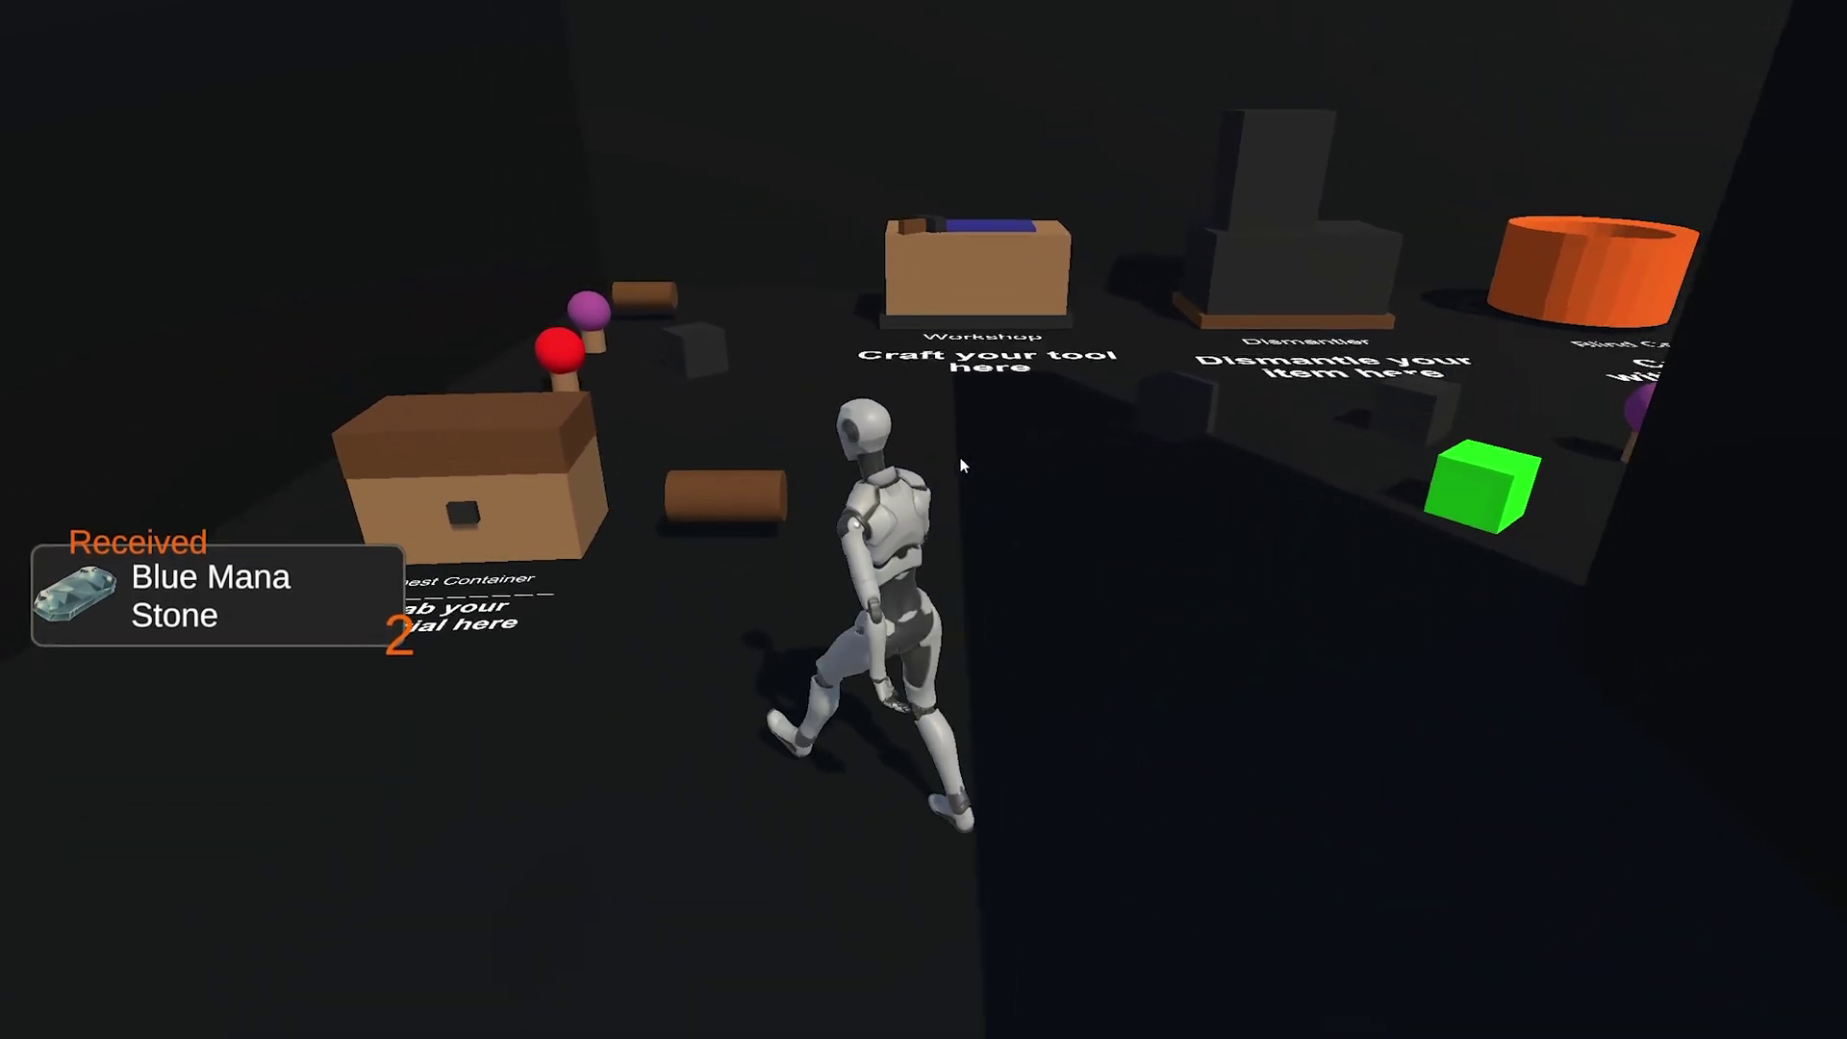
key(f)
key(w)
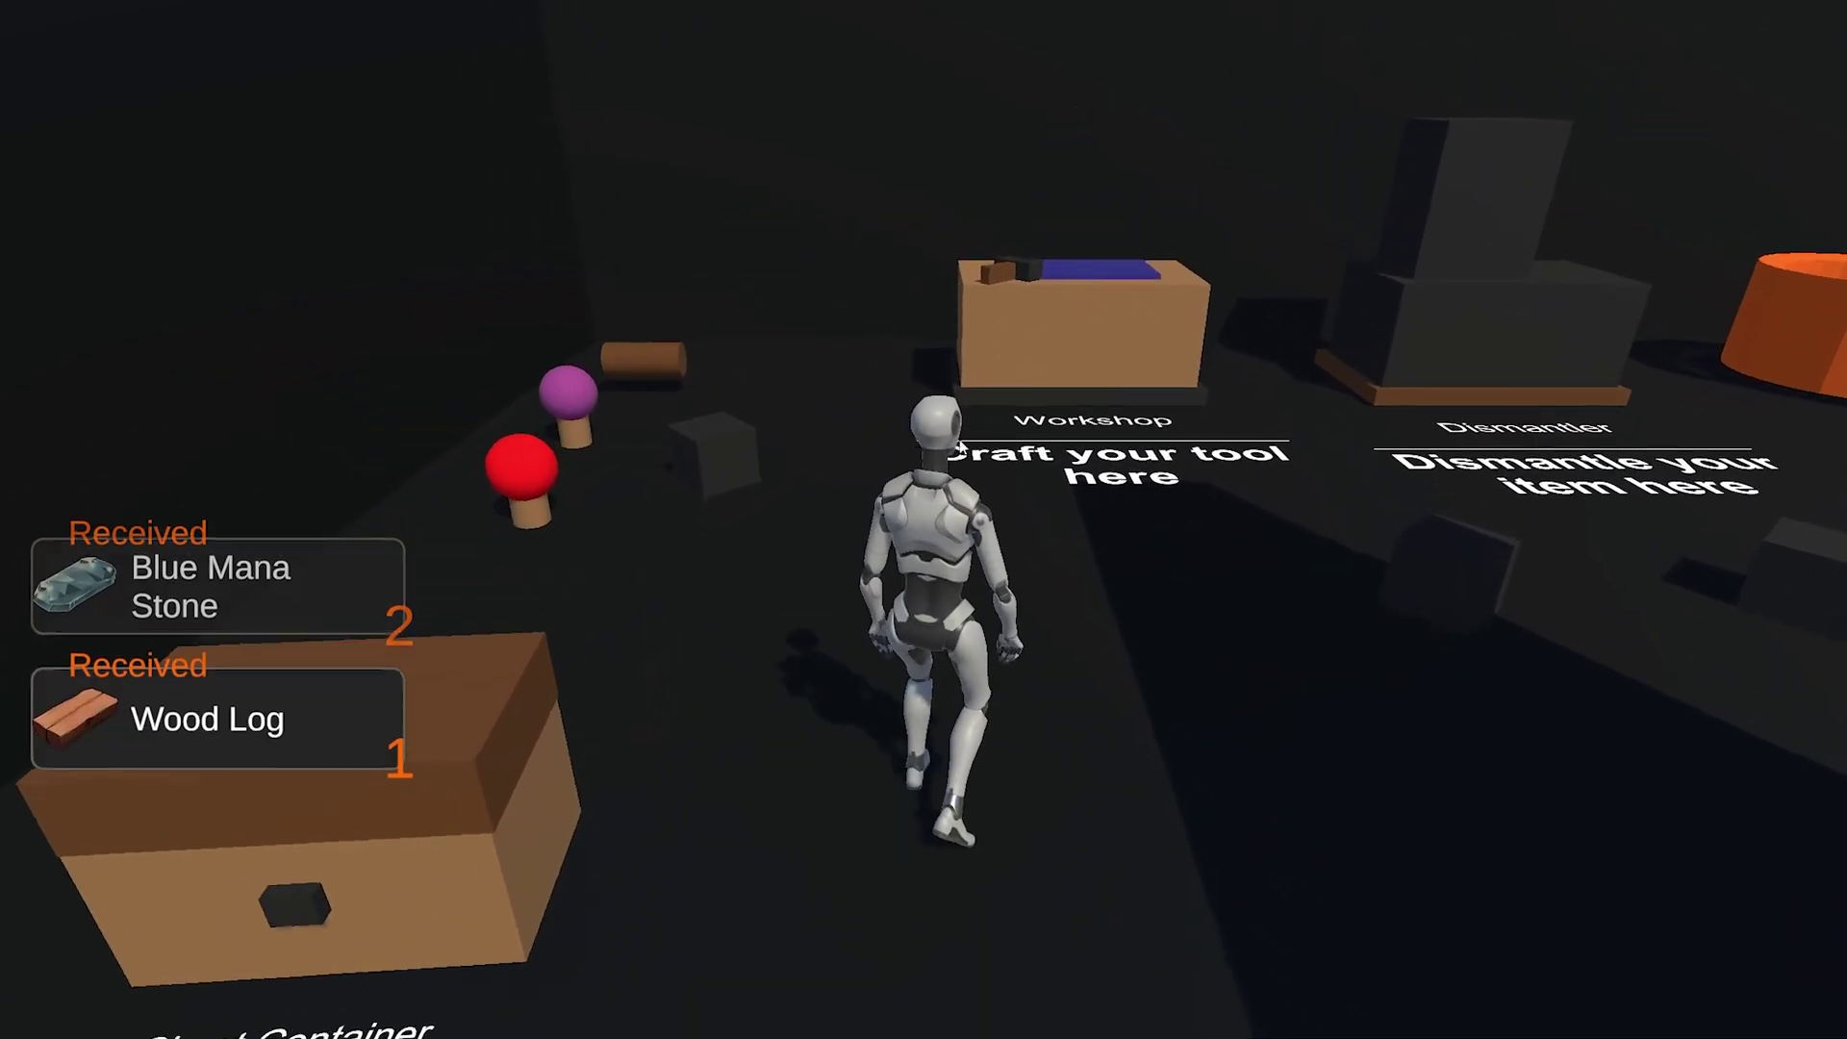
key(a)
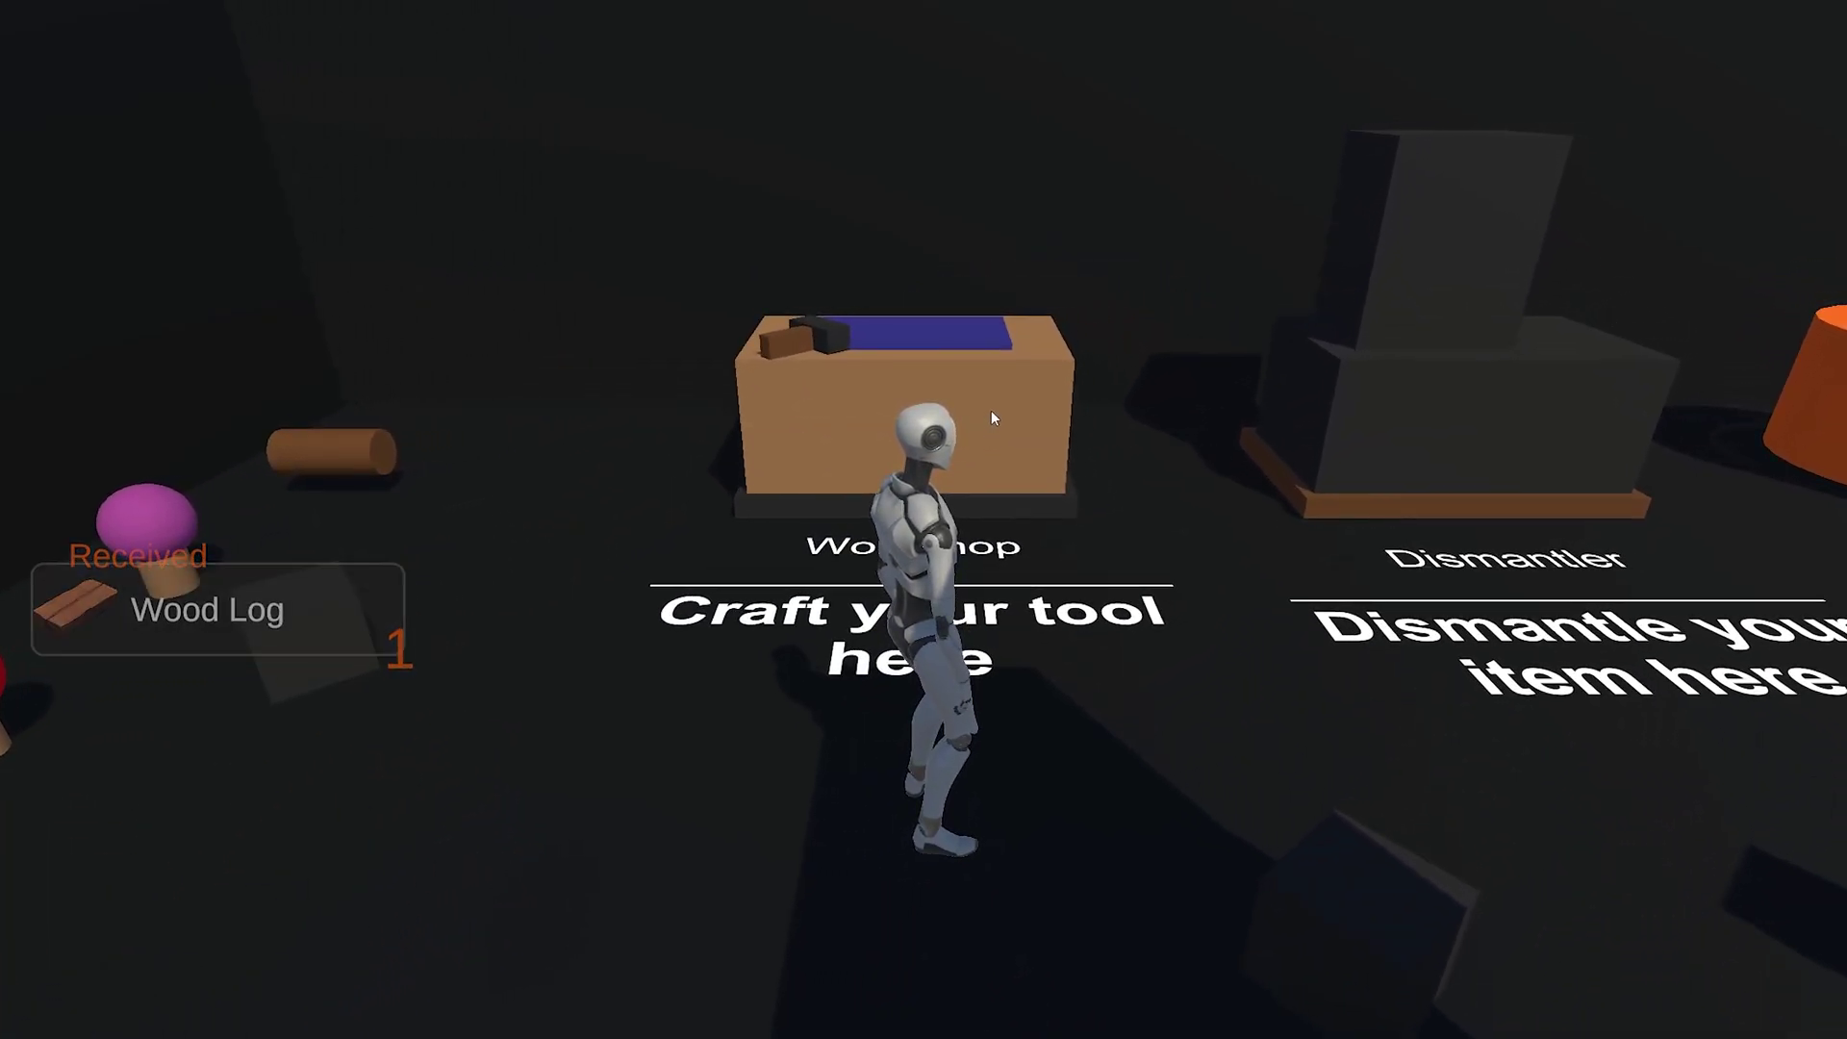
key(d)
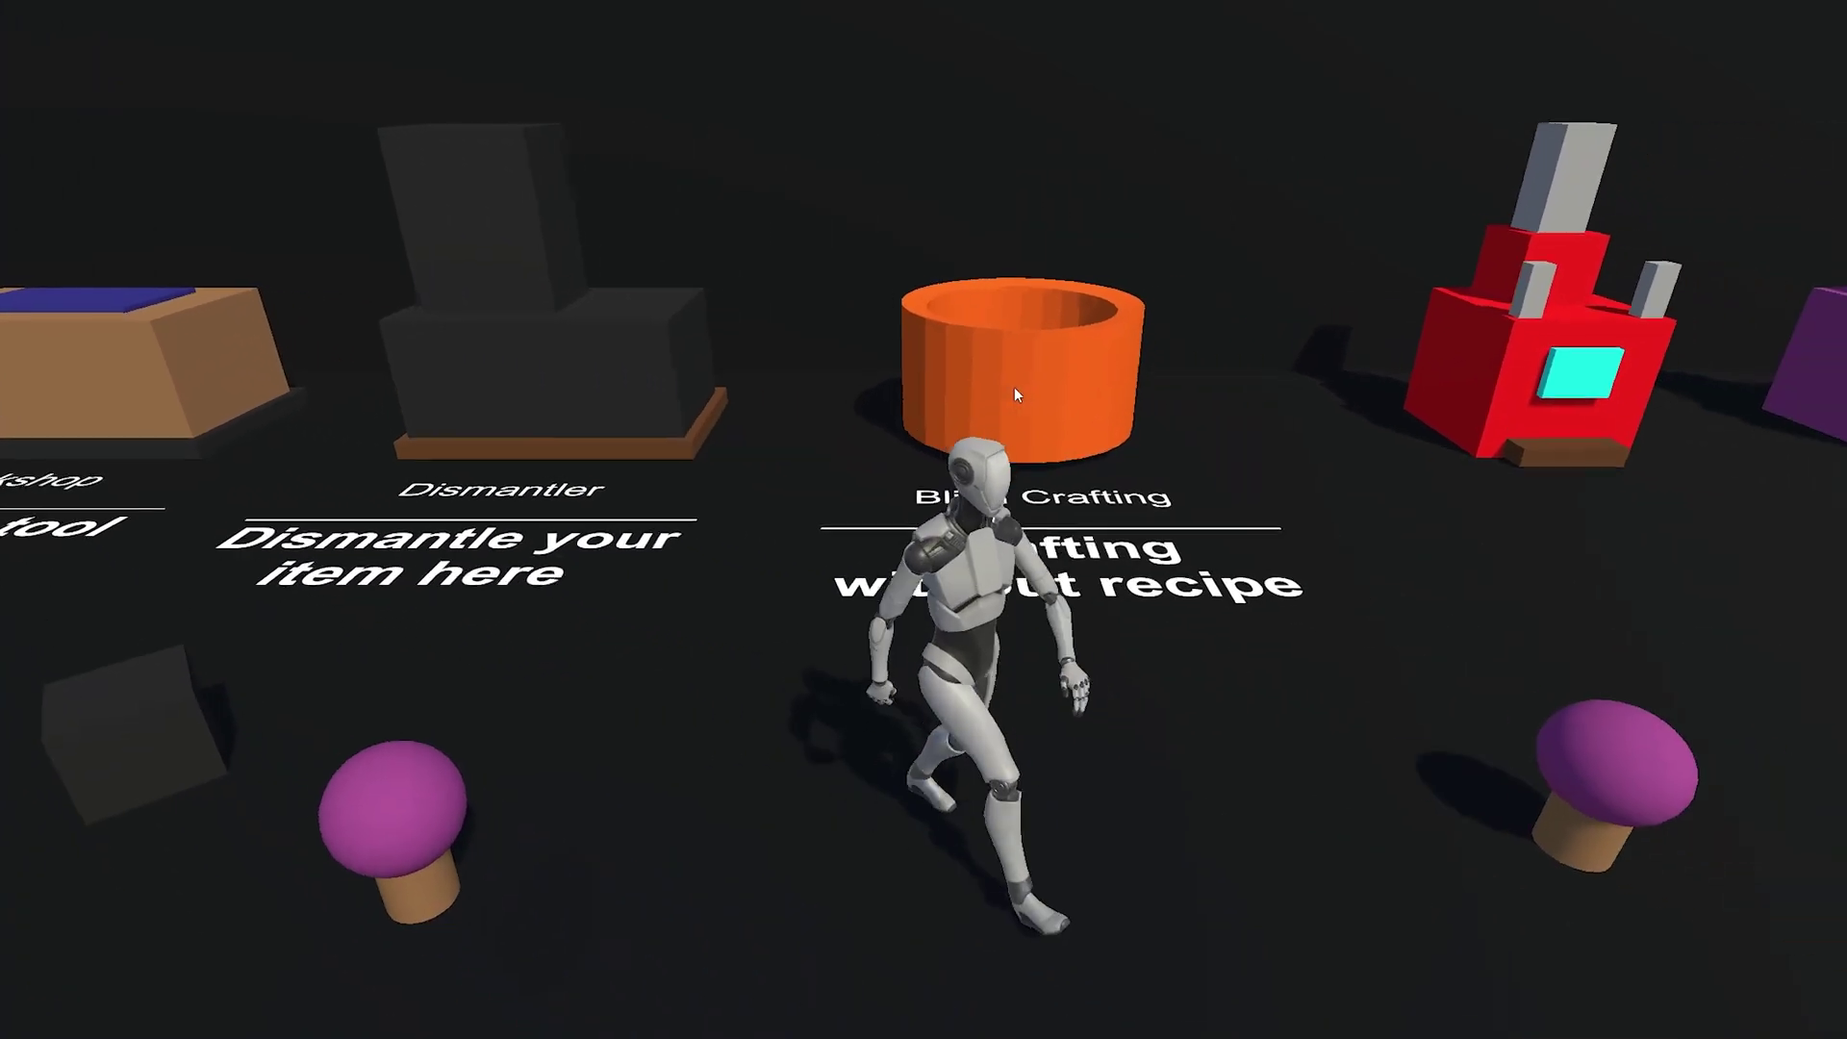
key(s)
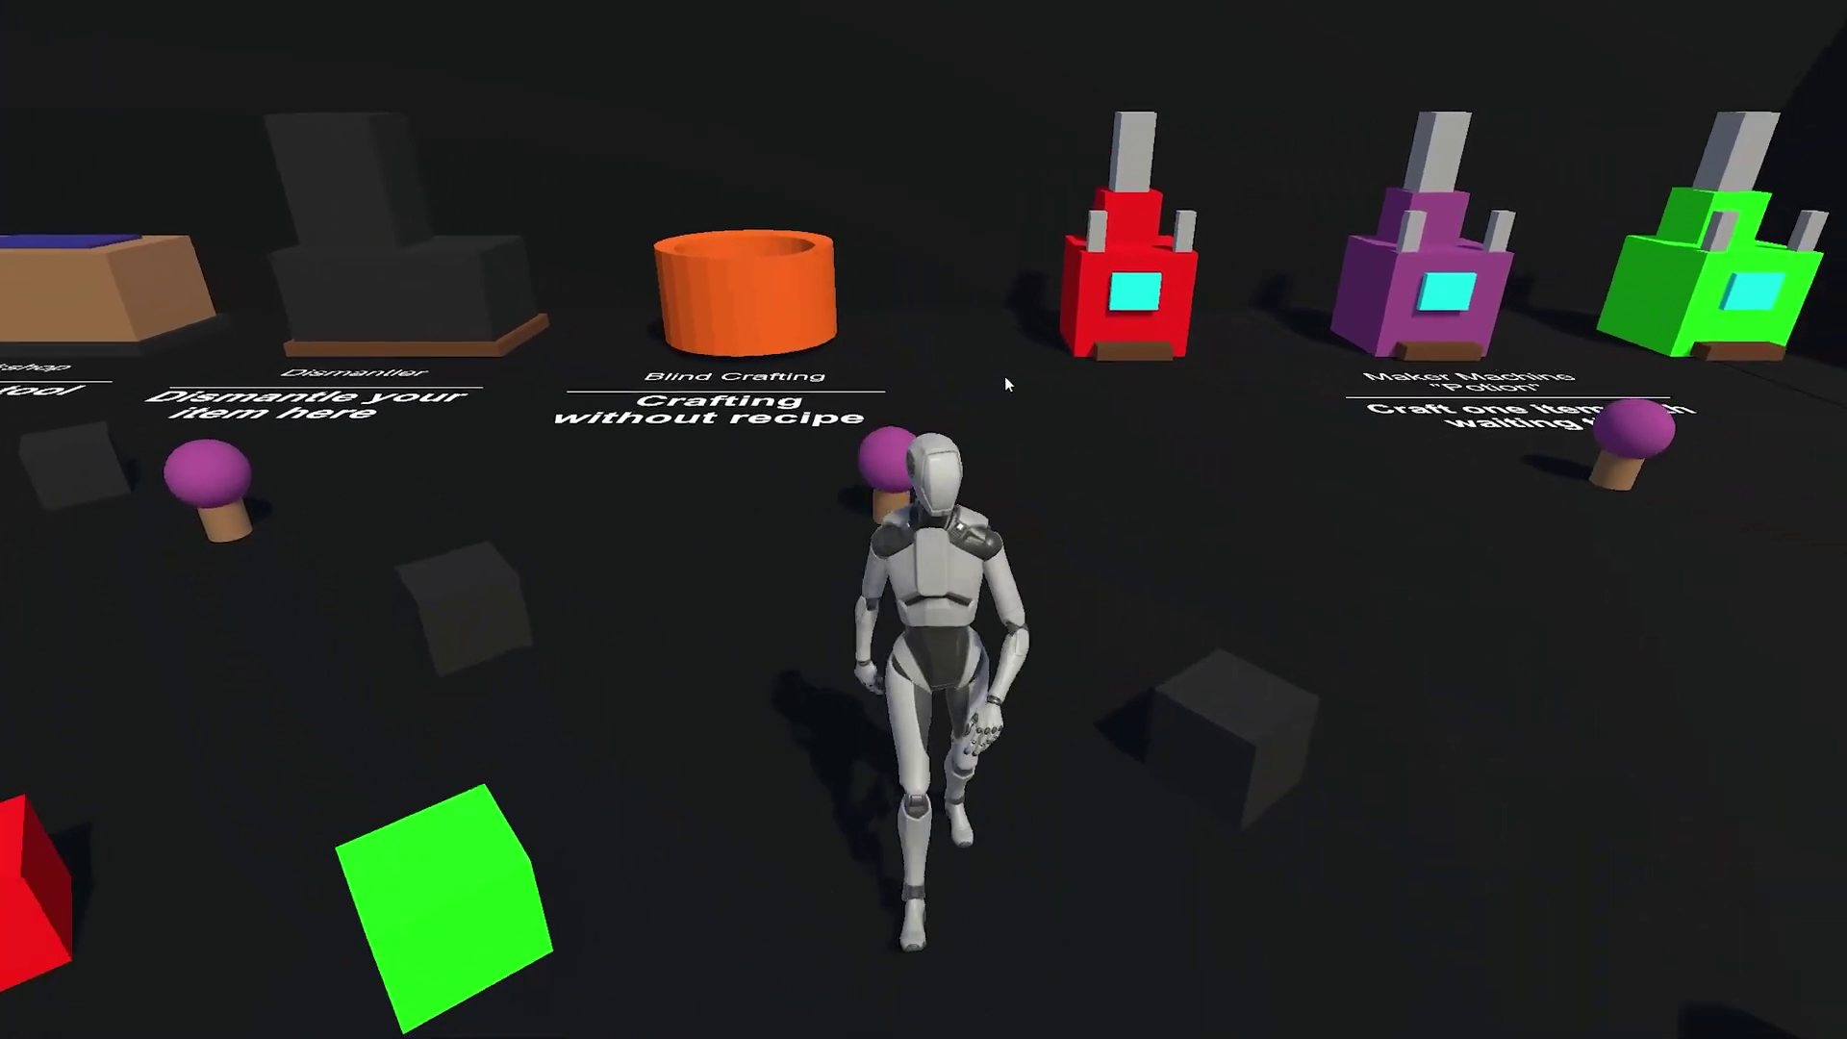
key(d)
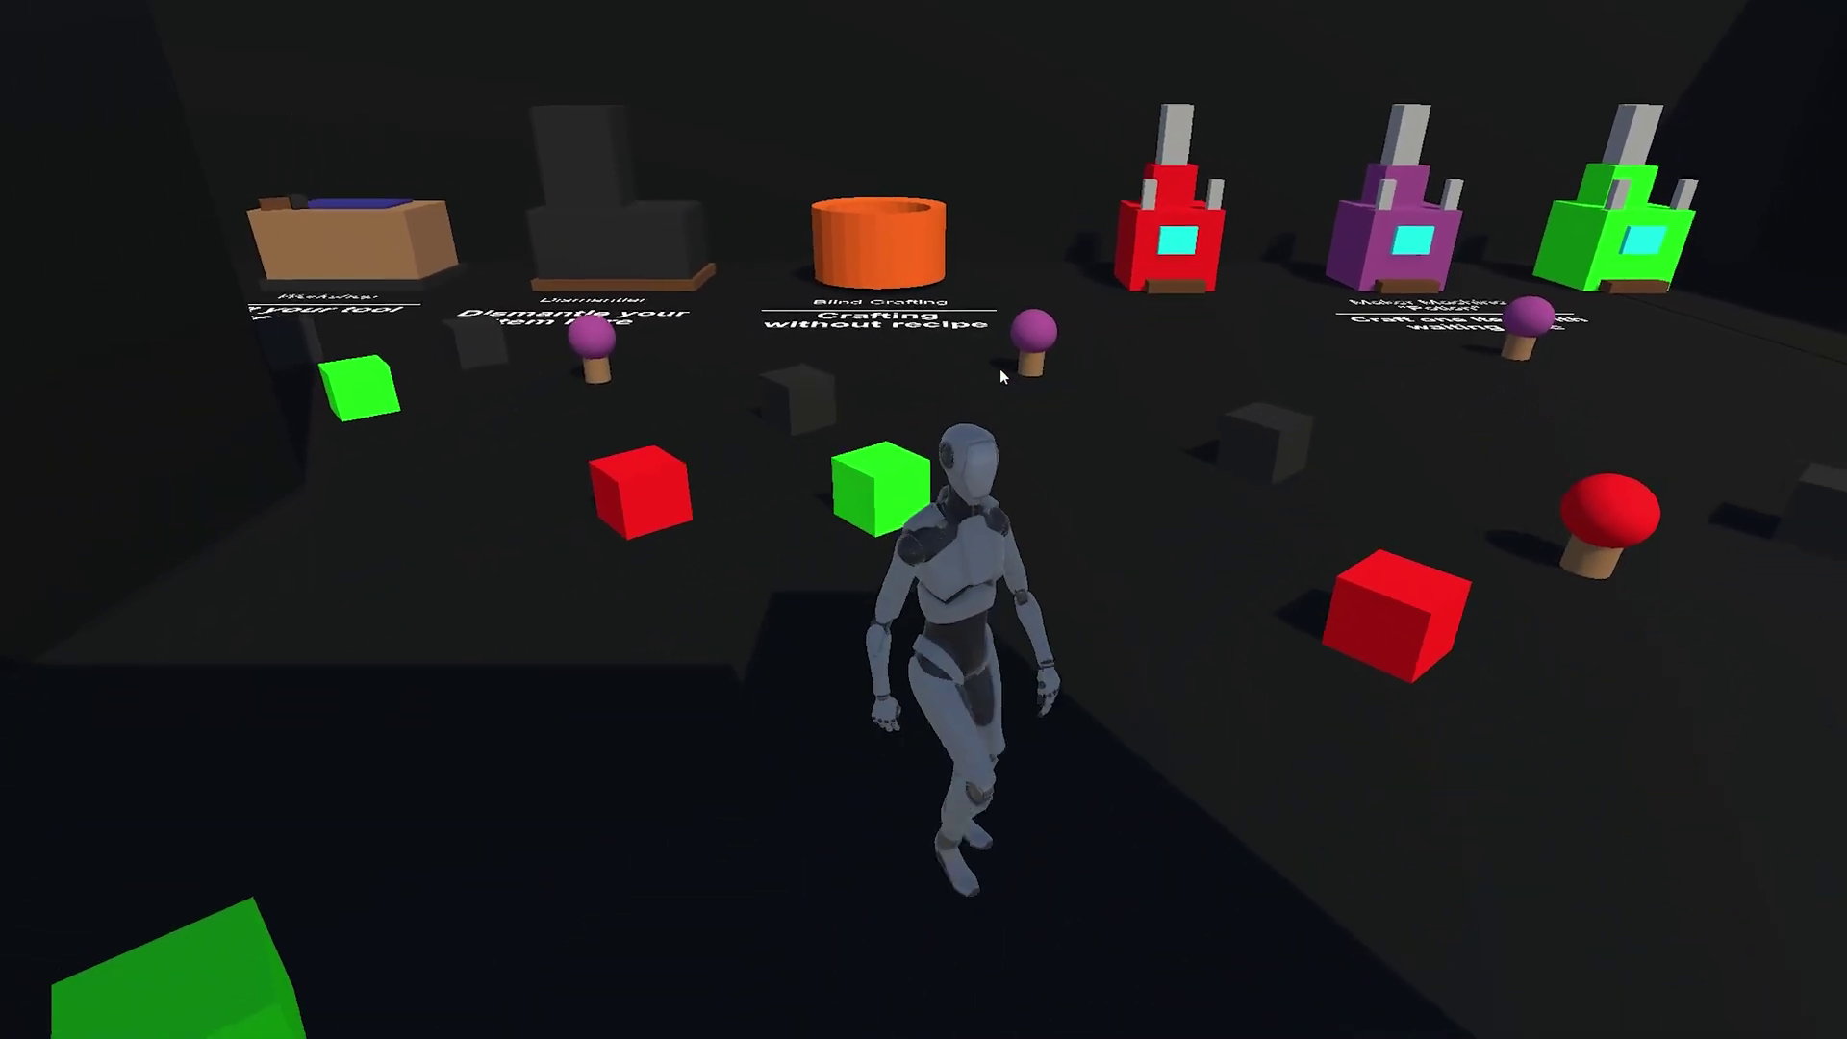
key(w)
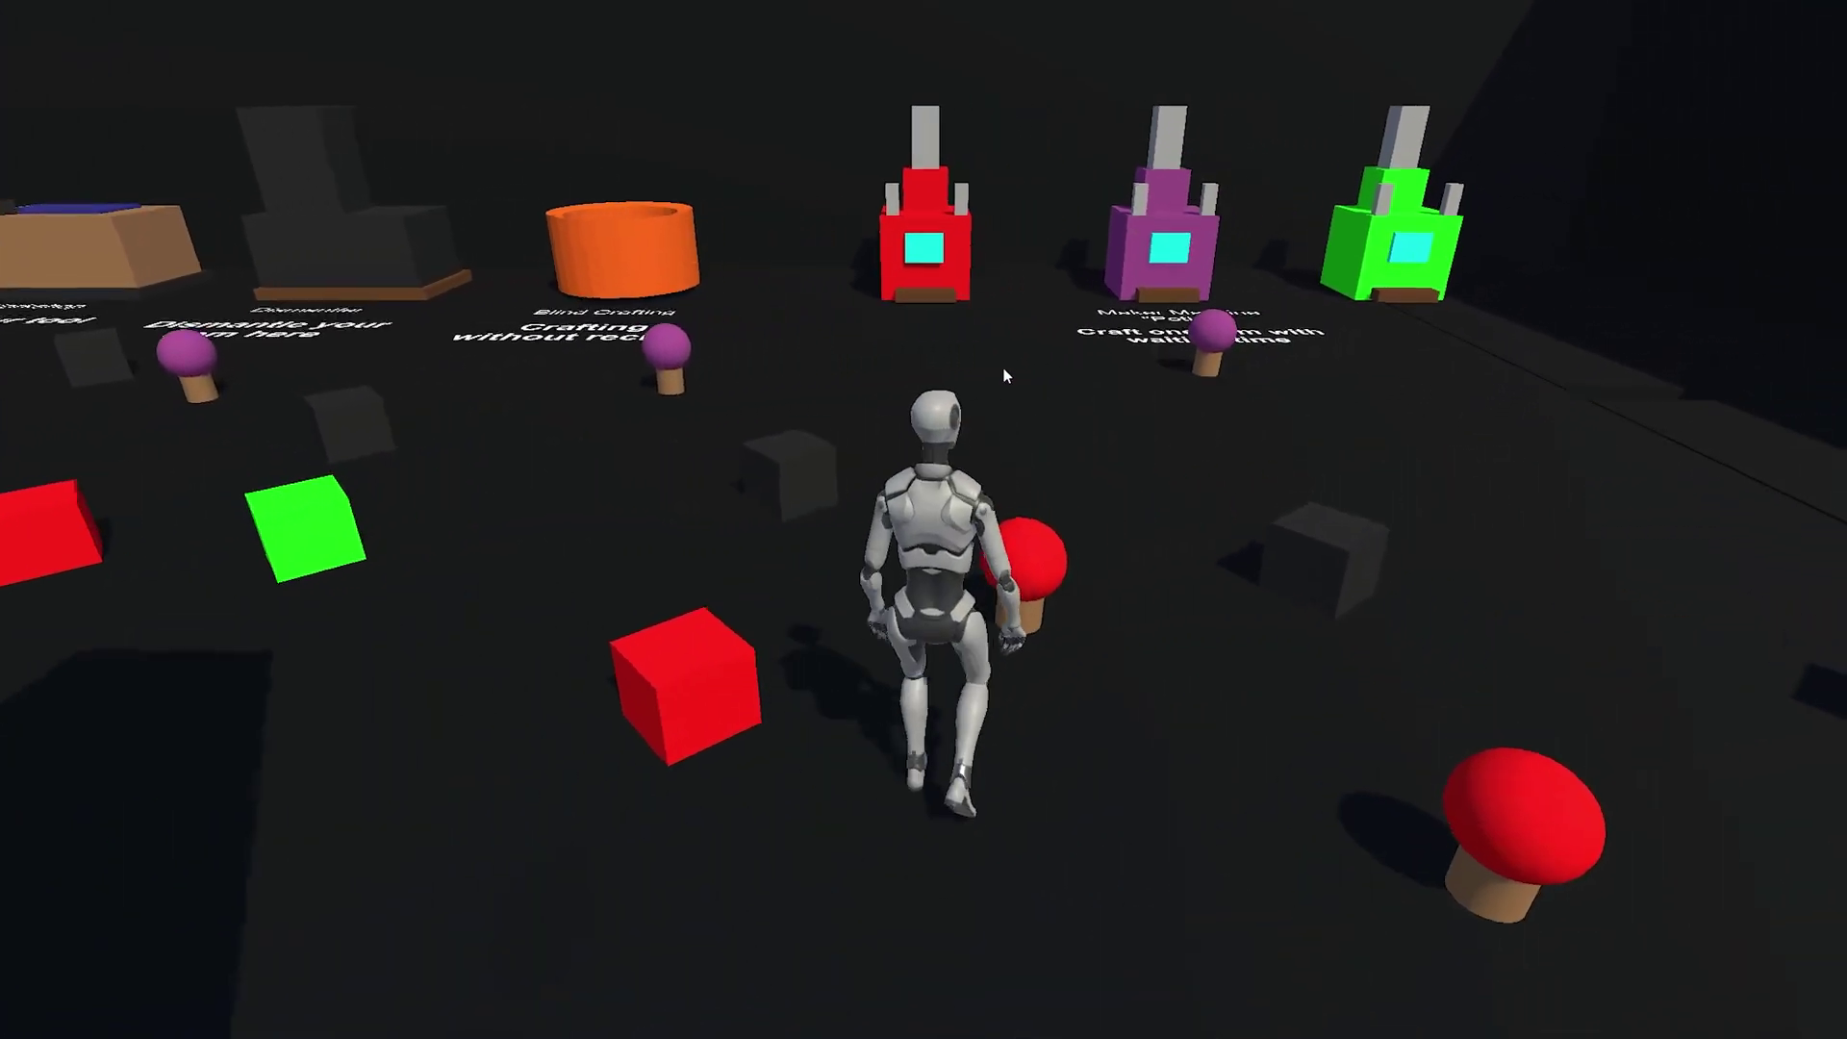
key(a)
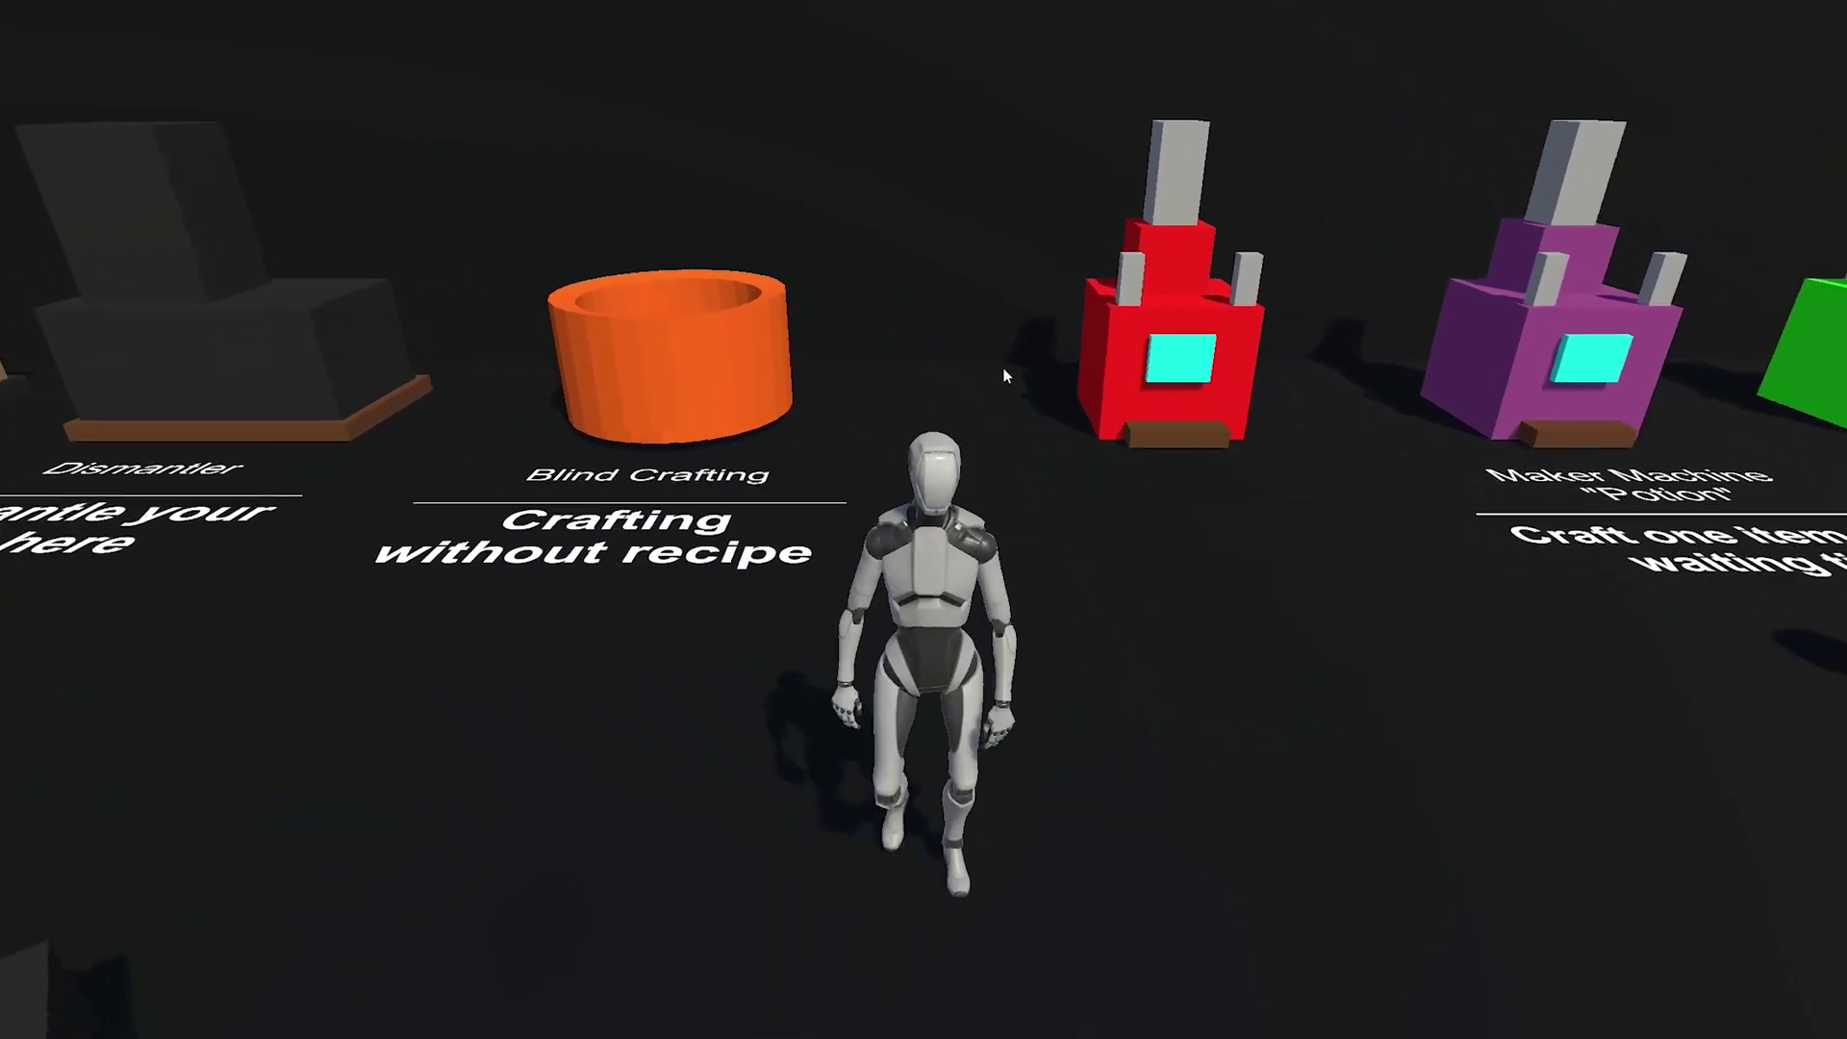
Walk back from the machines collecting Iron Ore, a Wood Log, Violet and Red Flowers.
key(s)
key(s)
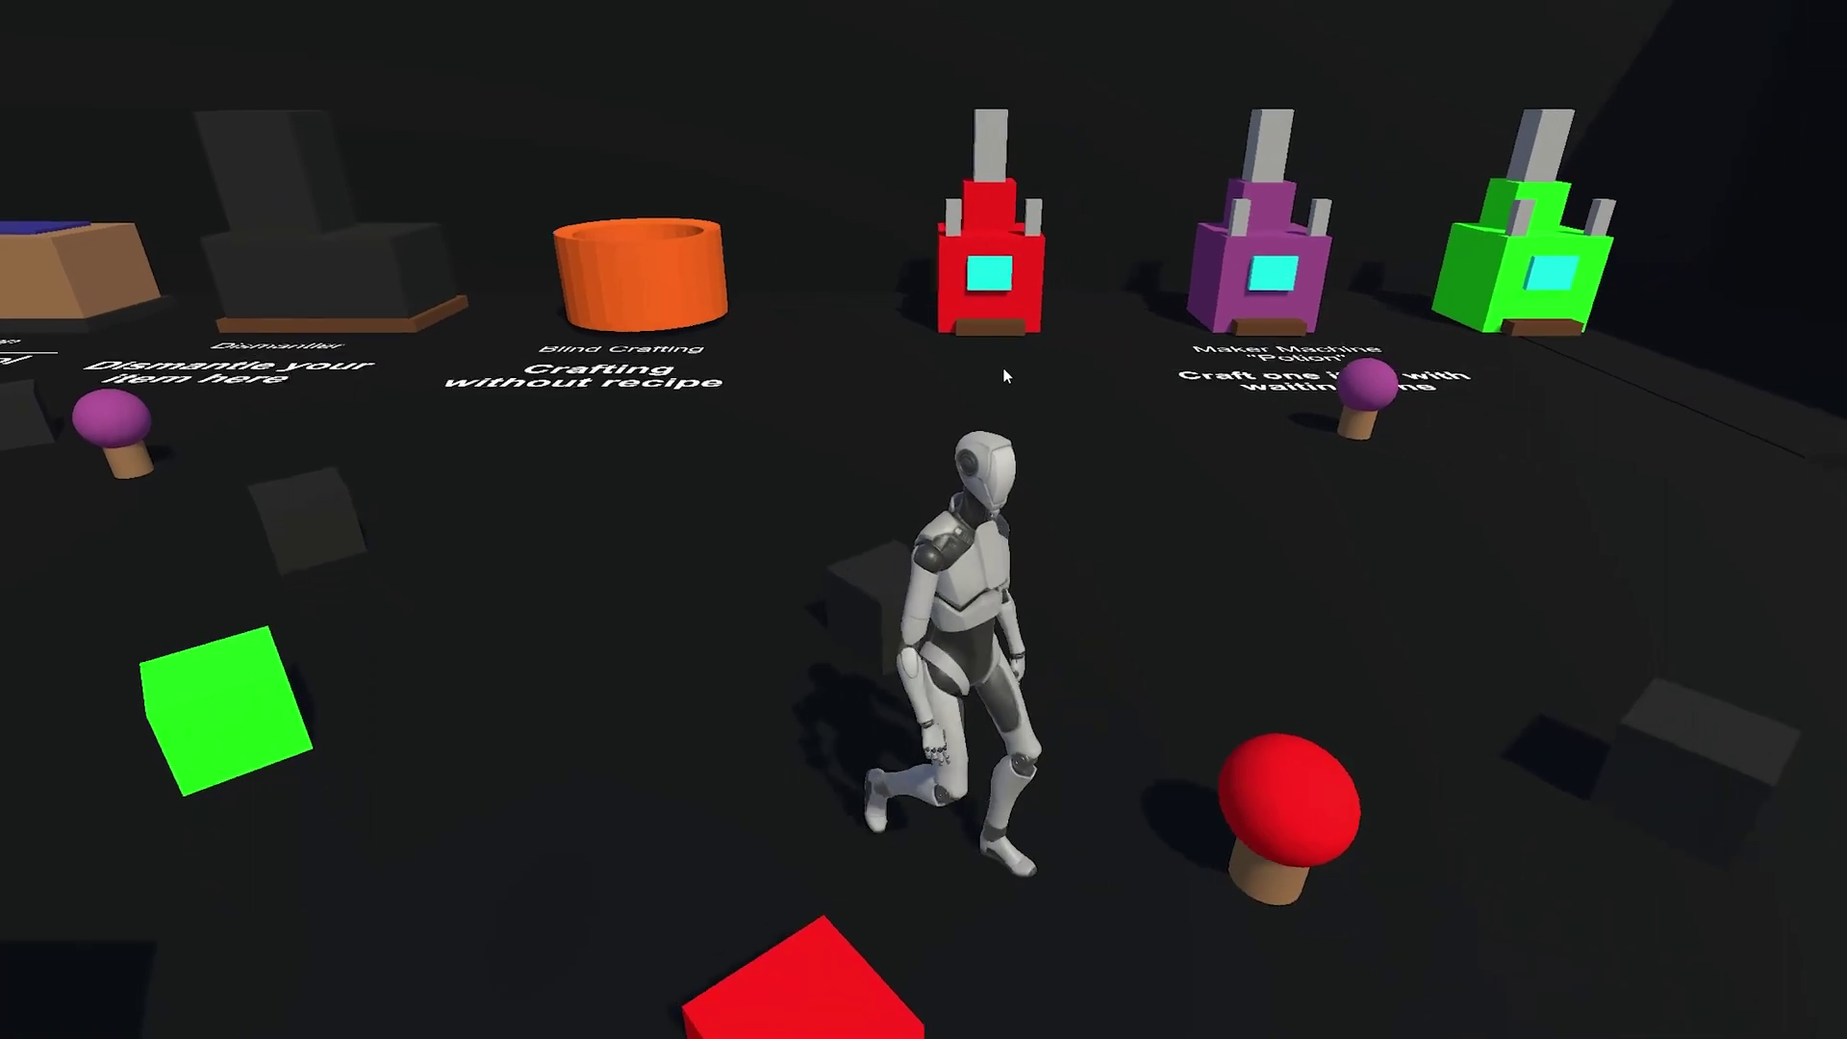
key(a)
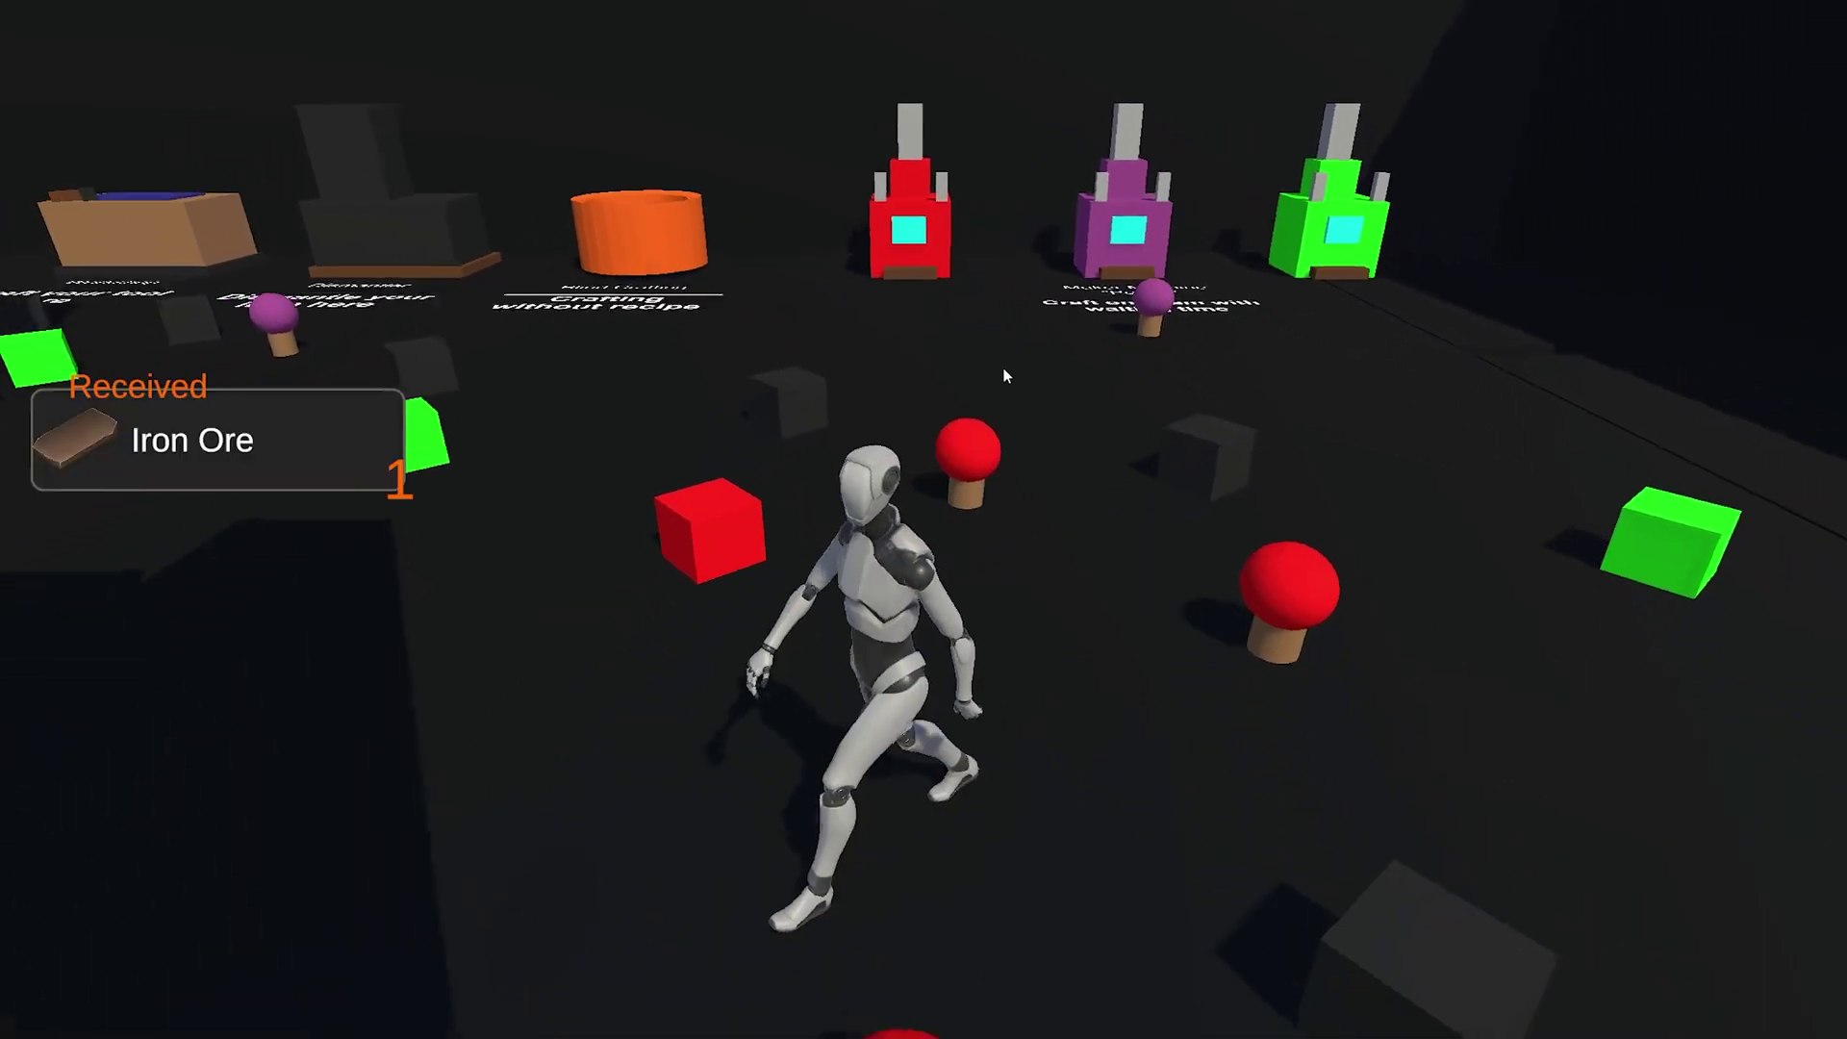
key(w)
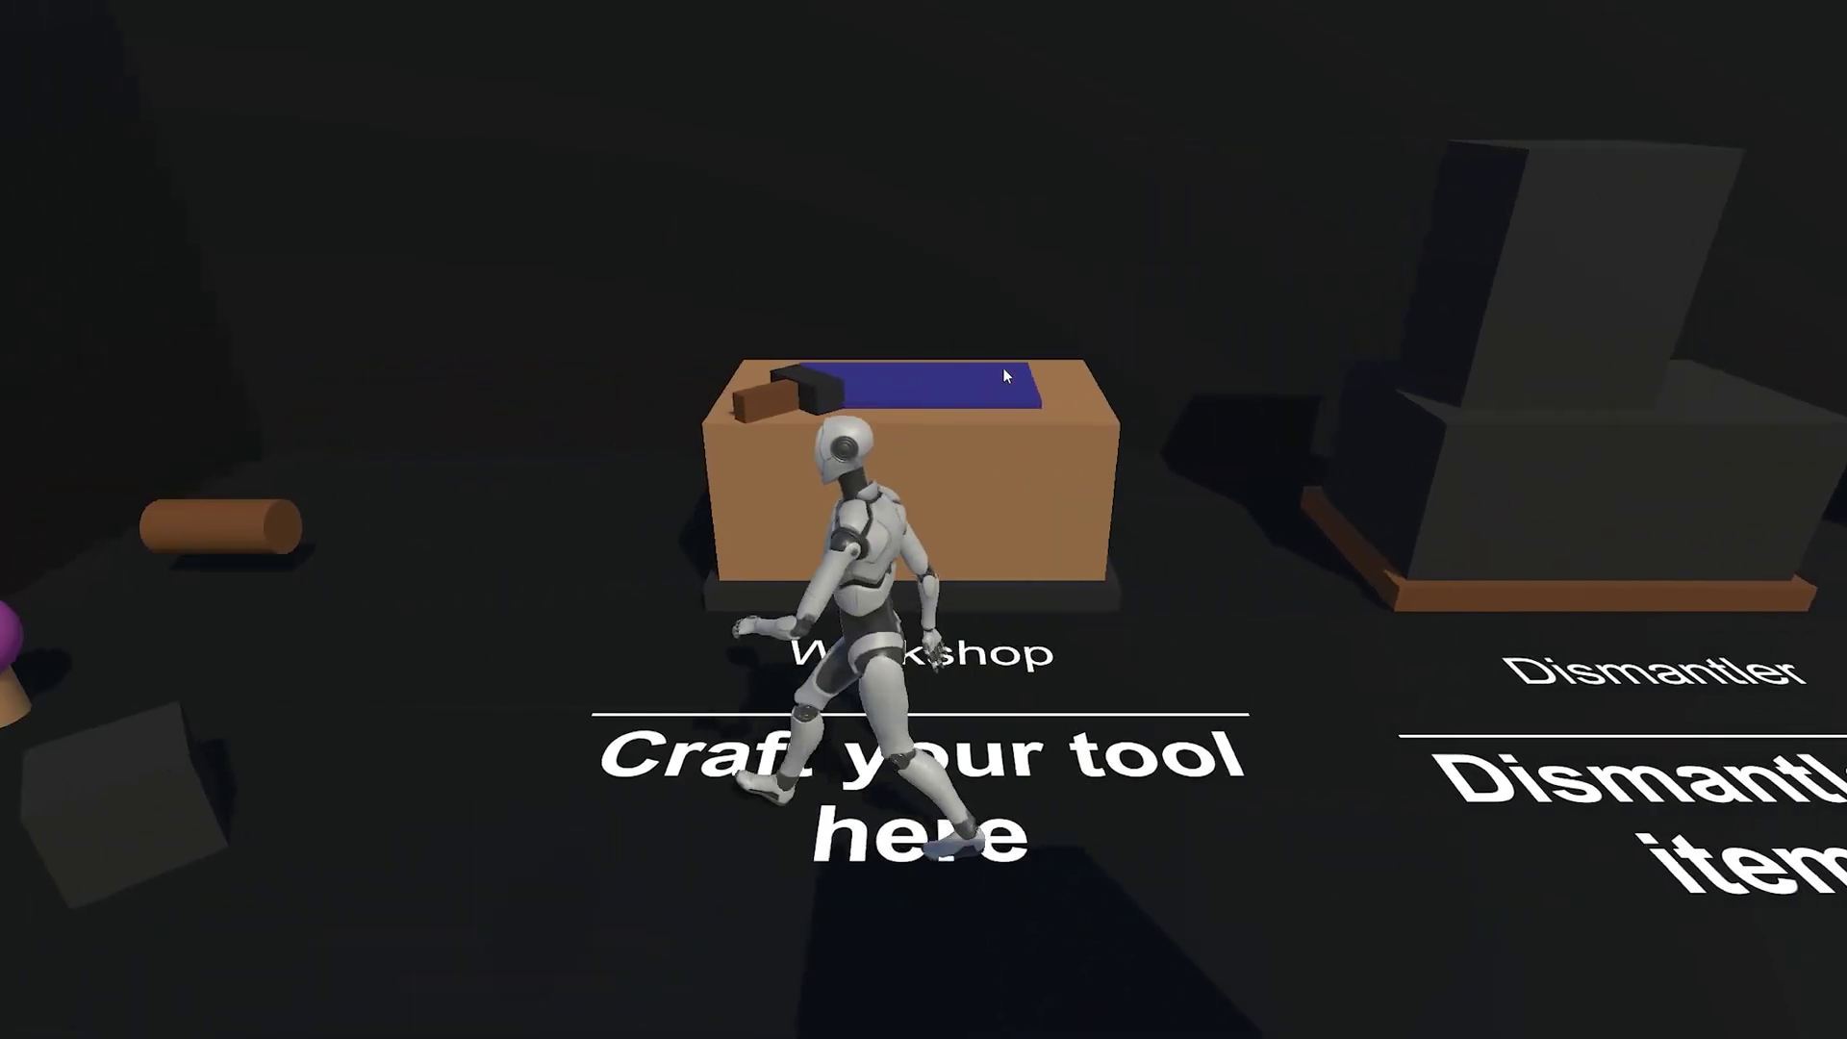
key(s)
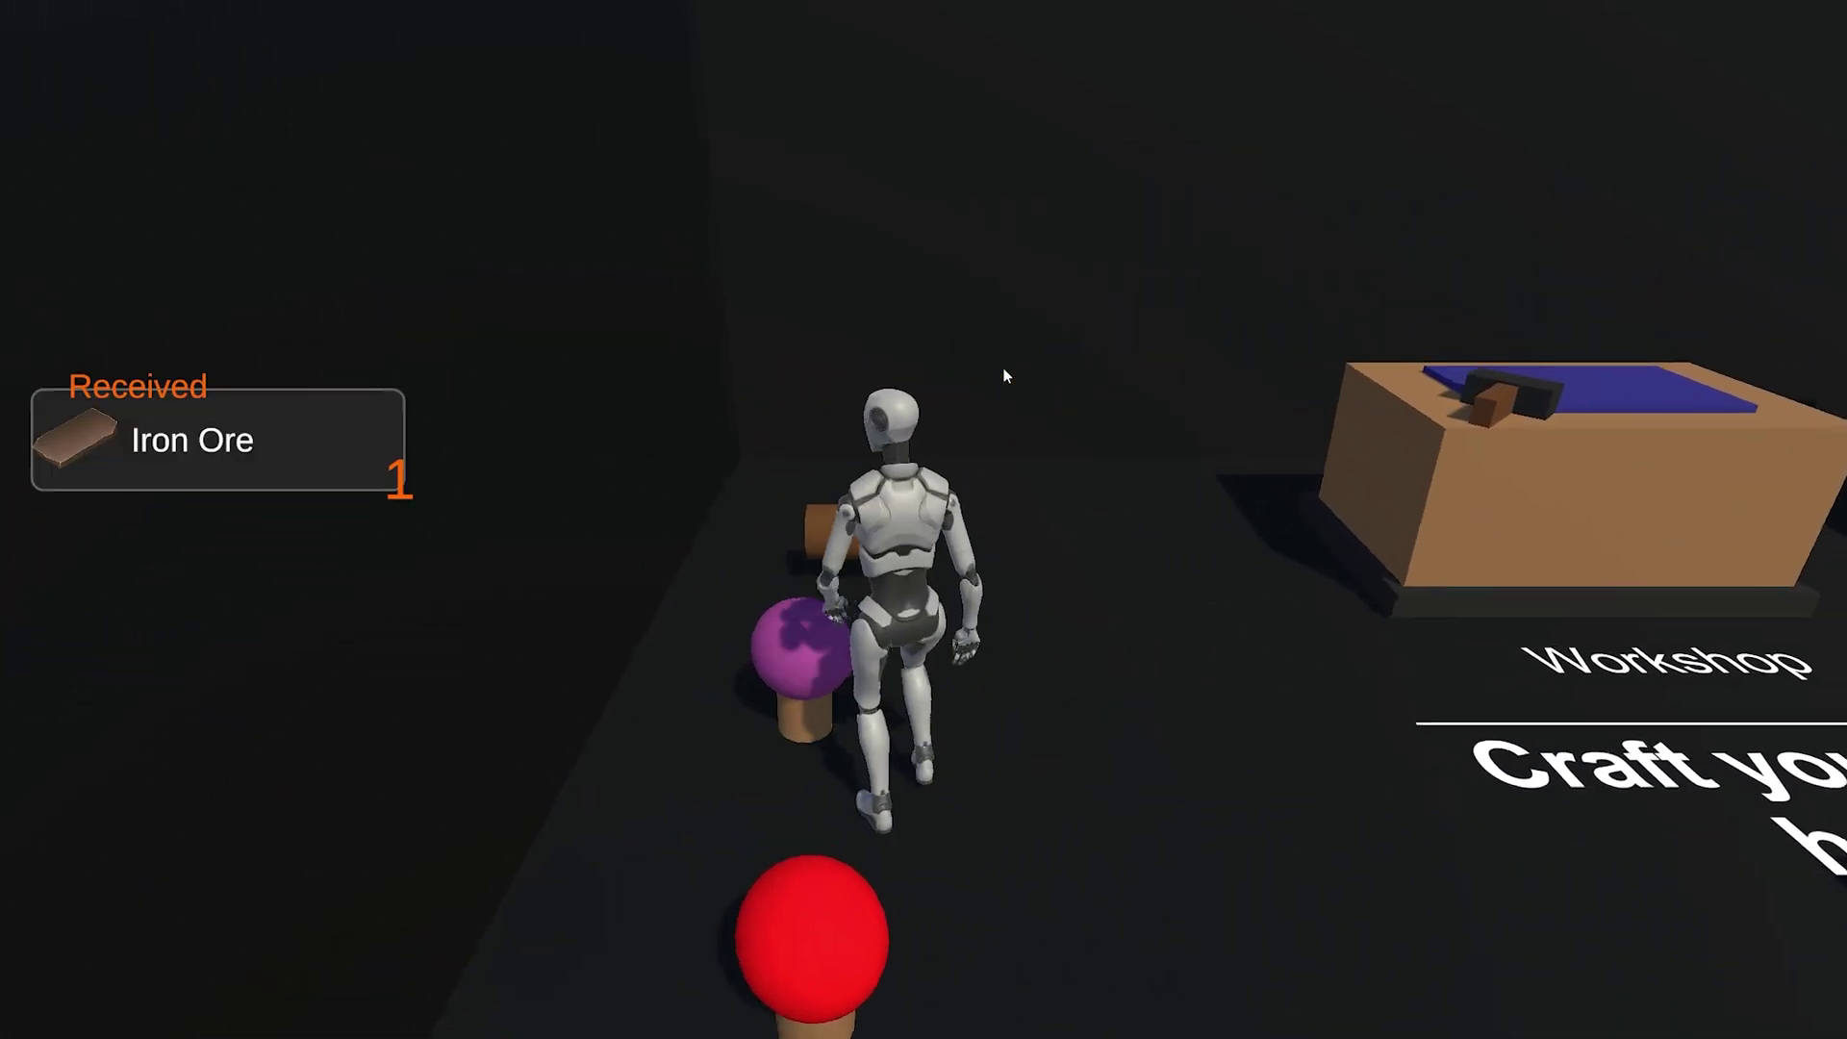
key(f)
key(s)
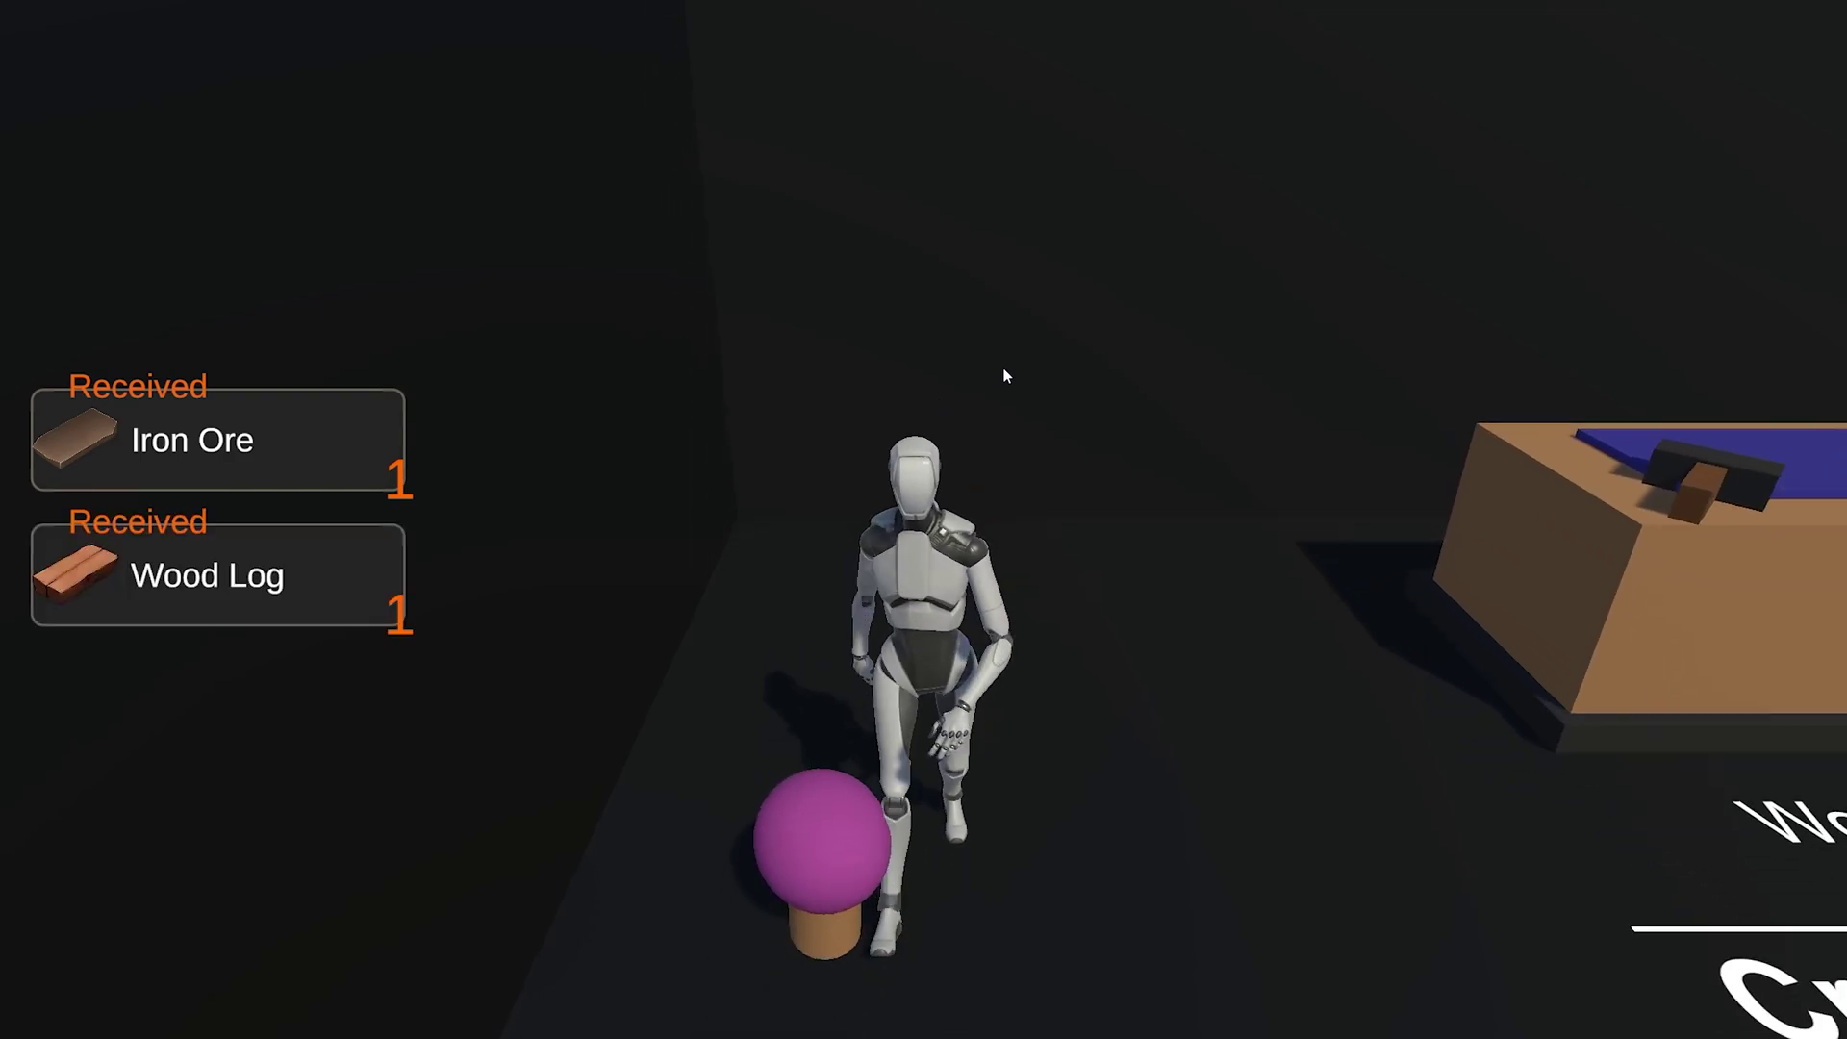
key(f)
key(f)
key(s)
key(d)
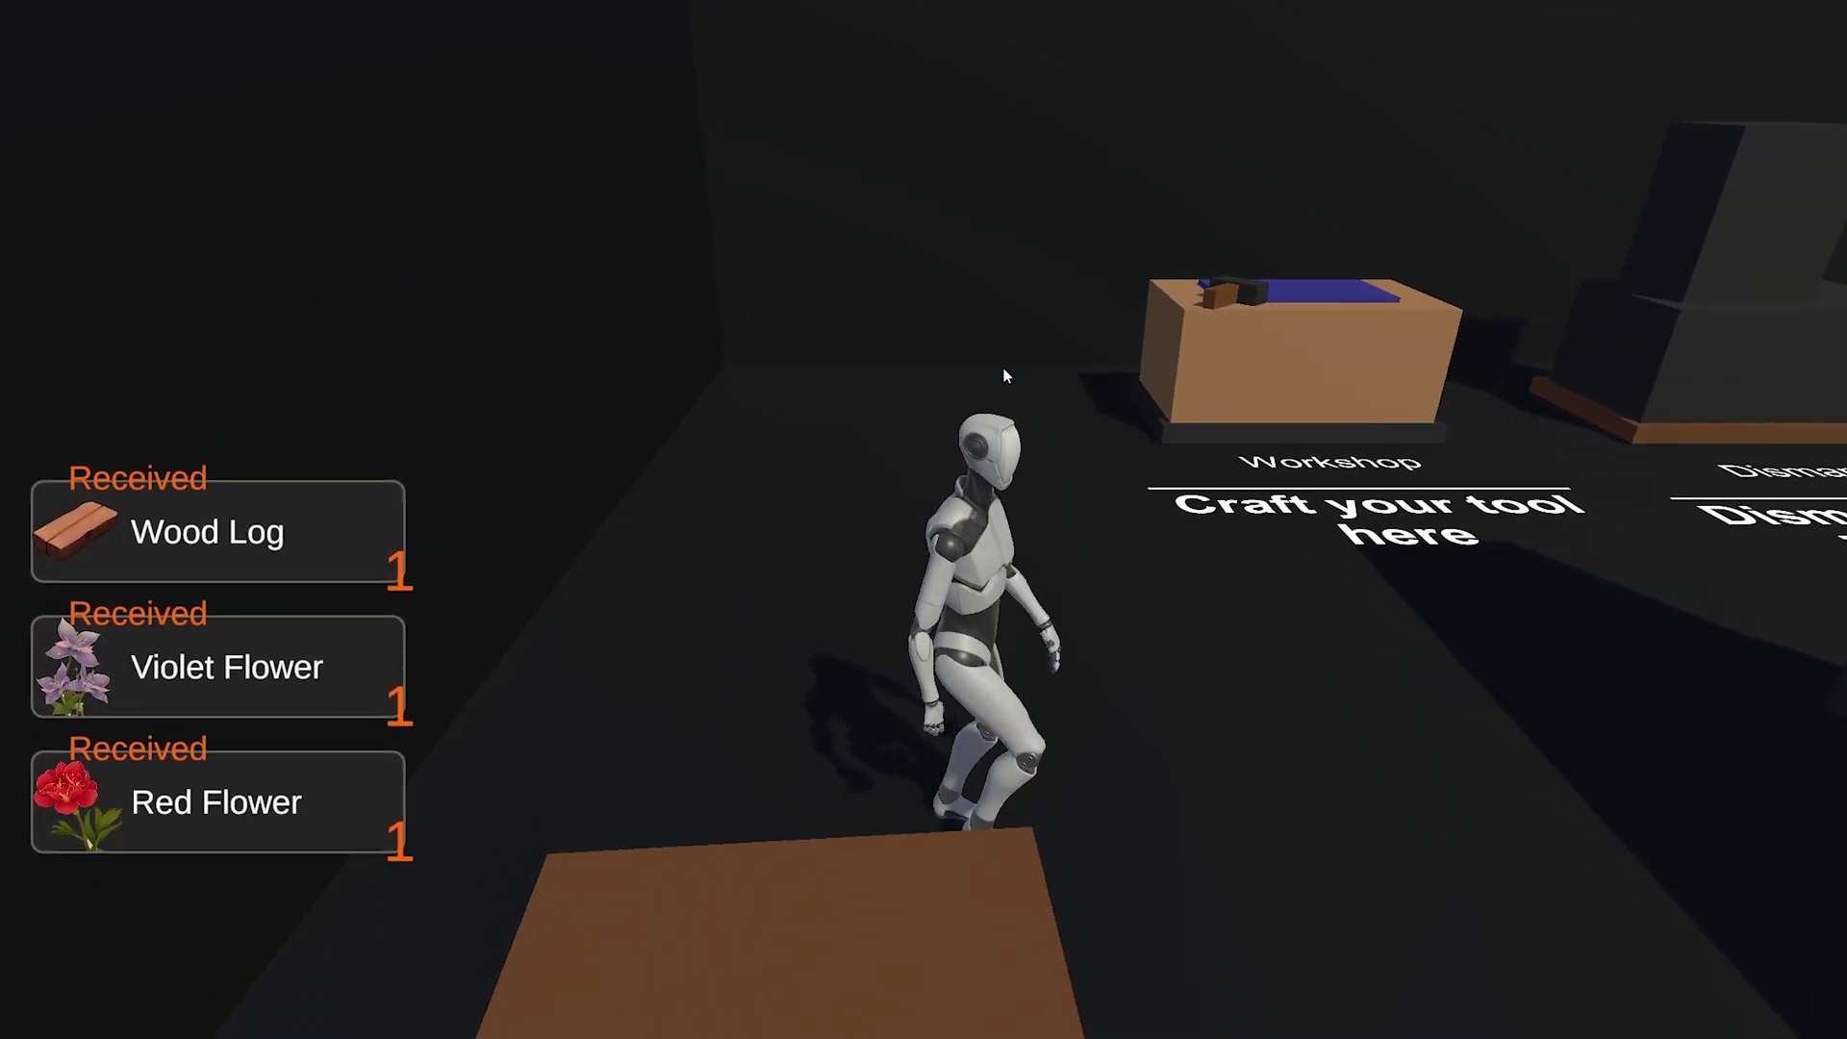